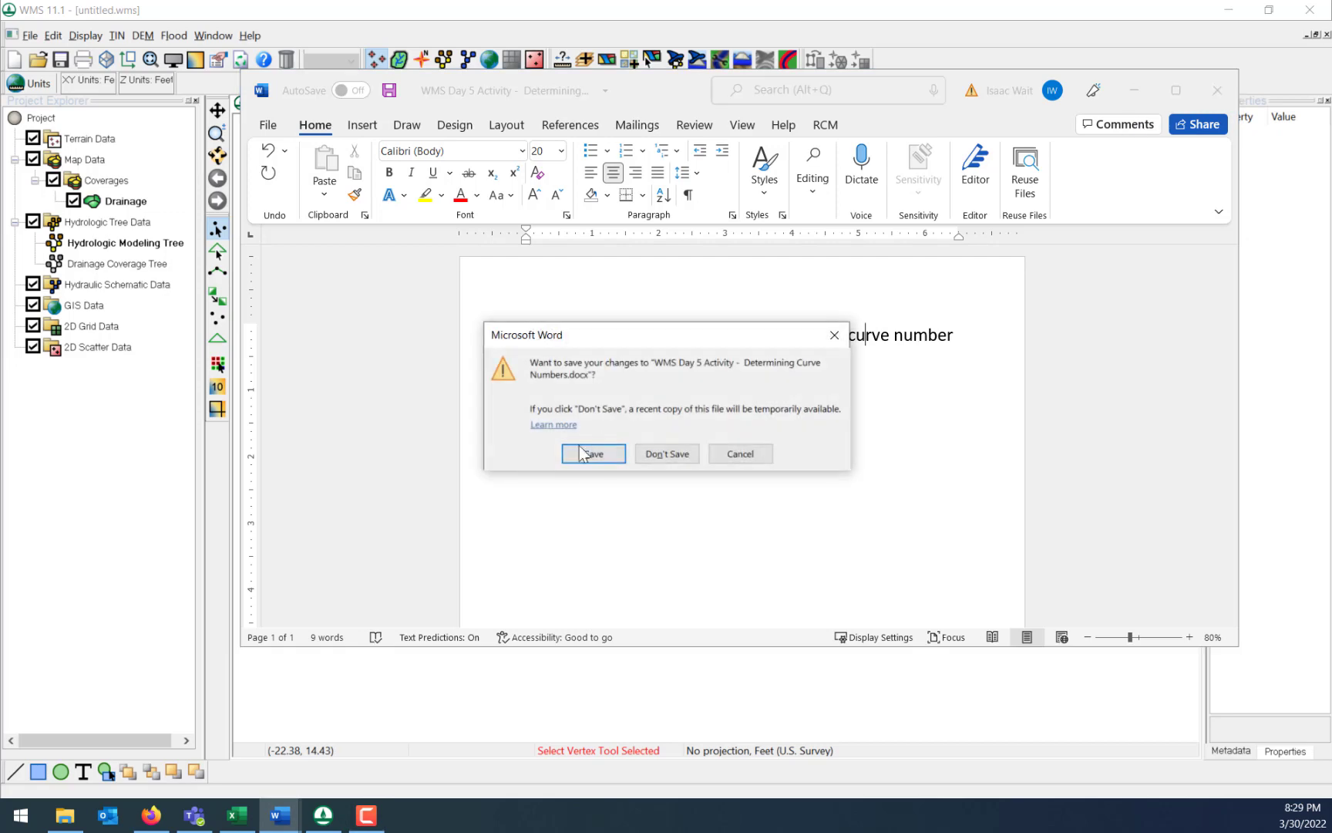
Close the Word document without saving its changes, then switch to Google Maps in the browser and clear the Fairmont search.
click(667, 455)
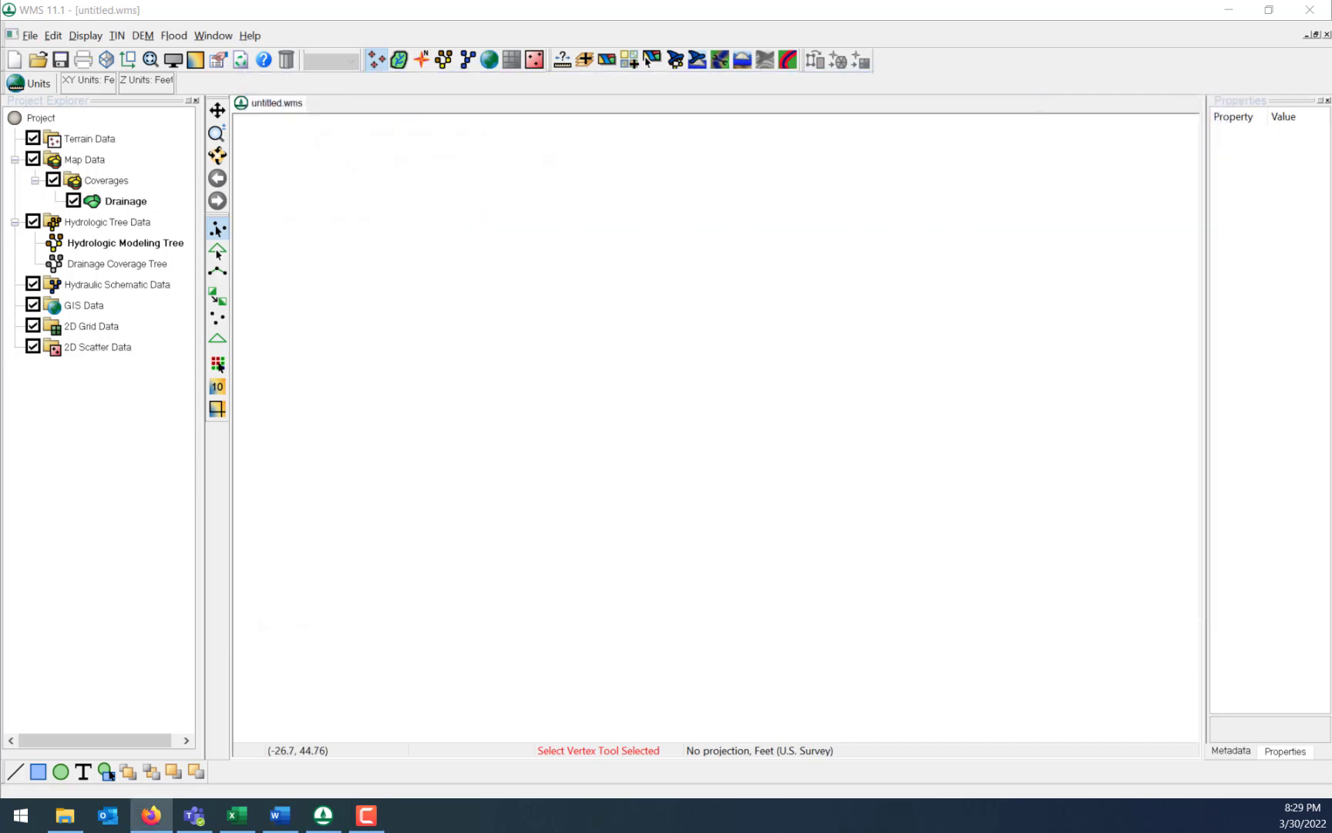
click(151, 816)
drag(398, 6, 628, 97)
click(865, 92)
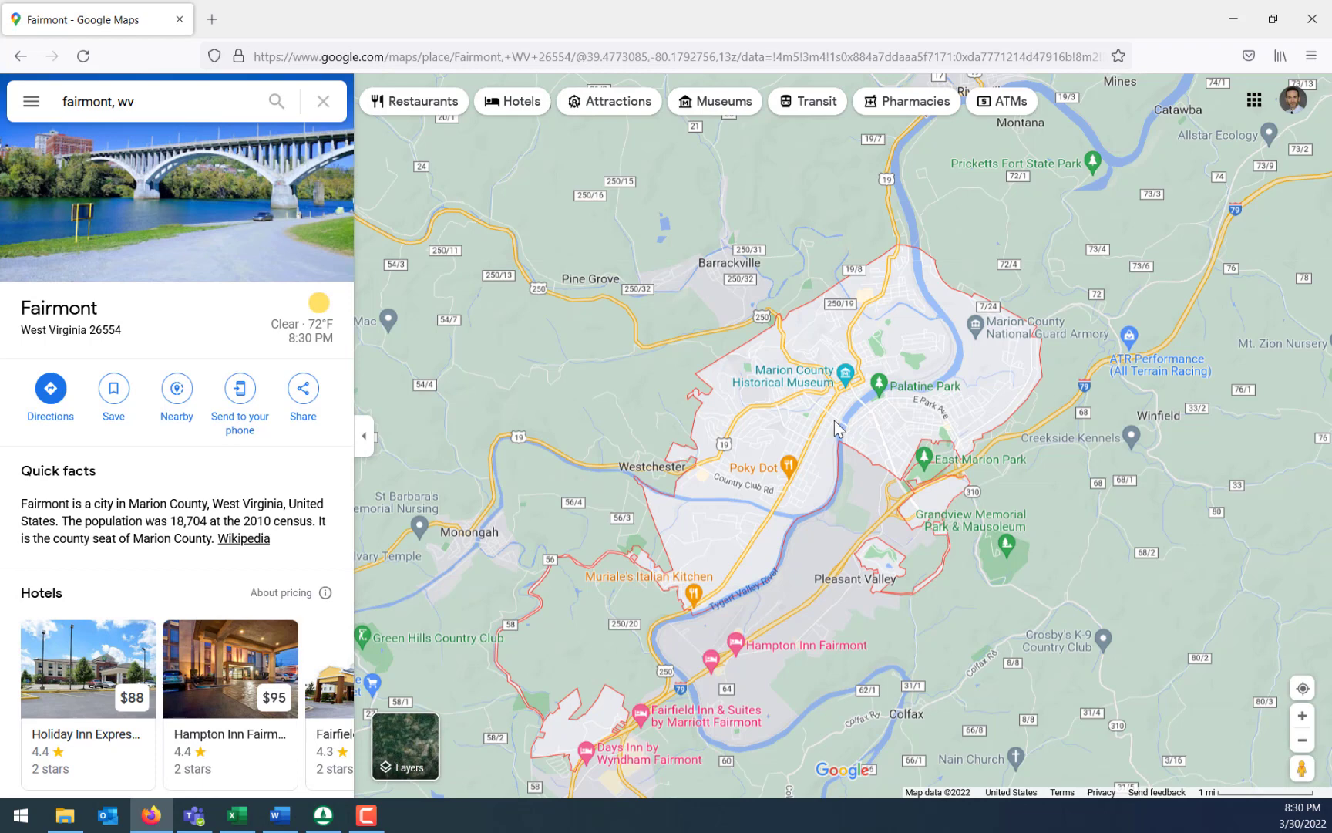
click(323, 101)
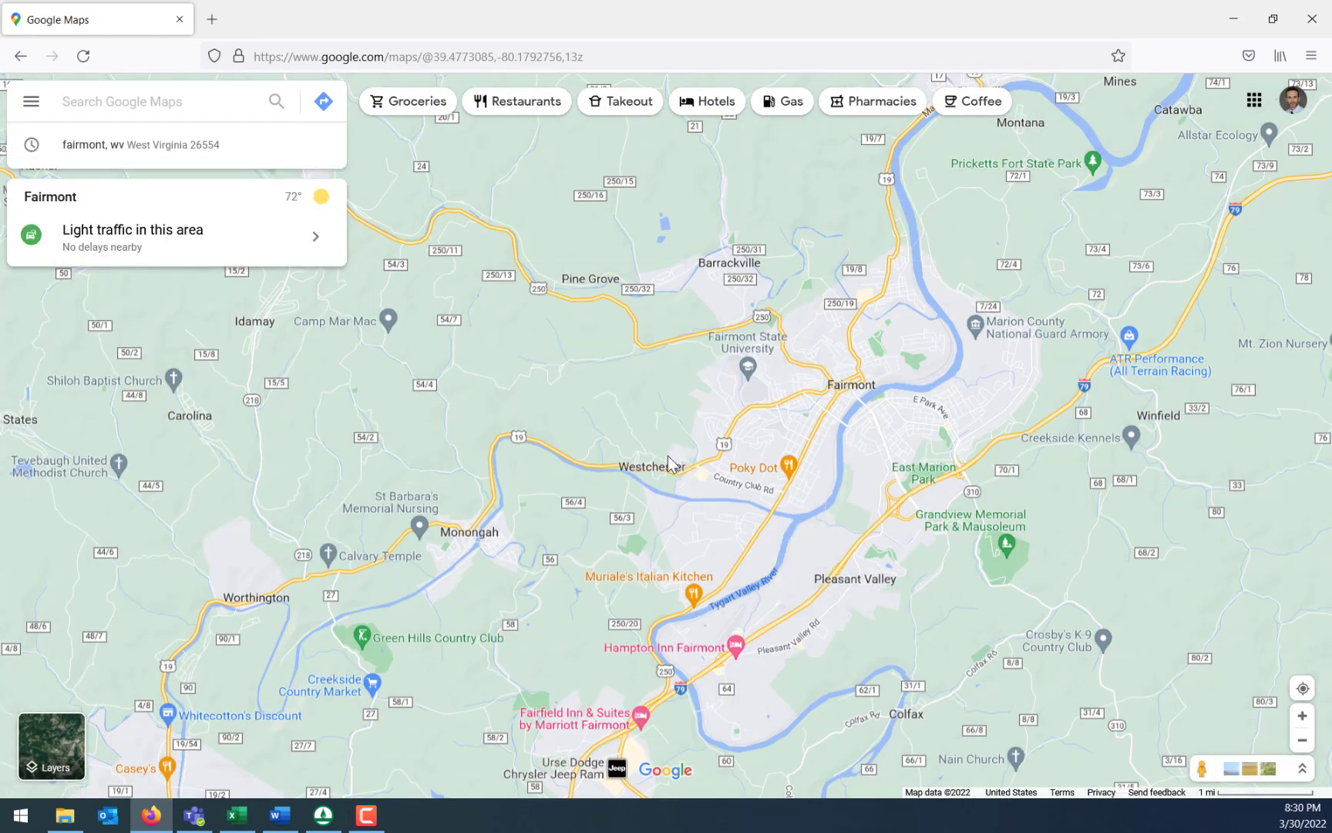
Examine on the map where Fairmont Run flows along Husky Hwy and joins Buffalo Creek northwest of Fairmont, and return to WMS.
scroll(725, 333, up, 3)
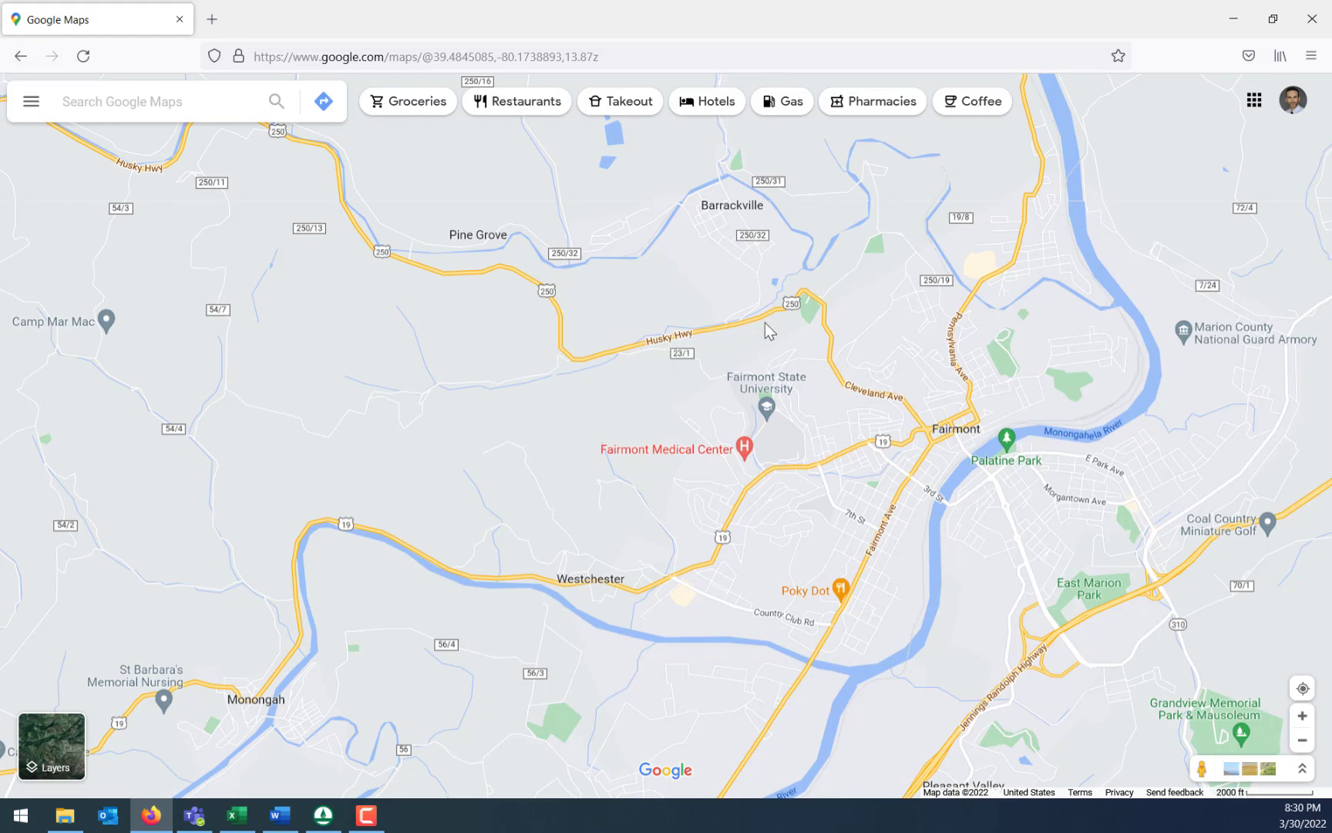
scroll(618, 371, up, 3)
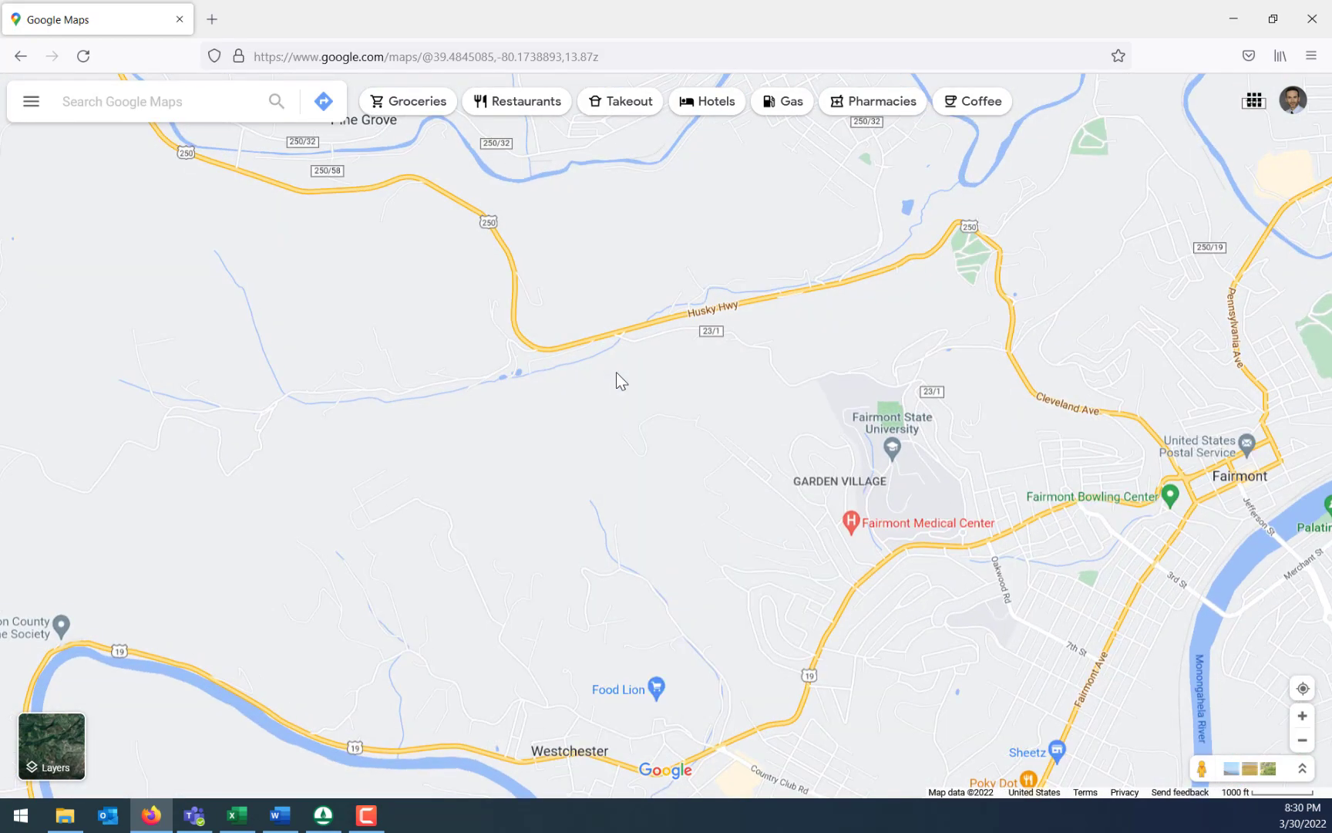
drag(914, 273, 819, 370)
scroll(760, 372, up, 3)
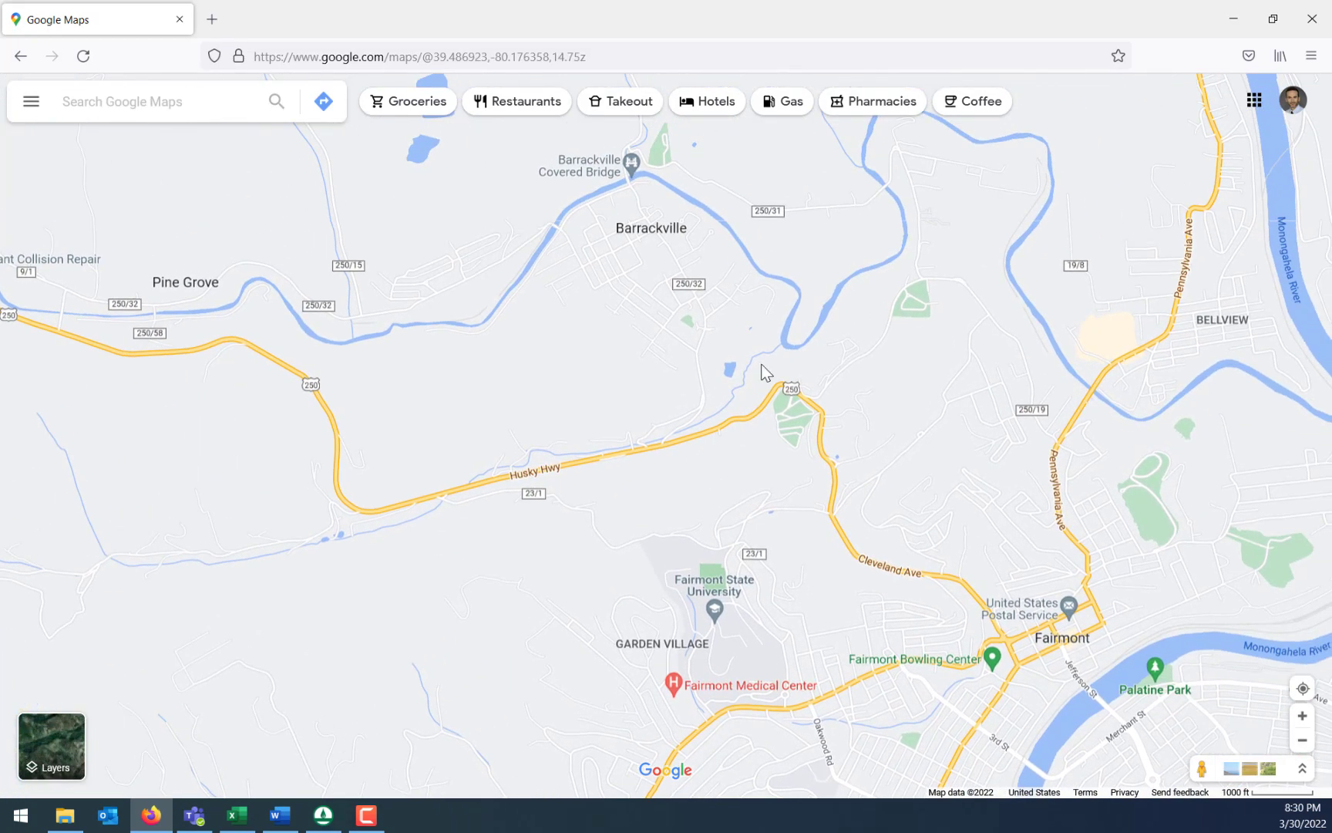
scroll(765, 372, up, 3)
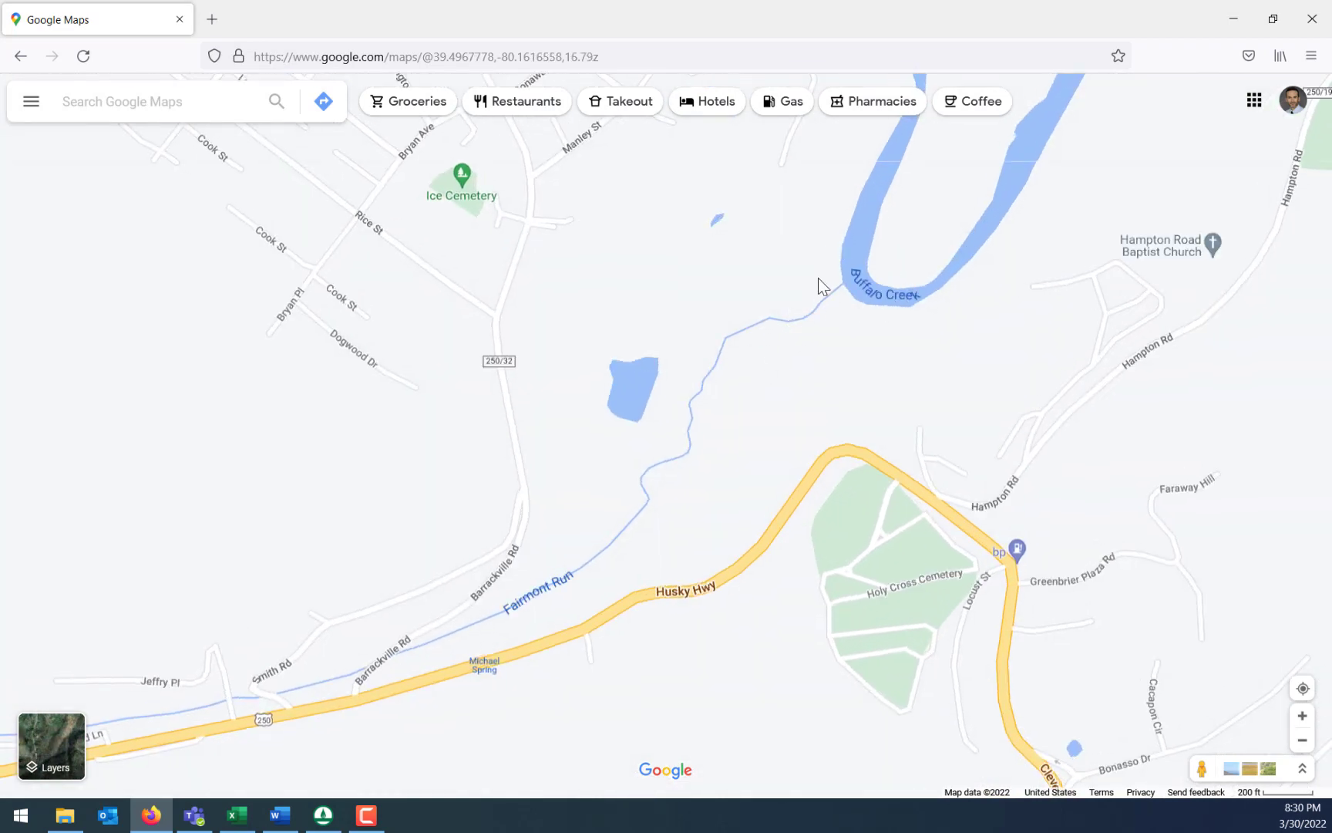
scroll(819, 359, down, 3)
scroll(817, 352, down, 1)
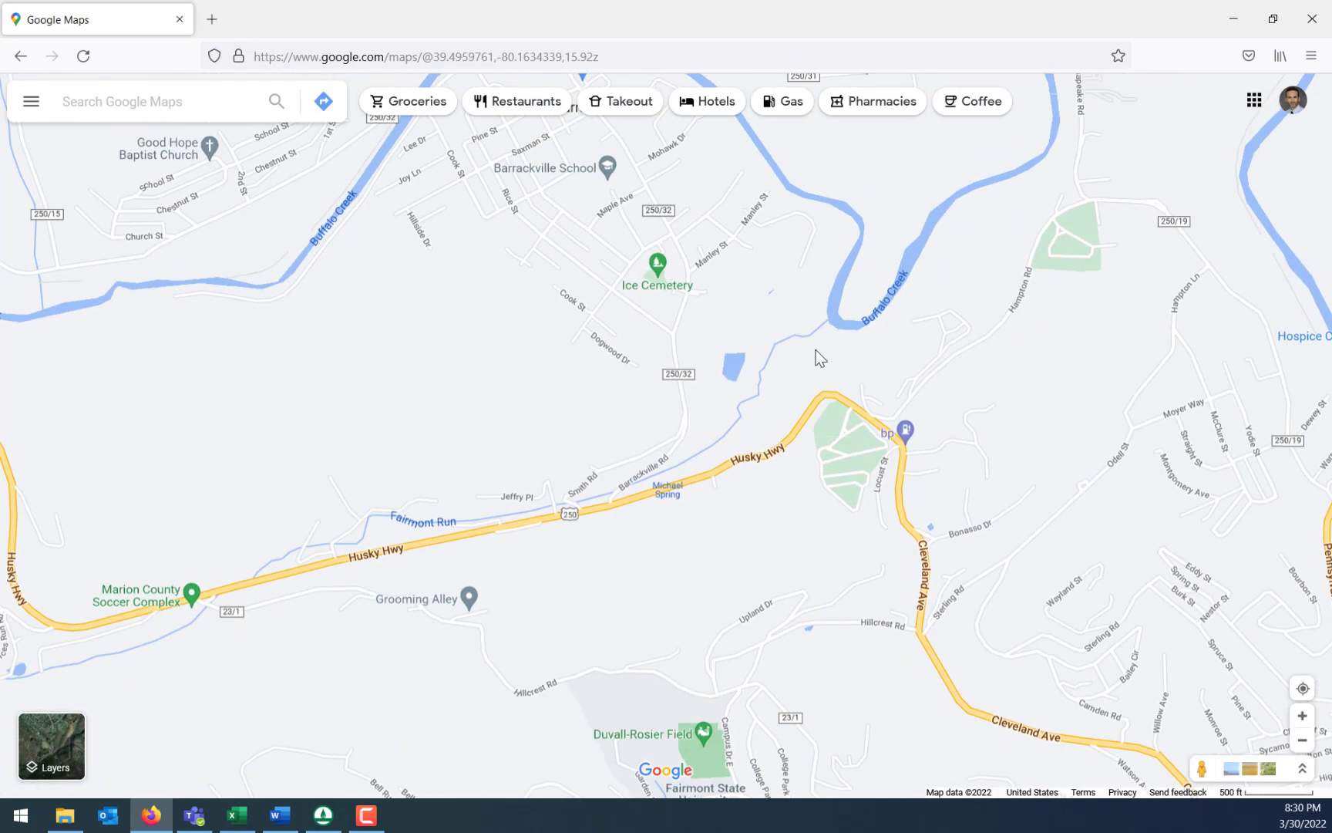
click(1234, 19)
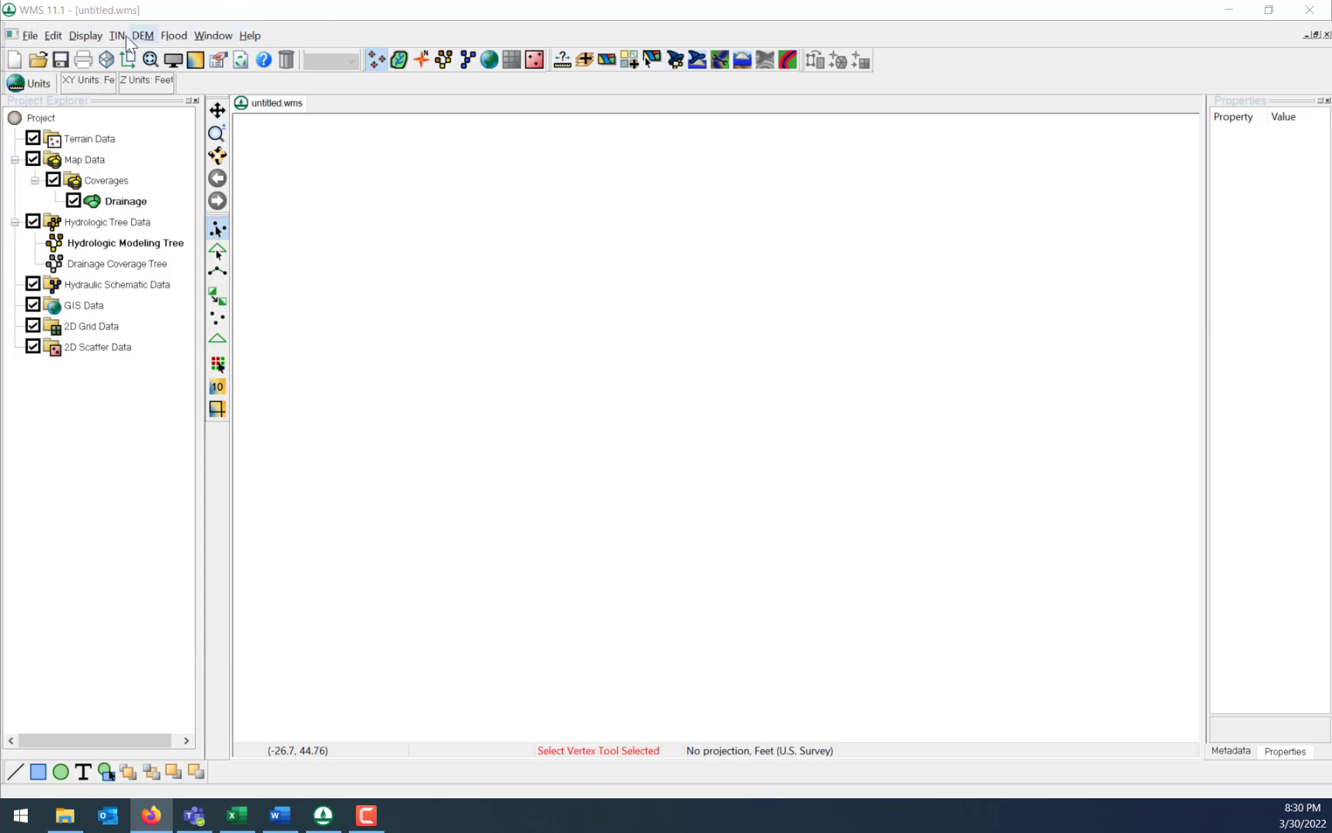
Start the hydrologic modeling wizard and save the project under the filename Fairmont in the WMS Day 5 folder.
click(14, 59)
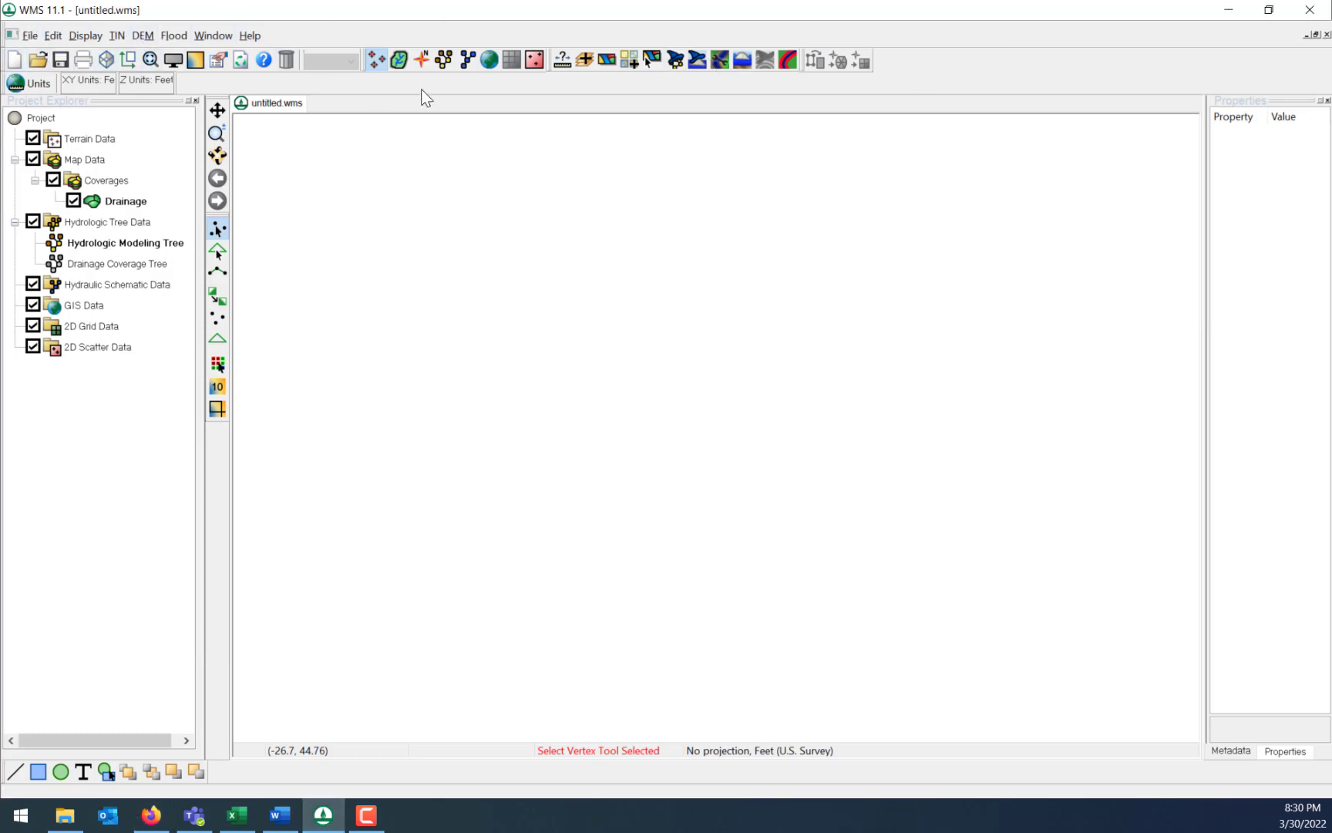
click(680, 59)
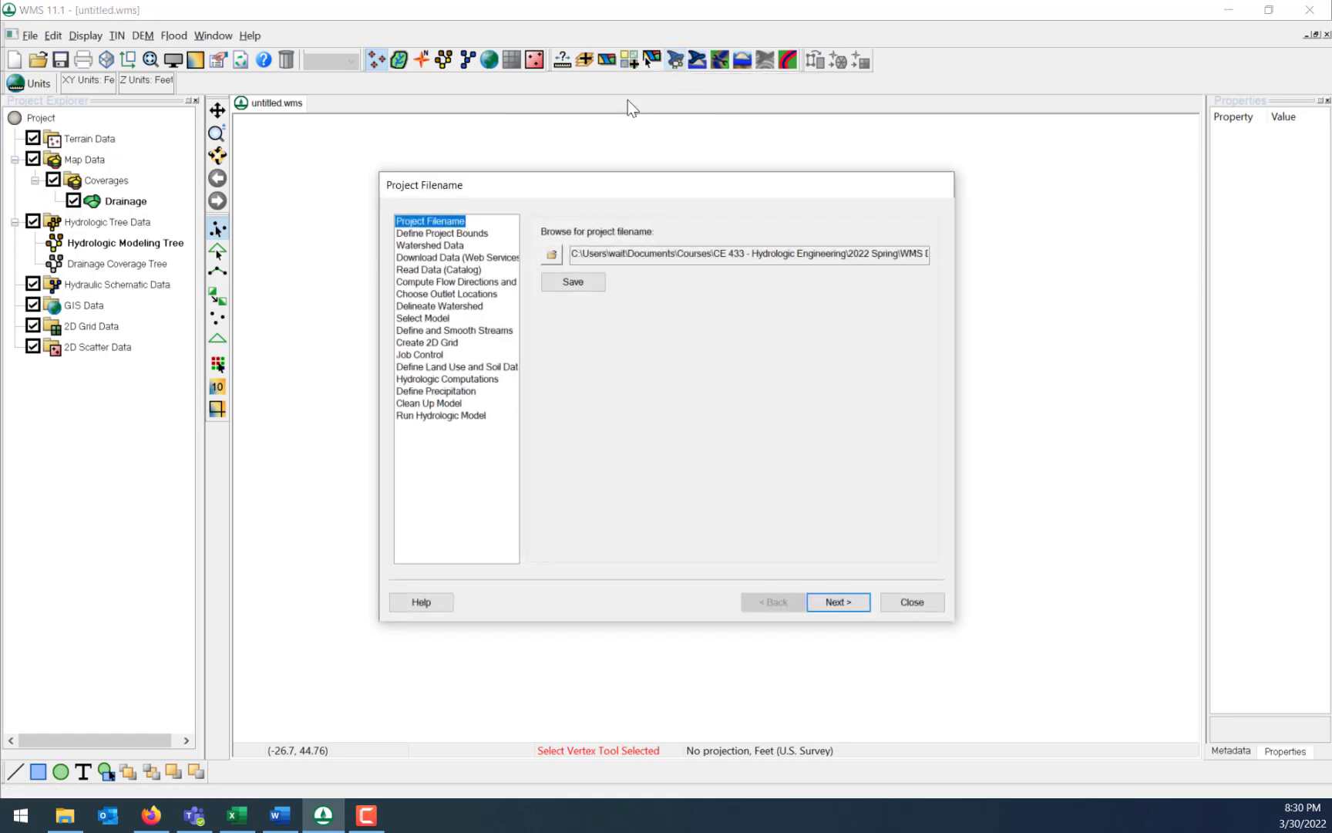
click(552, 254)
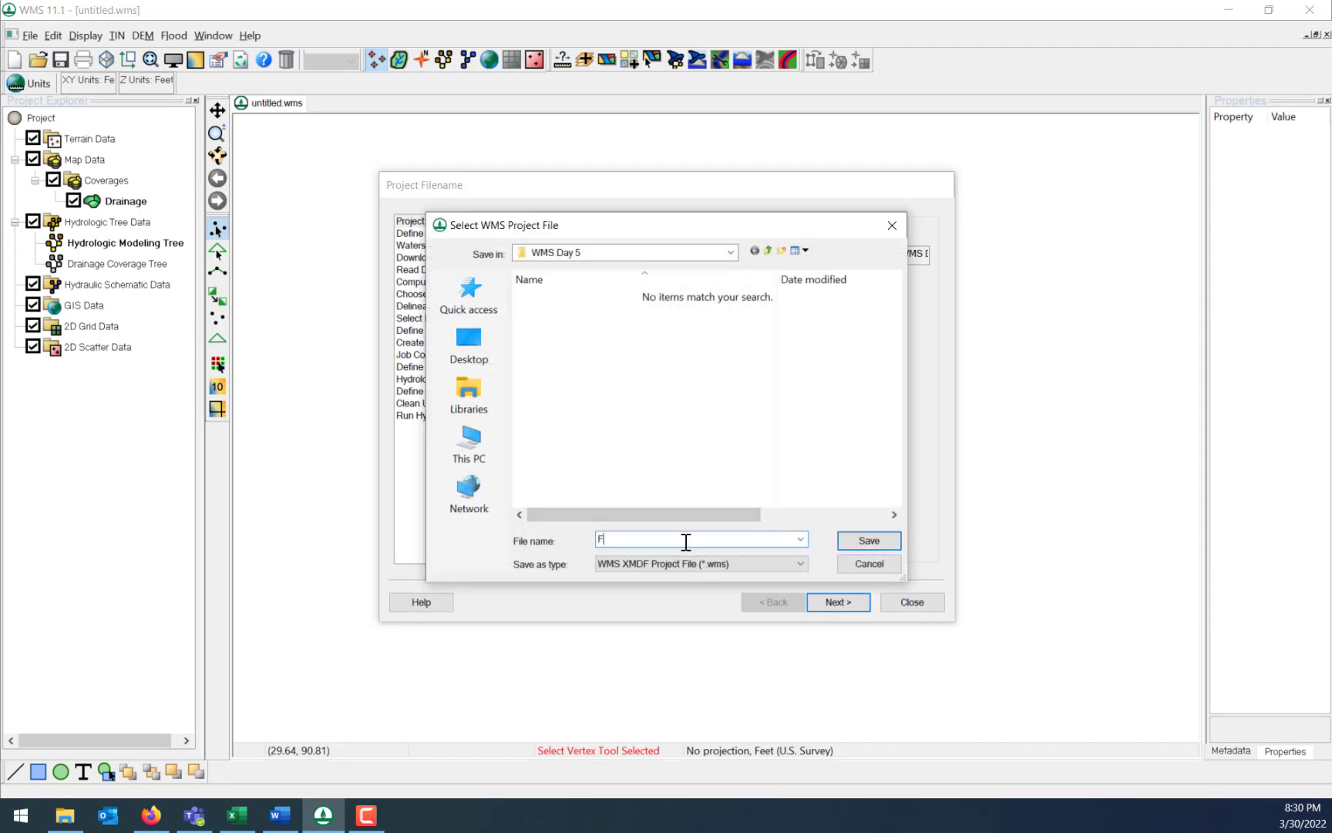
text(Fairmont)
click(869, 542)
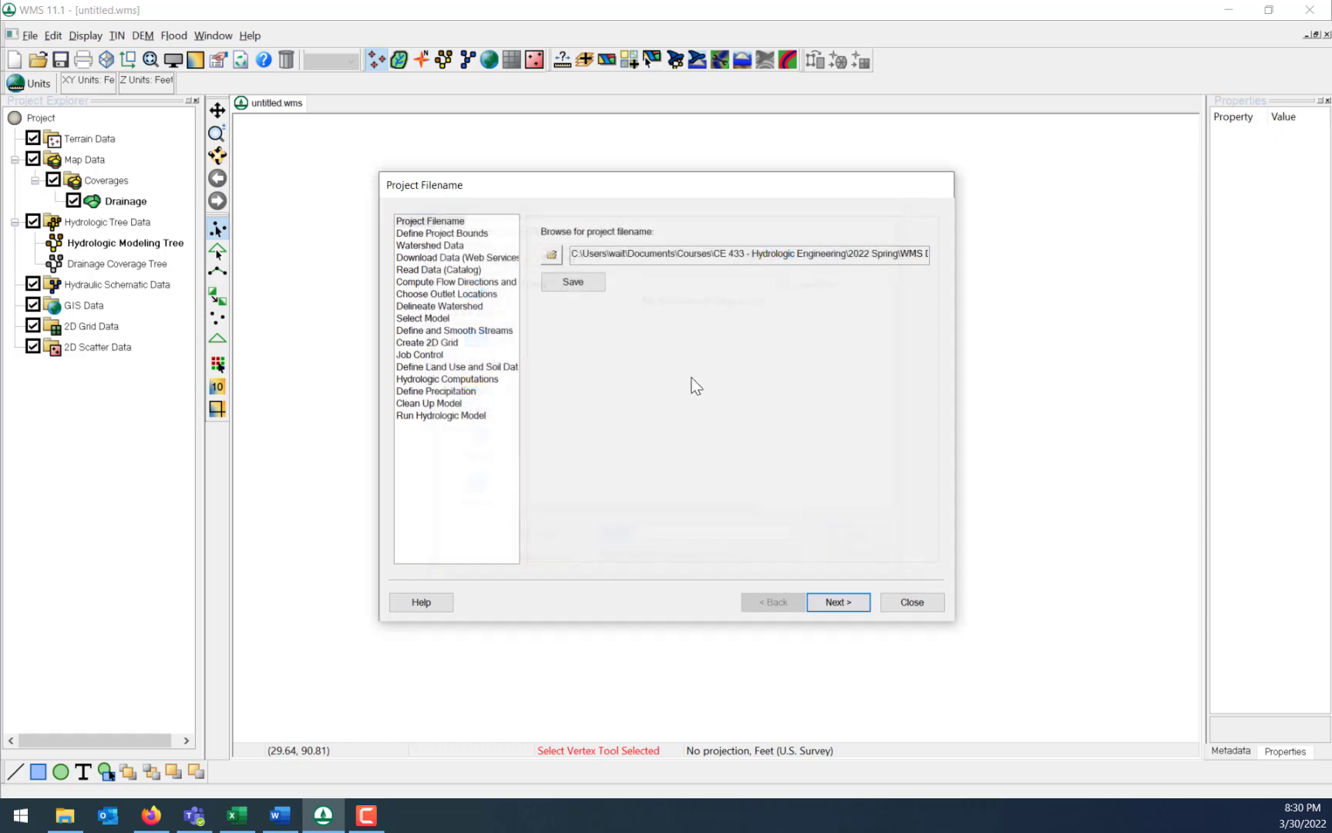
click(583, 280)
Define the project's horizontal projection as the global projection NAD 1983 UTM Zone 17N.
click(840, 602)
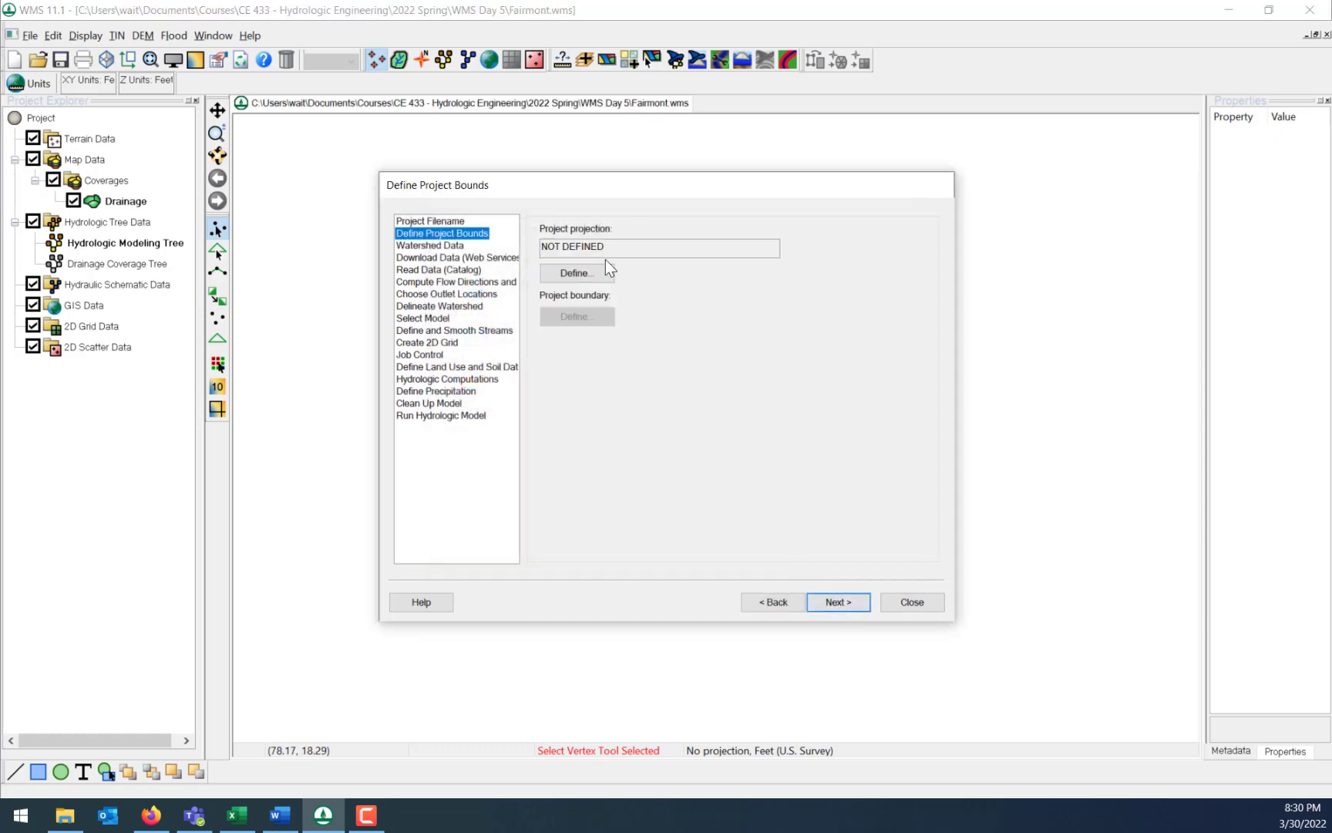
click(578, 275)
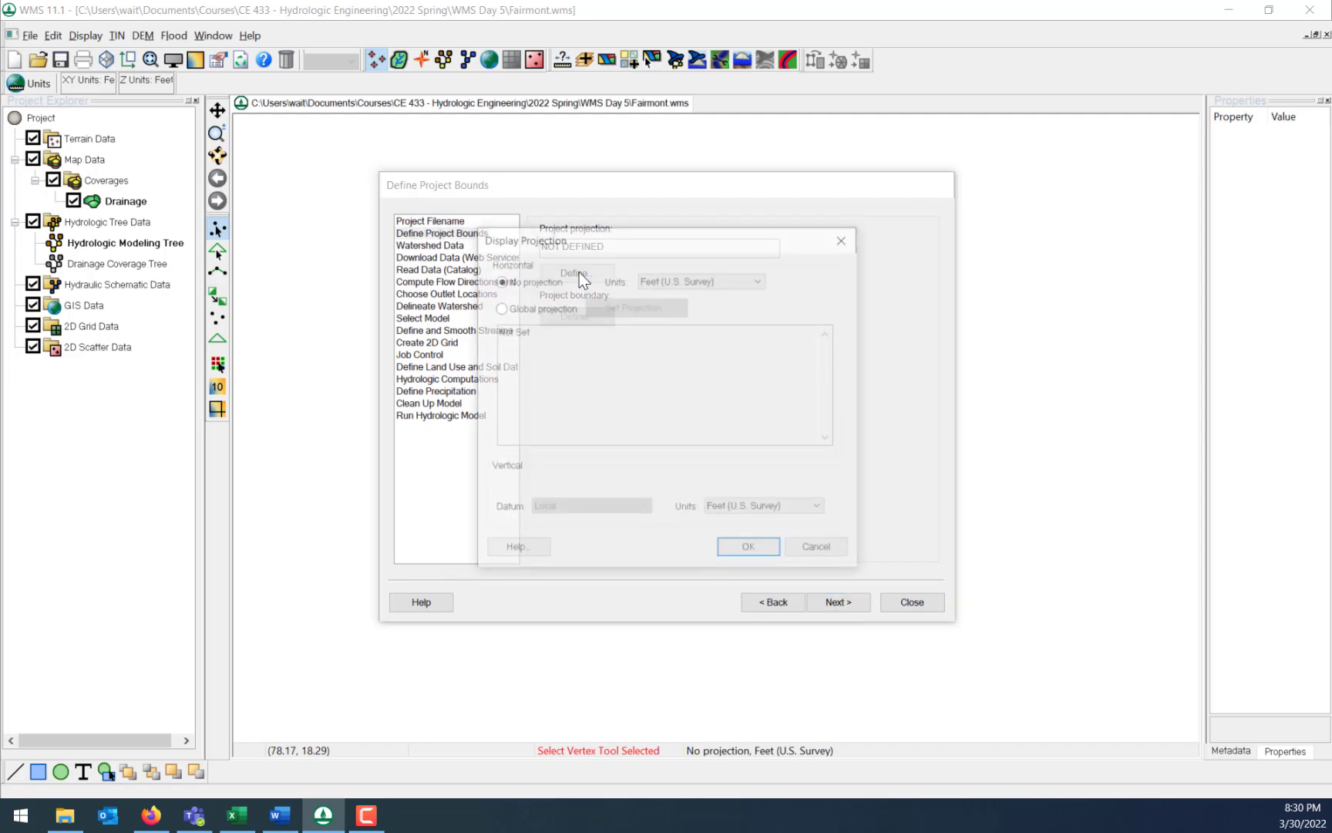
drag(599, 236, 667, 286)
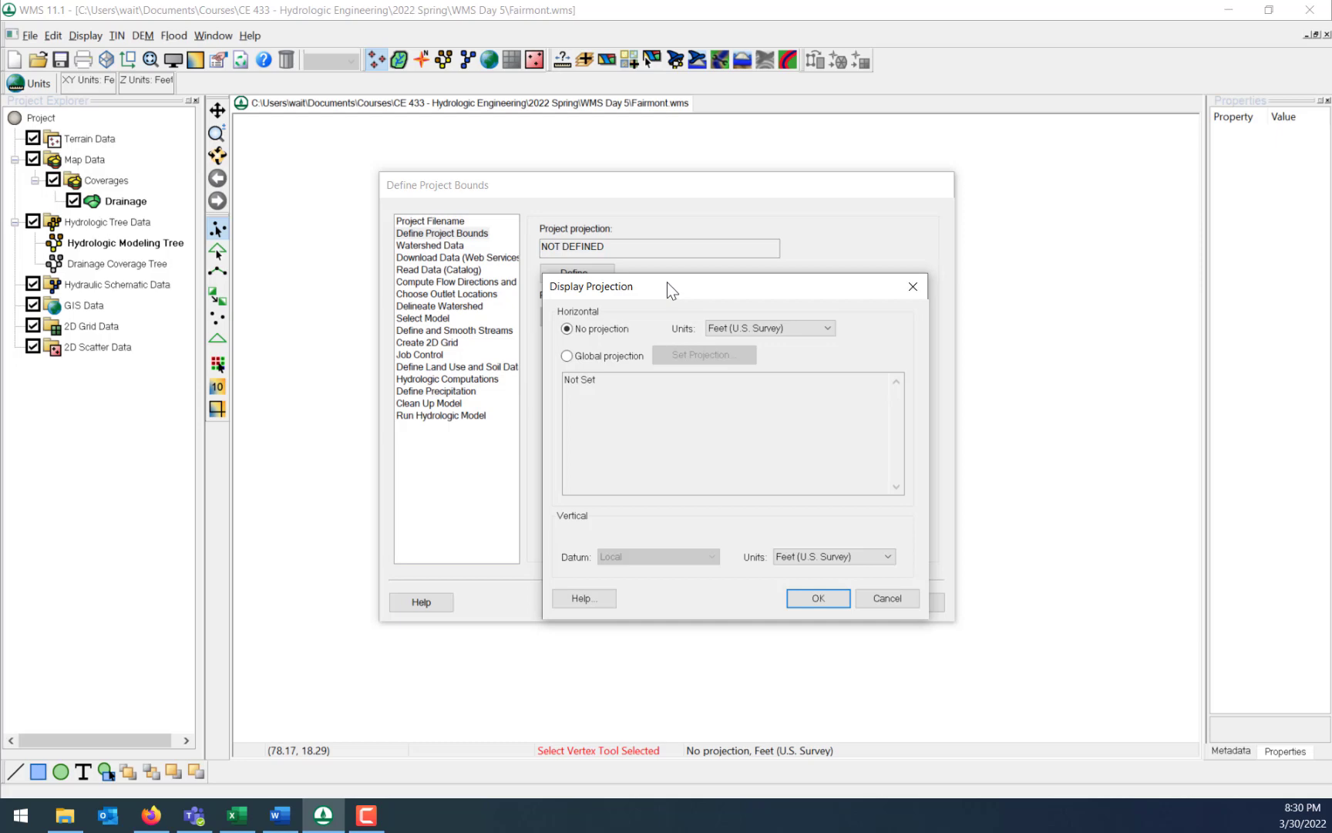
click(604, 355)
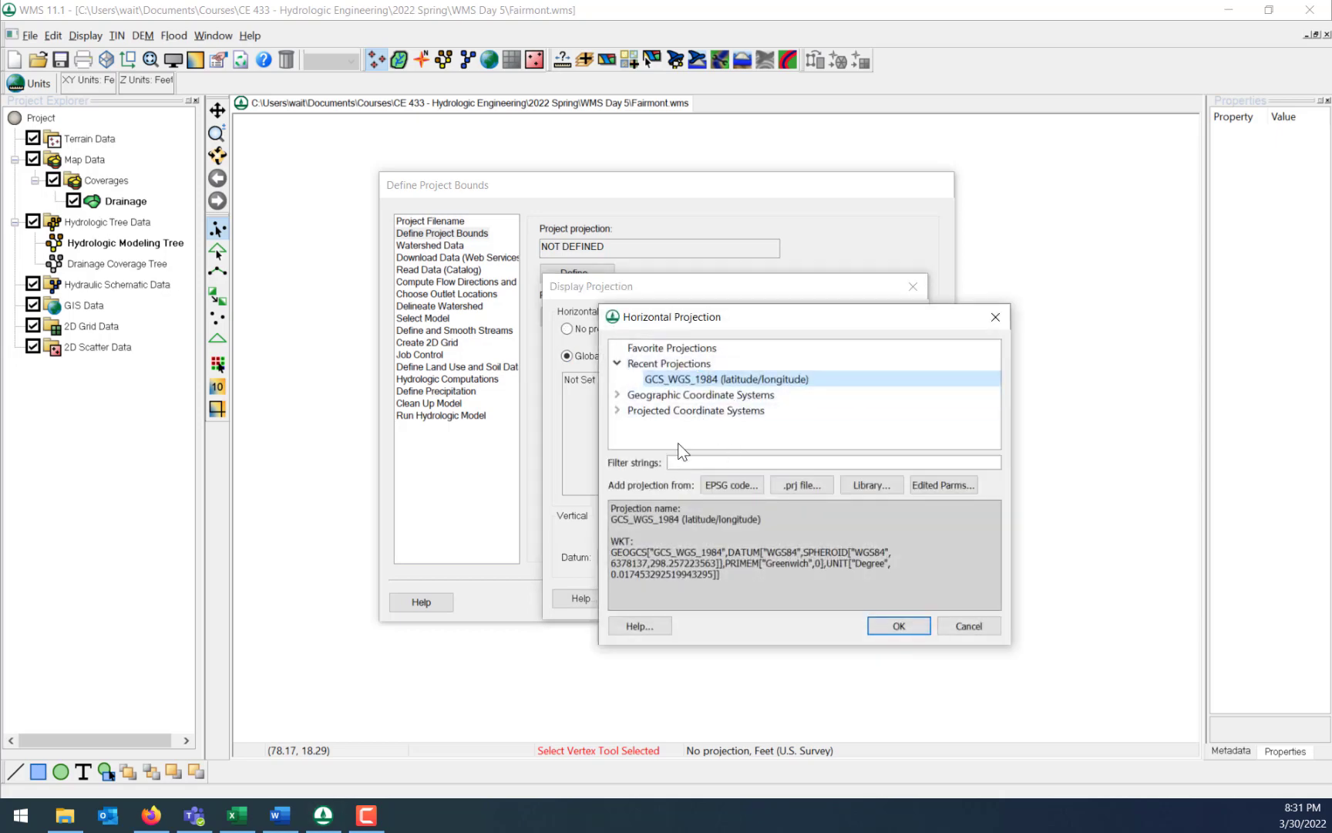
click(618, 410)
drag(994, 387, 995, 420)
click(635, 426)
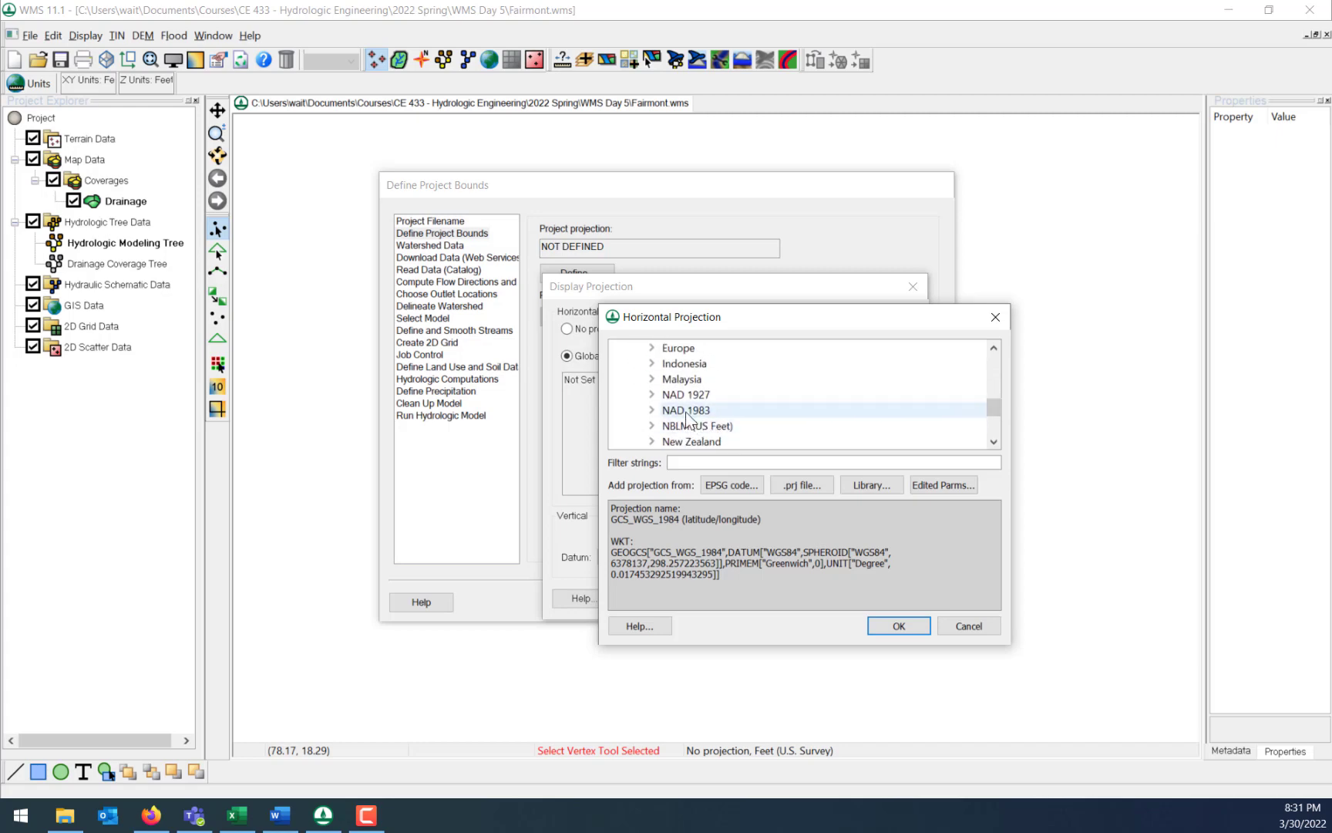
click(652, 409)
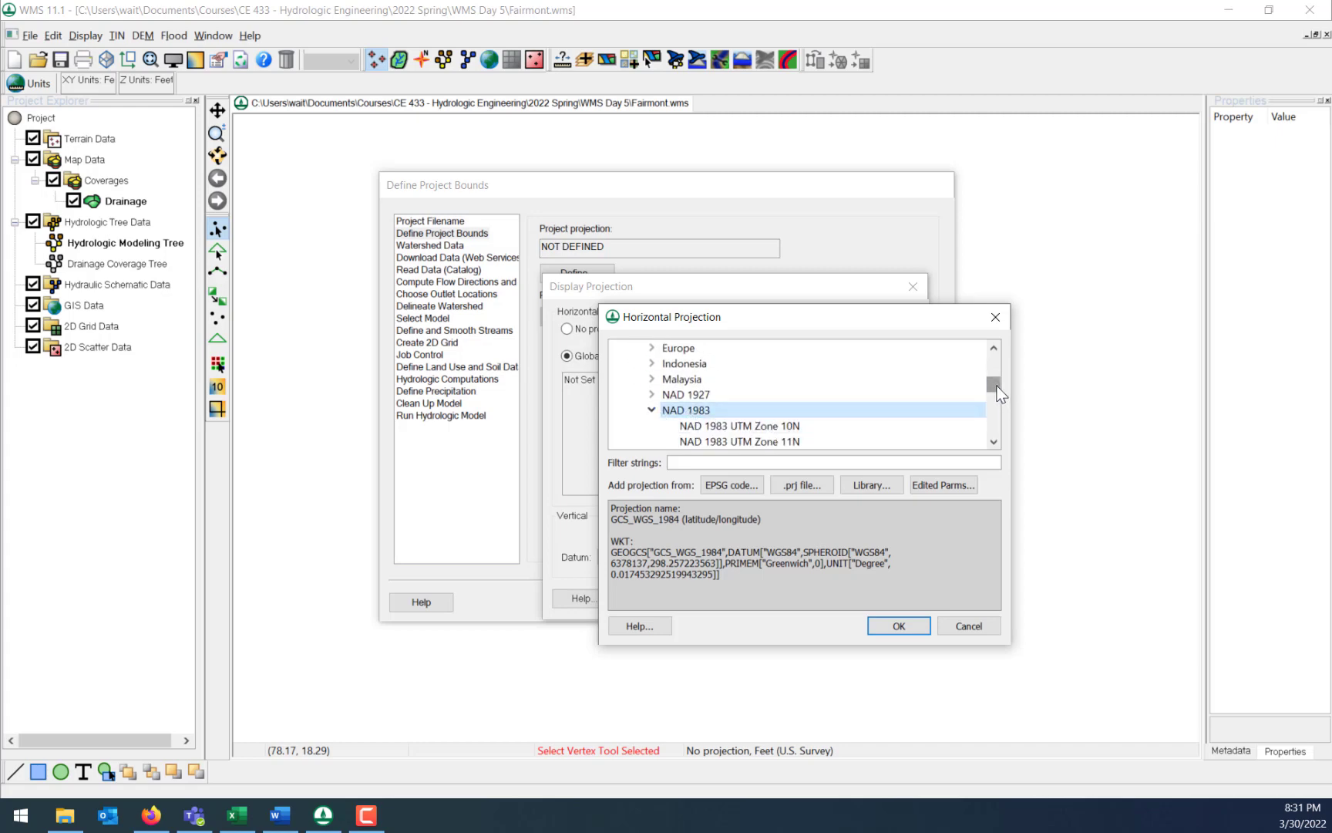
drag(996, 386, 996, 391)
scroll(999, 447, down, 1)
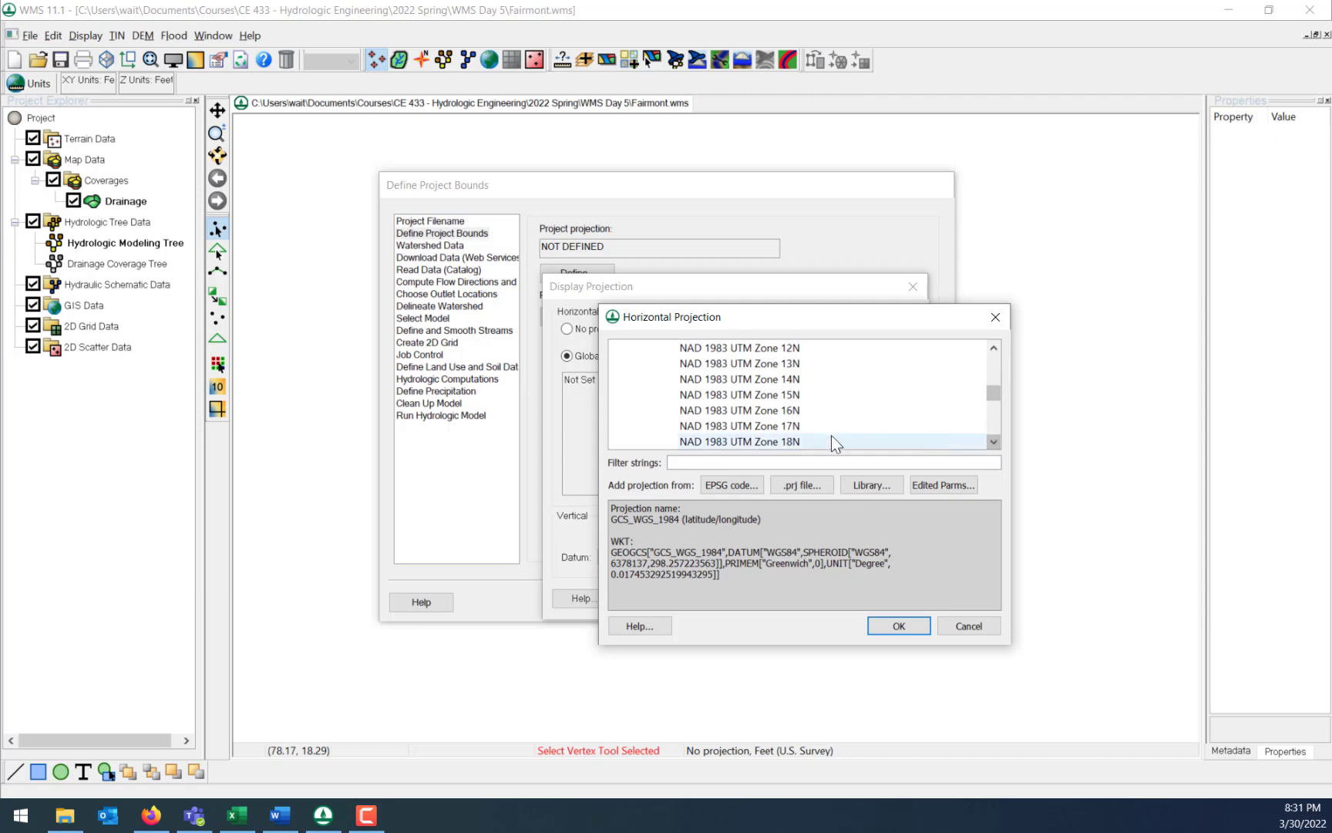
click(810, 426)
click(897, 626)
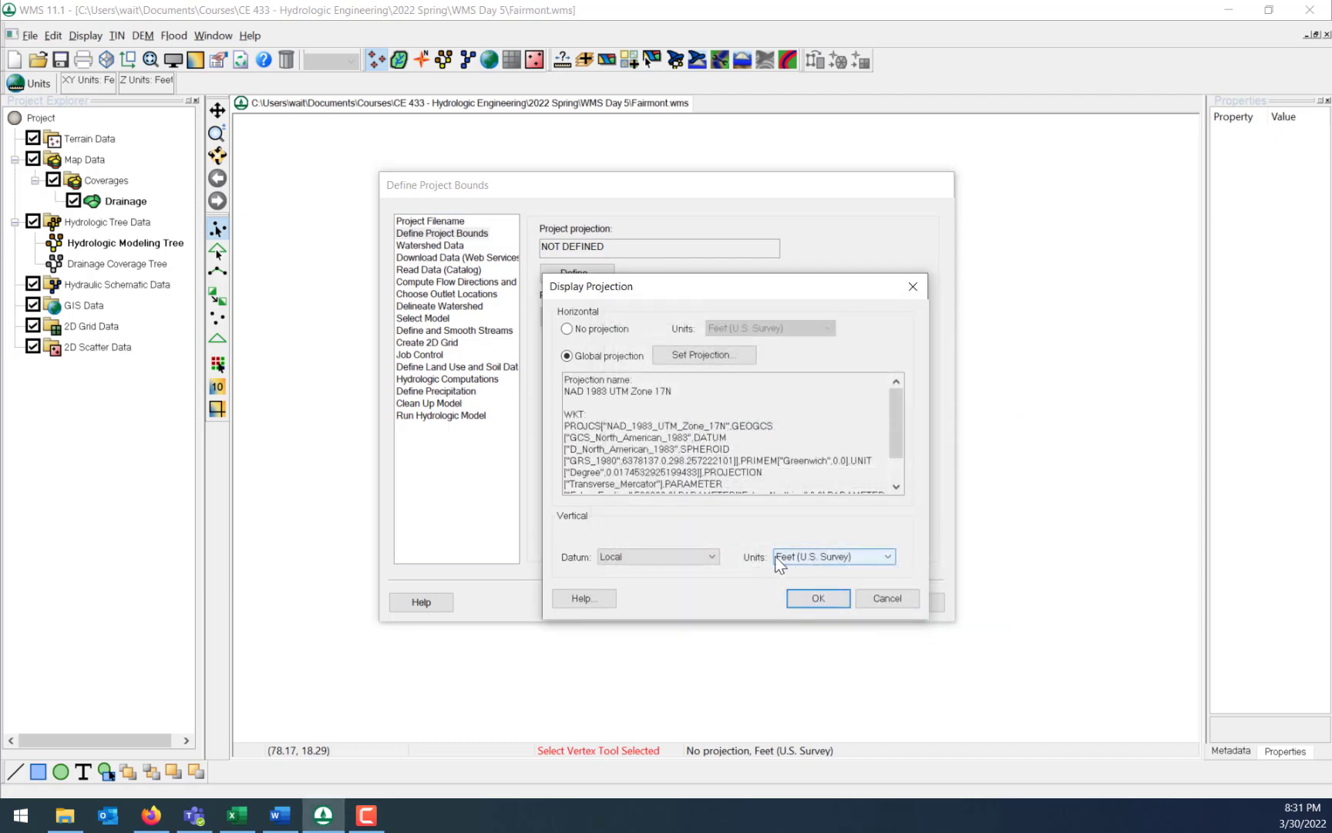
Set the vertical datum to NAVD 88(US) with vertical units in meters and accept the display projection.
click(694, 558)
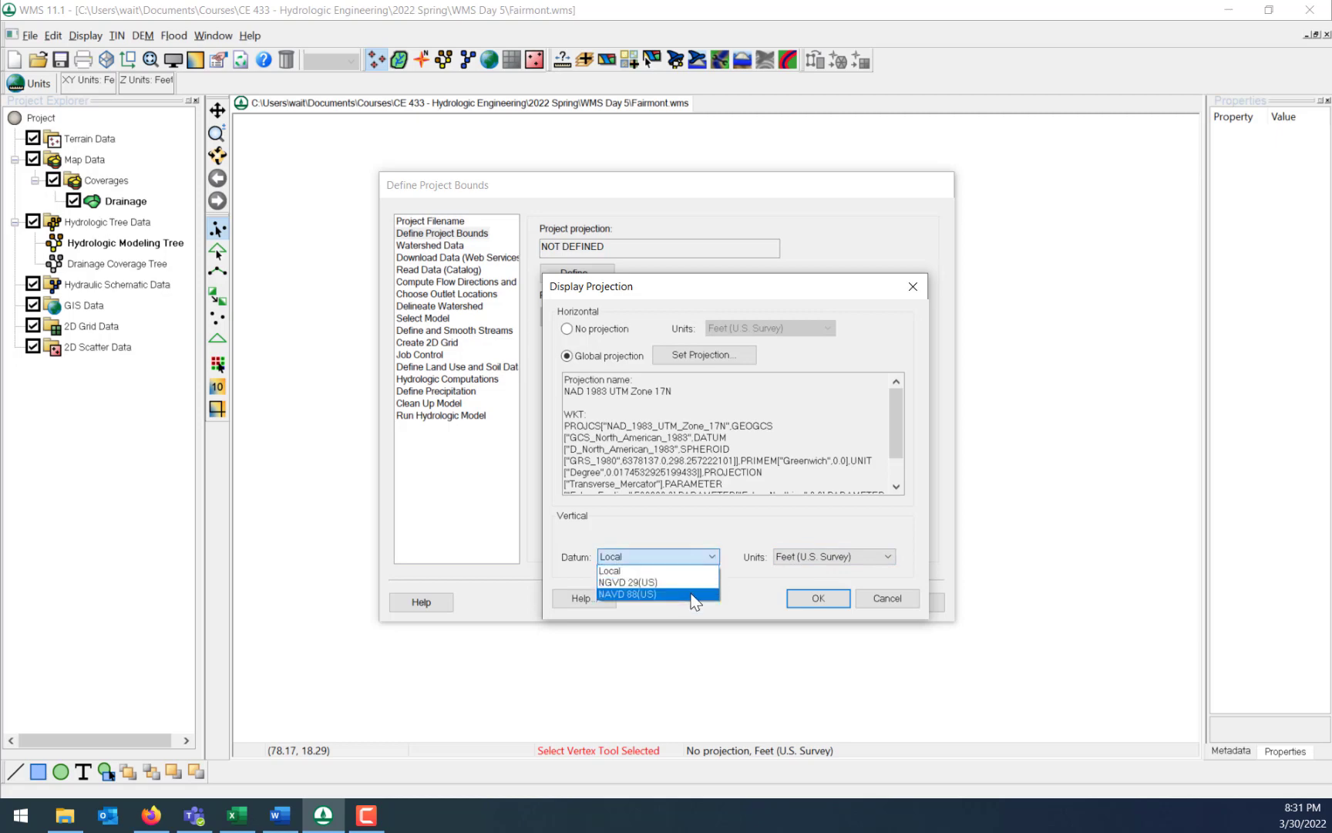
click(694, 593)
click(833, 557)
click(819, 594)
click(818, 592)
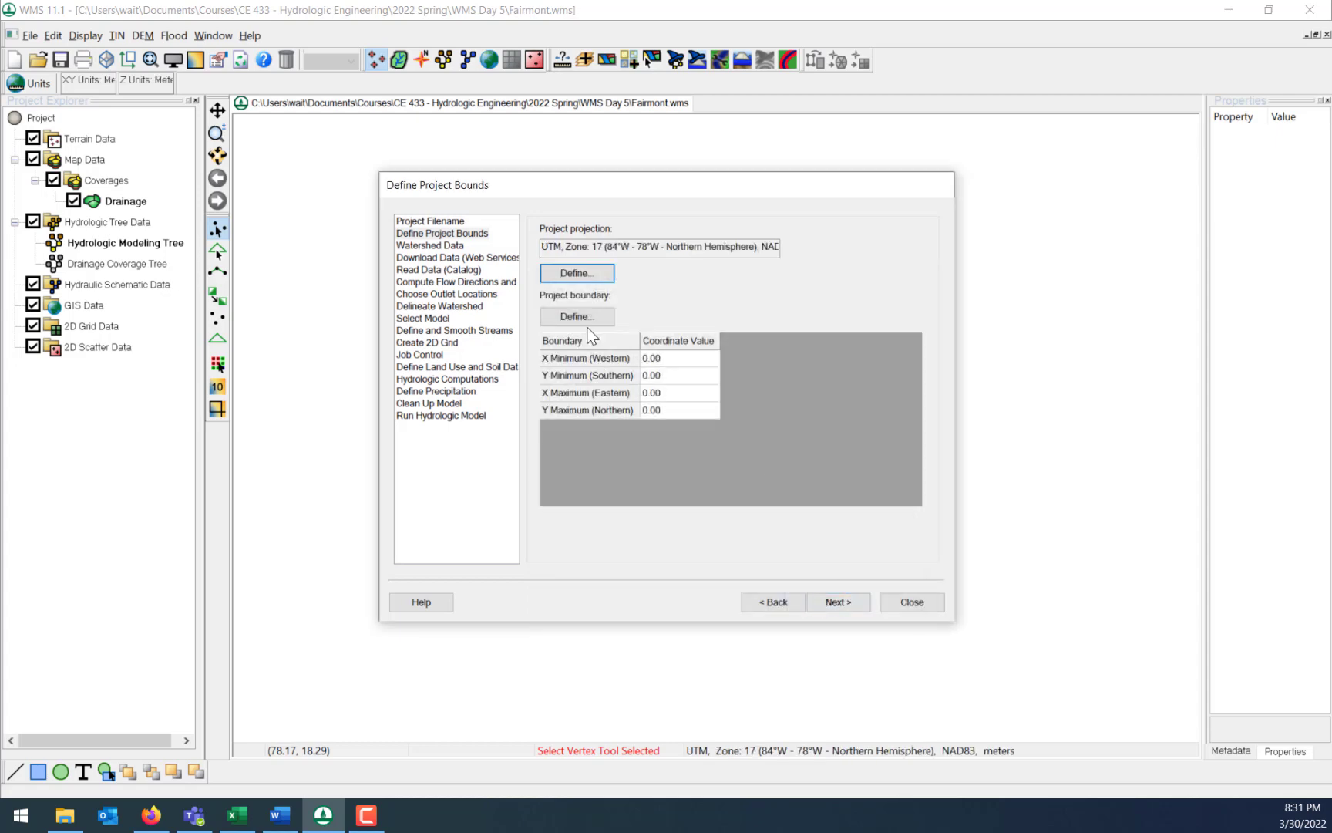
Begin defining the project boundary and jump the map locator to Fairmont, WV.
click(585, 319)
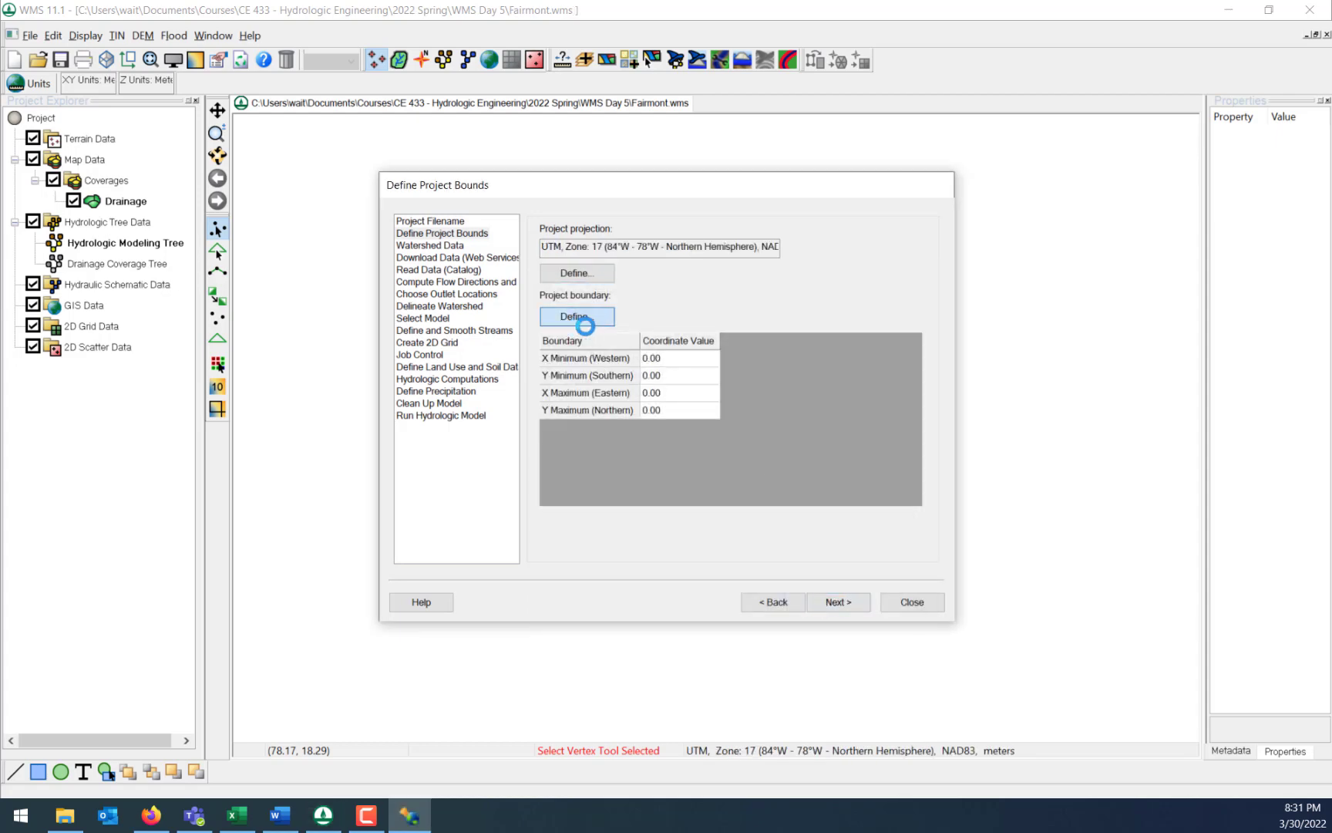
drag(0, 127, 919, 130)
click(901, 173)
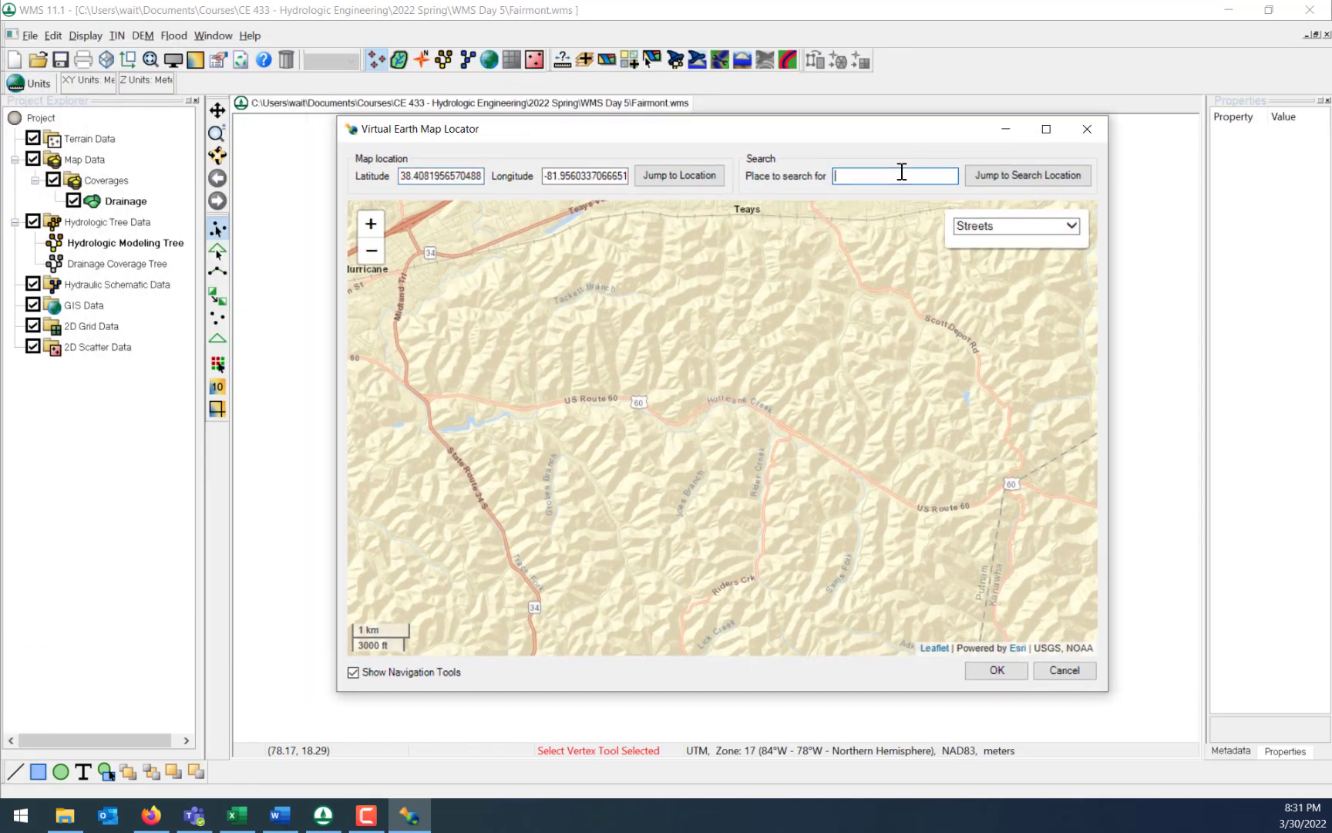
text(Fiamon)
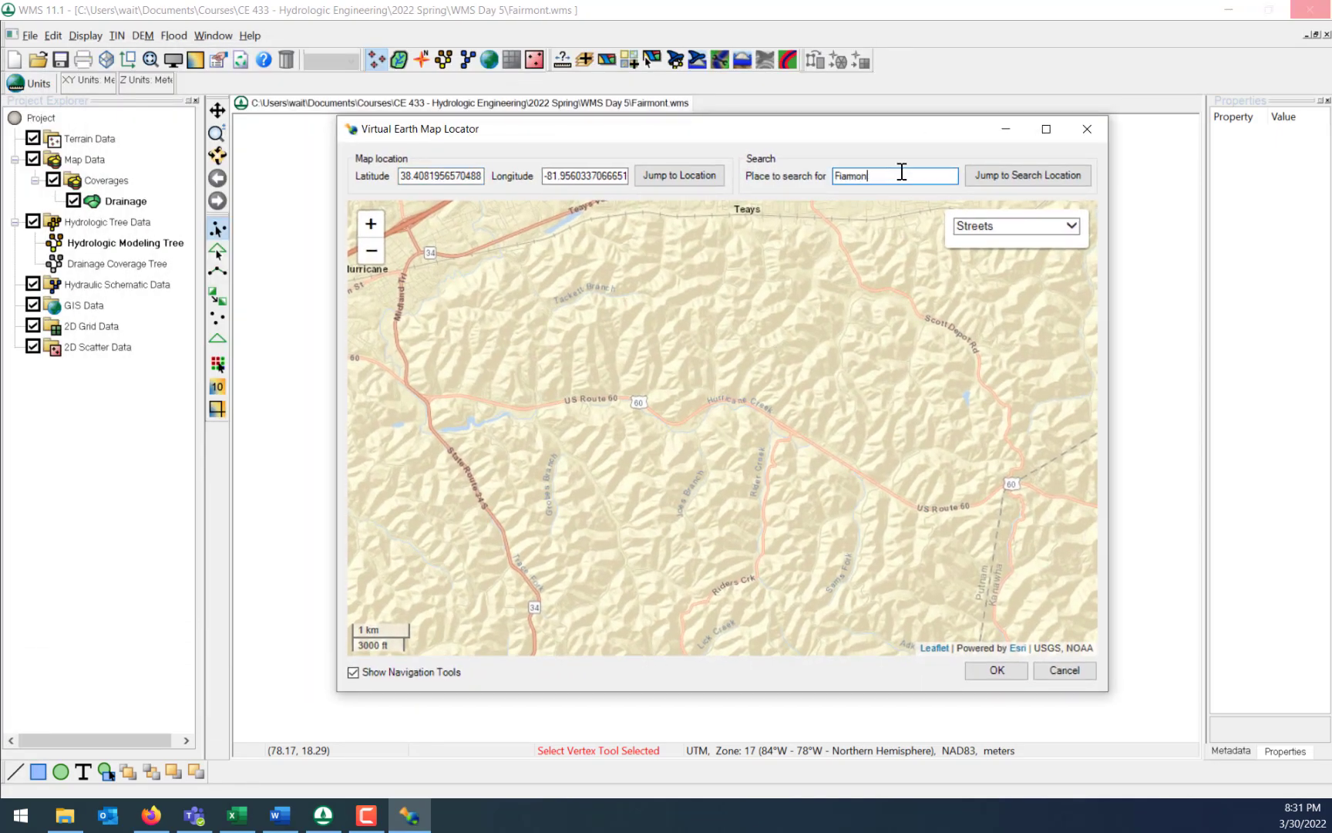
key(BackSpace)
key(BackSpace)
key(BackSpace)
key(BackSpace)
key(BackSpace)
text(Fairmont, WV)
click(1056, 175)
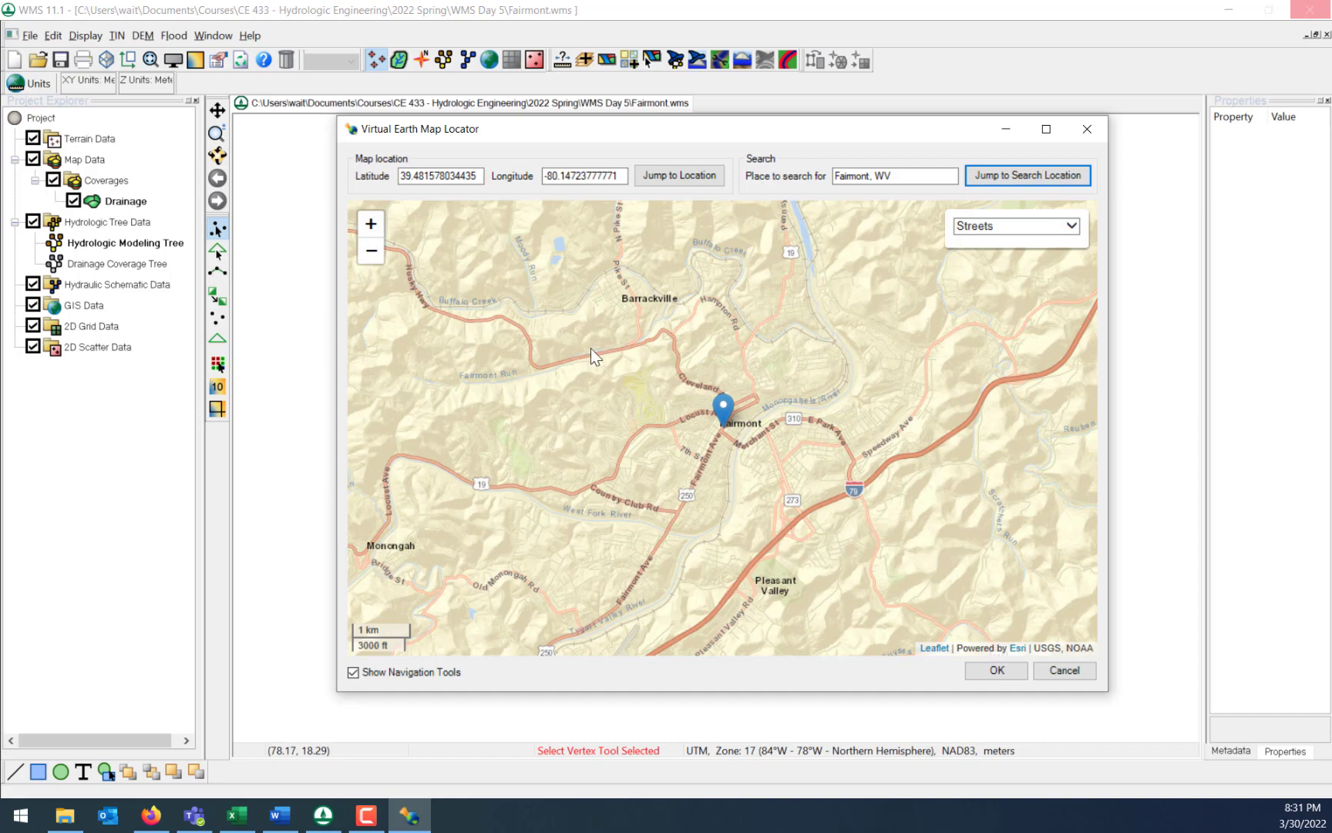
Frame the whole Fairmont Run drainage area up to Buffalo Creek in the map locator and accept it as the project boundary.
scroll(668, 305, up, 2)
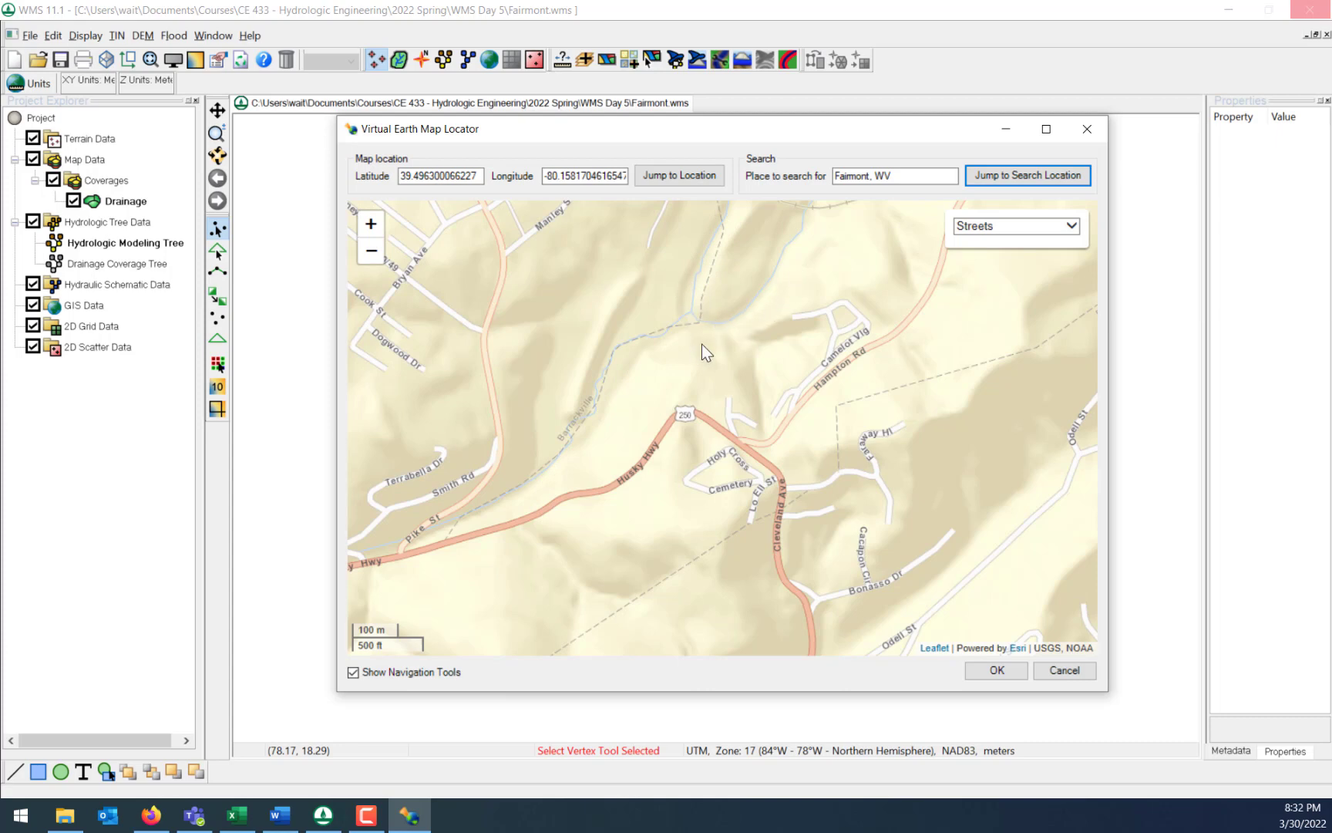
scroll(701, 344, down, 1)
scroll(728, 333, down, 1)
drag(713, 348, 925, 352)
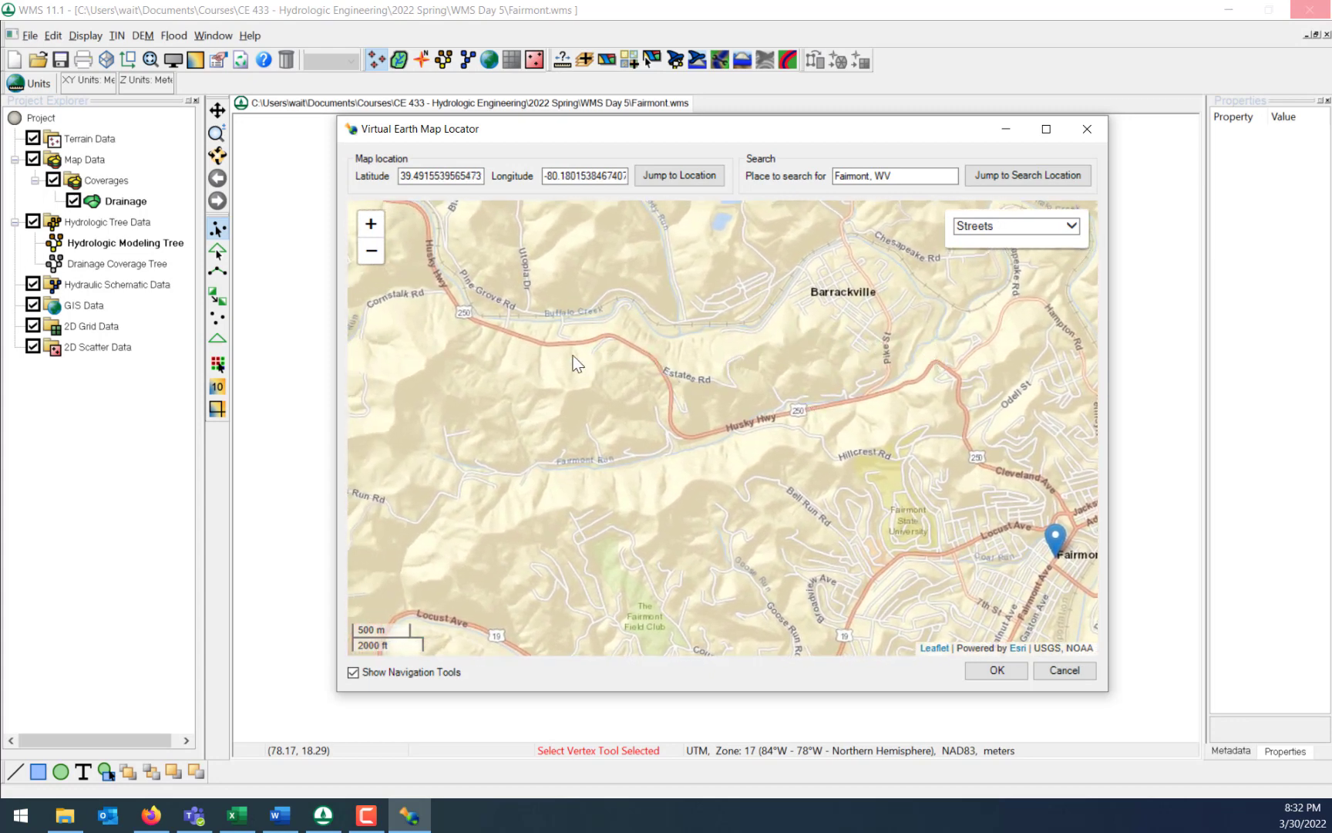
drag(376, 422, 481, 418)
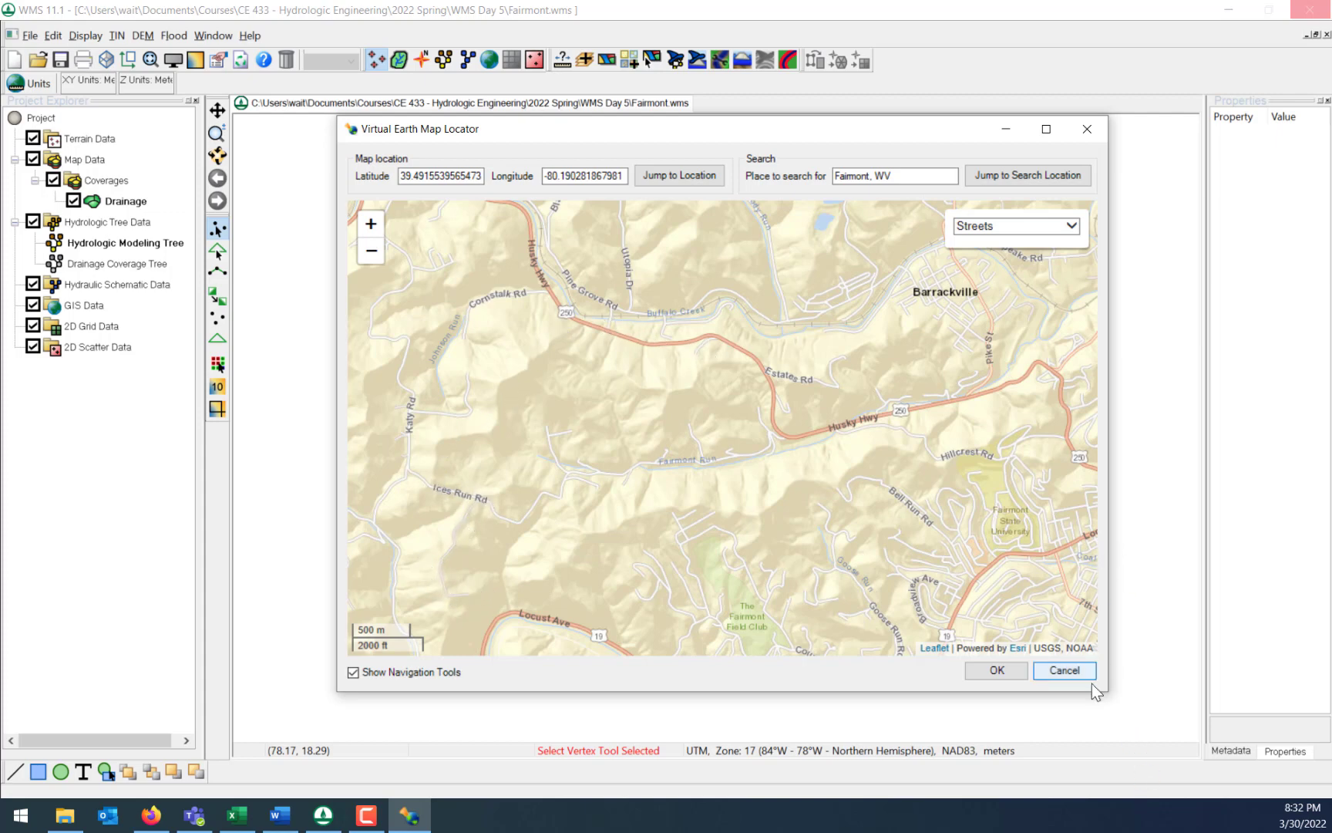
click(997, 671)
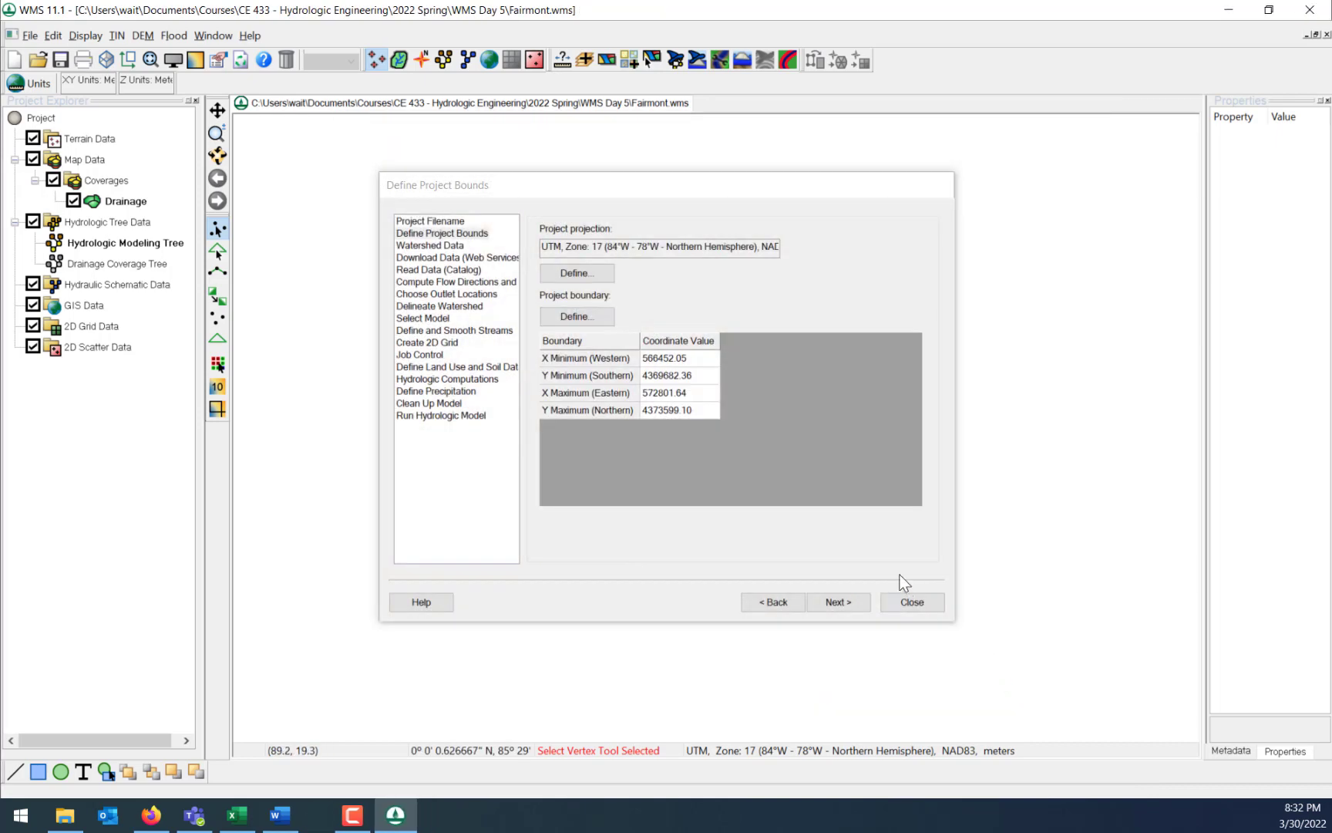
Enable web services as the watershed data source and advance the wizard to the web data download page.
click(849, 603)
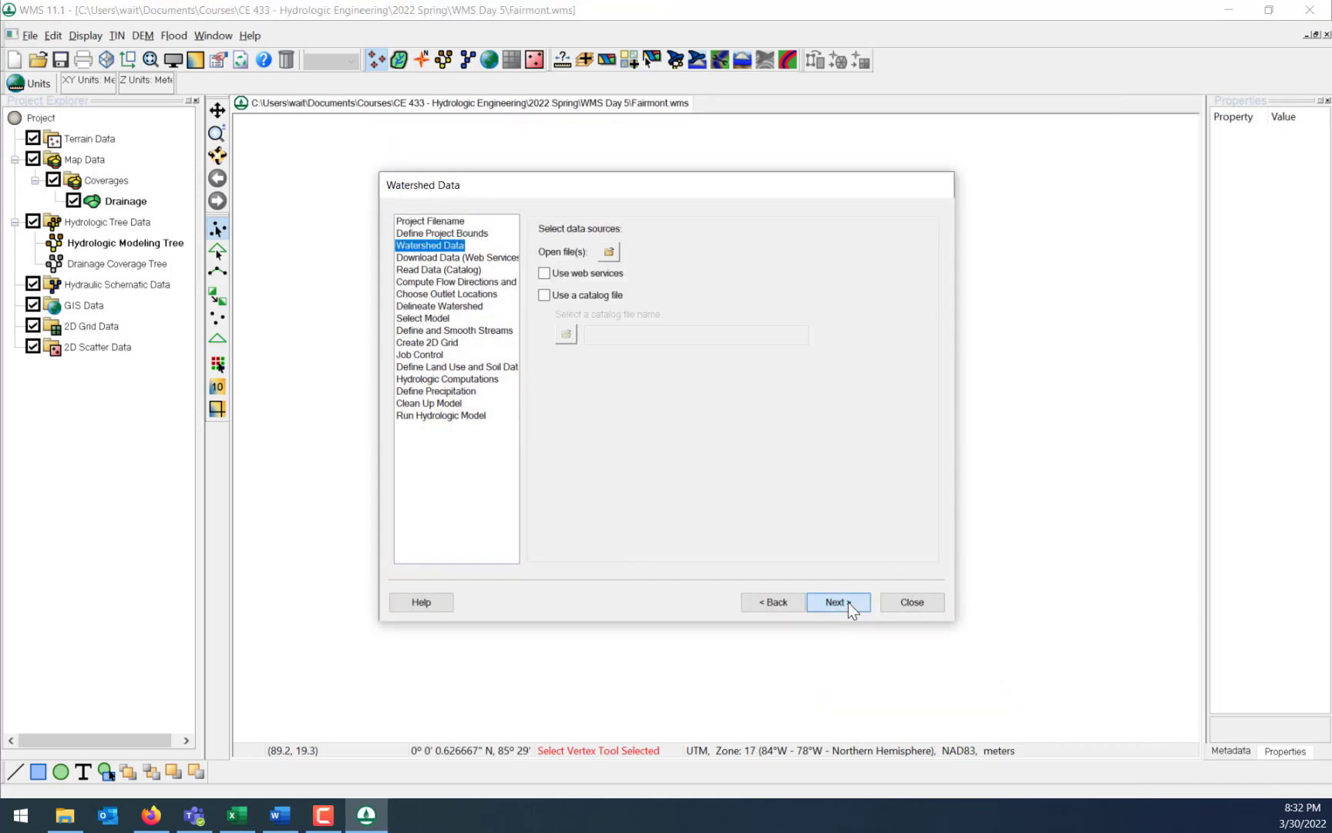
click(546, 273)
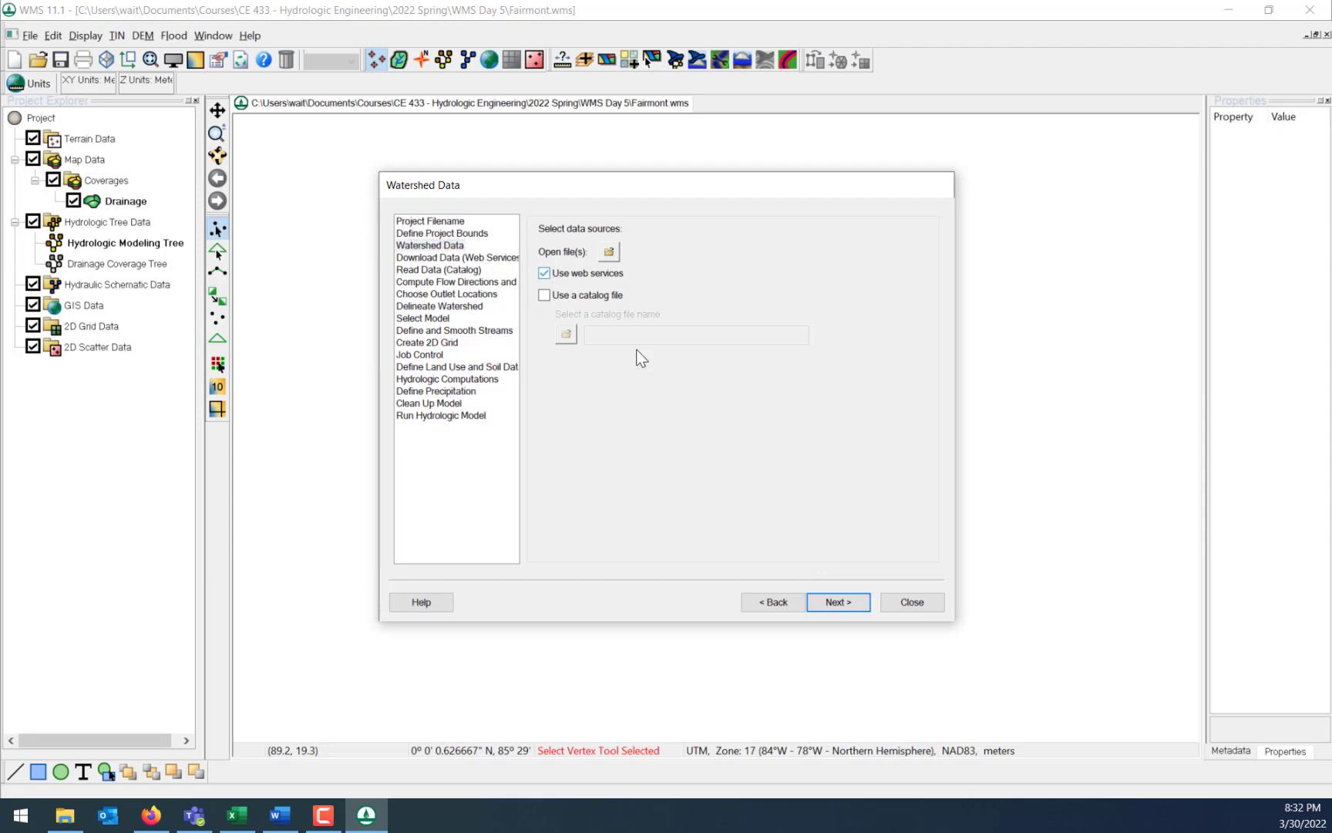
click(843, 603)
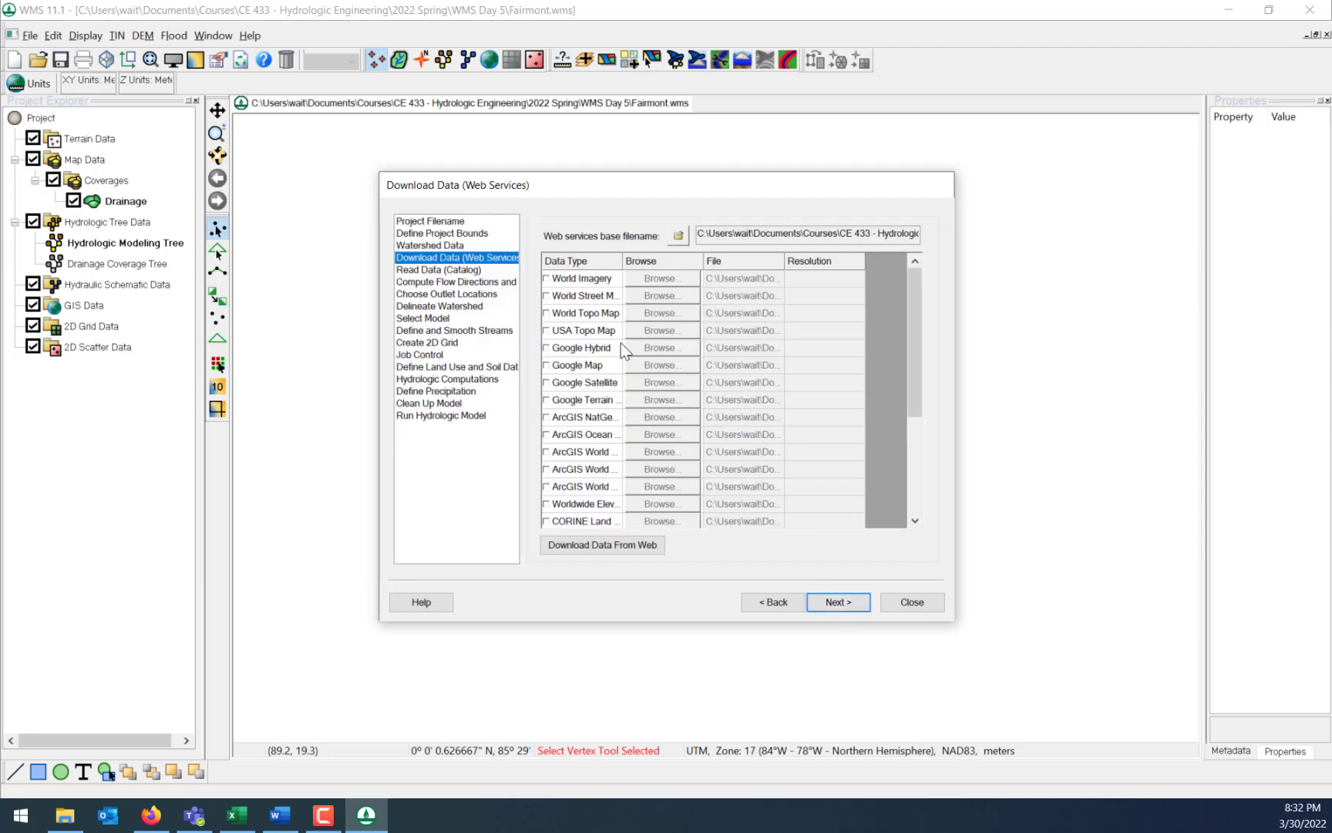
click(972, 625)
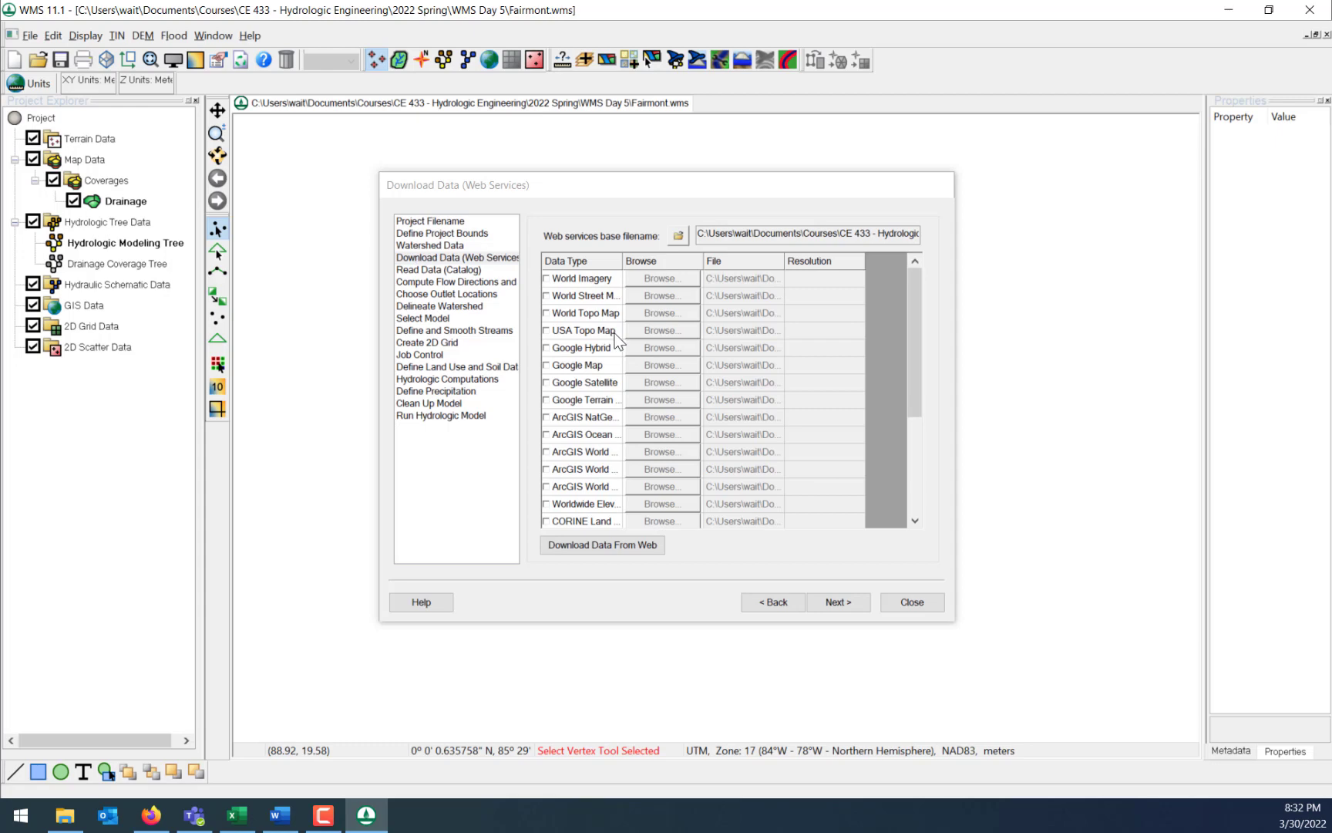
Select Worldwide Elevation, NLCD 2011 land cover and Ssurgo soil type data as the web data to download.
click(551, 504)
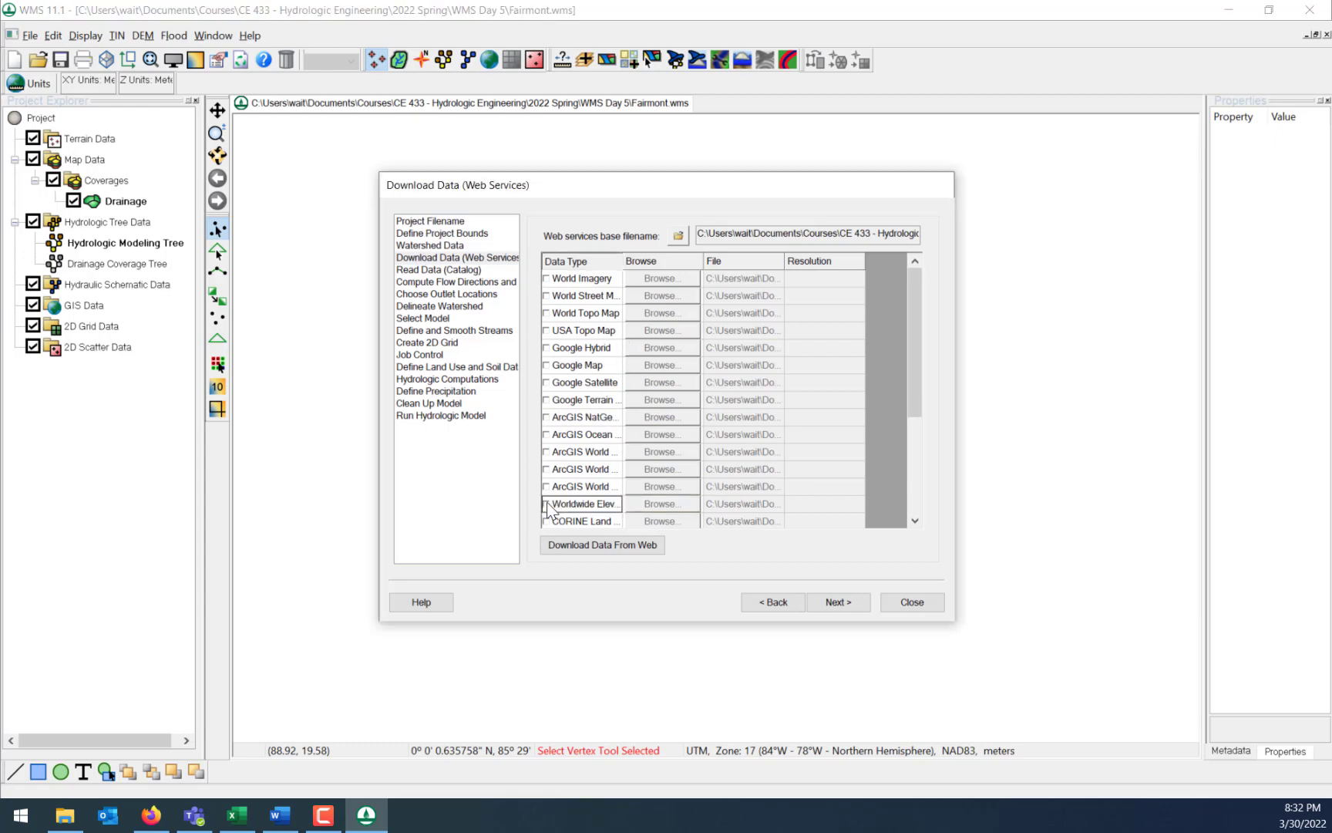
click(548, 504)
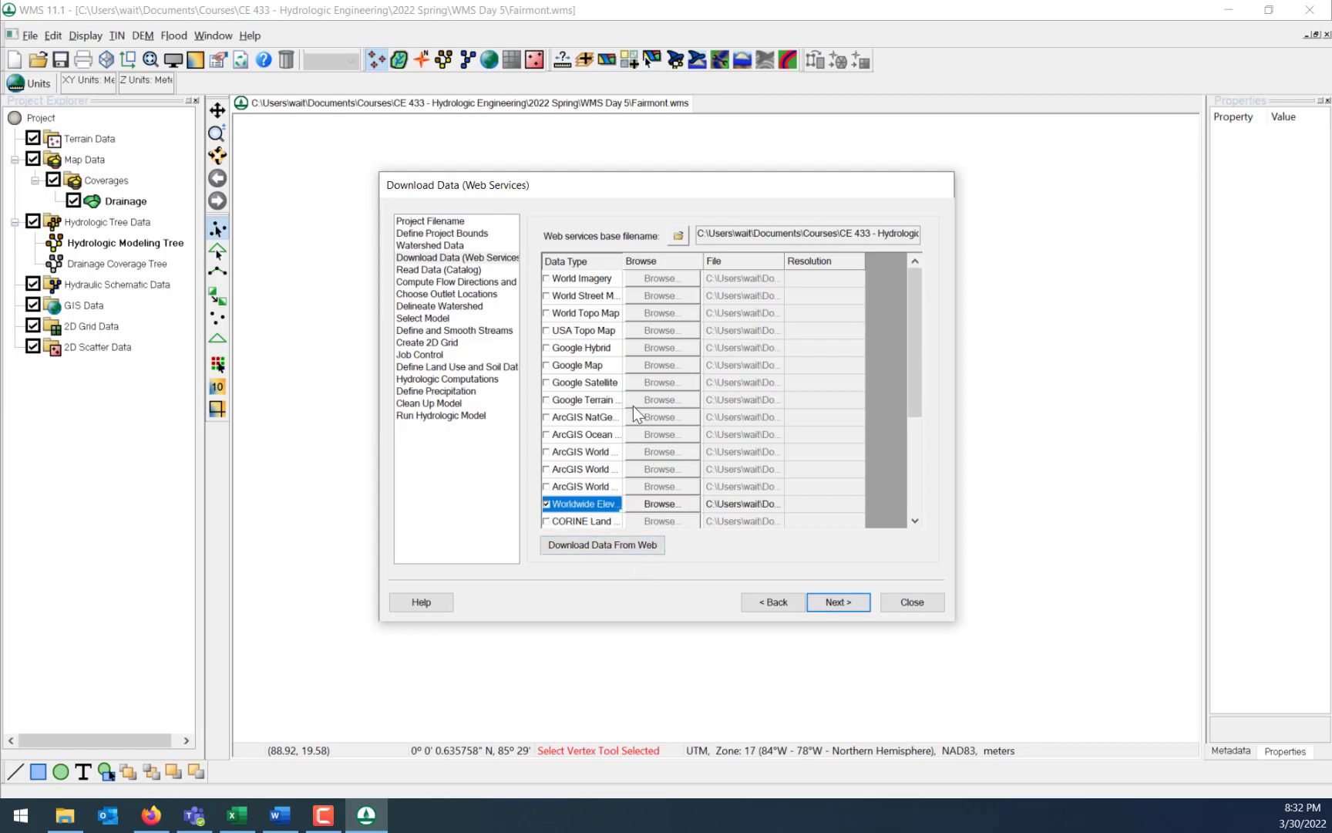
drag(622, 261, 647, 262)
drag(916, 344, 920, 368)
scroll(920, 368, down, 1)
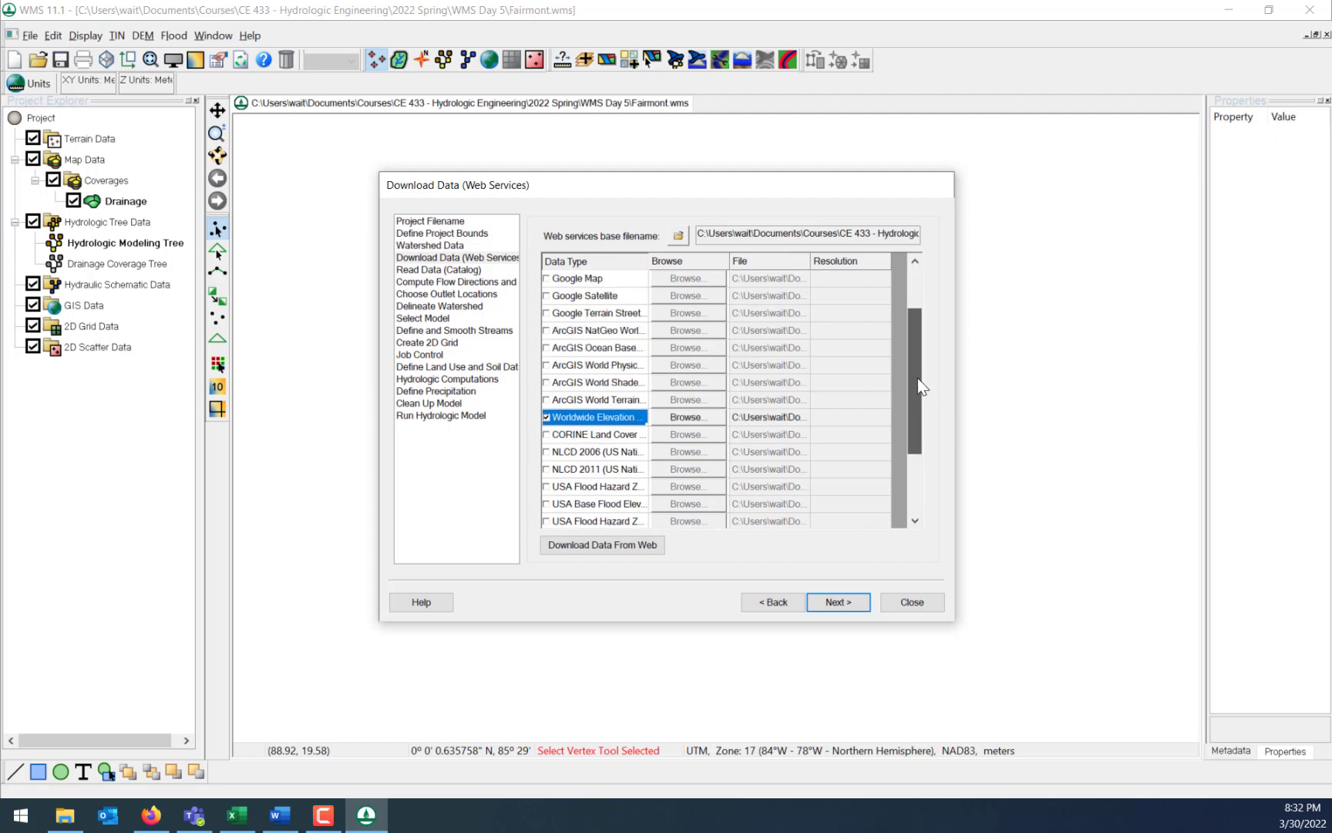
click(546, 469)
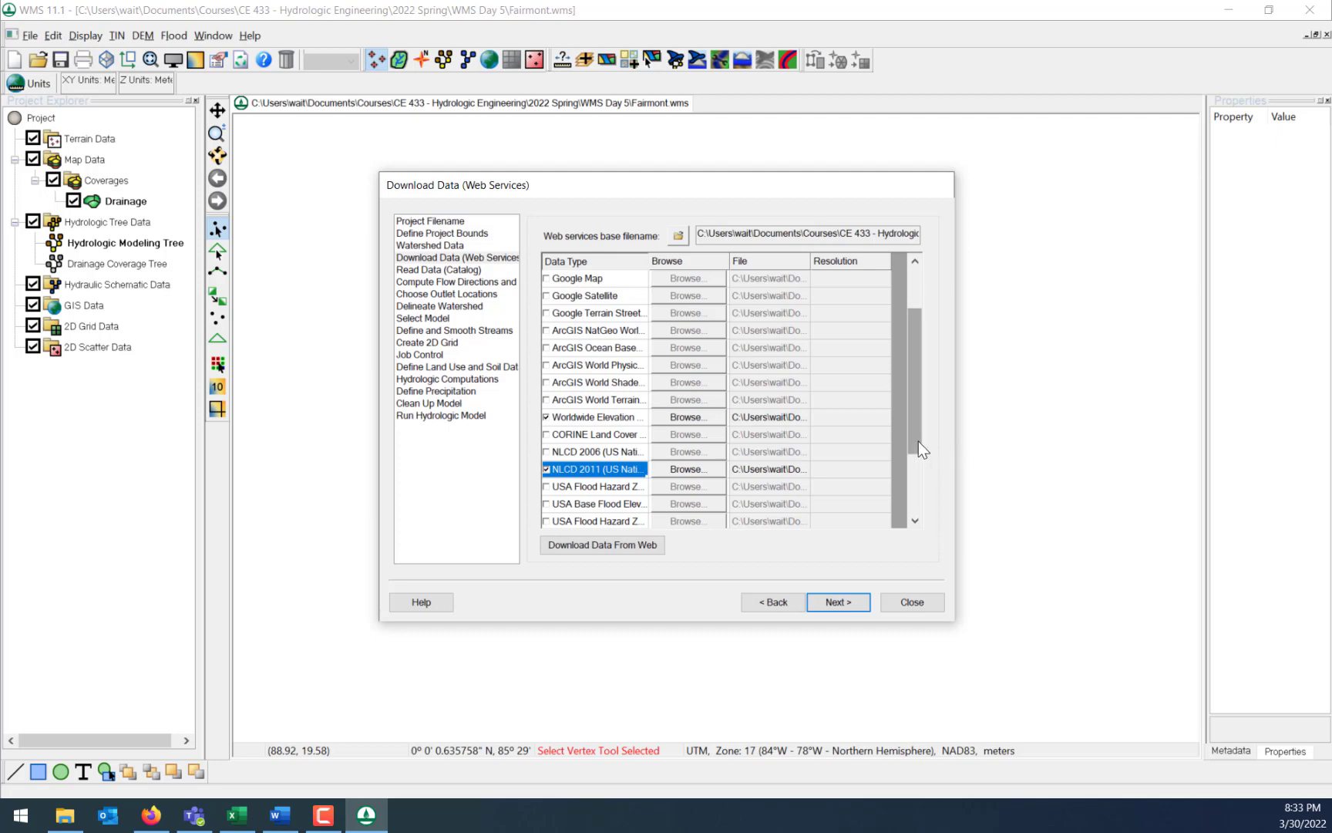
drag(918, 437, 917, 478)
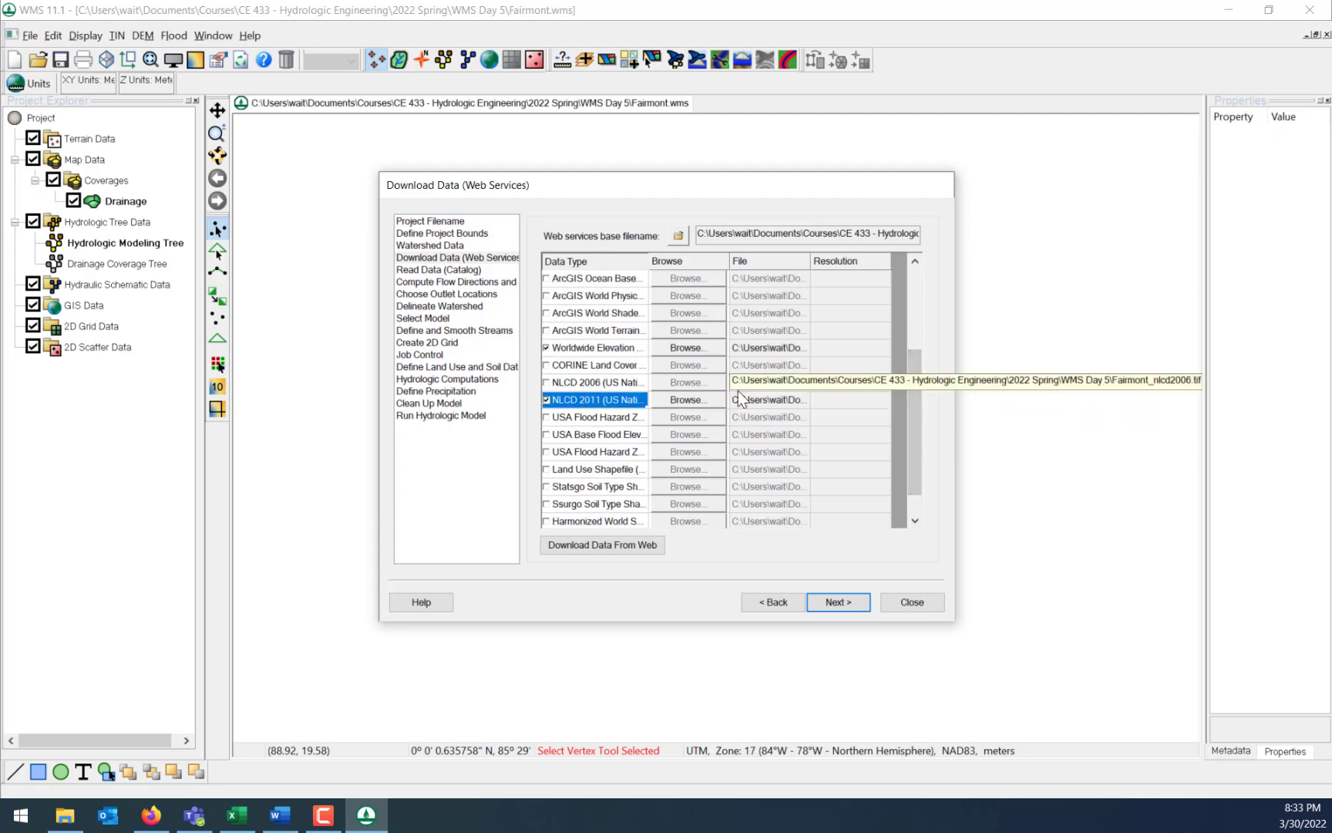
click(546, 503)
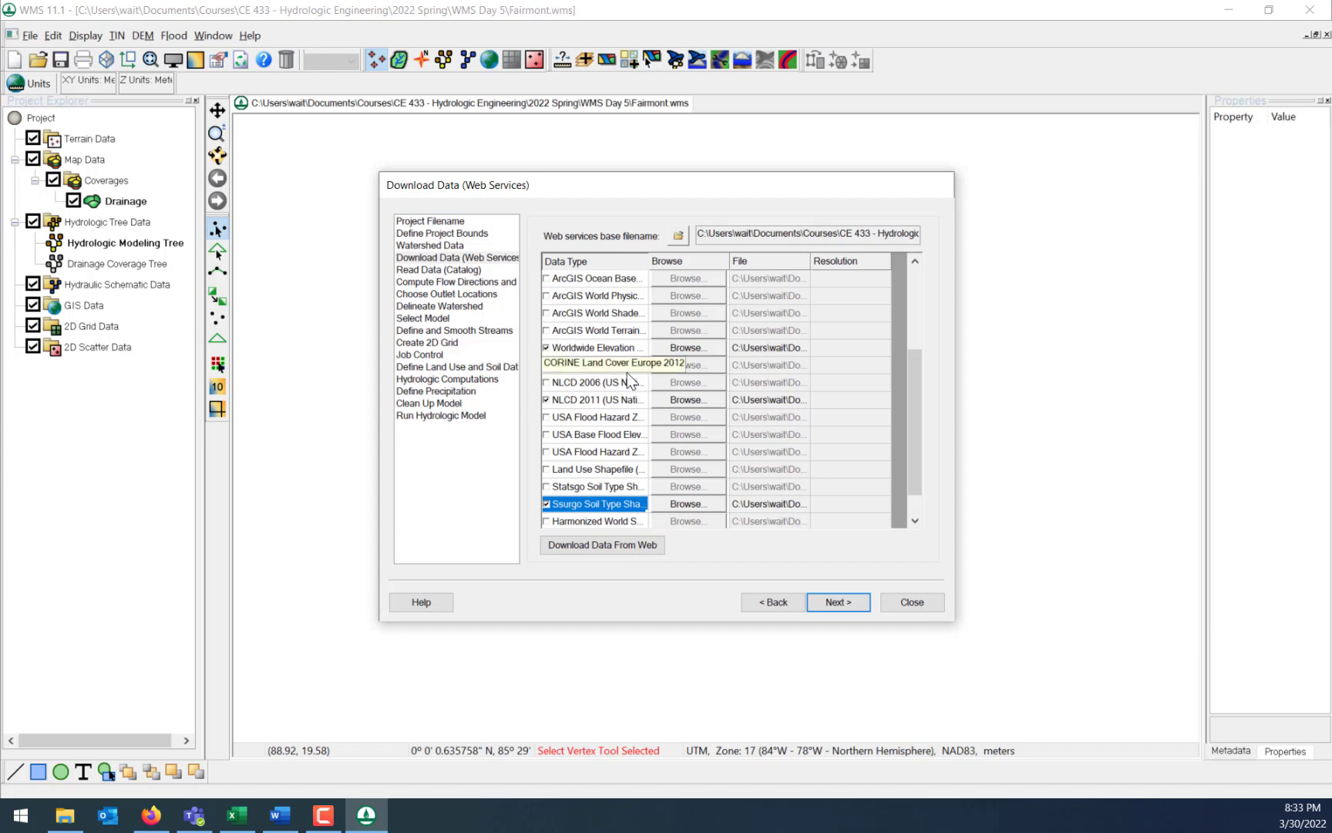
Download the selected web data at zoom level 13 (14.8 m resolution) with the default raster cell size, and close the wizard.
click(637, 547)
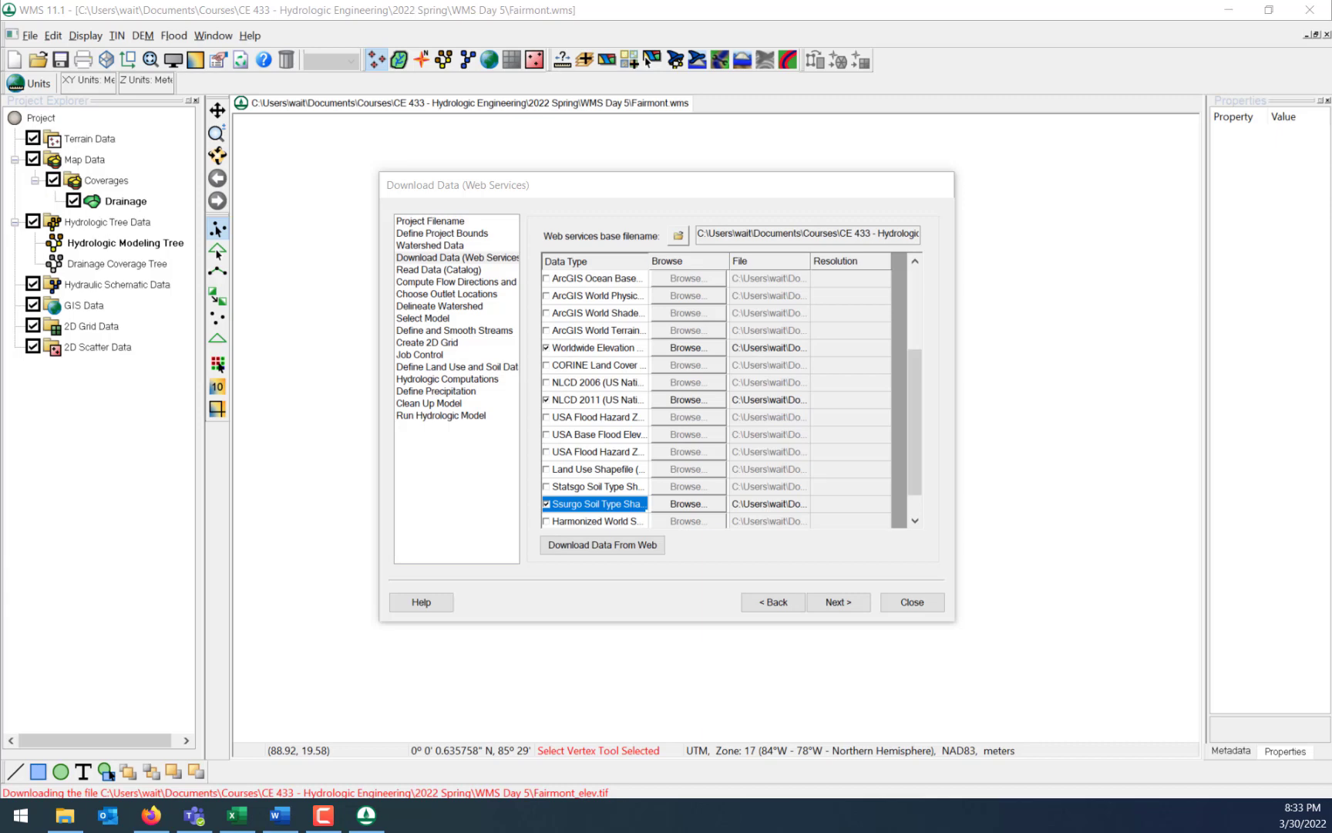
drag(298, 87, 273, 328)
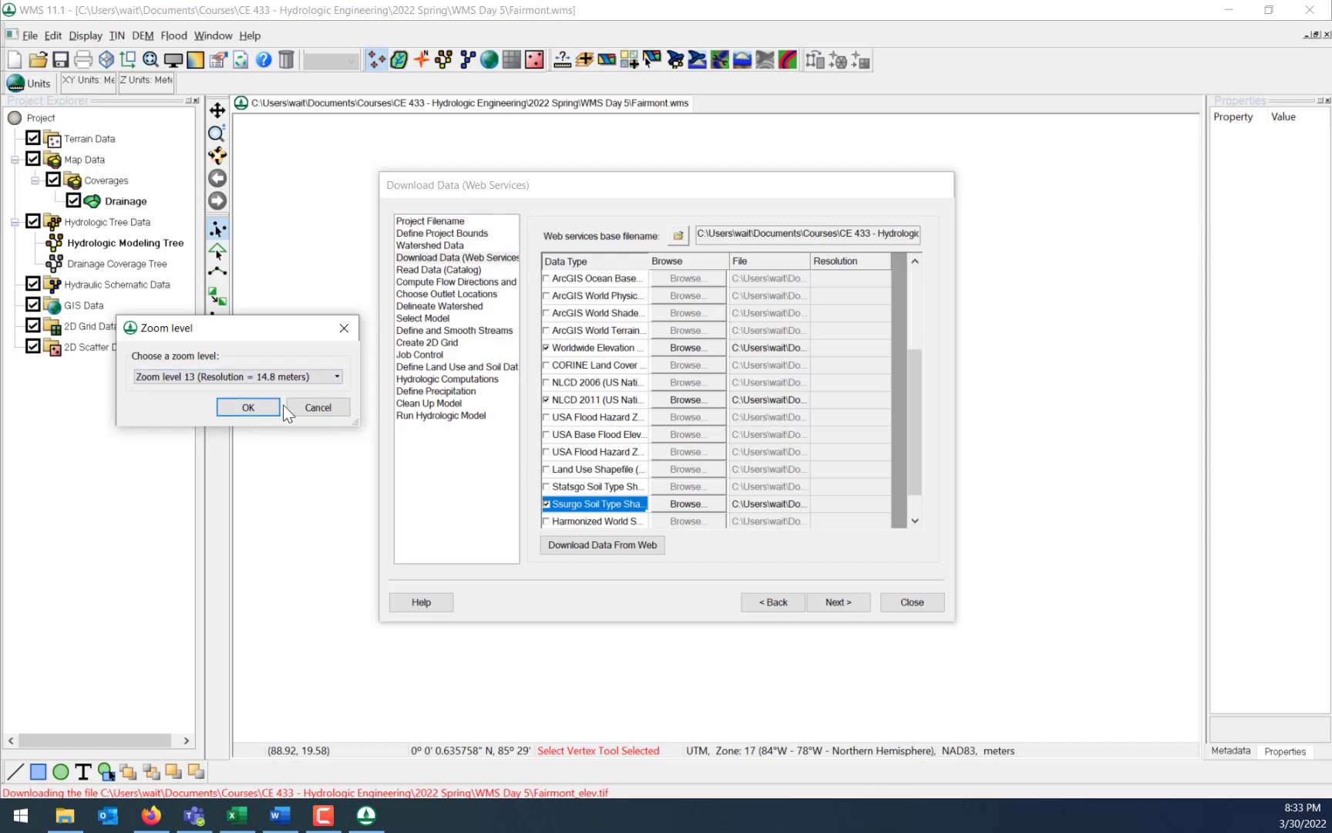
click(249, 403)
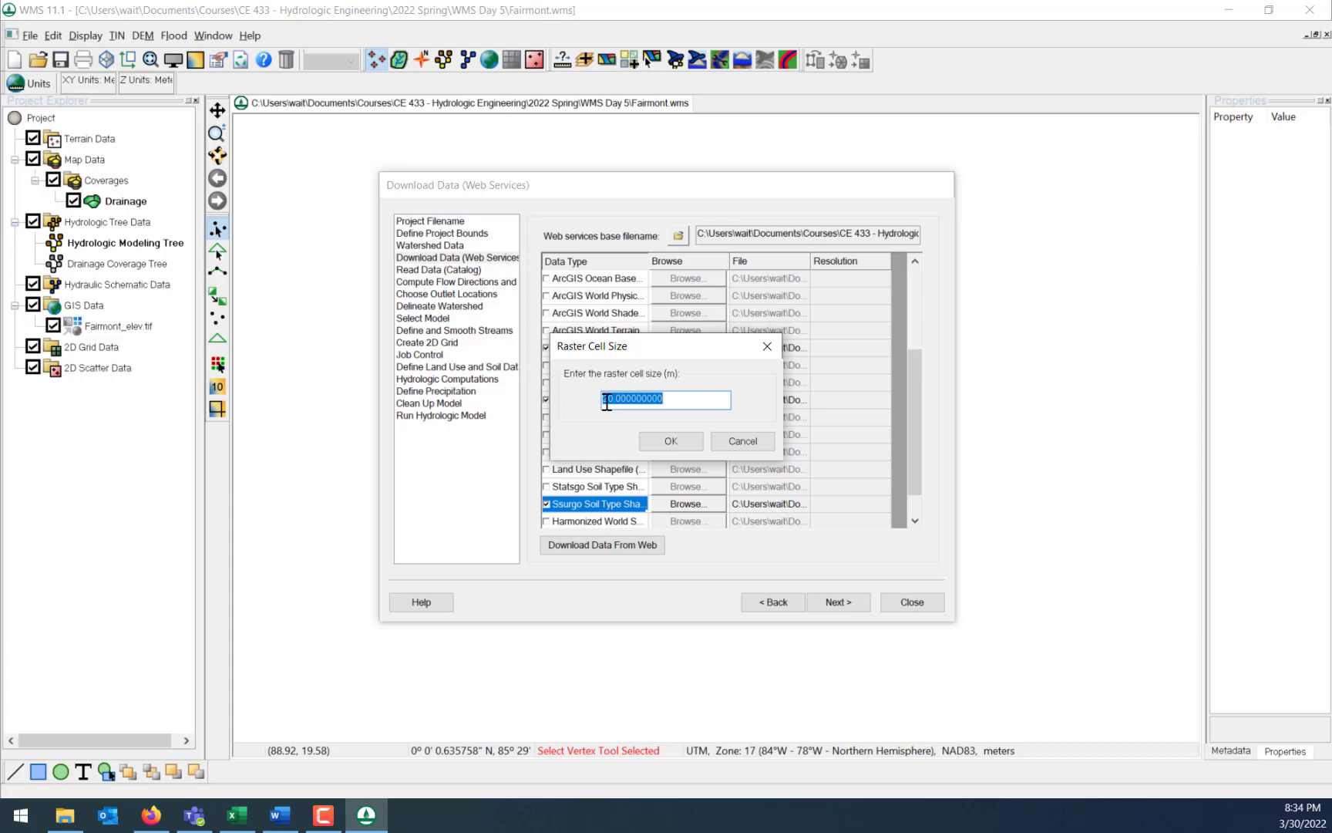
click(671, 442)
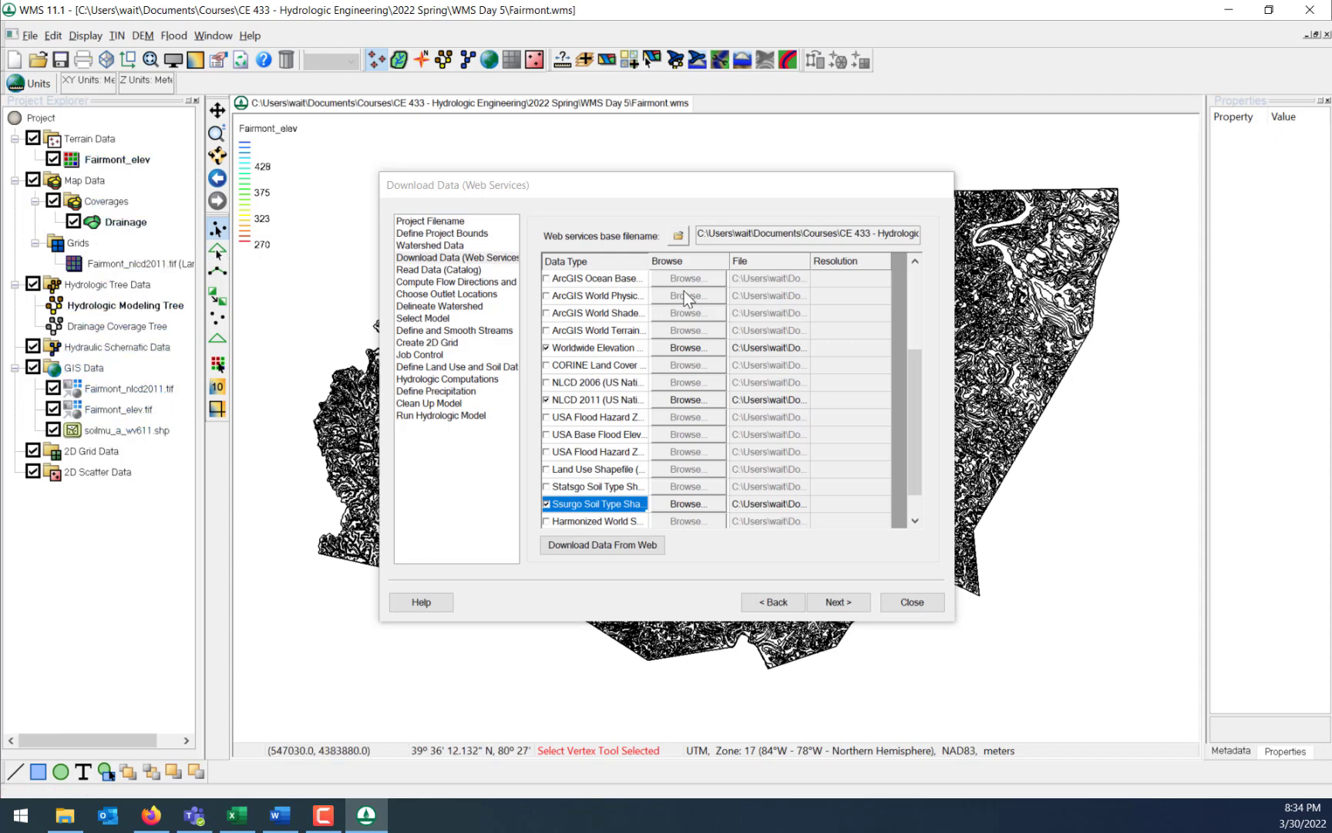
click(914, 602)
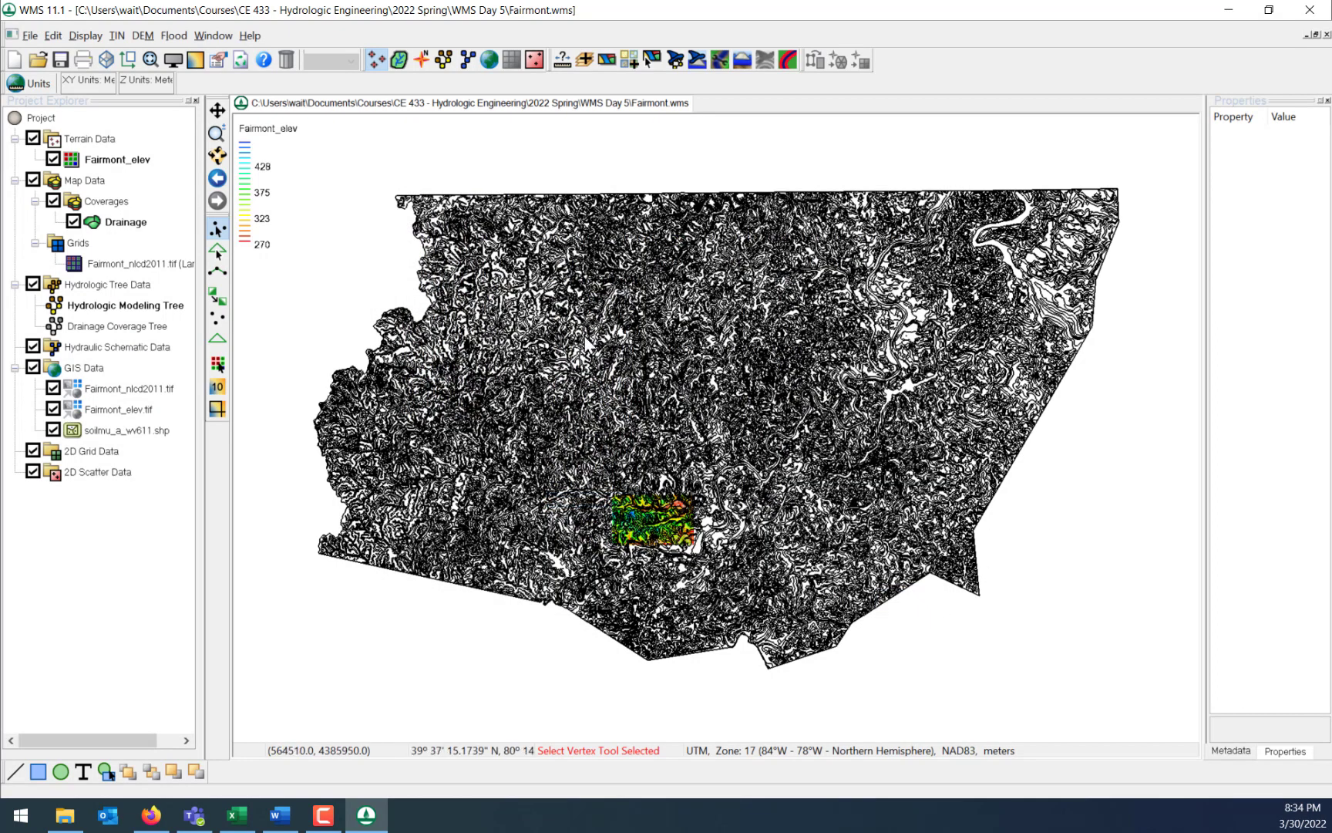
Hide the soilmu_a_wv611.shp soil layer so the downloaded elevation and land cover area can be viewed.
click(53, 429)
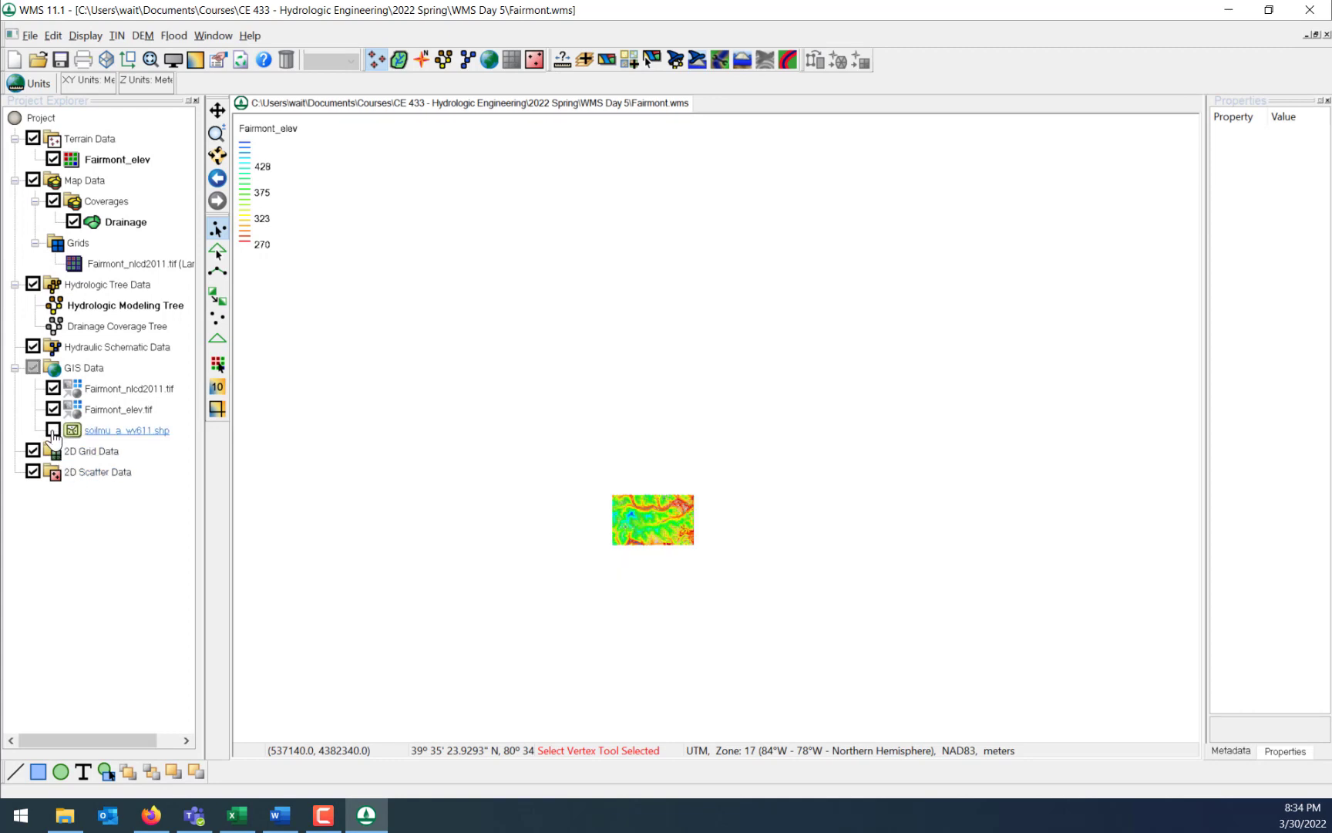
click(52, 430)
click(52, 430)
click(53, 430)
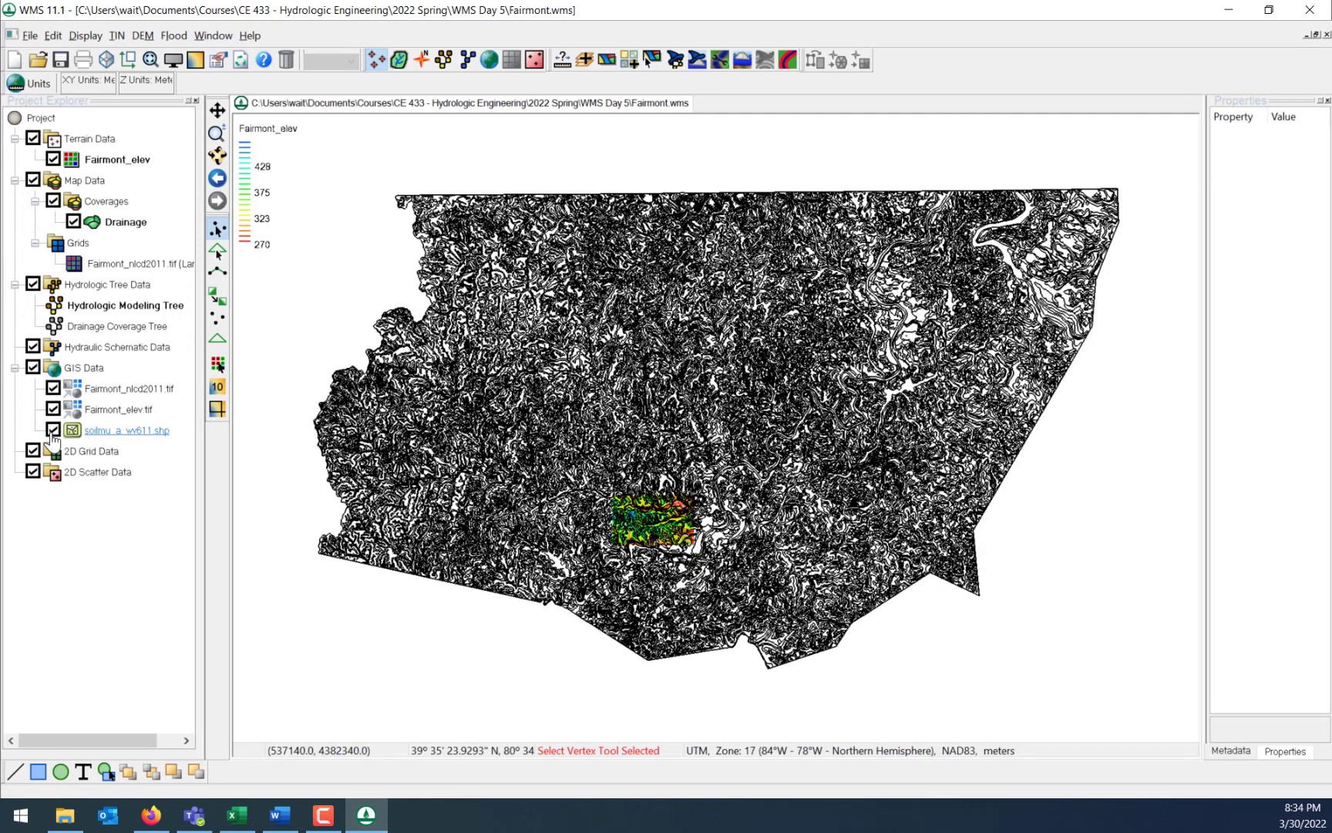
click(53, 429)
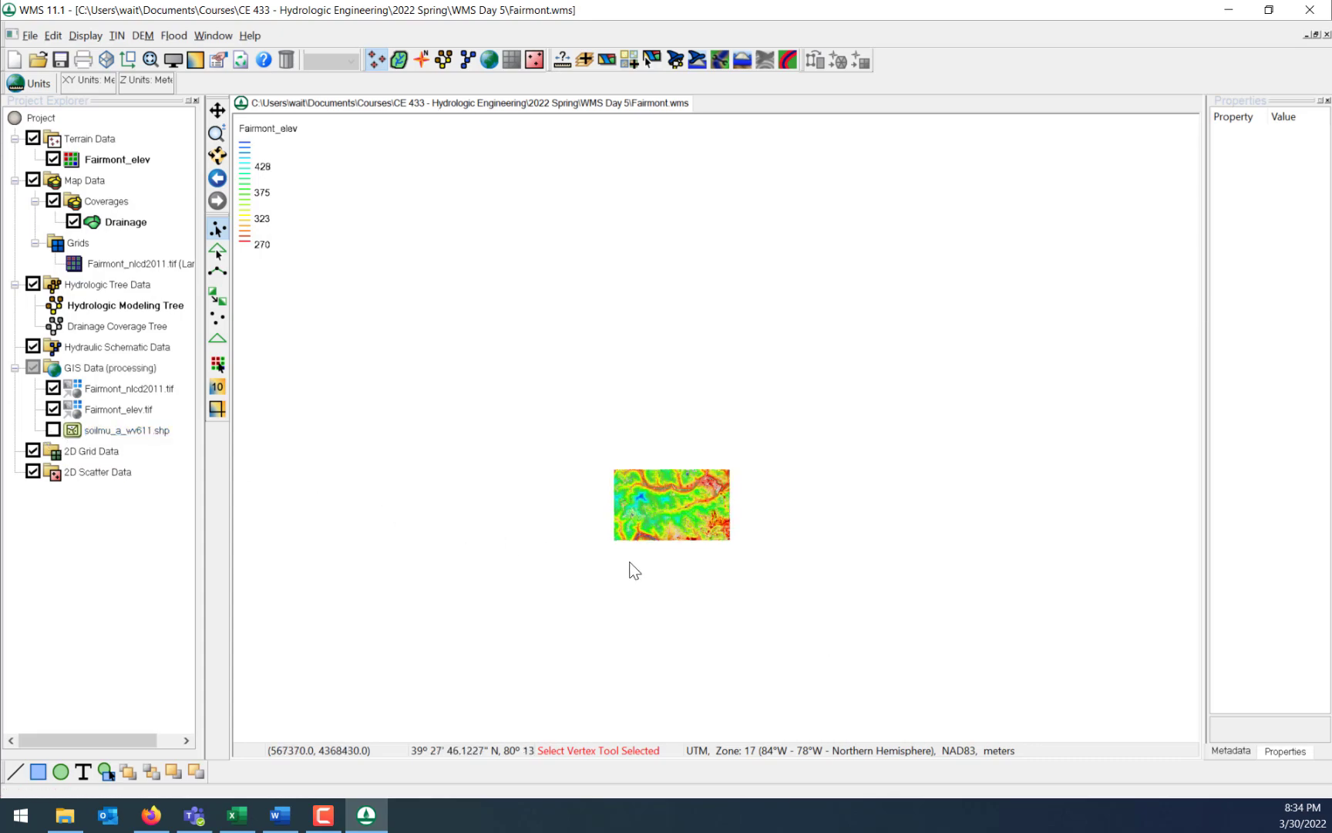
click(53, 430)
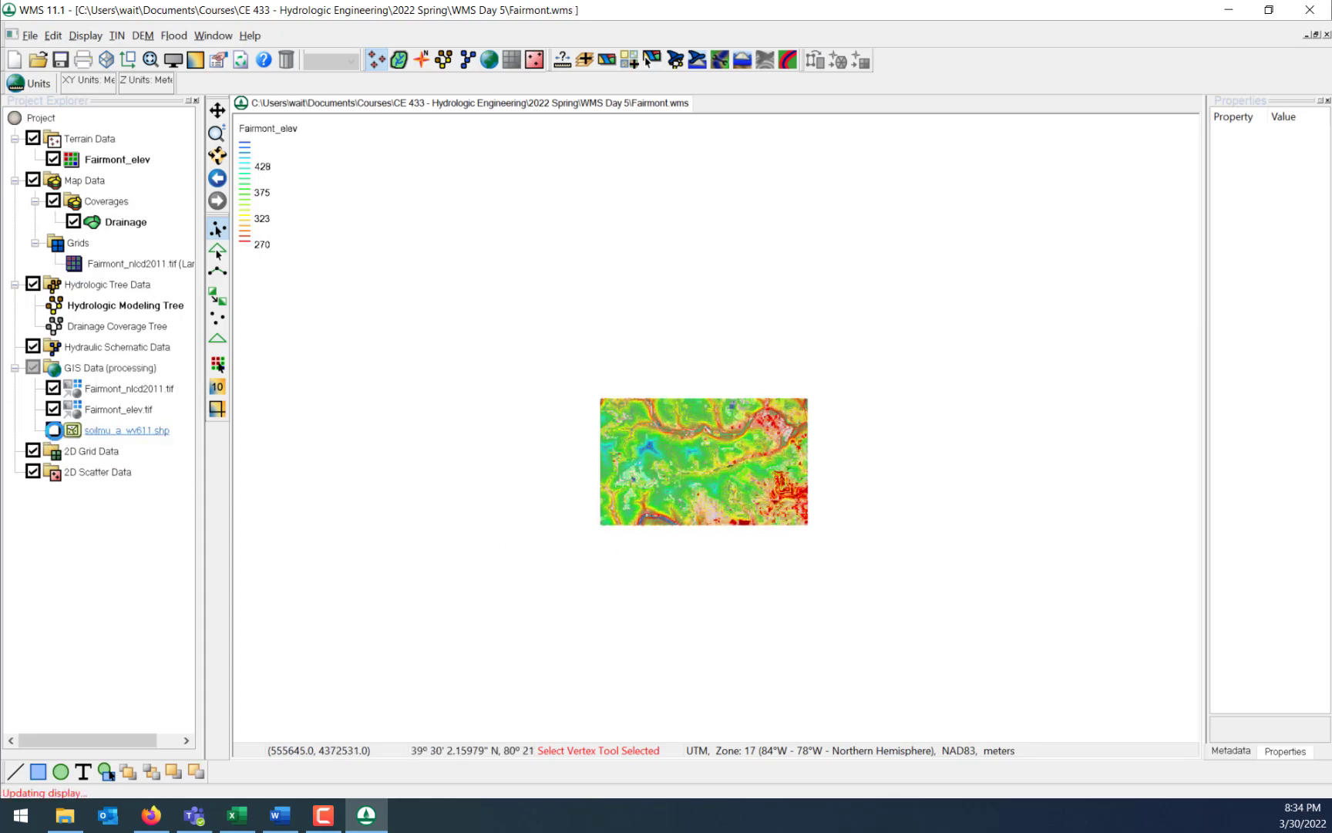
click(53, 430)
scroll(662, 501, up, 4)
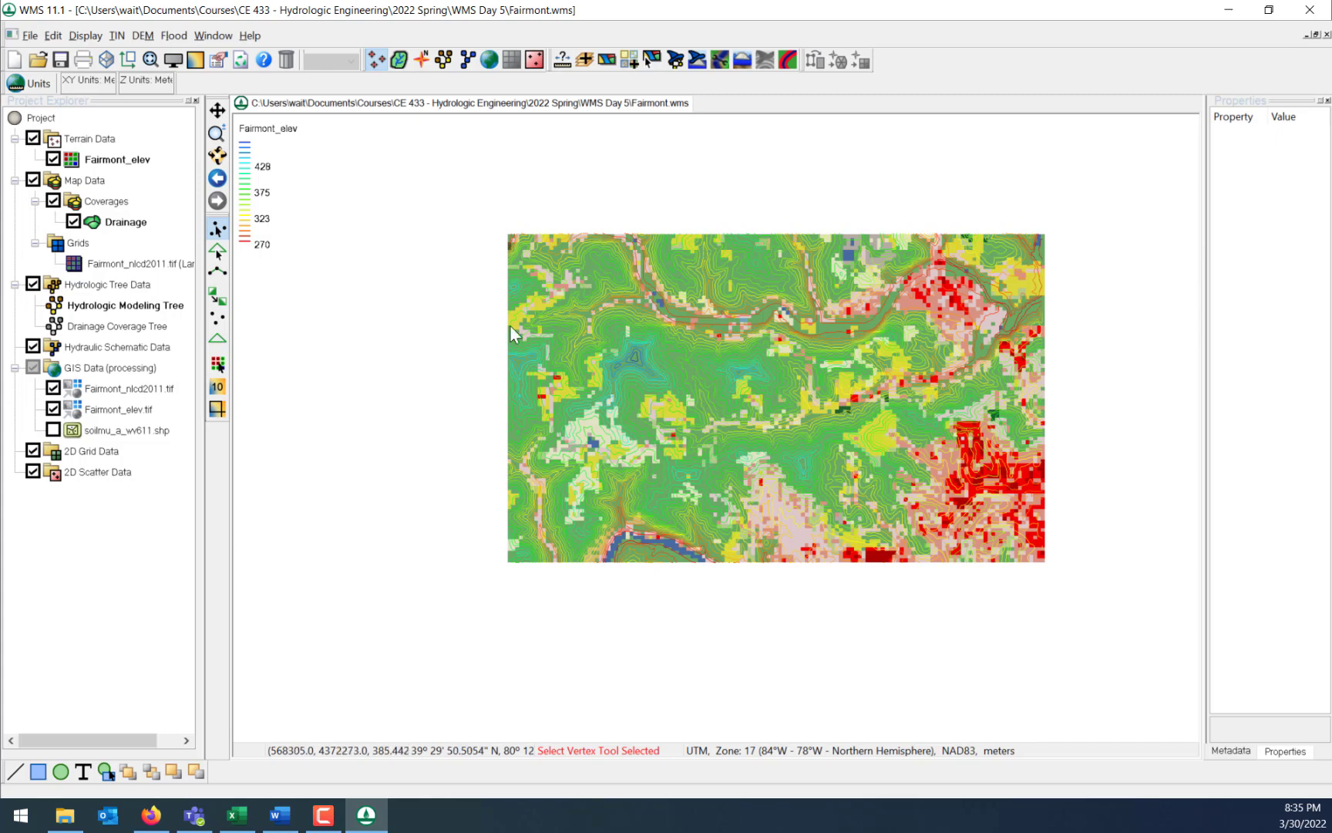
Hide the Fairmont_nlcd2011.tif and Fairmont_elev.tif GIS rasters, keeping only the Fairmont_elev terrain contours displayed.
click(52, 159)
click(52, 159)
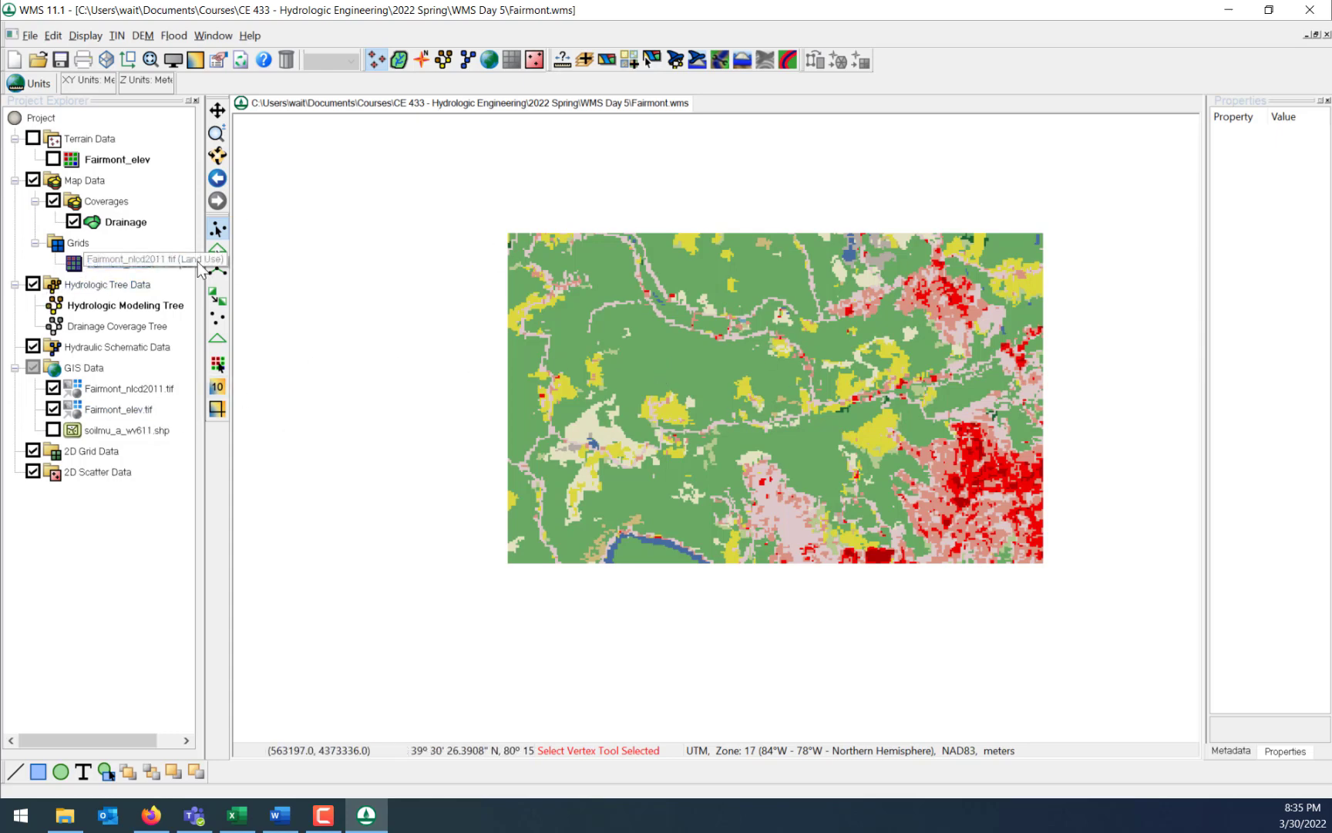
click(53, 388)
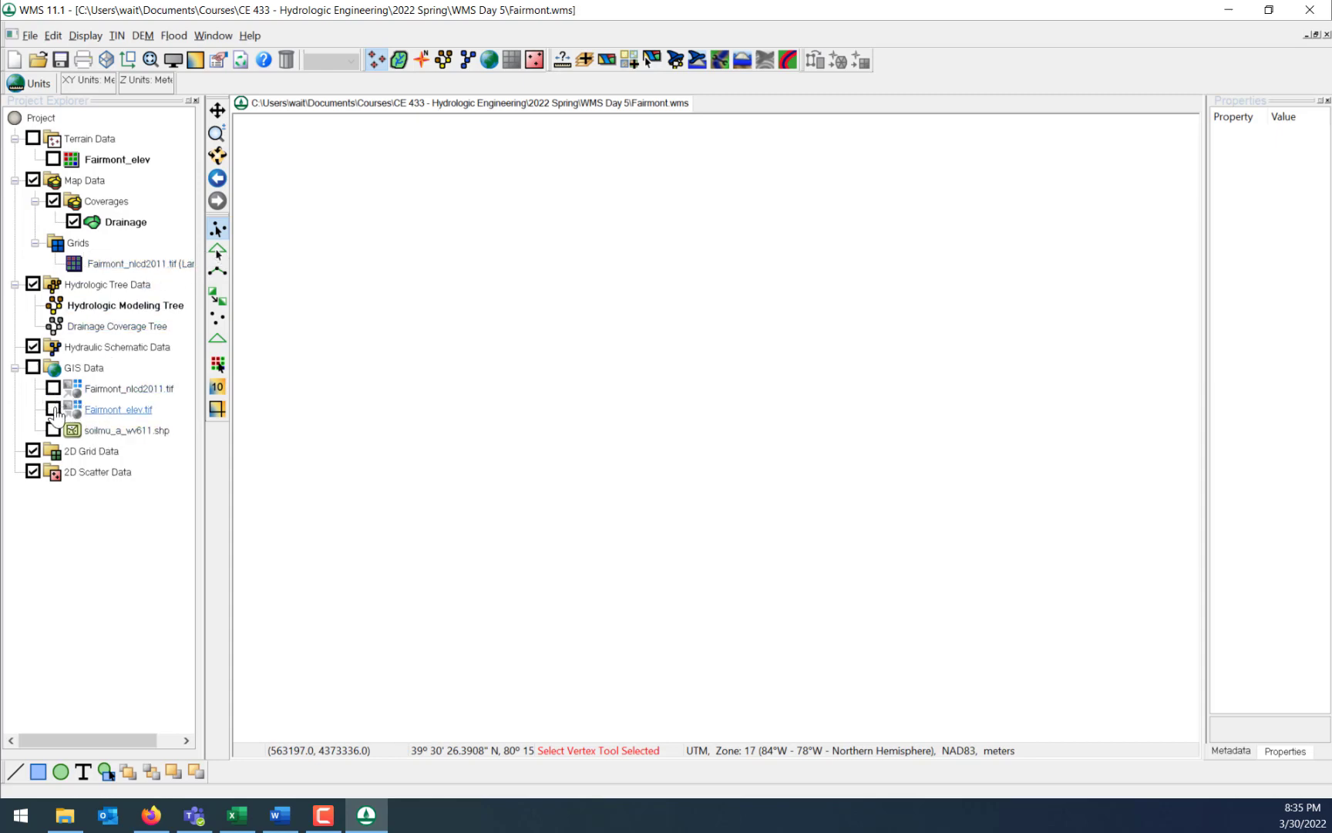
click(53, 389)
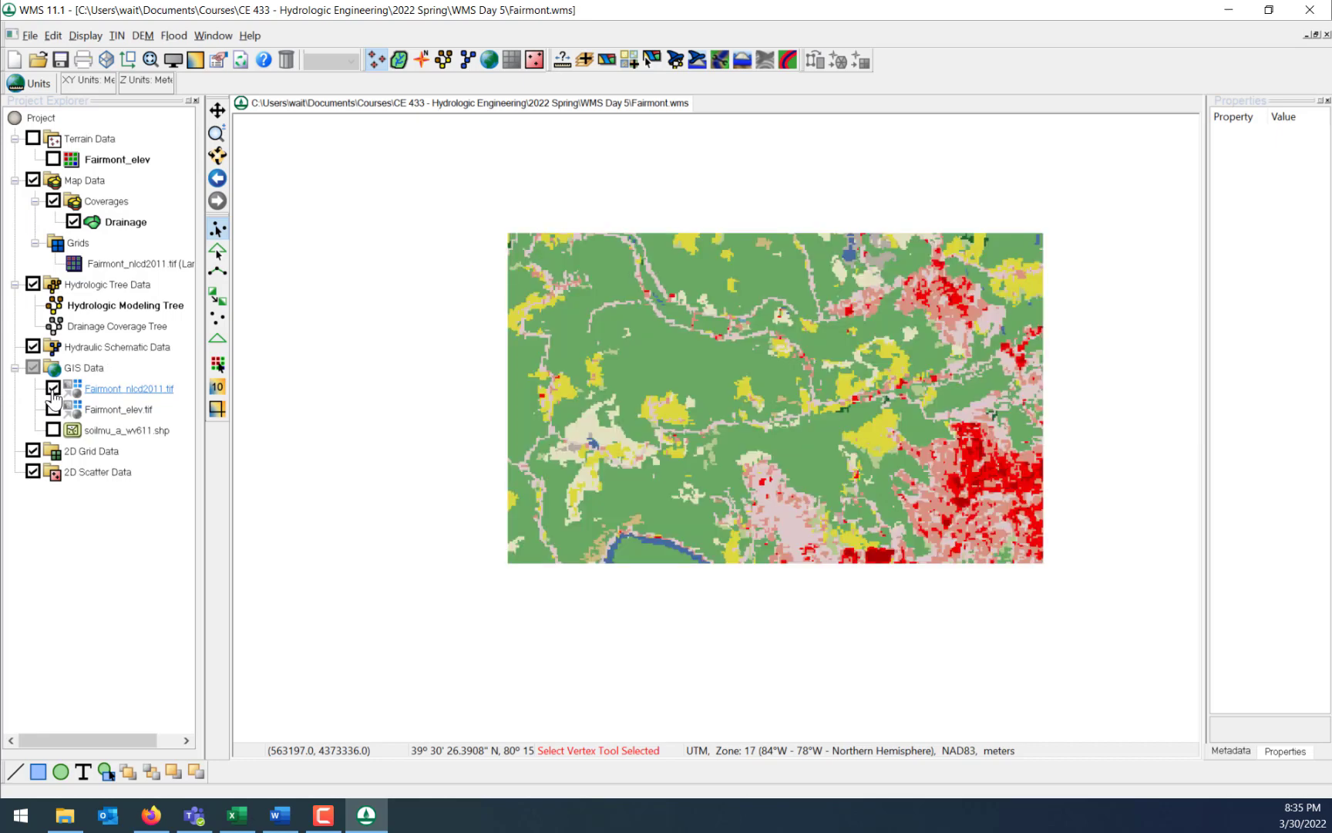
click(52, 391)
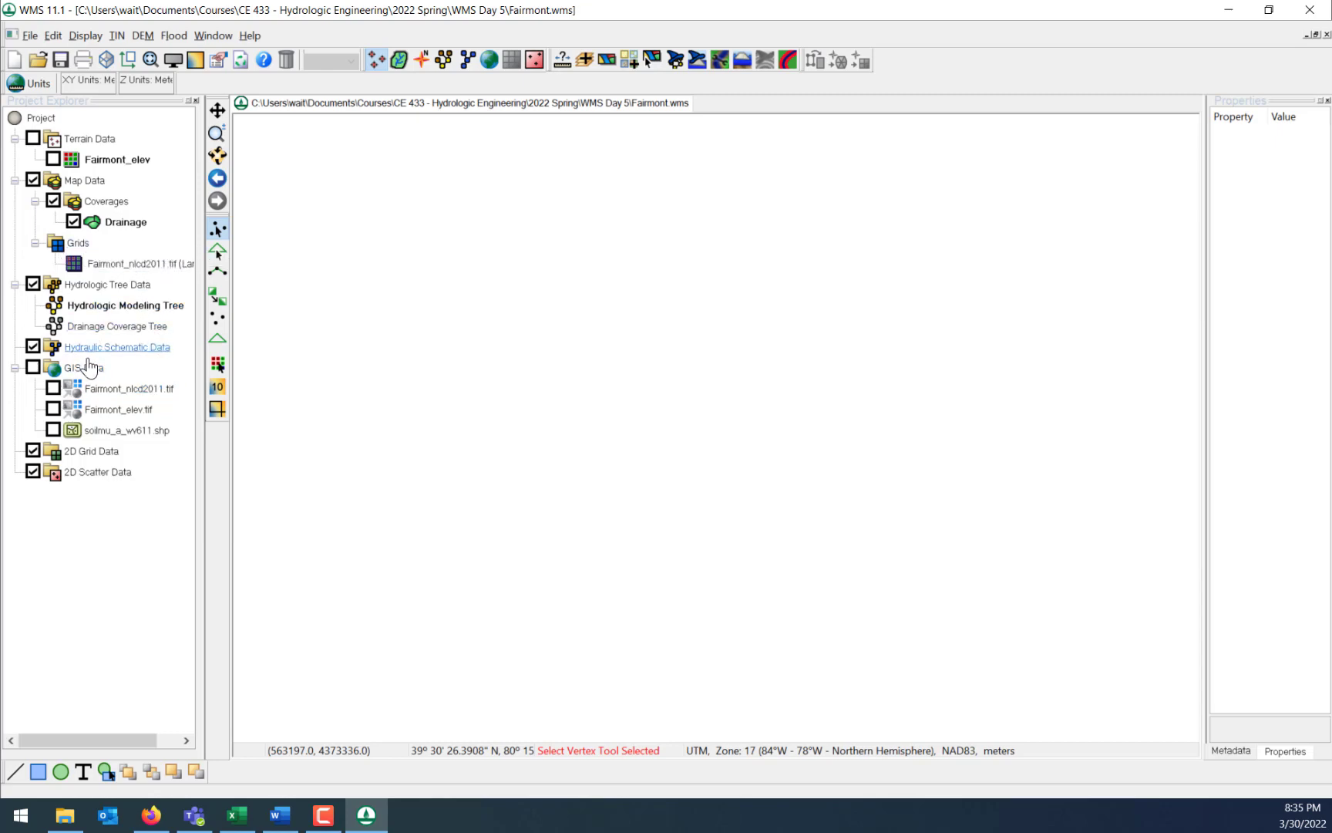
click(52, 159)
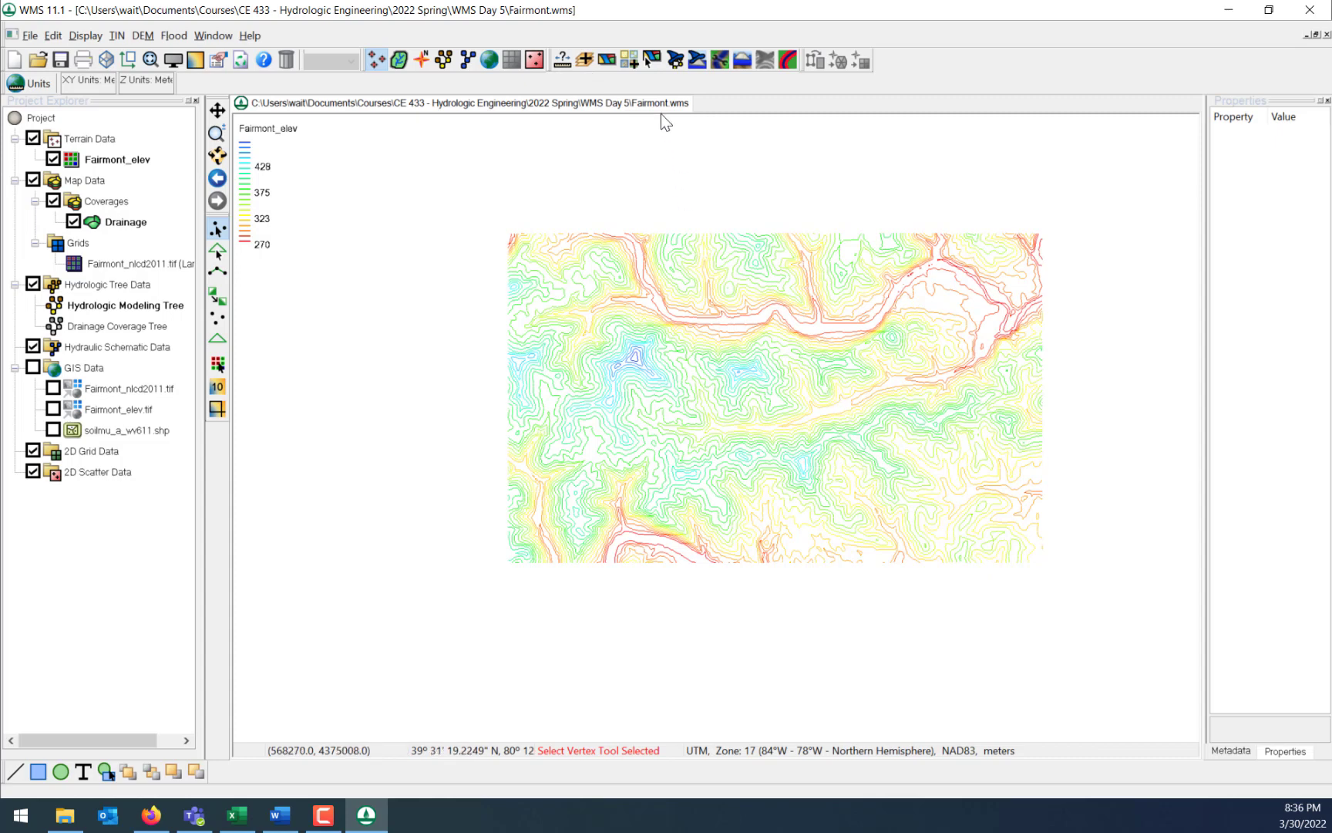
Reopen the hydrologic modeling wizard and compute TOPAZ flow data with sub-basin areas in square miles and distances in feet.
click(652, 59)
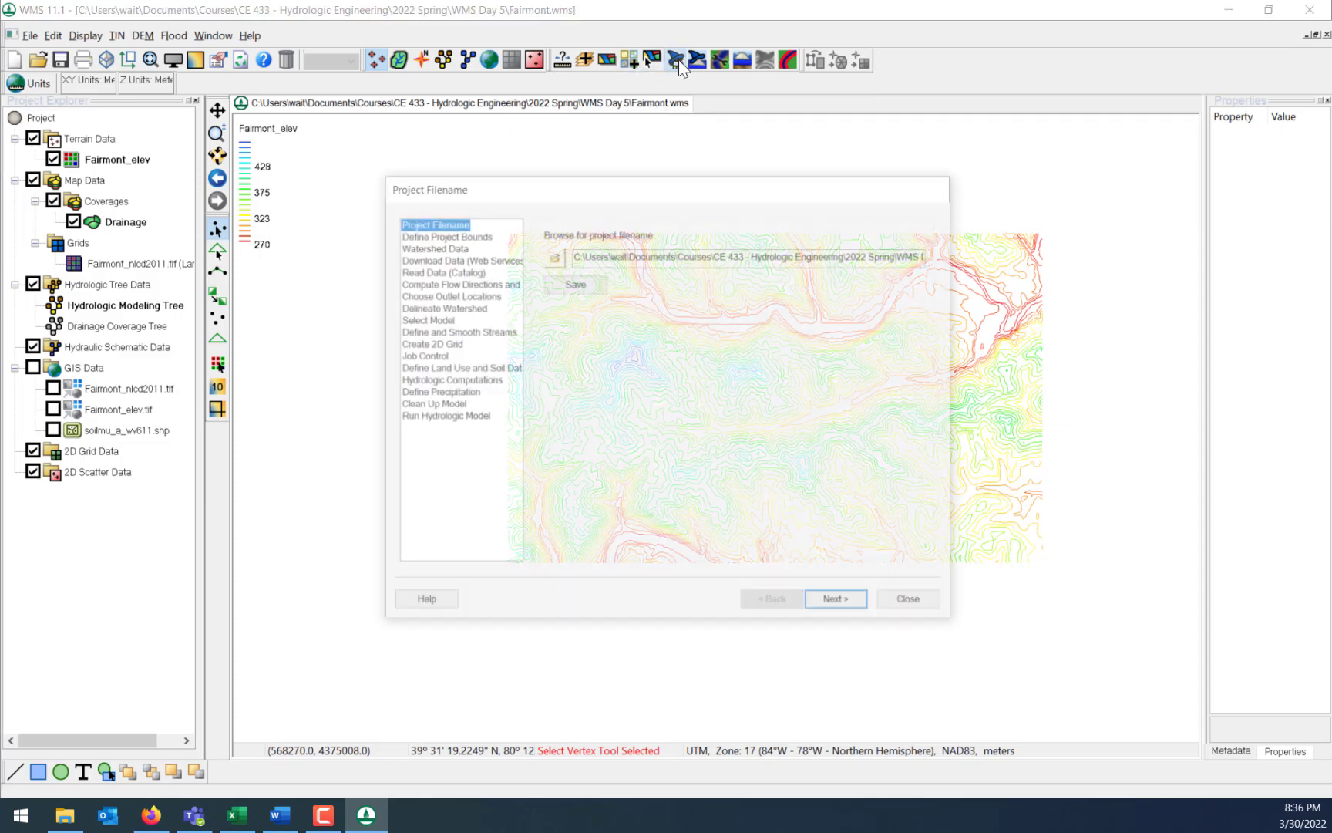
click(454, 282)
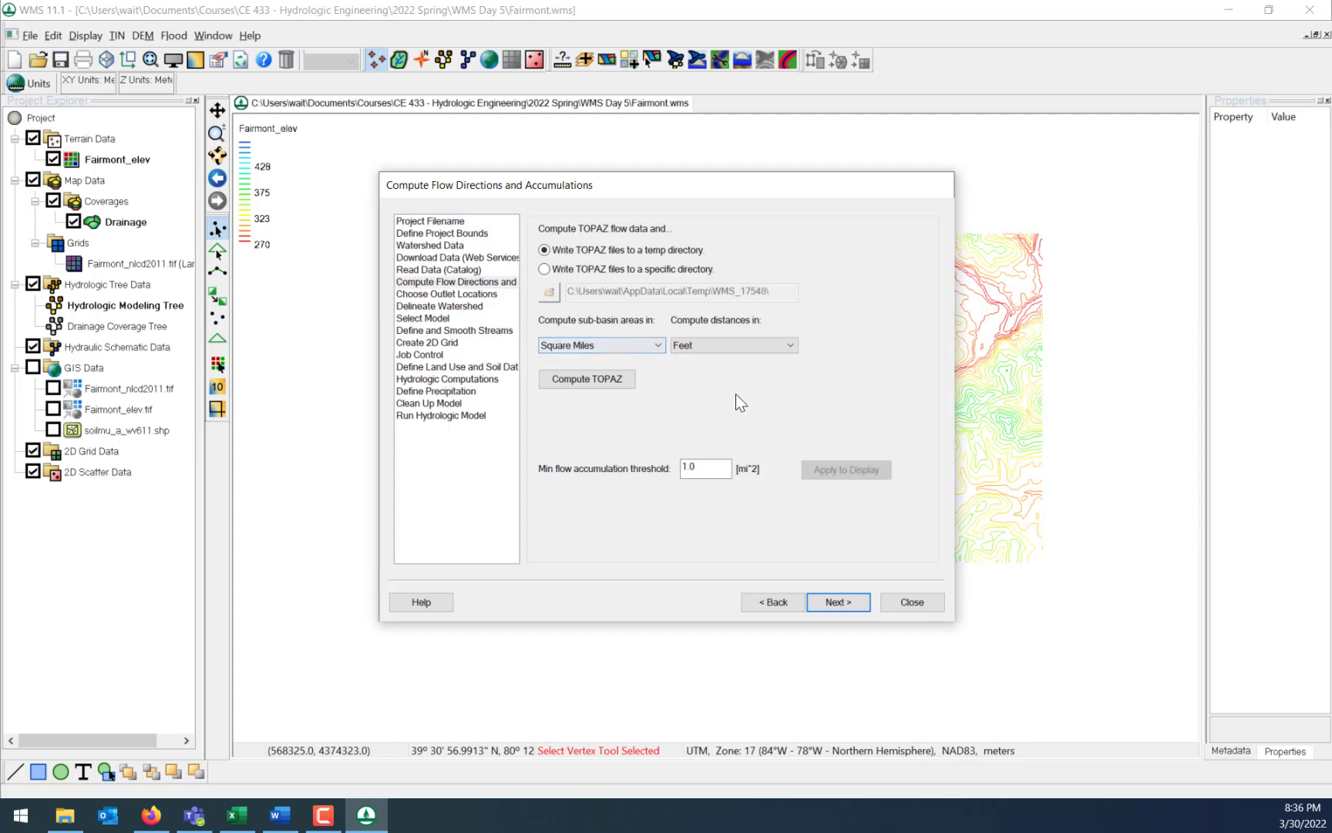
drag(725, 179, 324, 263)
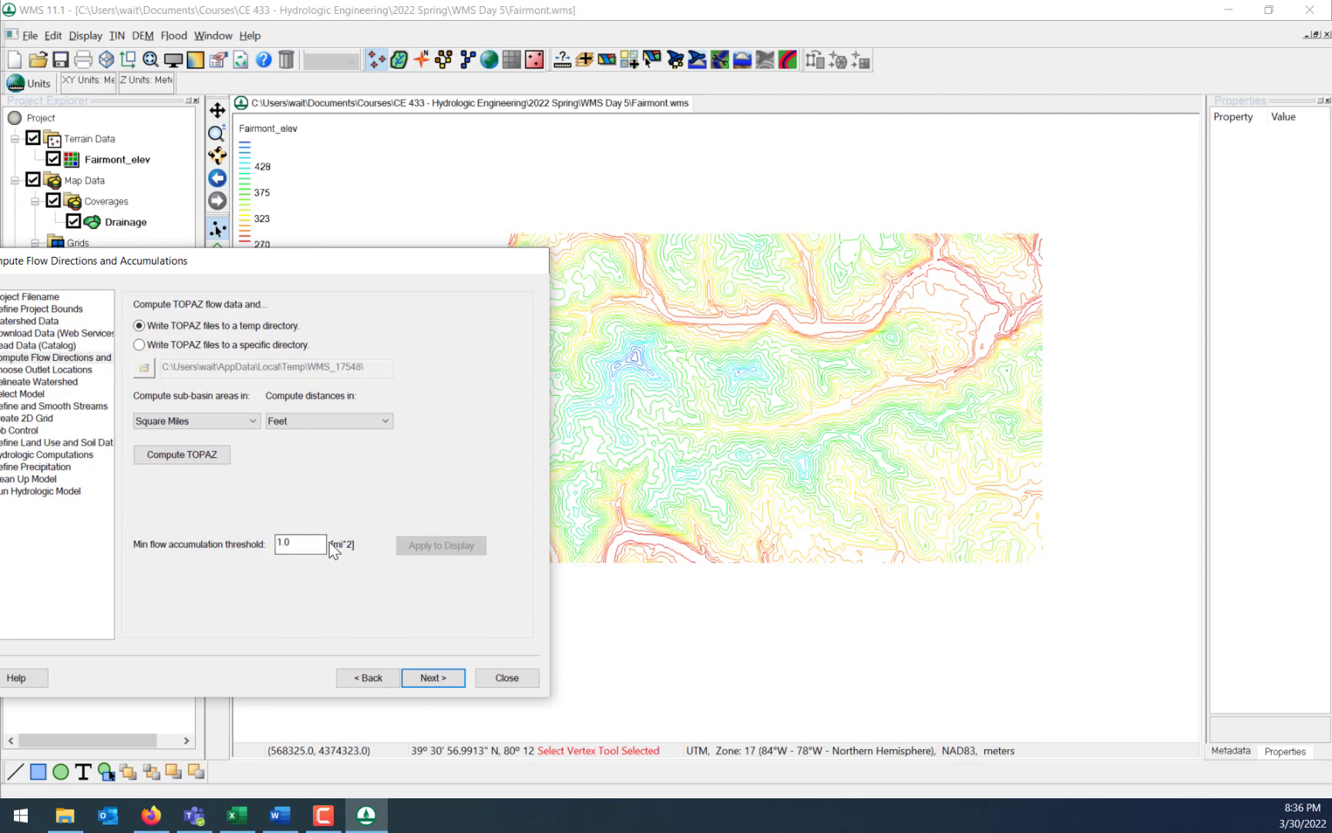
drag(297, 253, 233, 134)
click(140, 328)
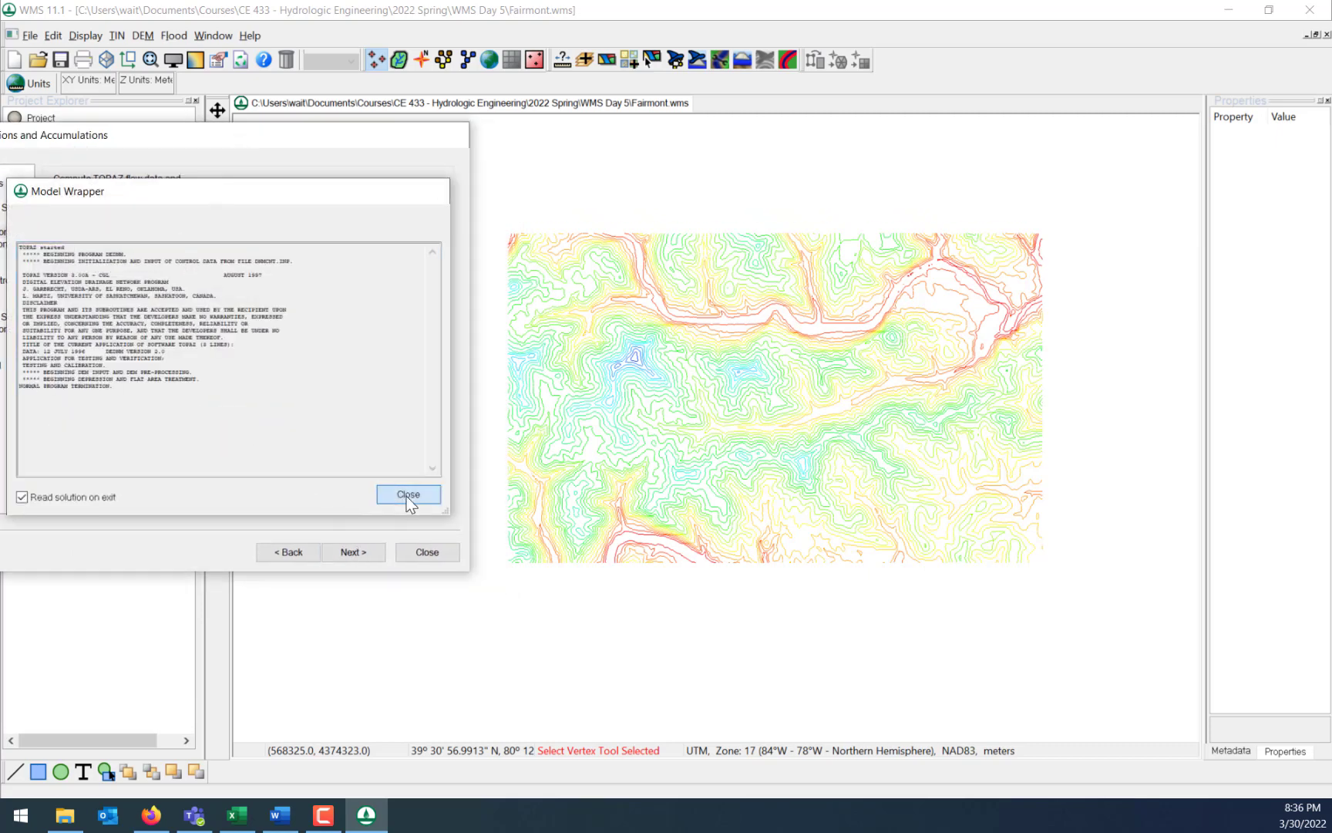
click(406, 496)
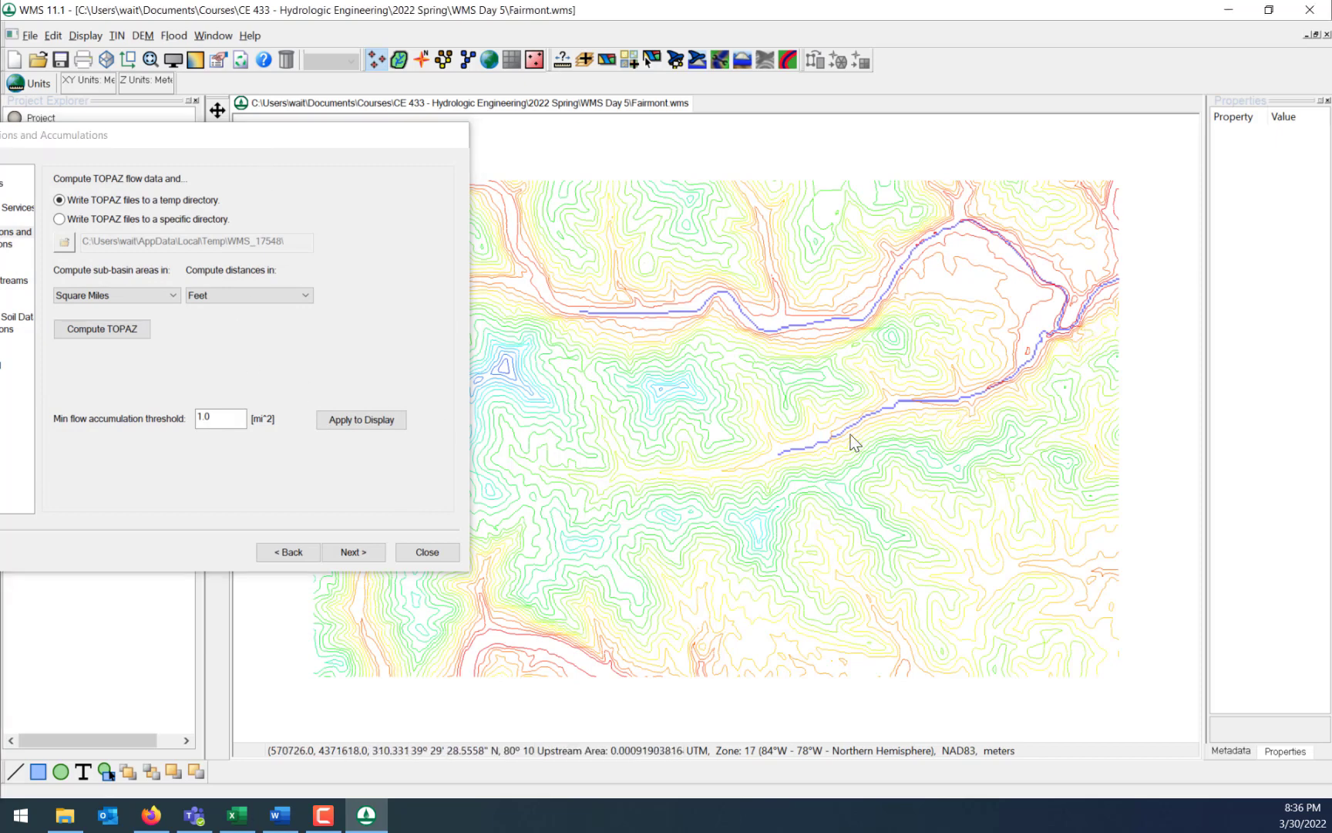
Set the minimum flow accumulation threshold to 0.25 mi² and apply it to the stream display.
drag(199, 138, 271, 145)
drag(299, 425, 220, 424)
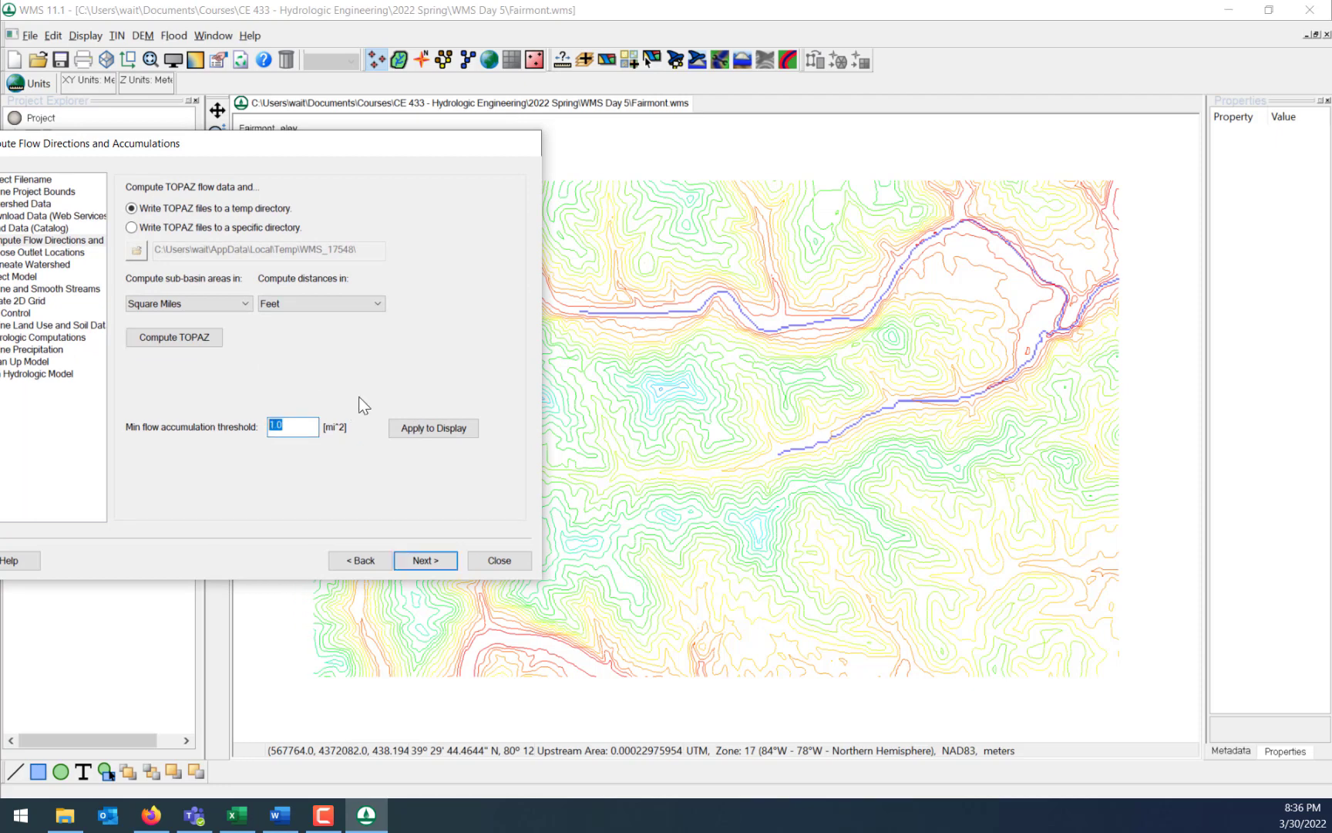
text(.25)
click(453, 426)
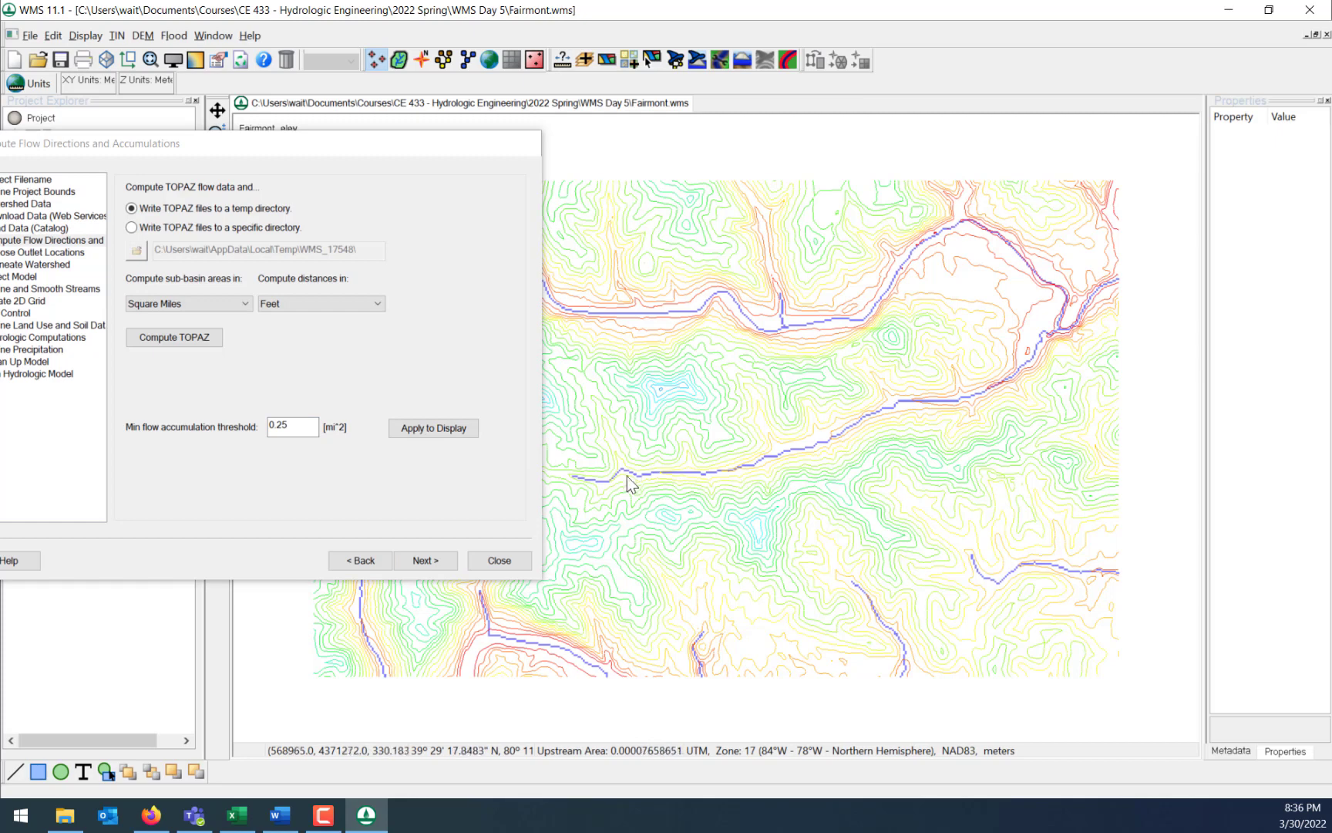
Set the minimum flow accumulation threshold to 0.1 mi², apply it to the stream display and close the wizard.
click(257, 420)
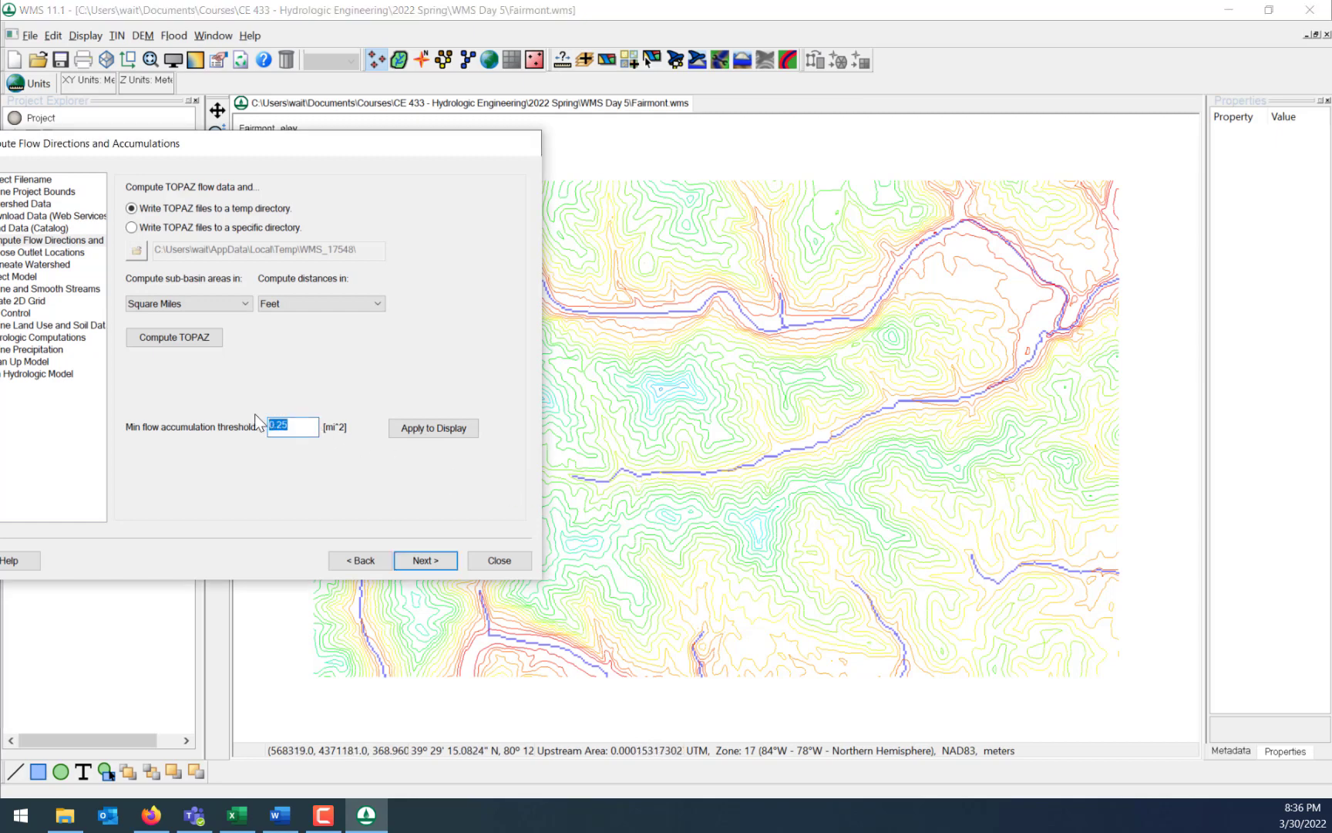
text(0.1)
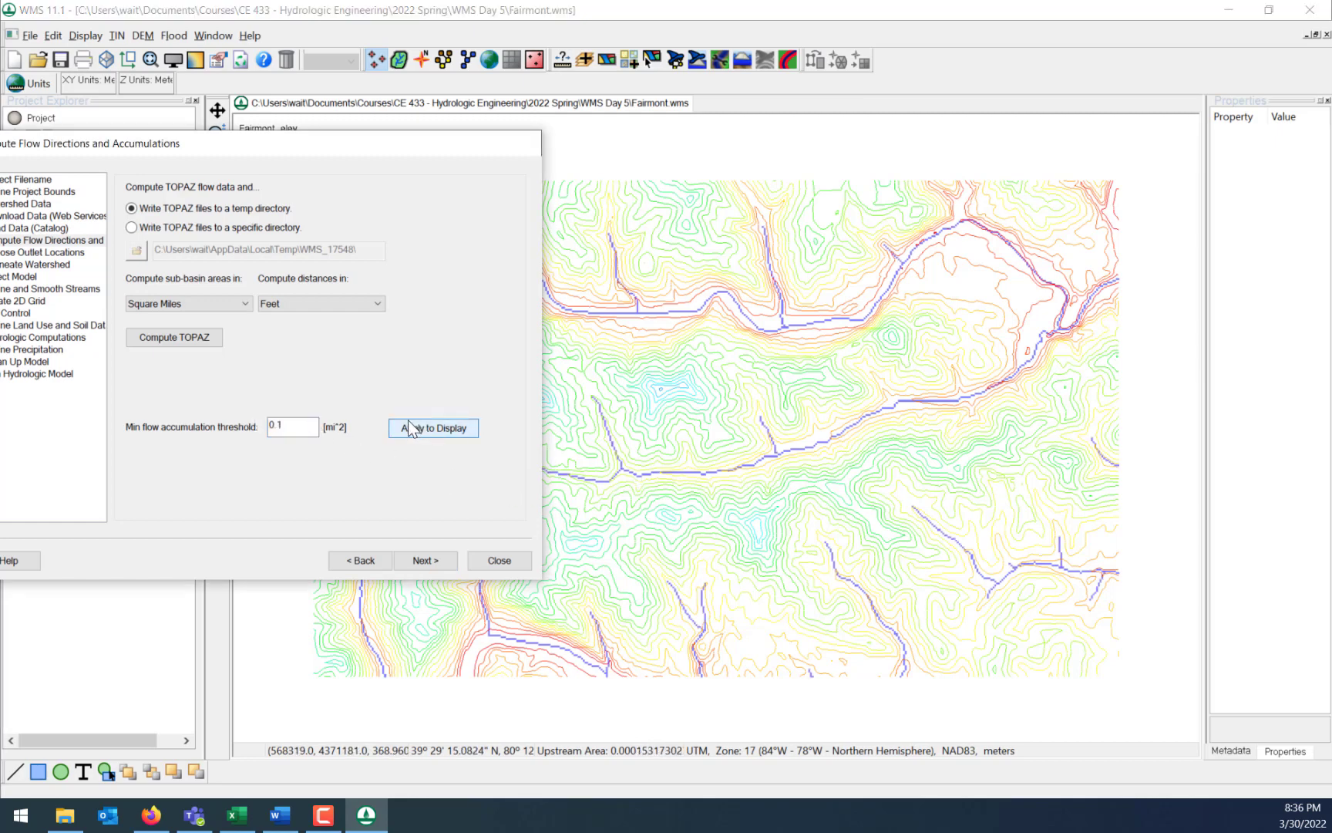
click(421, 428)
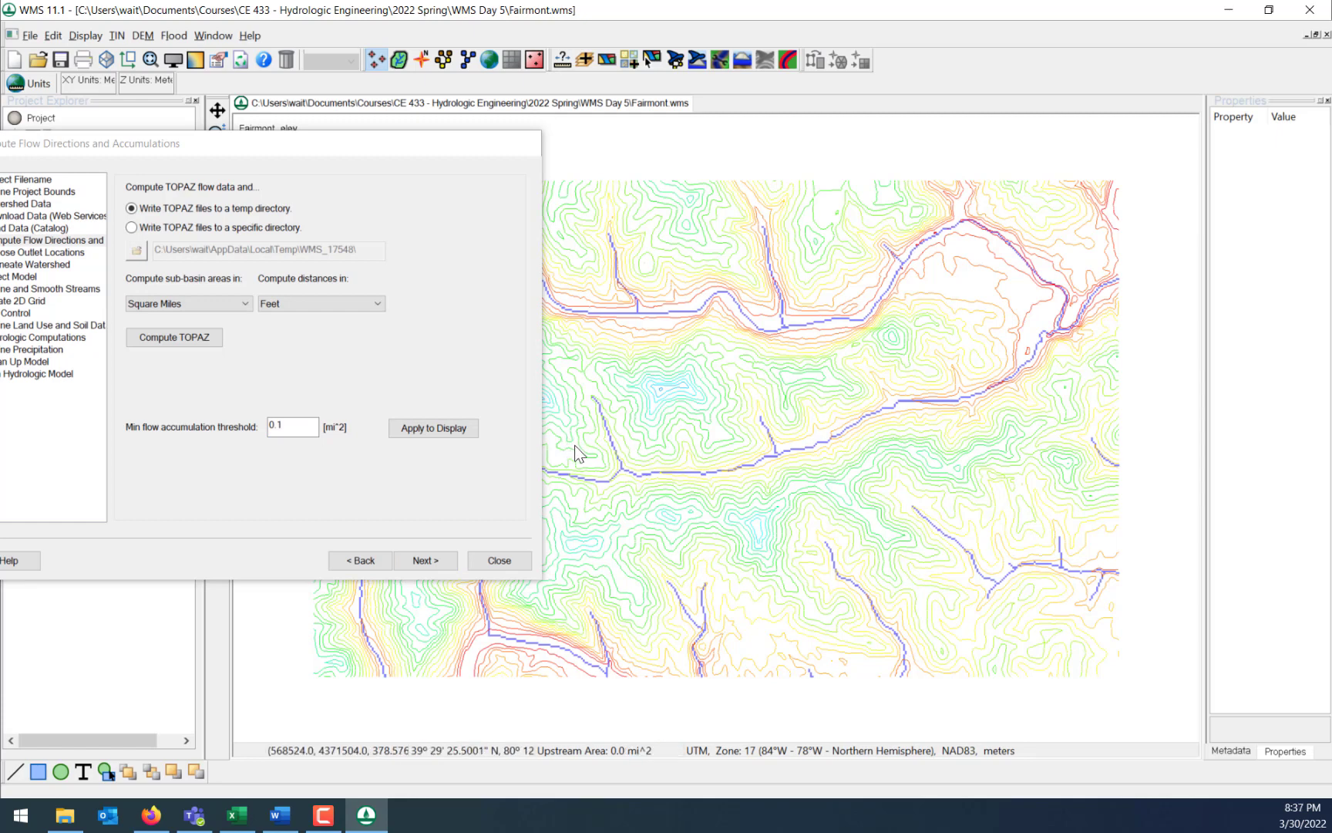
click(510, 562)
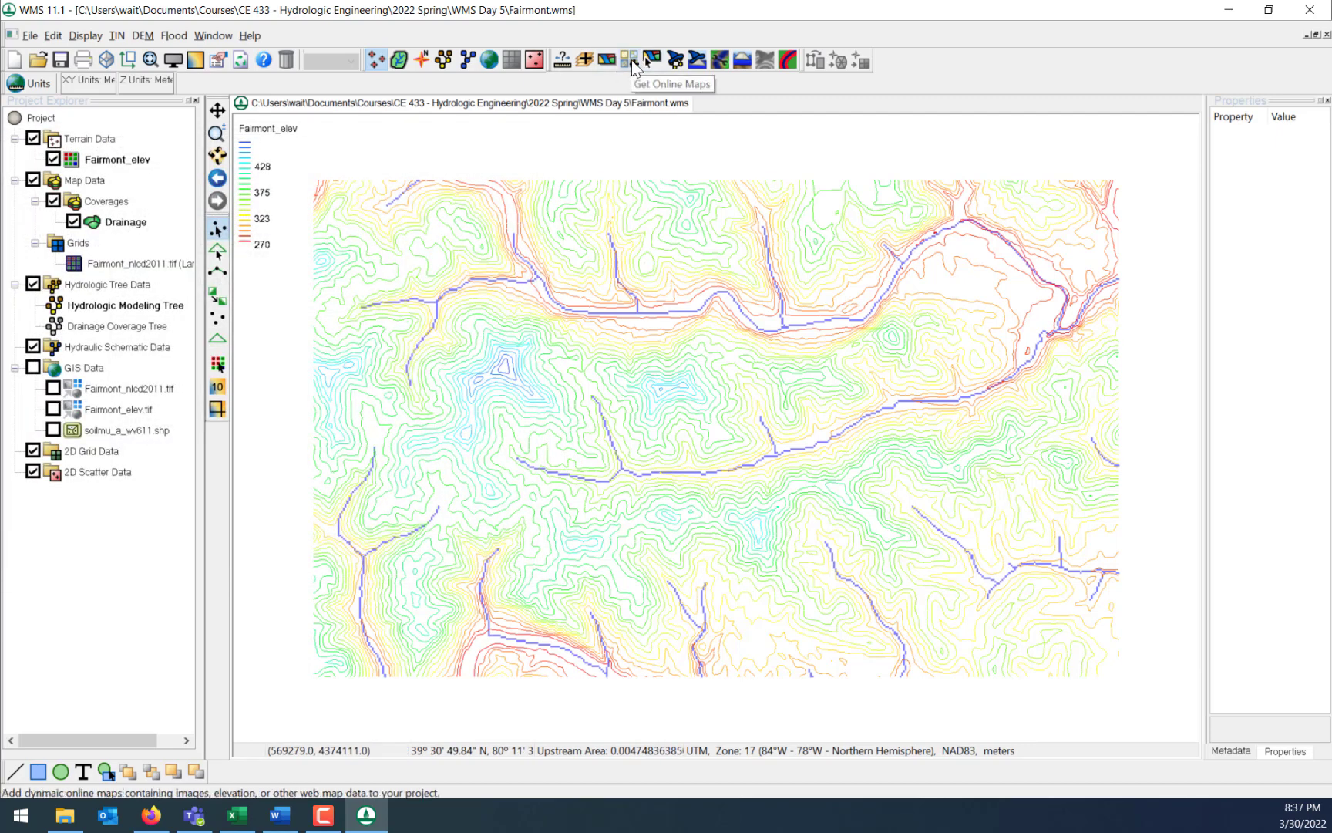
Add the World Street Map online map as a background behind the Fairmont Run contours and streams.
click(633, 68)
click(657, 349)
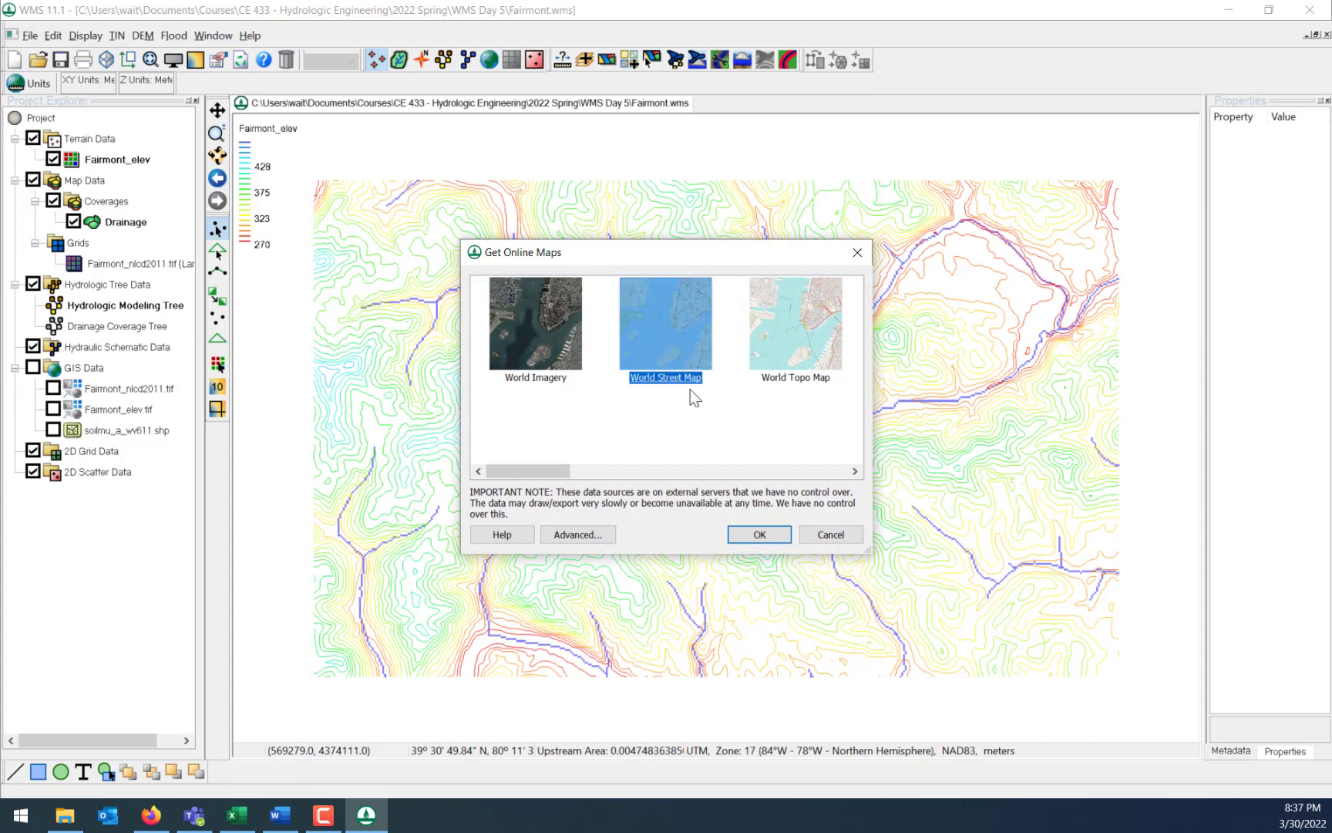
click(764, 532)
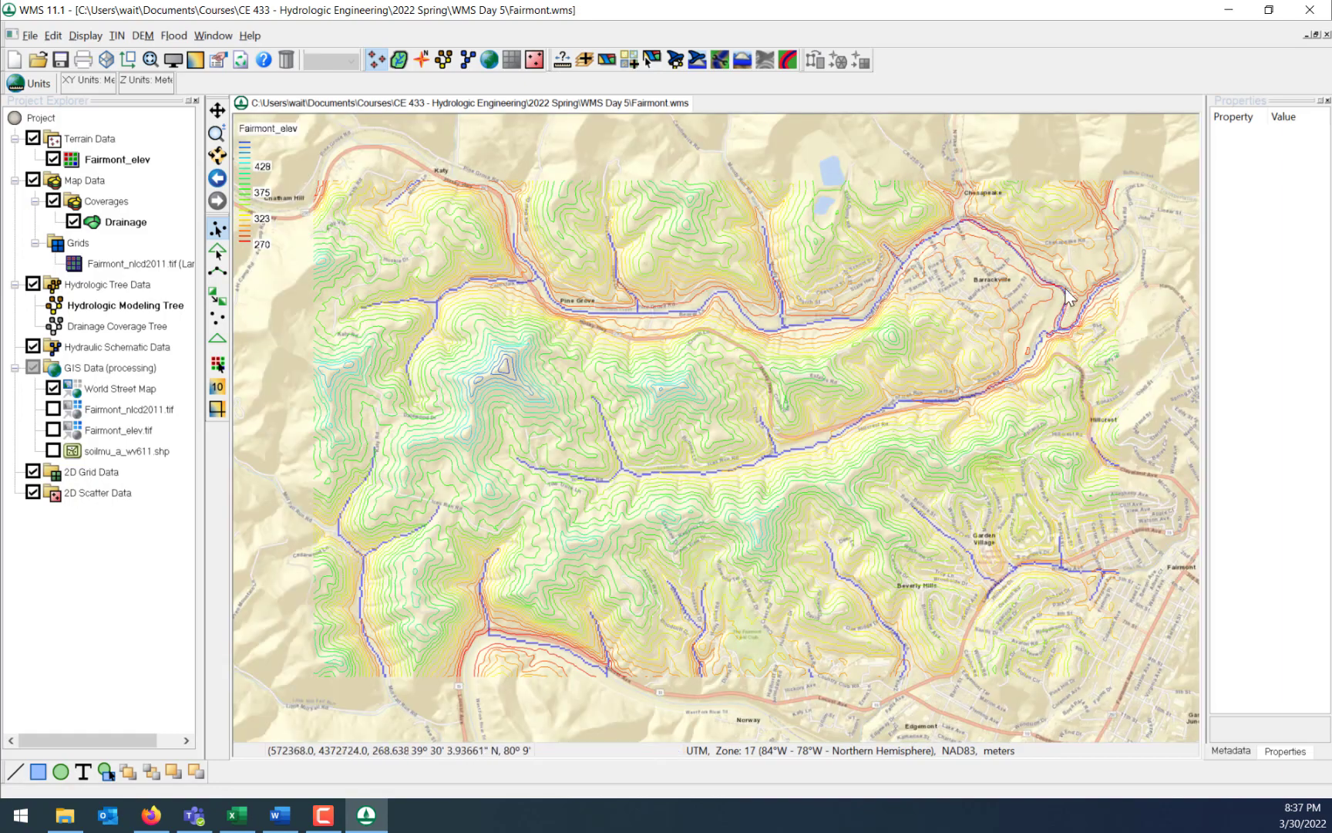
scroll(1063, 349, up, 5)
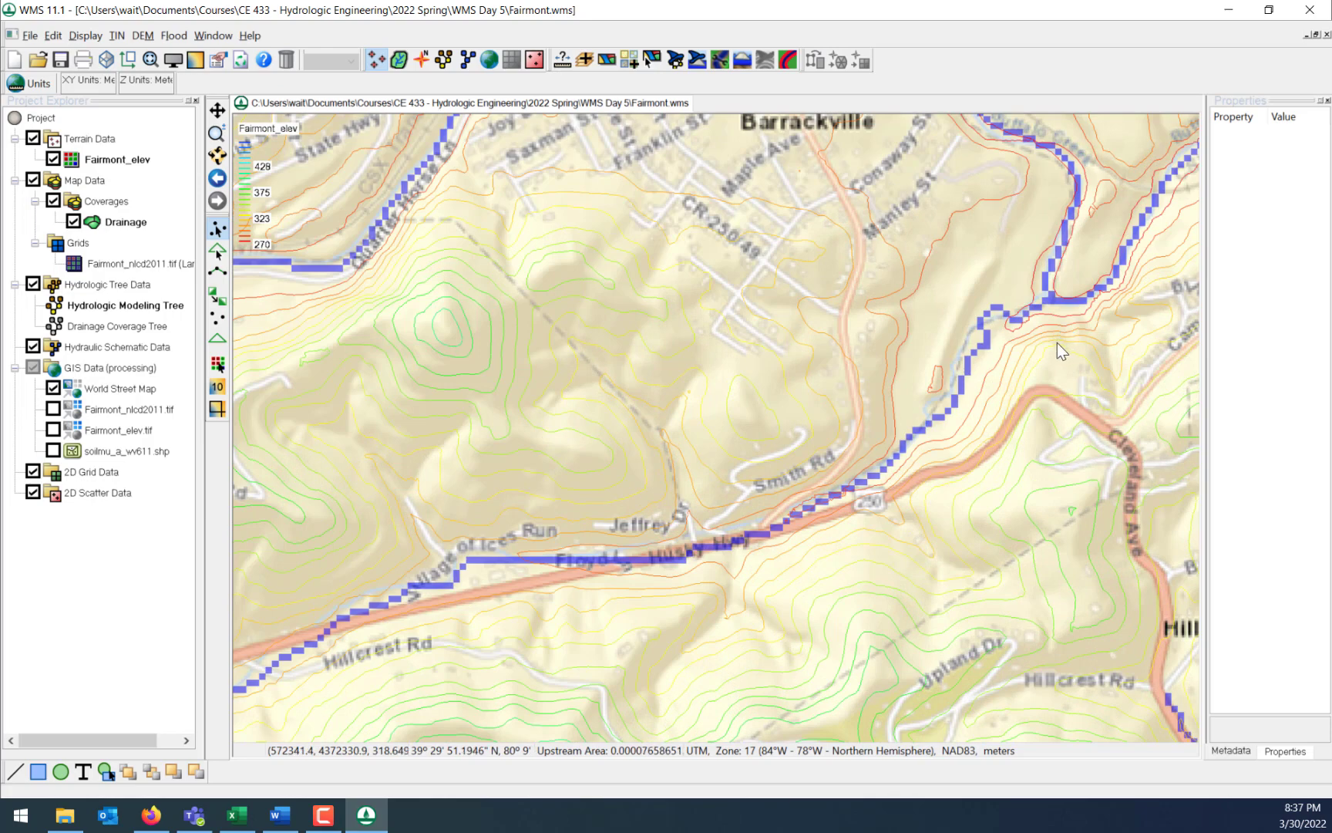
In the hydrologic modeling wizard, create an outlet point on the stream just upstream of the confluence southeast of Barrackville.
scroll(1050, 345, up, 2)
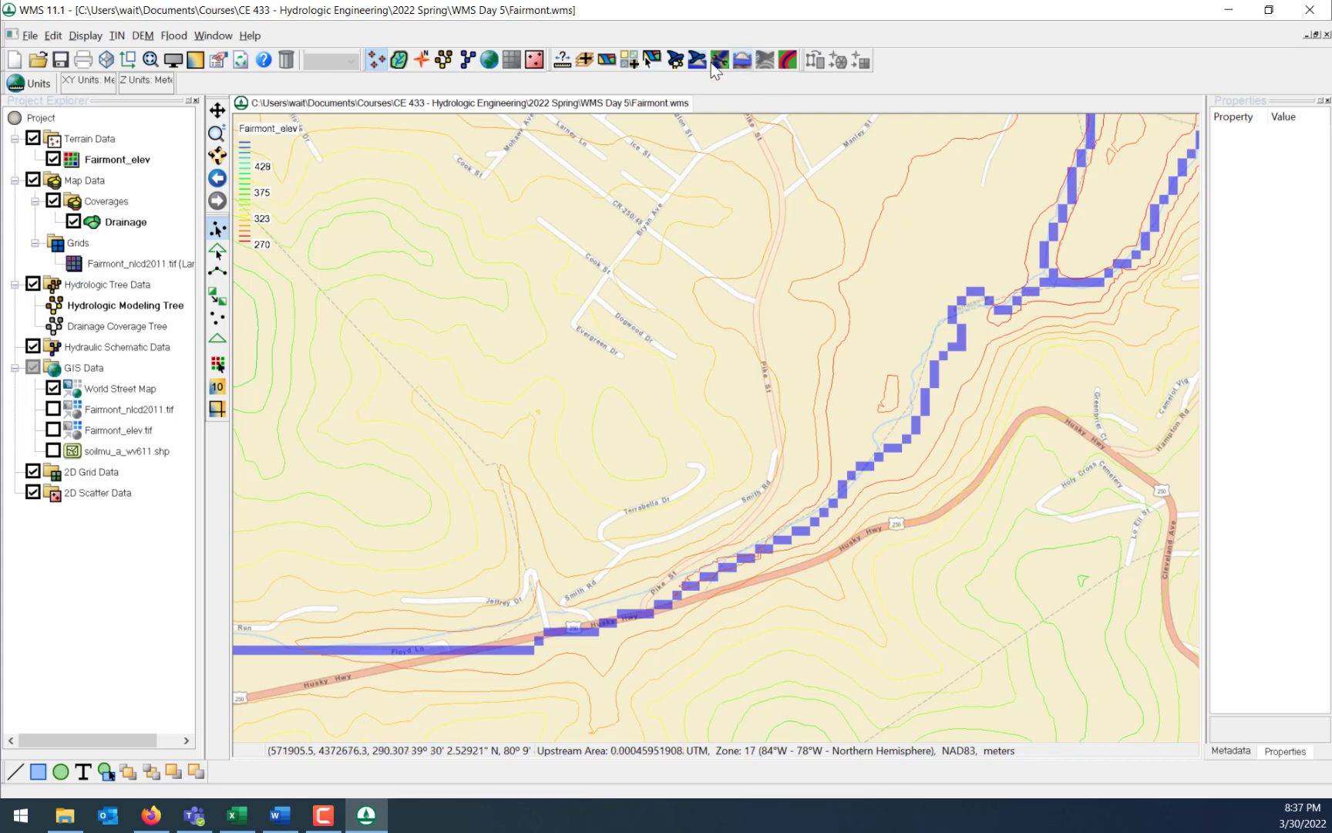
click(674, 60)
click(462, 294)
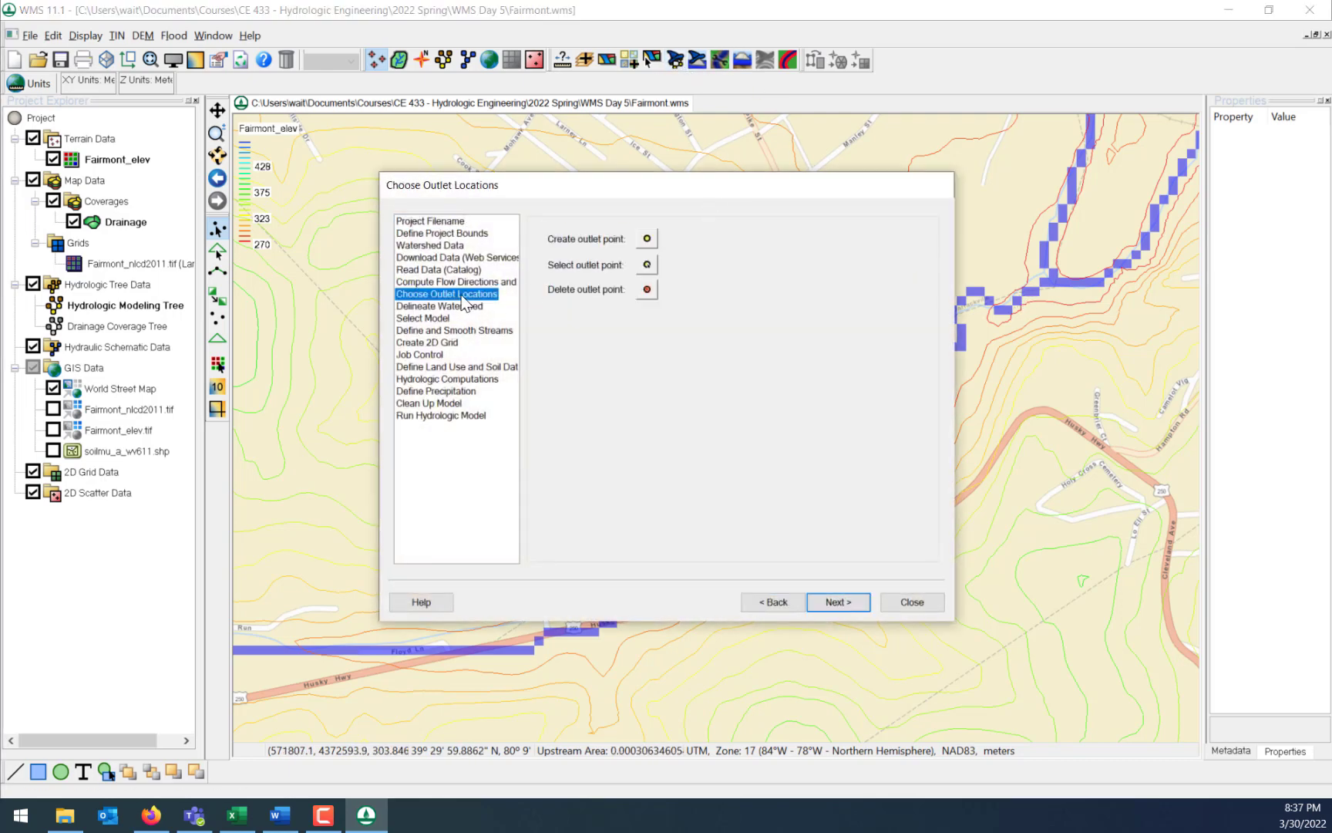
drag(738, 189, 440, 115)
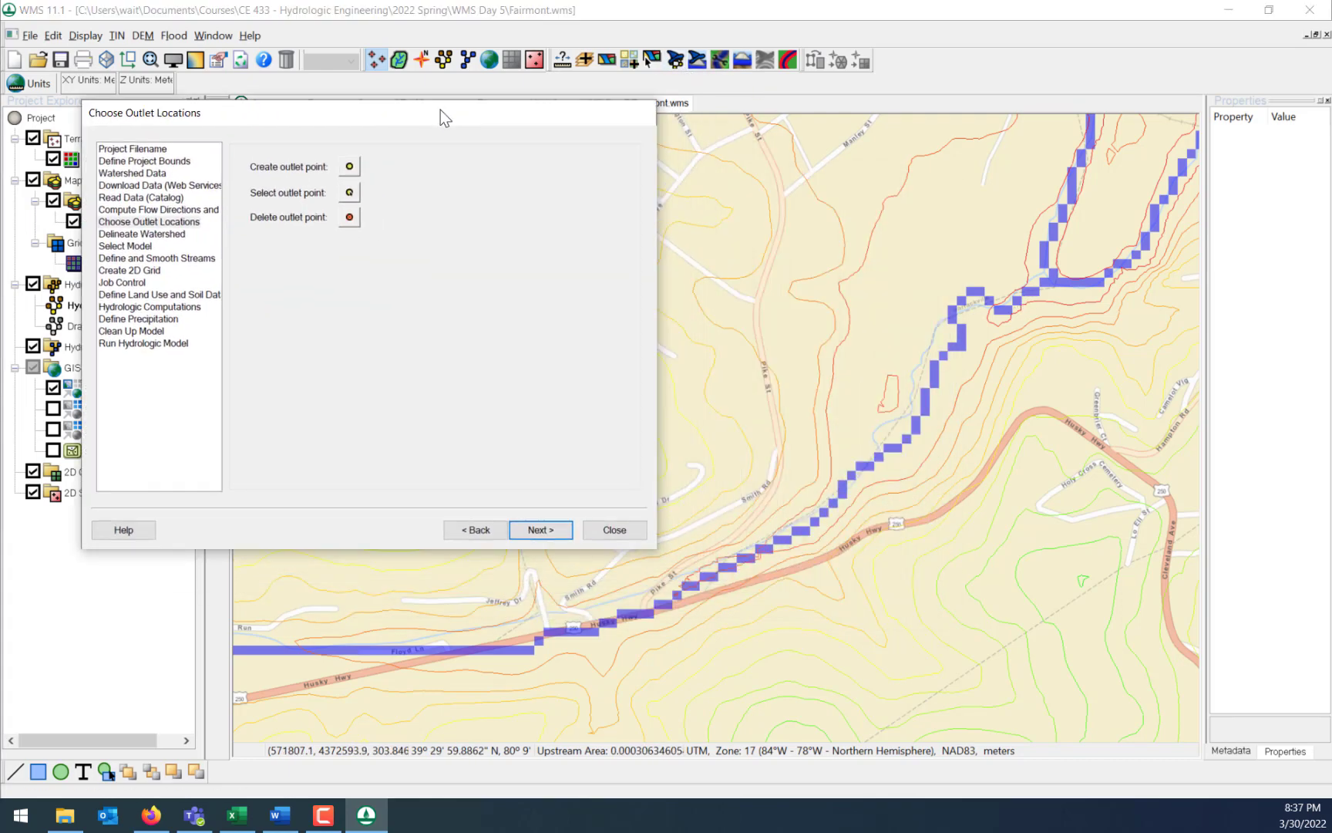
click(349, 168)
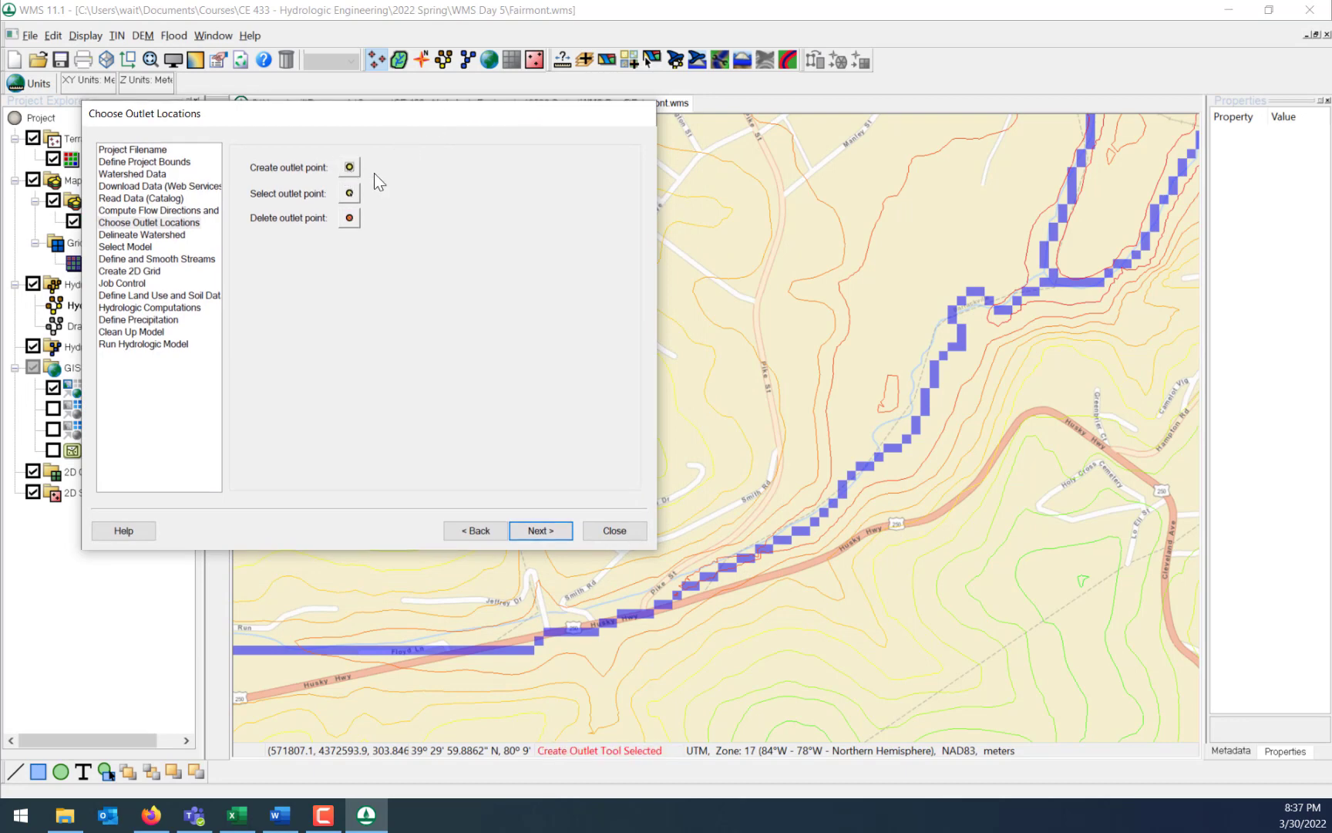
click(1027, 293)
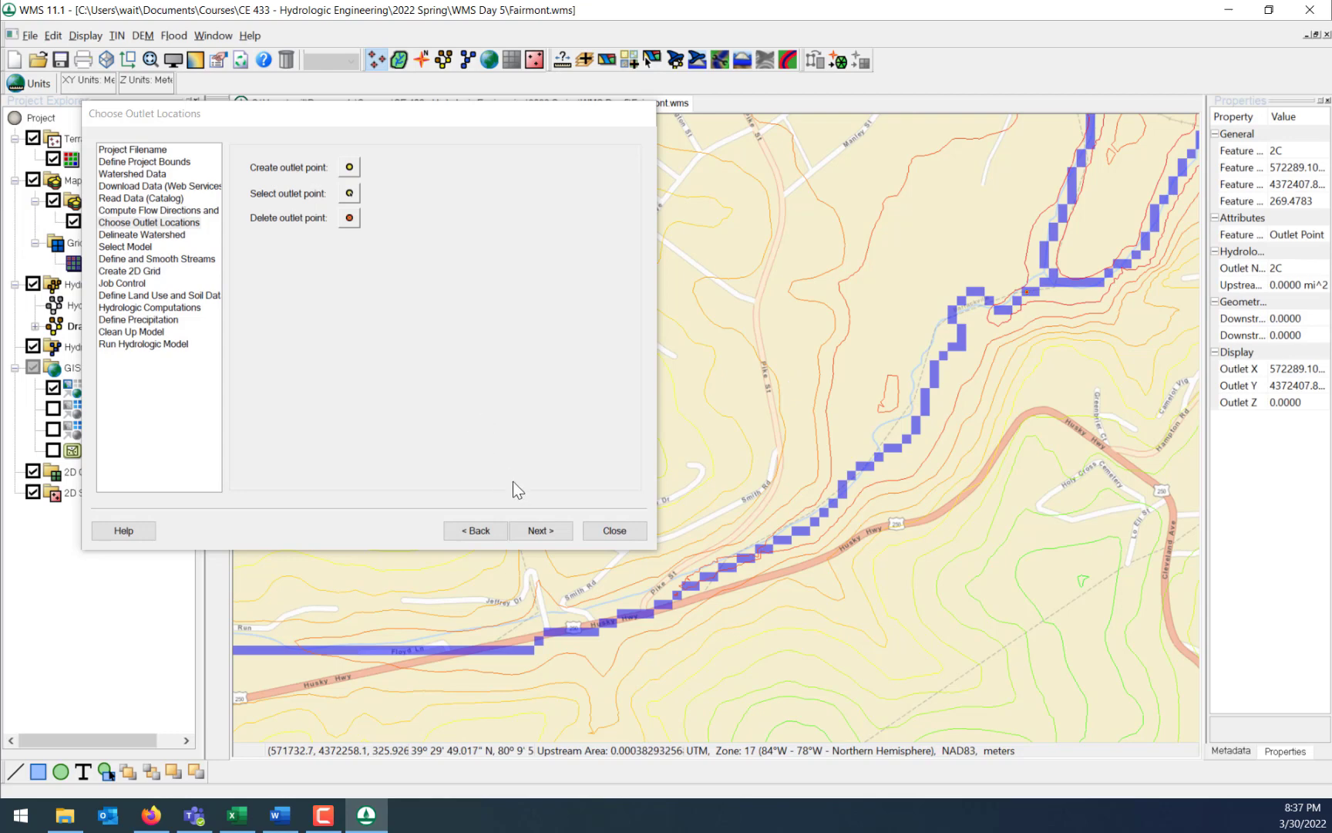
Delineate the watershed for the outlet with the 0.1 mi² stream threshold, and close the wizard.
click(532, 530)
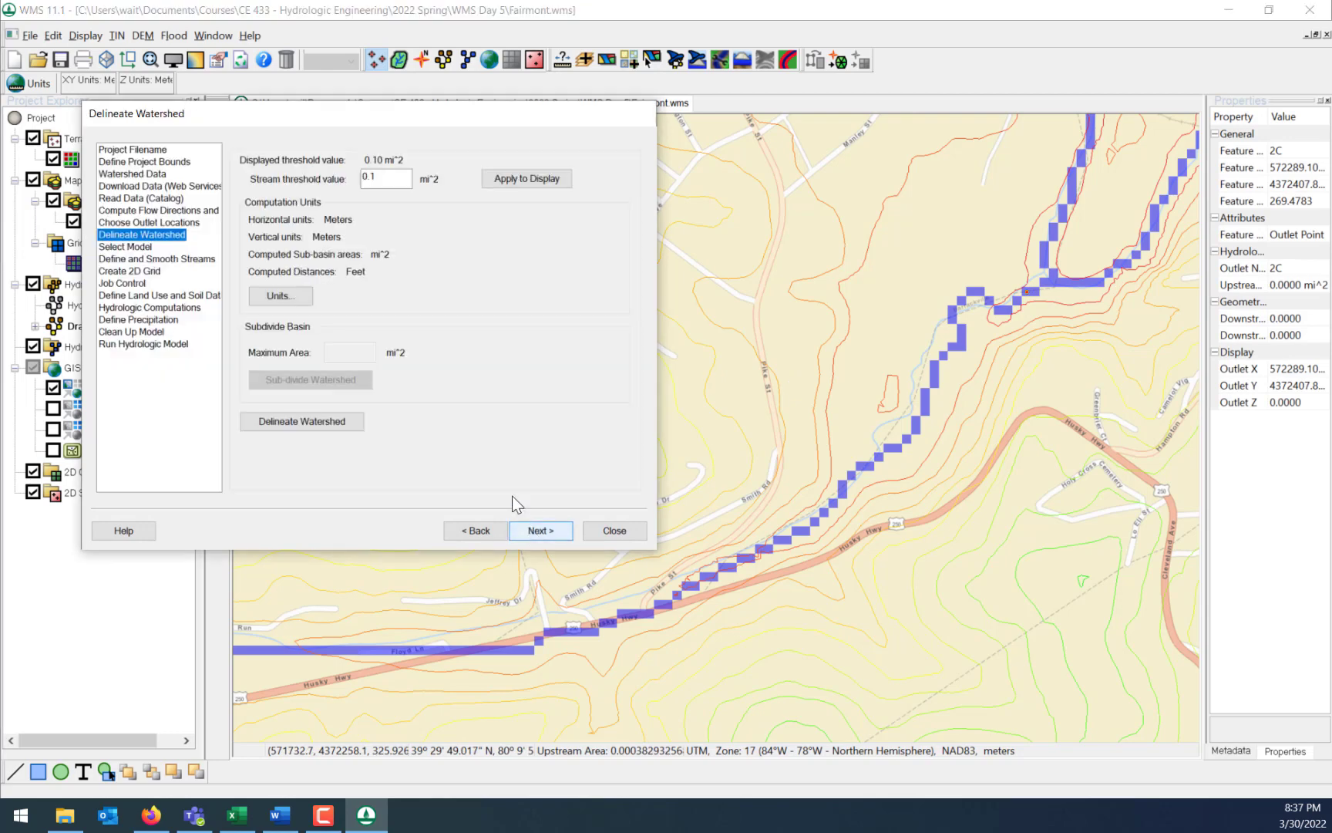
click(307, 422)
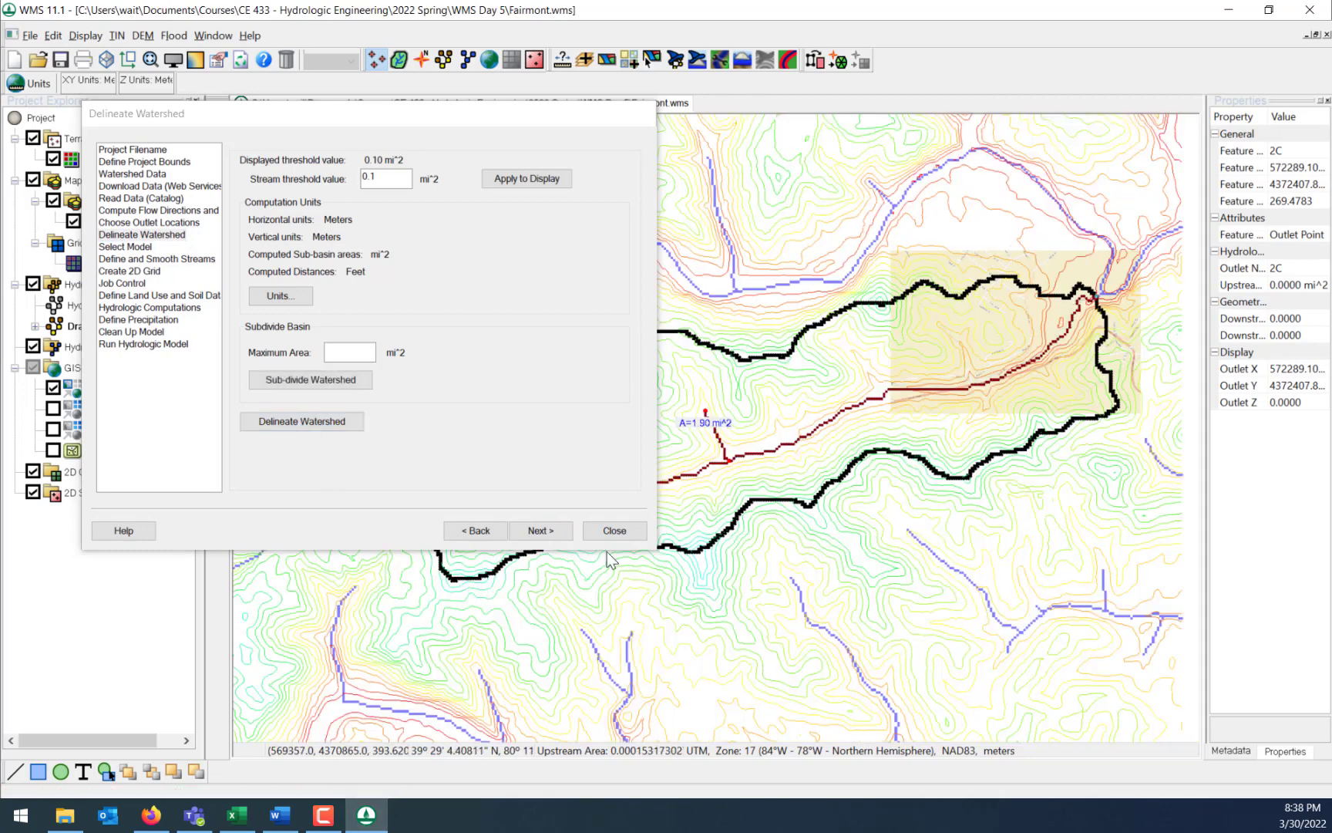
click(614, 531)
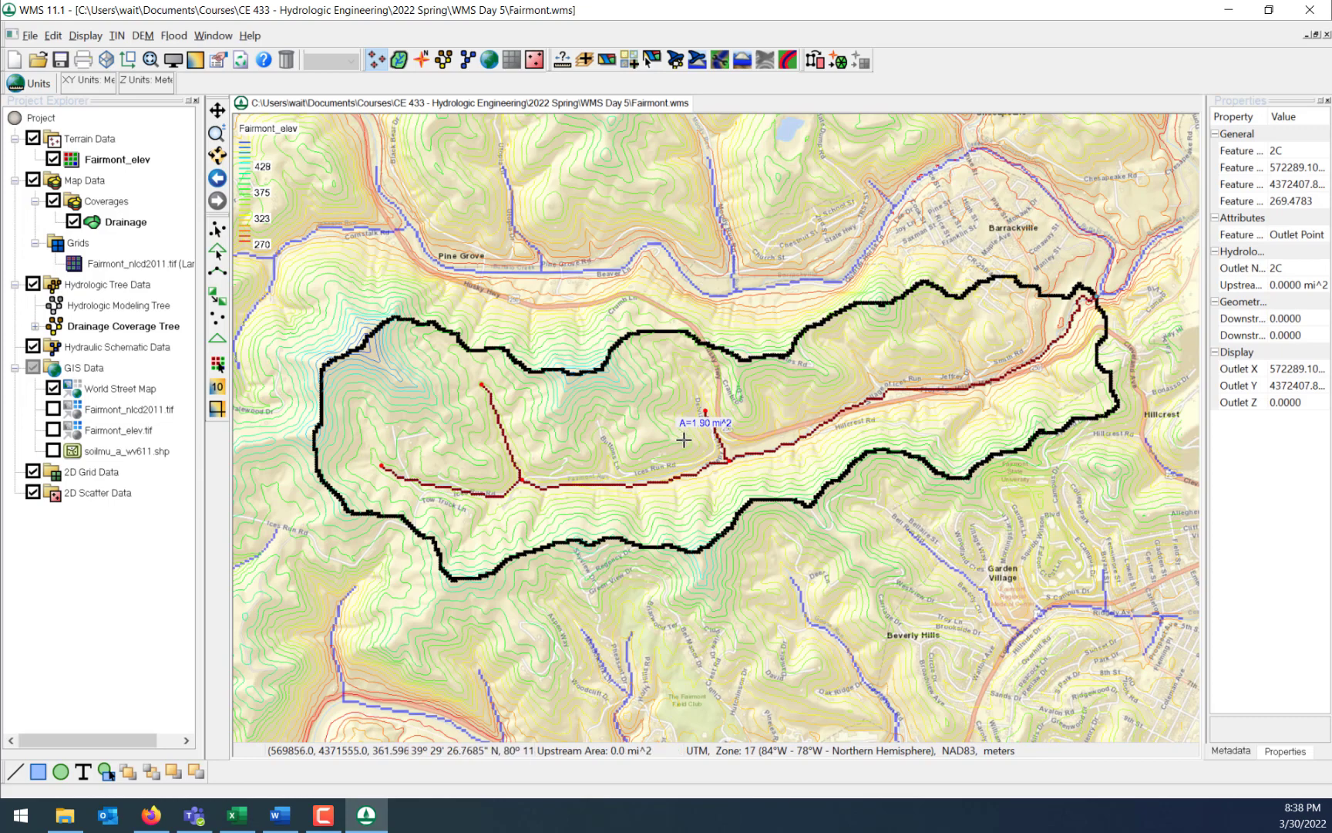
Briefly display the soilmu_a_wv611.shp soil polygons over the delineated watershed.
click(53, 451)
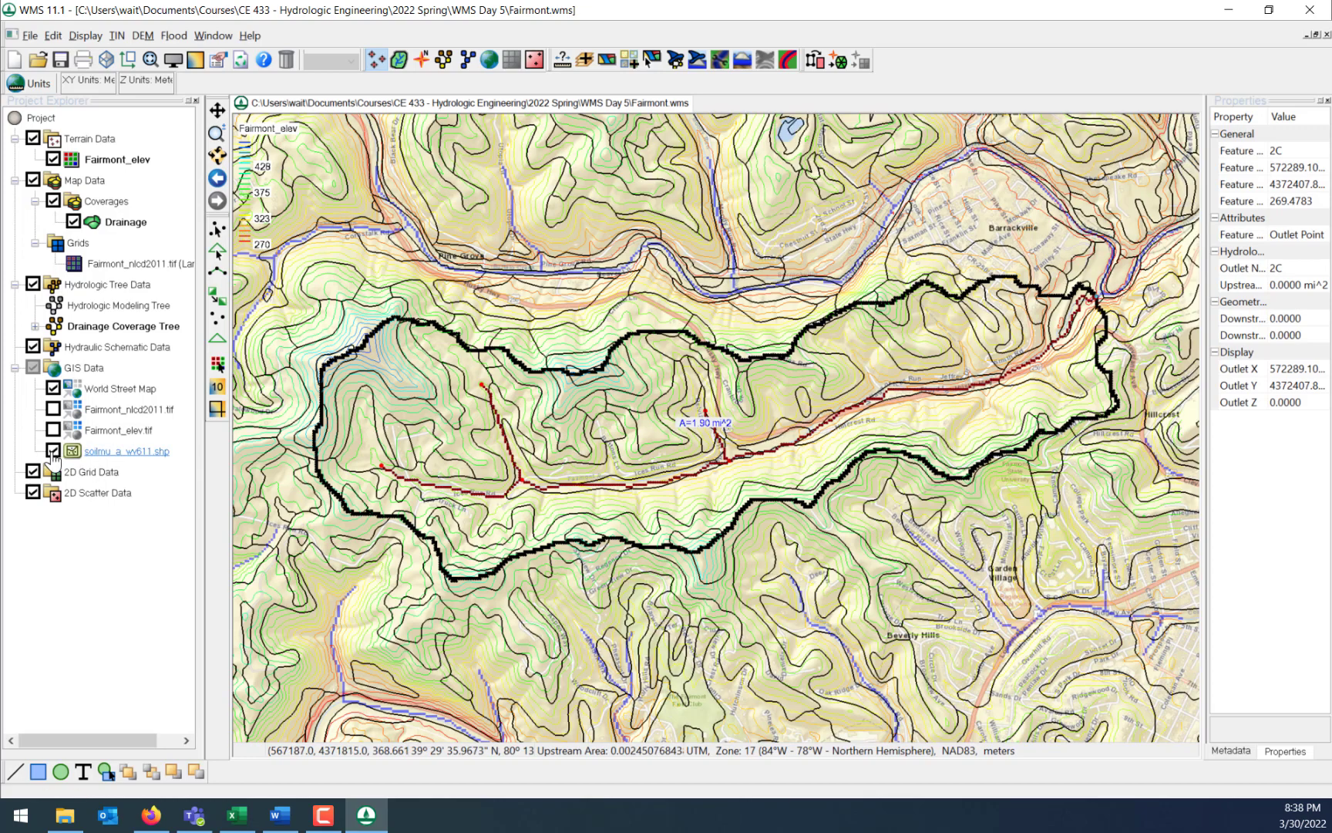
click(52, 451)
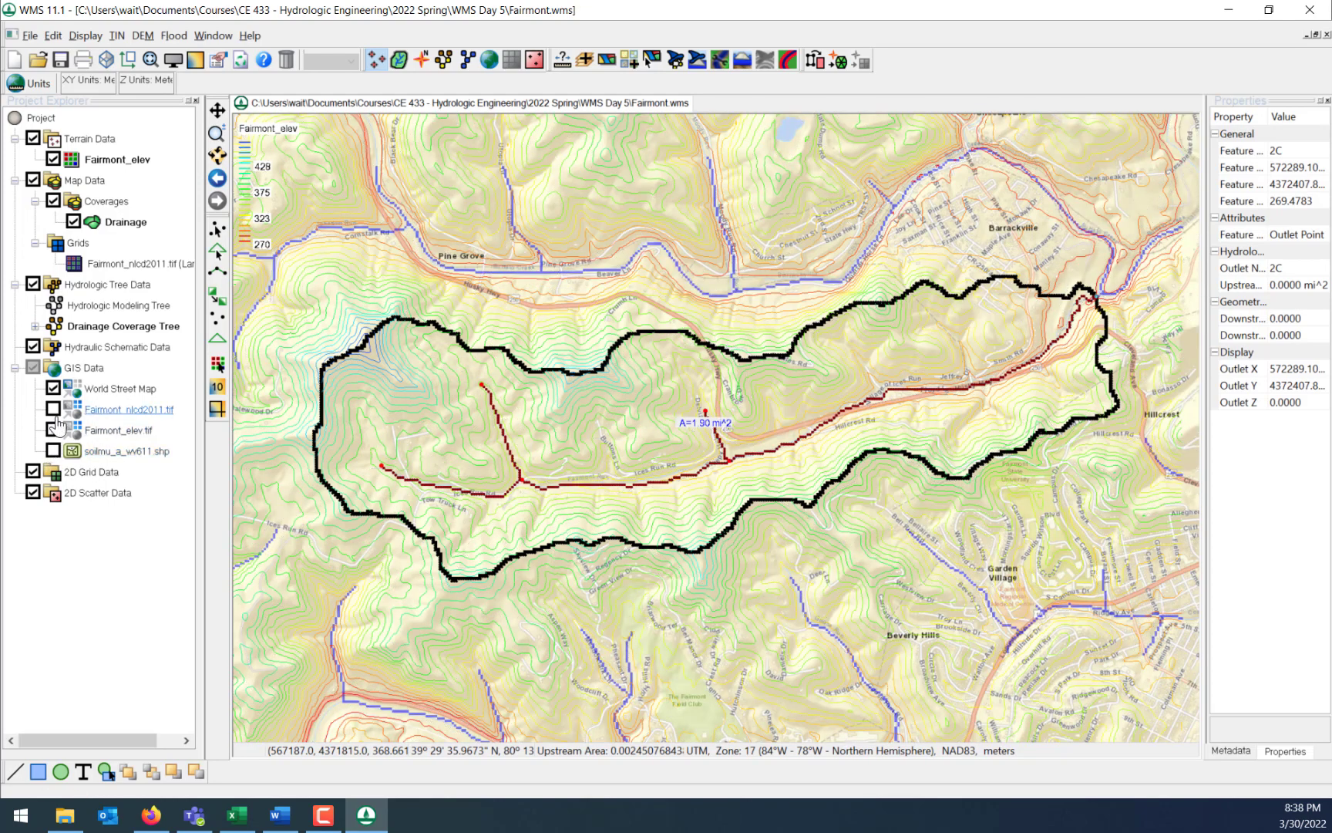
Hide the Fairmont_elev terrain, move World Street Map below Fairmont_nlcd2011.tif to view the watershed's land cover, and hide the land cover image again.
click(52, 410)
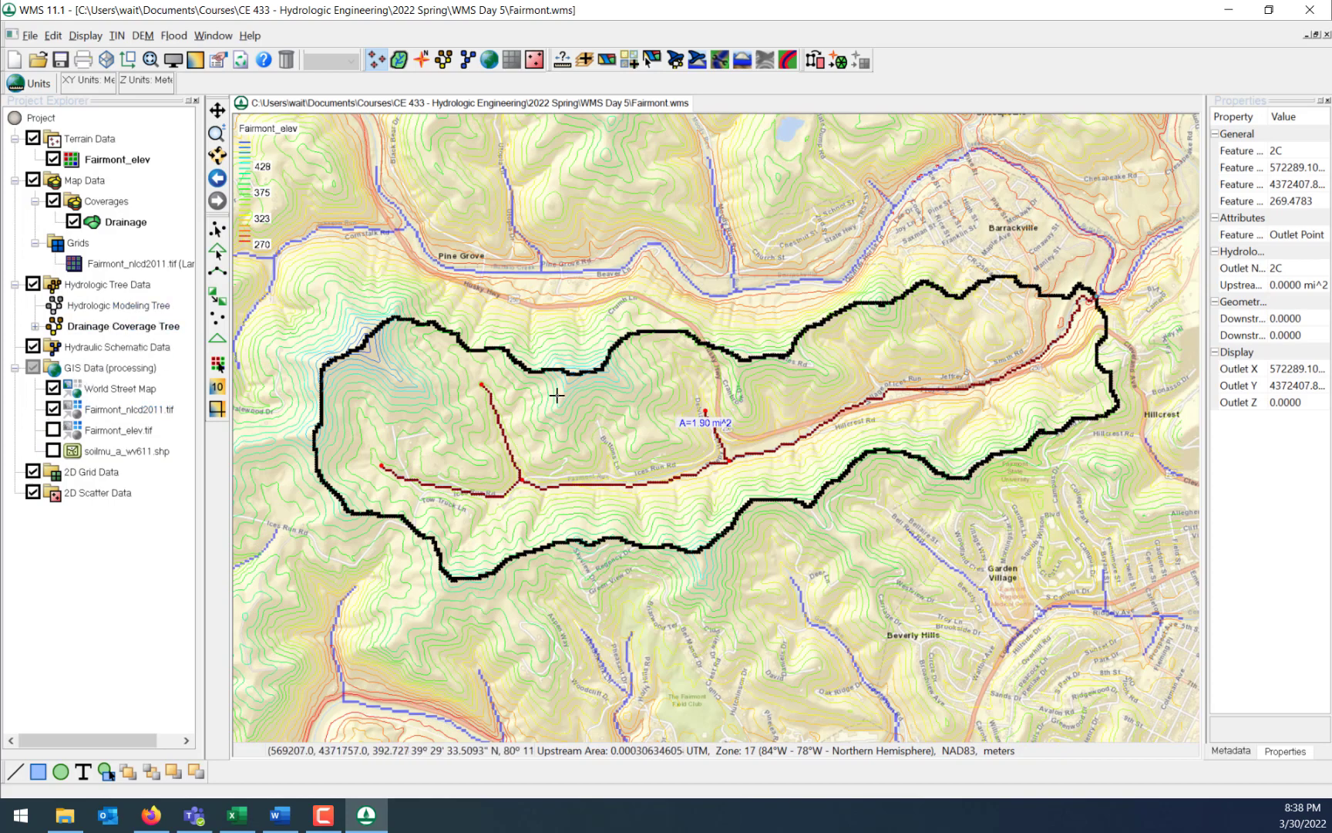
click(52, 159)
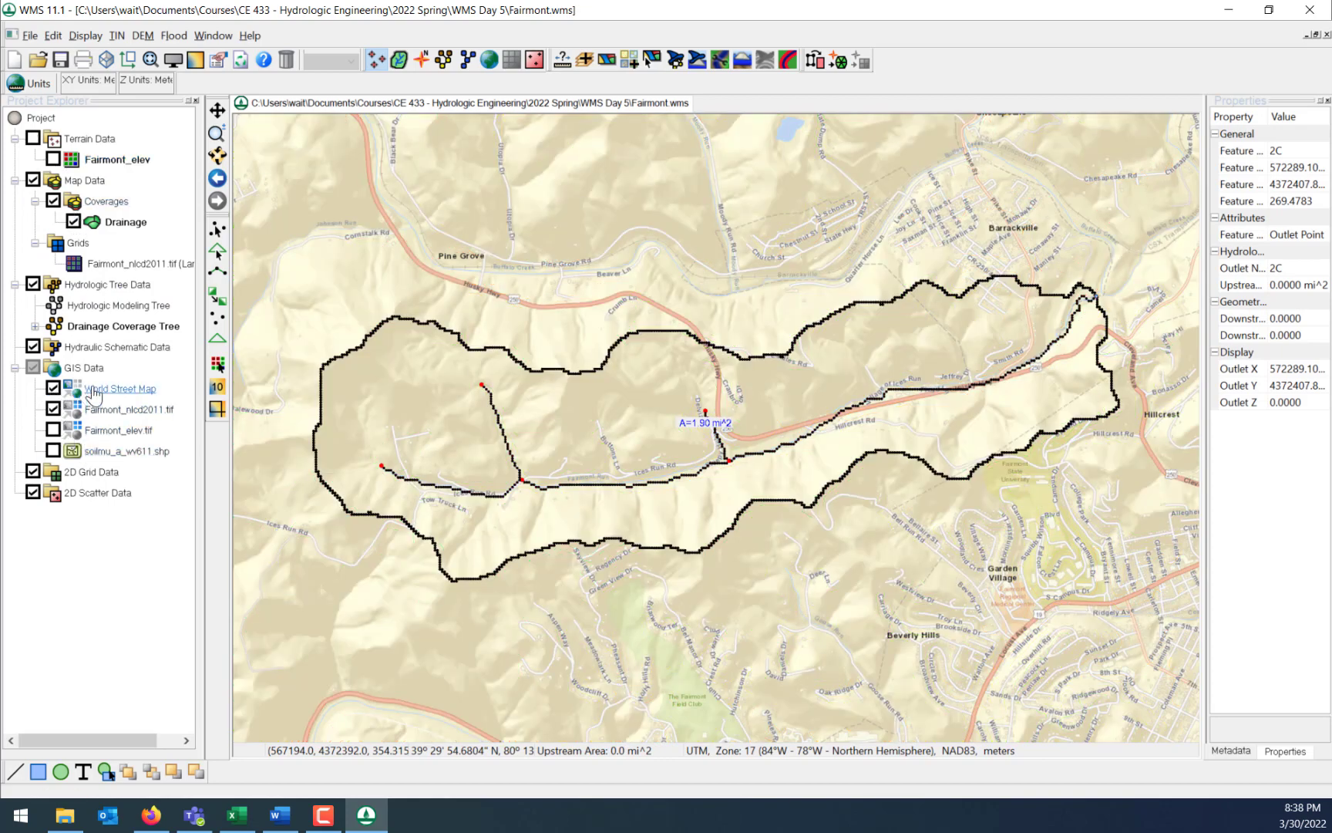
drag(113, 390, 108, 419)
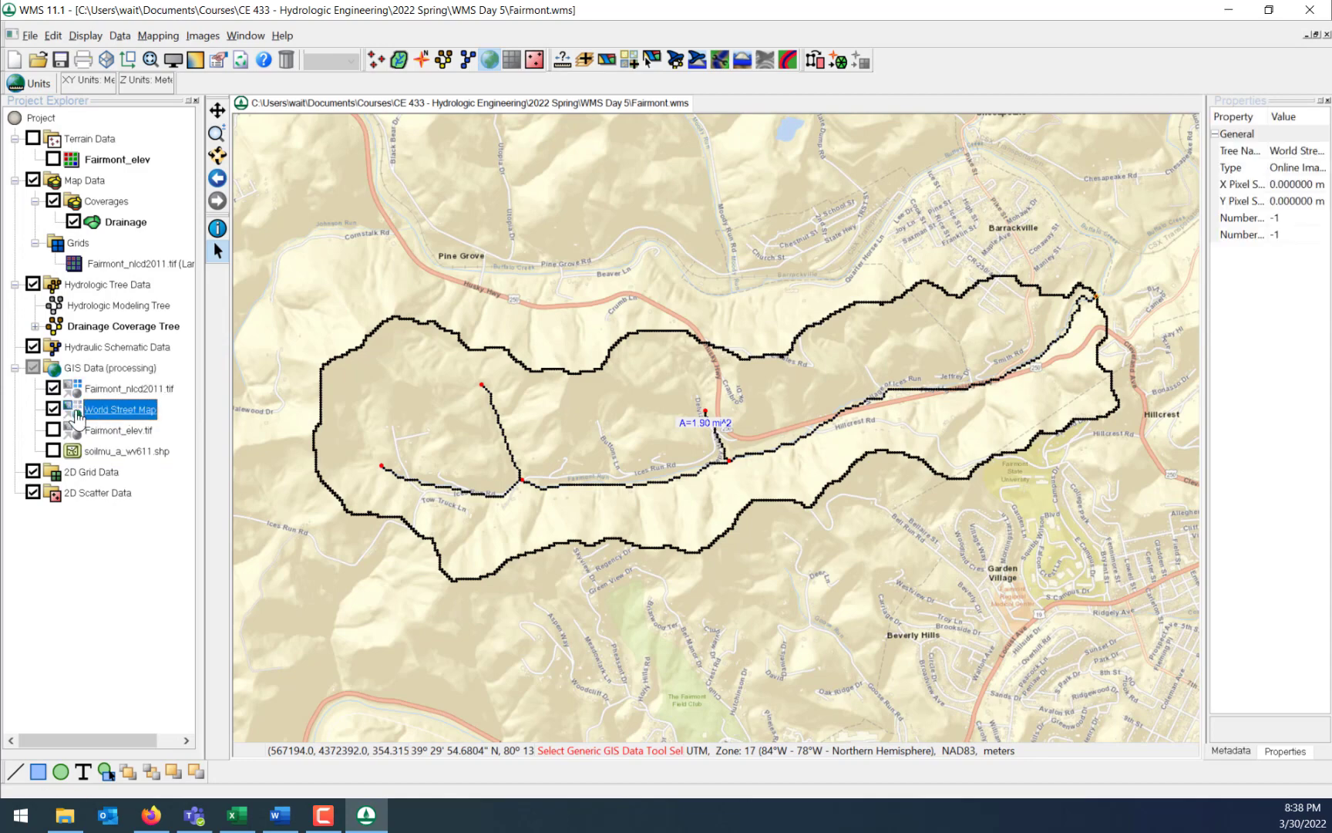
click(53, 409)
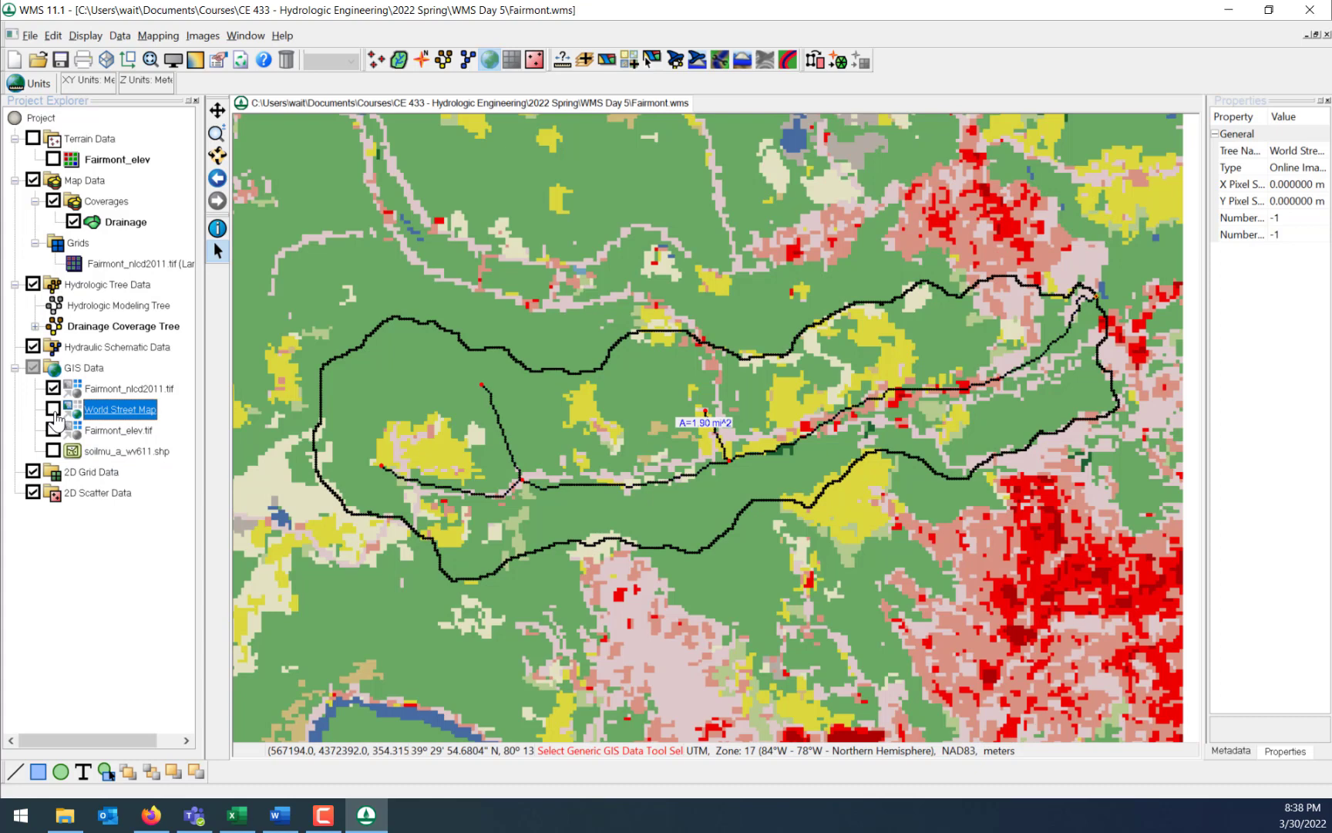
click(53, 409)
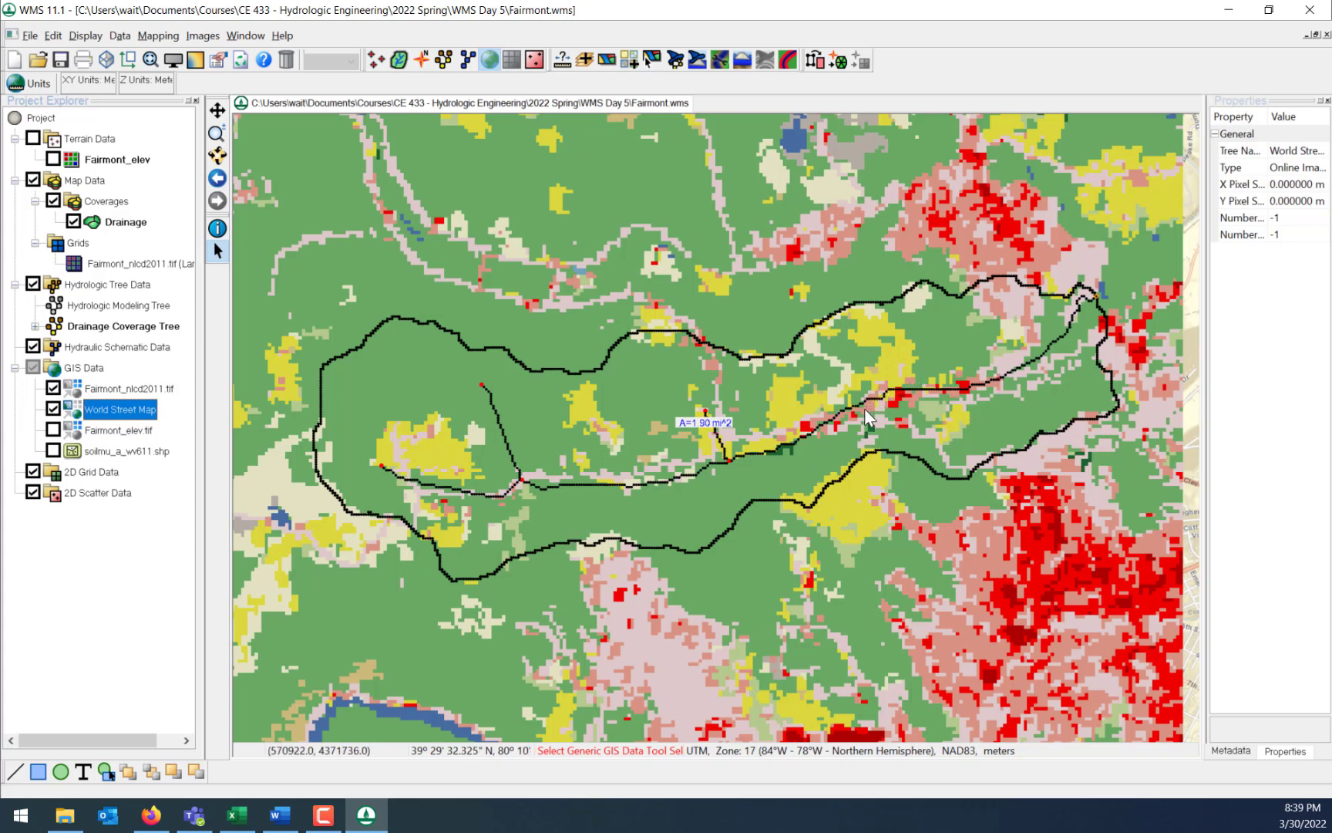
click(63, 389)
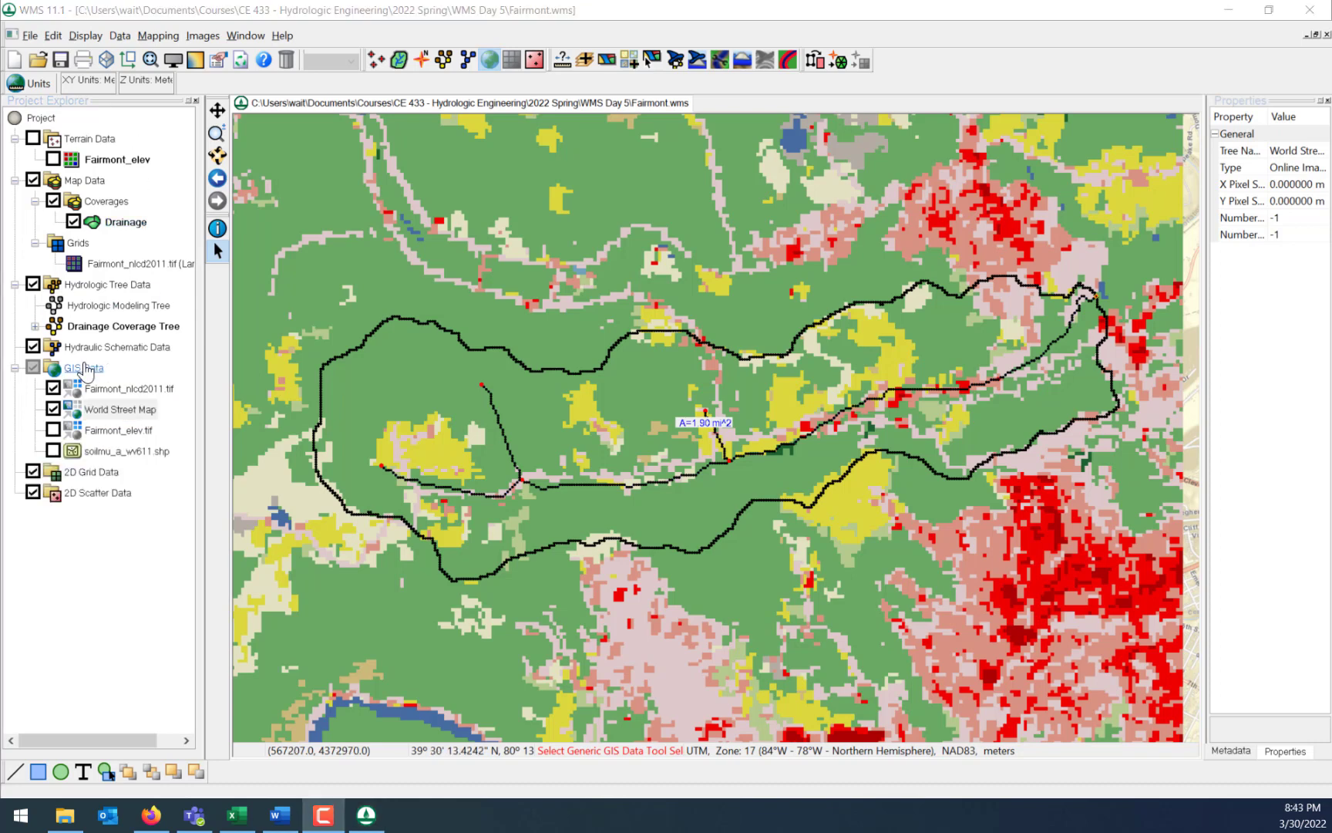
click(54, 388)
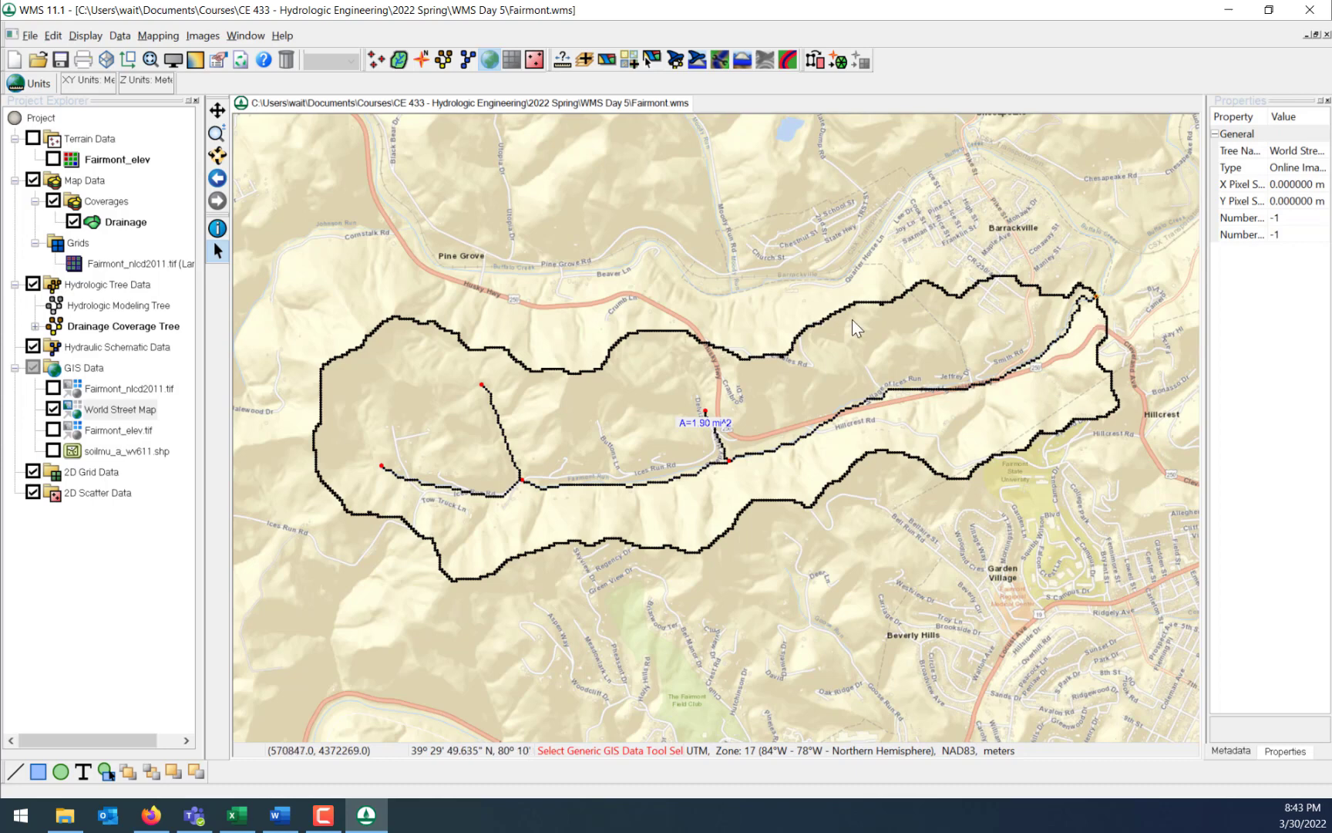
In the hydrologic modeling wizard, set the desired model to TR-55, initialize its model data and close the wizard.
click(676, 60)
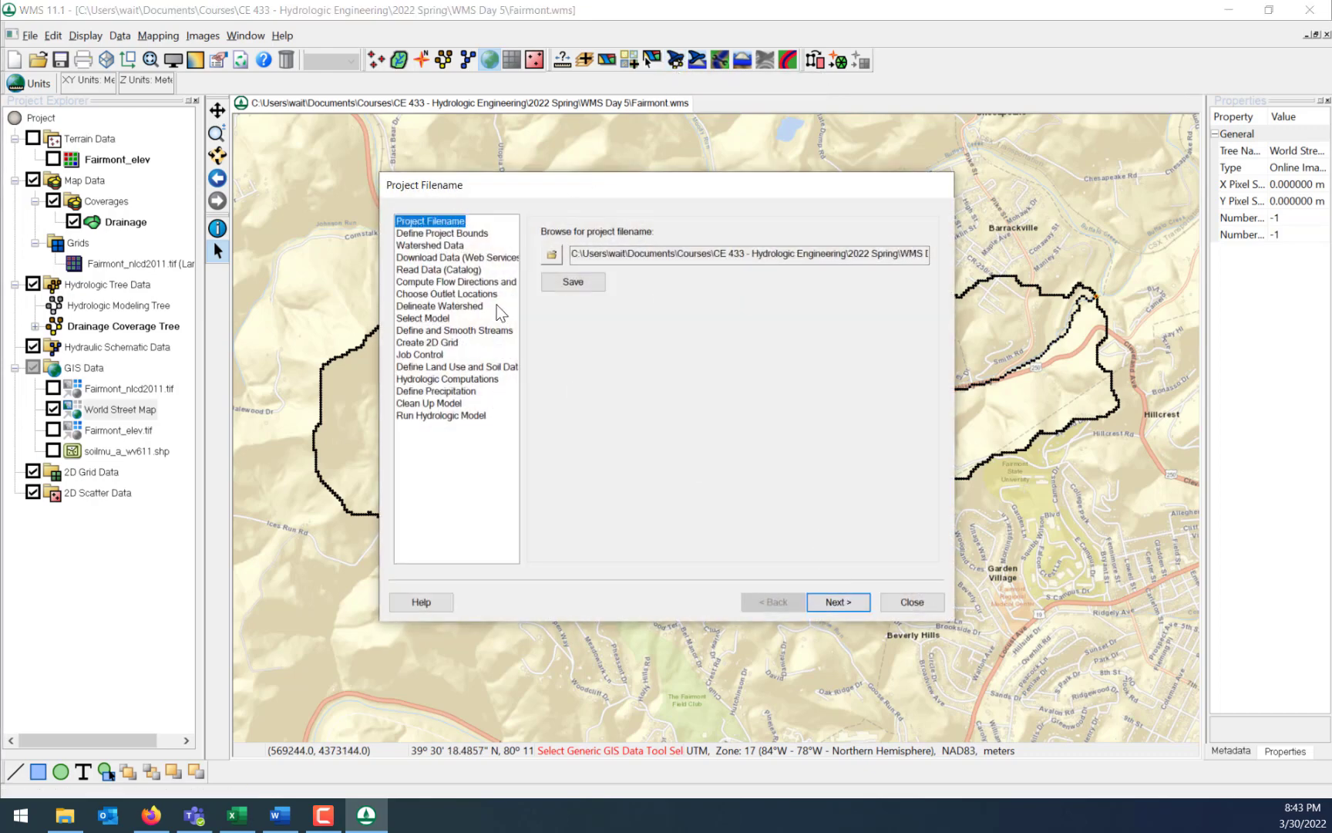
click(854, 603)
click(854, 603)
click(854, 603)
click(855, 603)
click(854, 603)
click(854, 603)
click(854, 603)
click(854, 604)
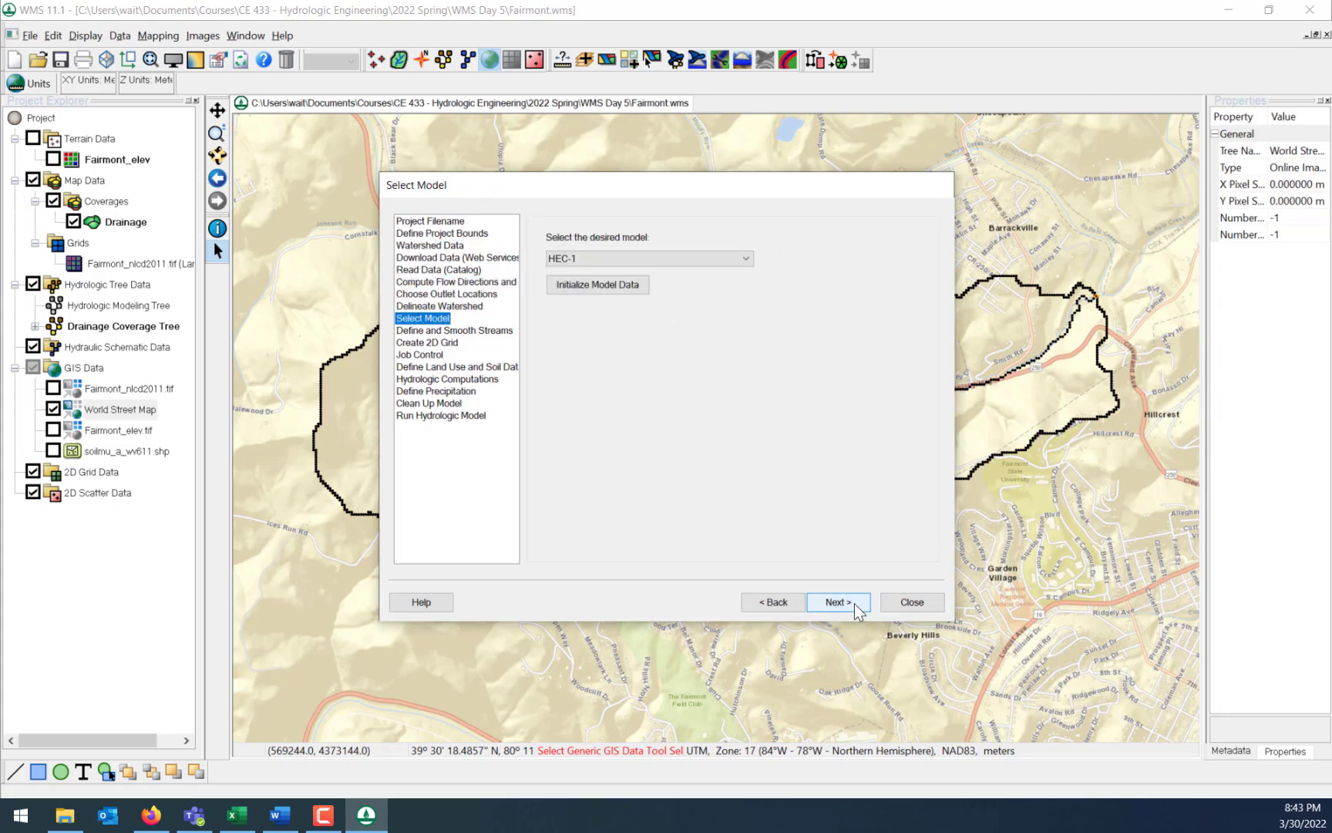
click(660, 257)
click(591, 307)
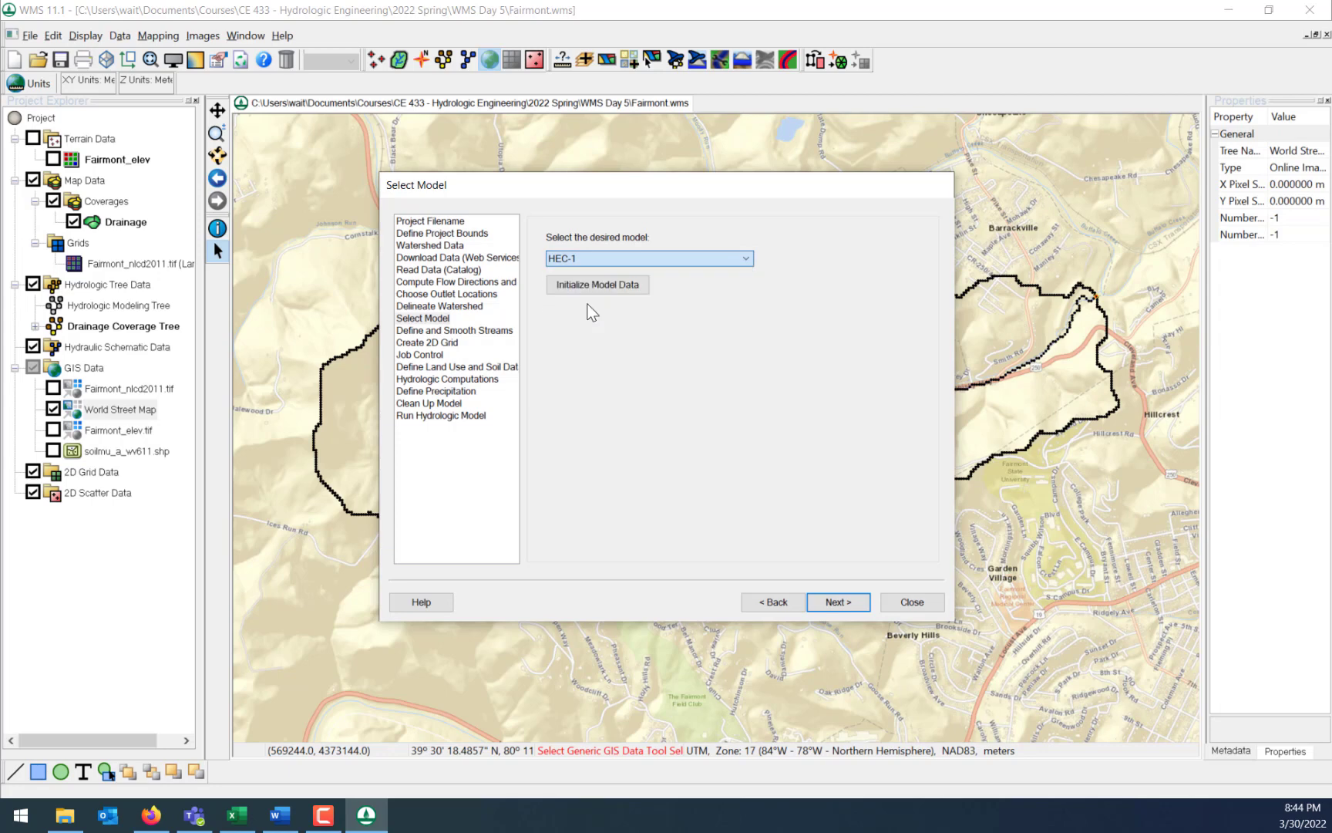
click(604, 285)
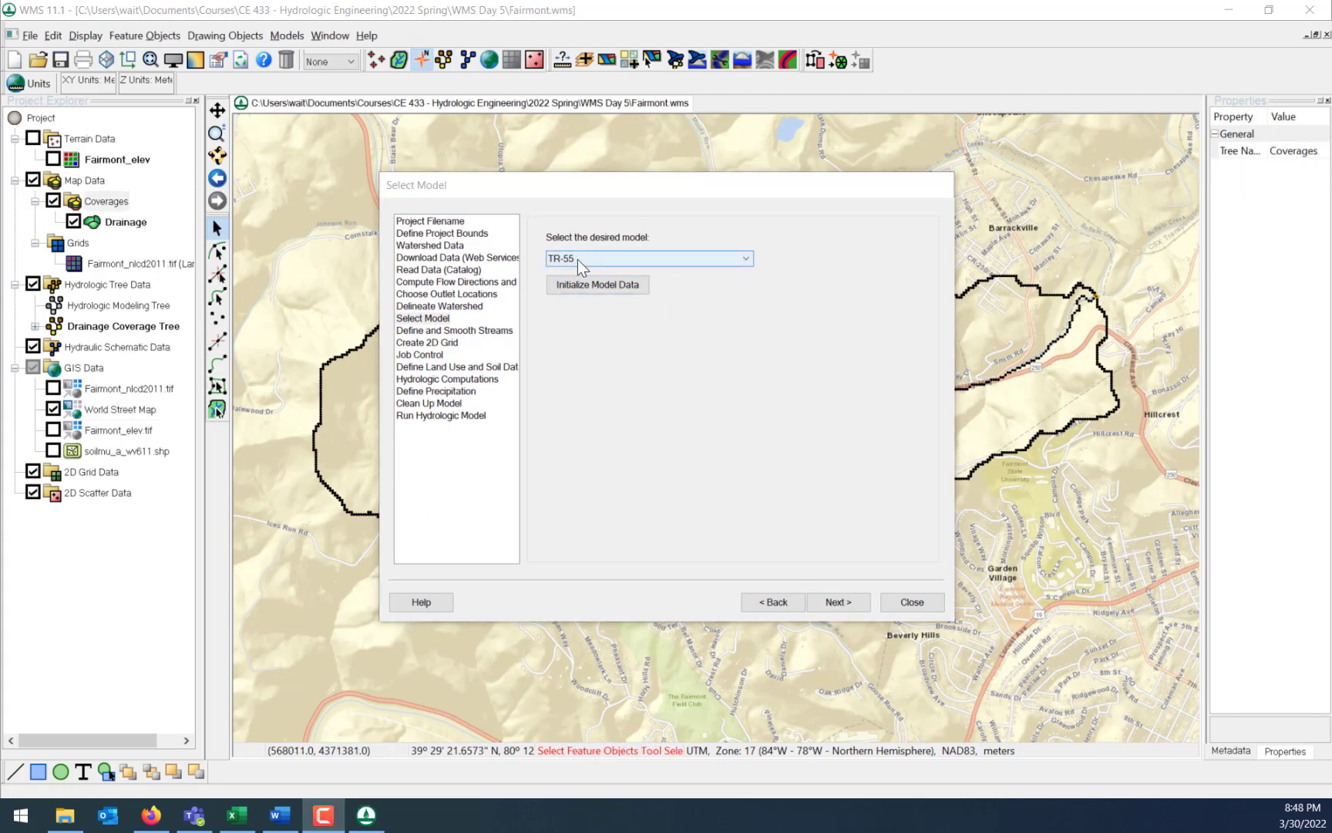
click(912, 602)
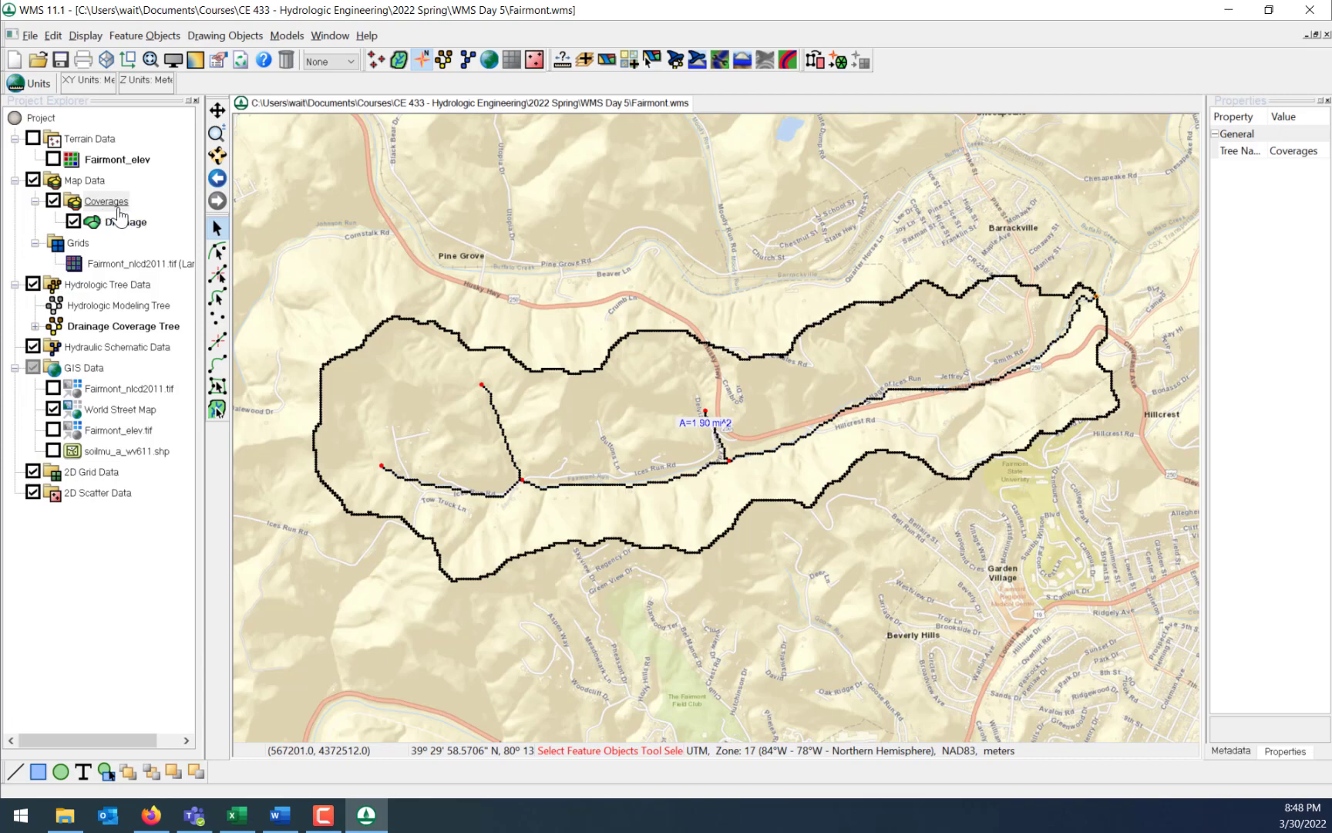
Toggle the Drainage coverage's visibility to examine the watershed boundary and streams it contains.
click(74, 223)
click(73, 223)
click(73, 223)
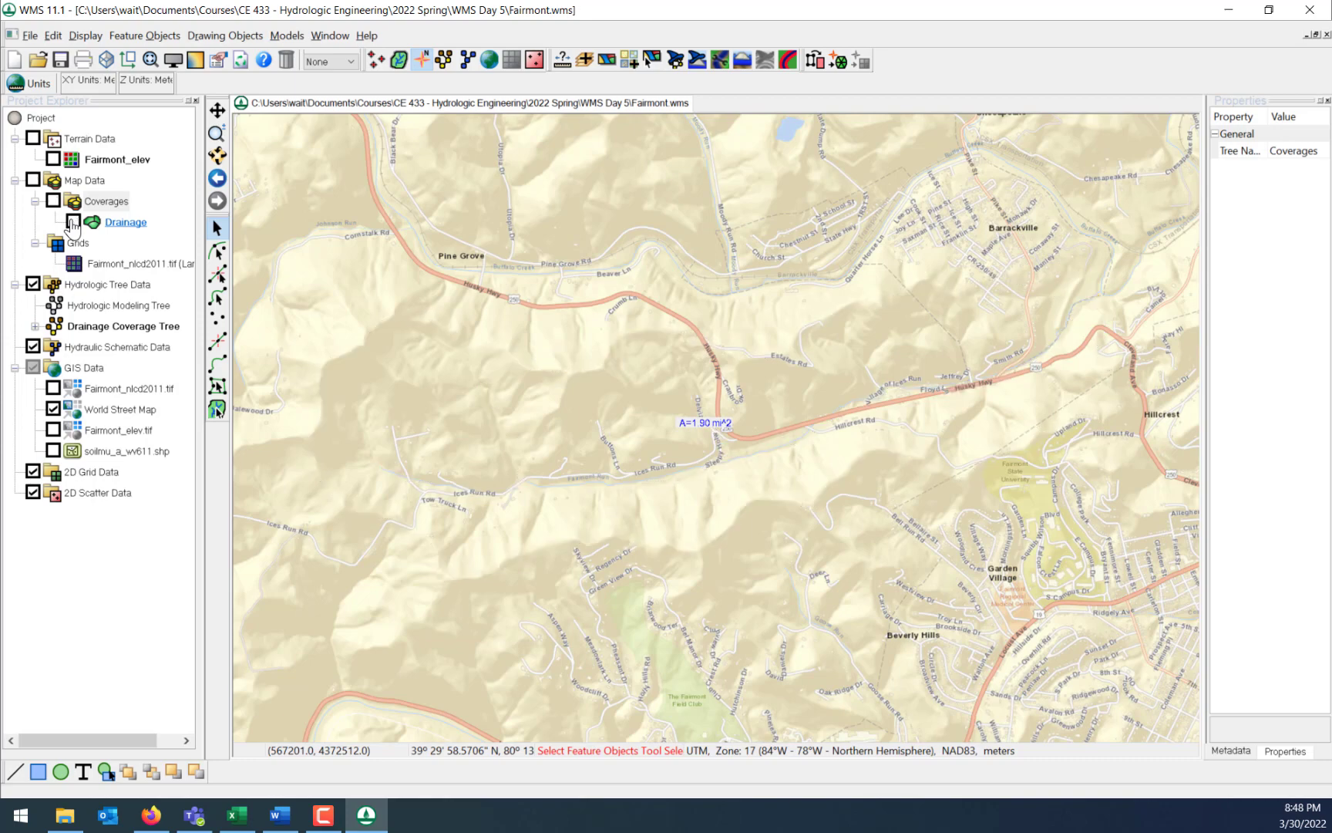
click(73, 223)
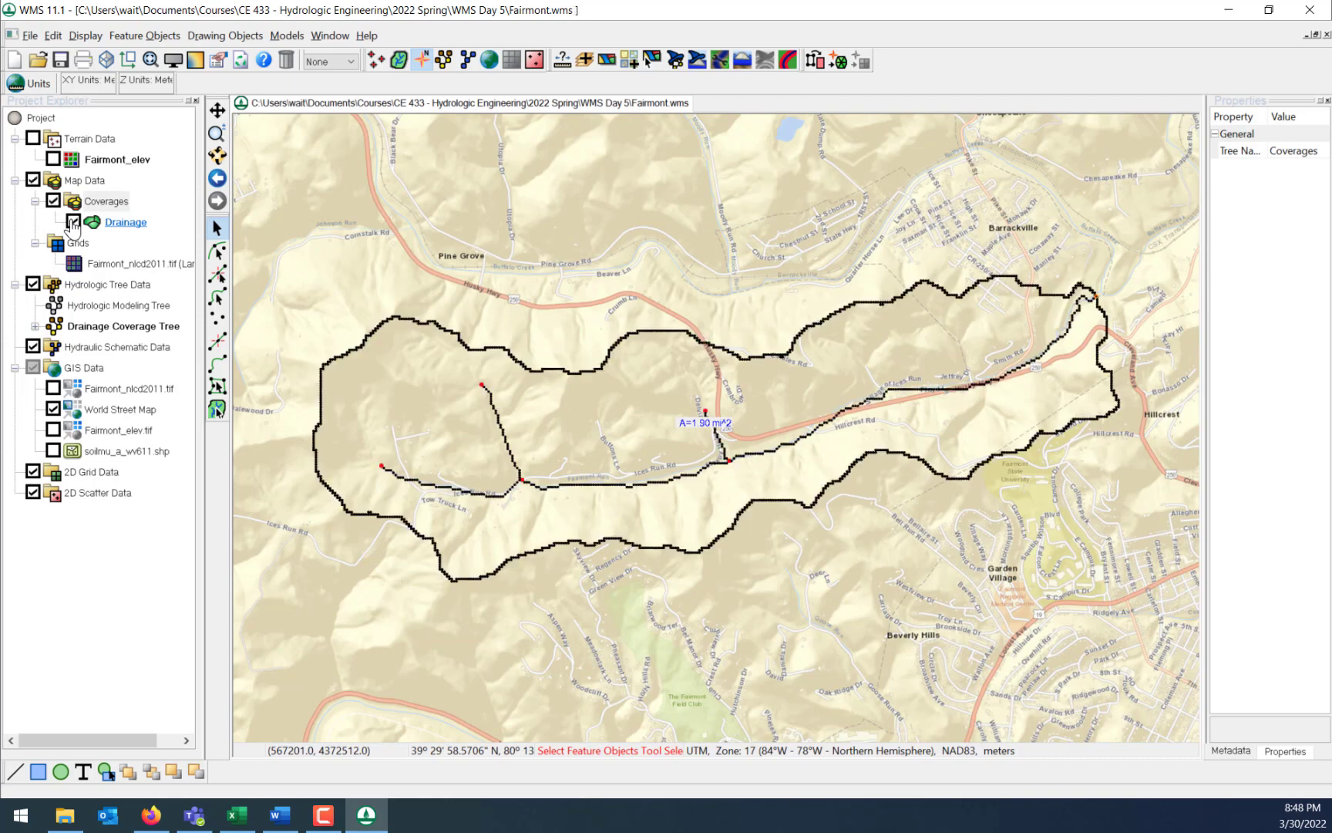
click(74, 223)
click(73, 223)
click(73, 223)
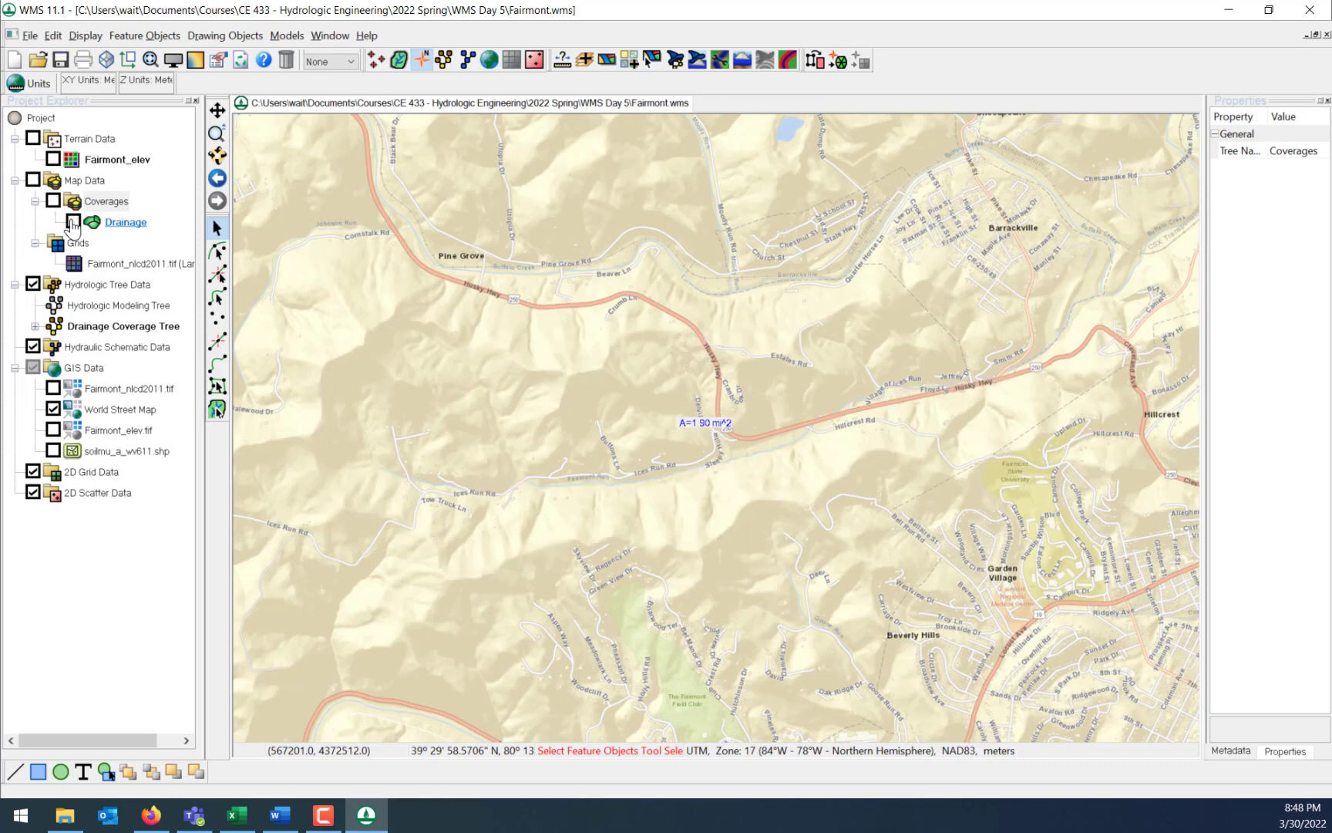
click(73, 223)
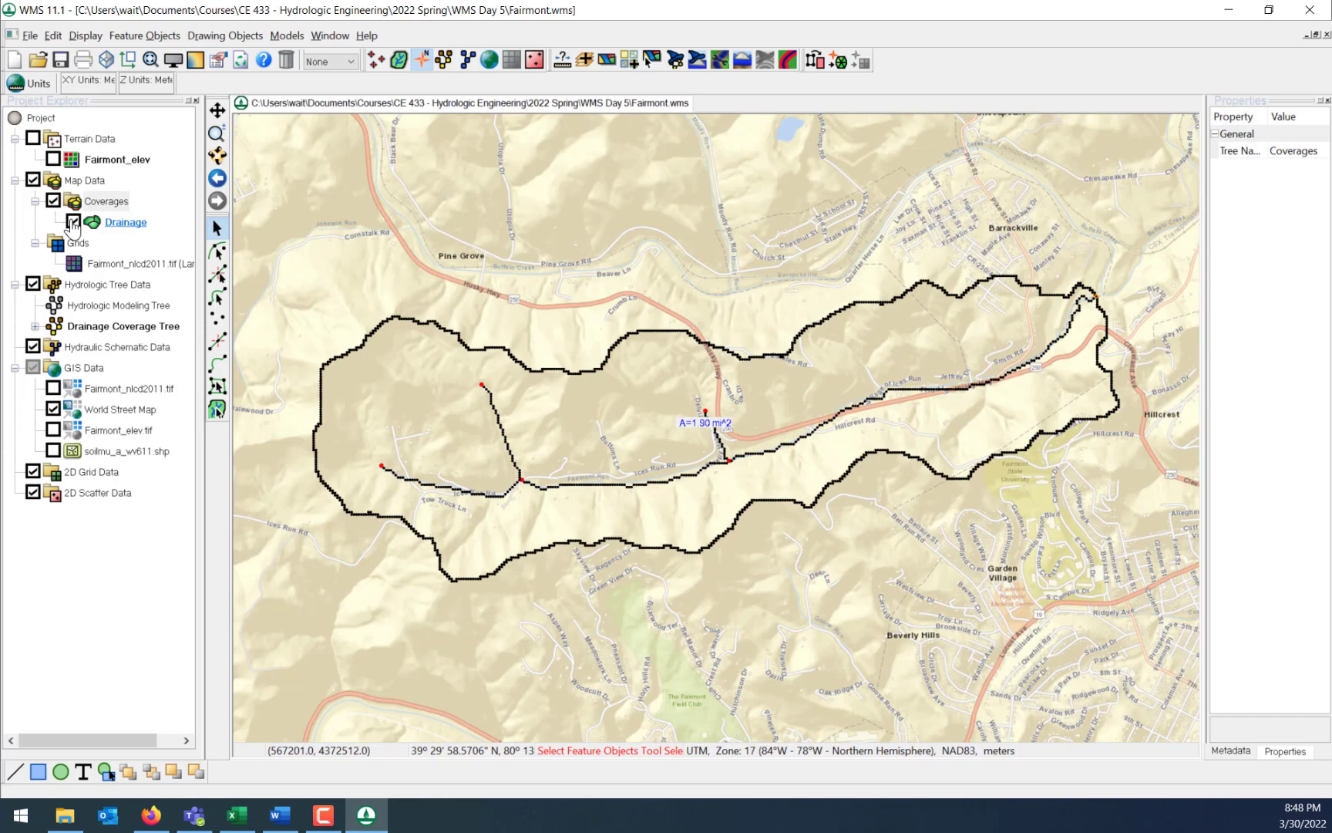
click(74, 223)
click(73, 223)
Create a new map coverage of the Soil Type coverage type.
right_click(107, 206)
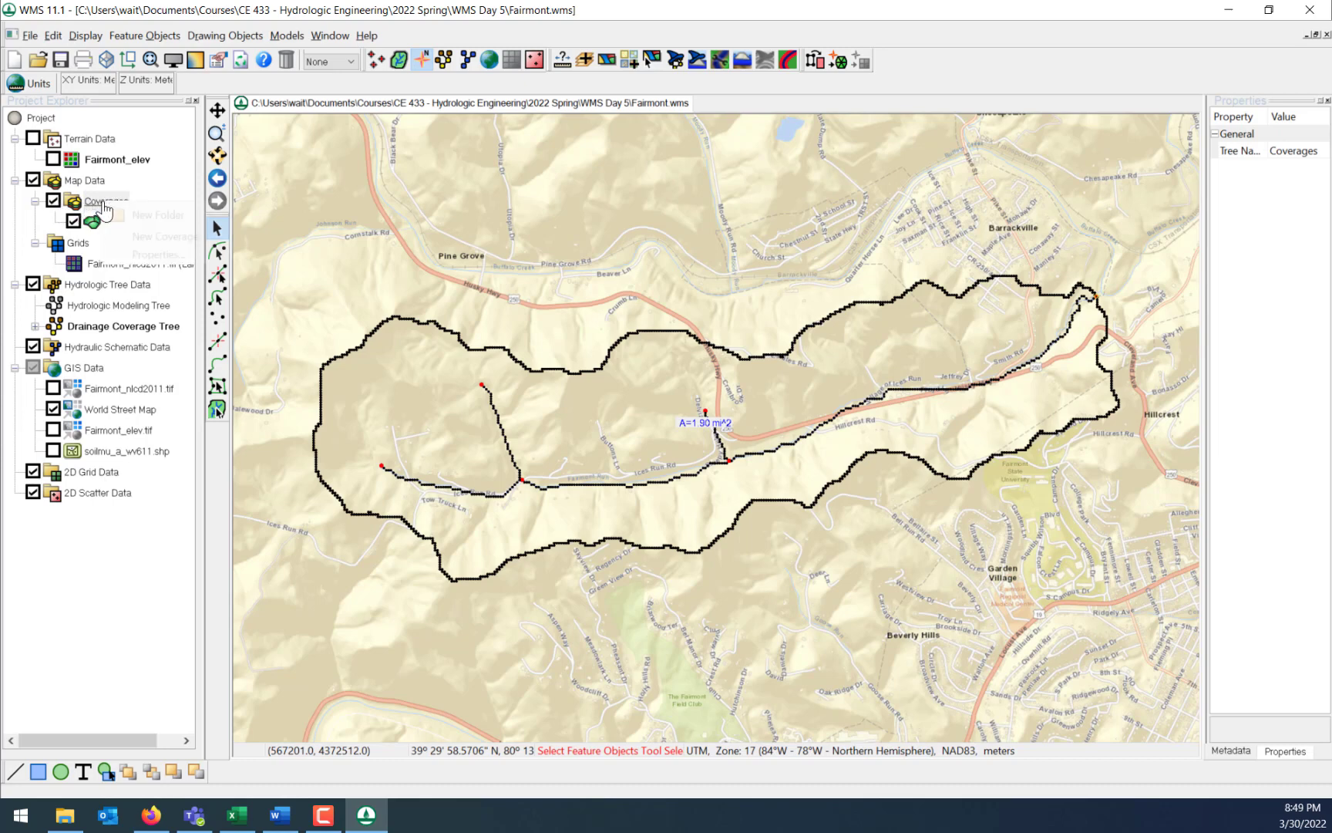
click(162, 239)
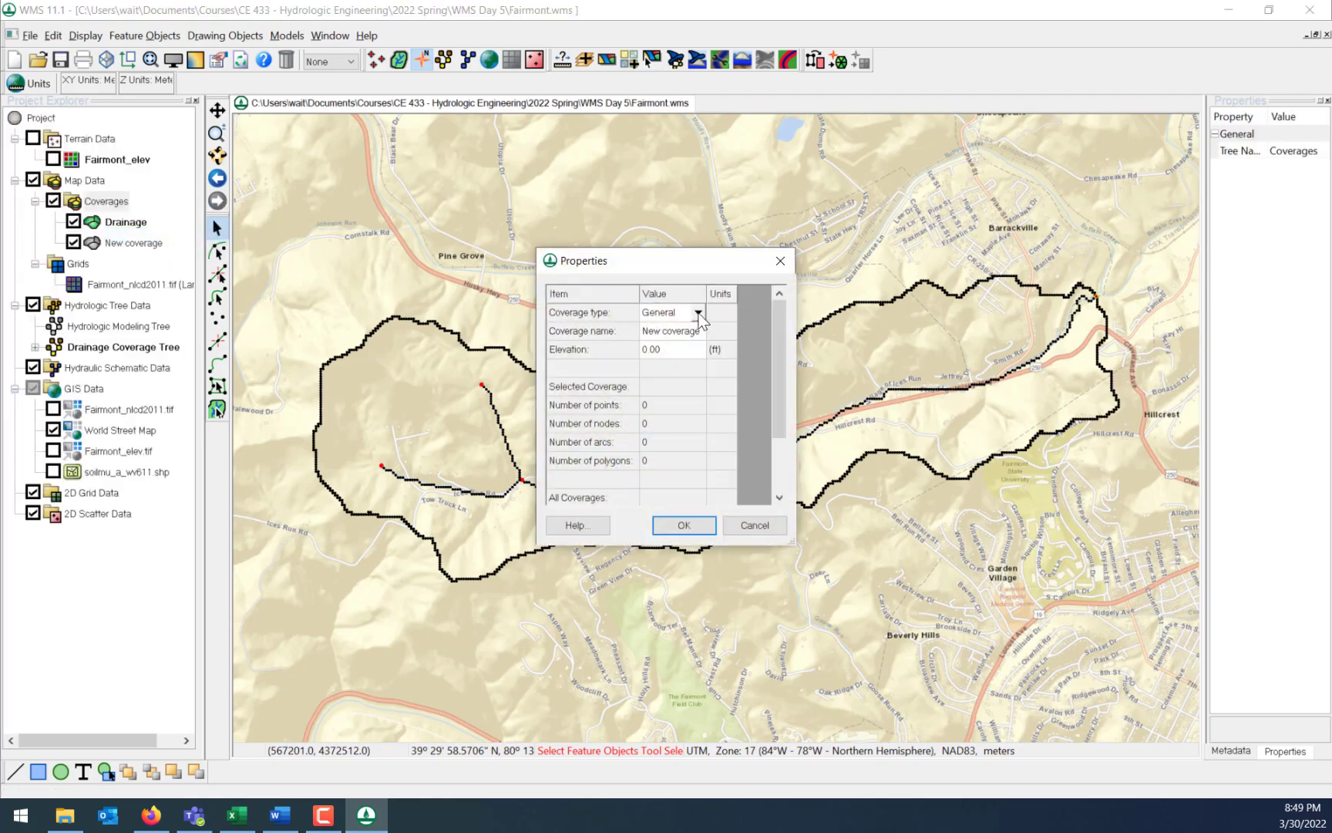
click(699, 313)
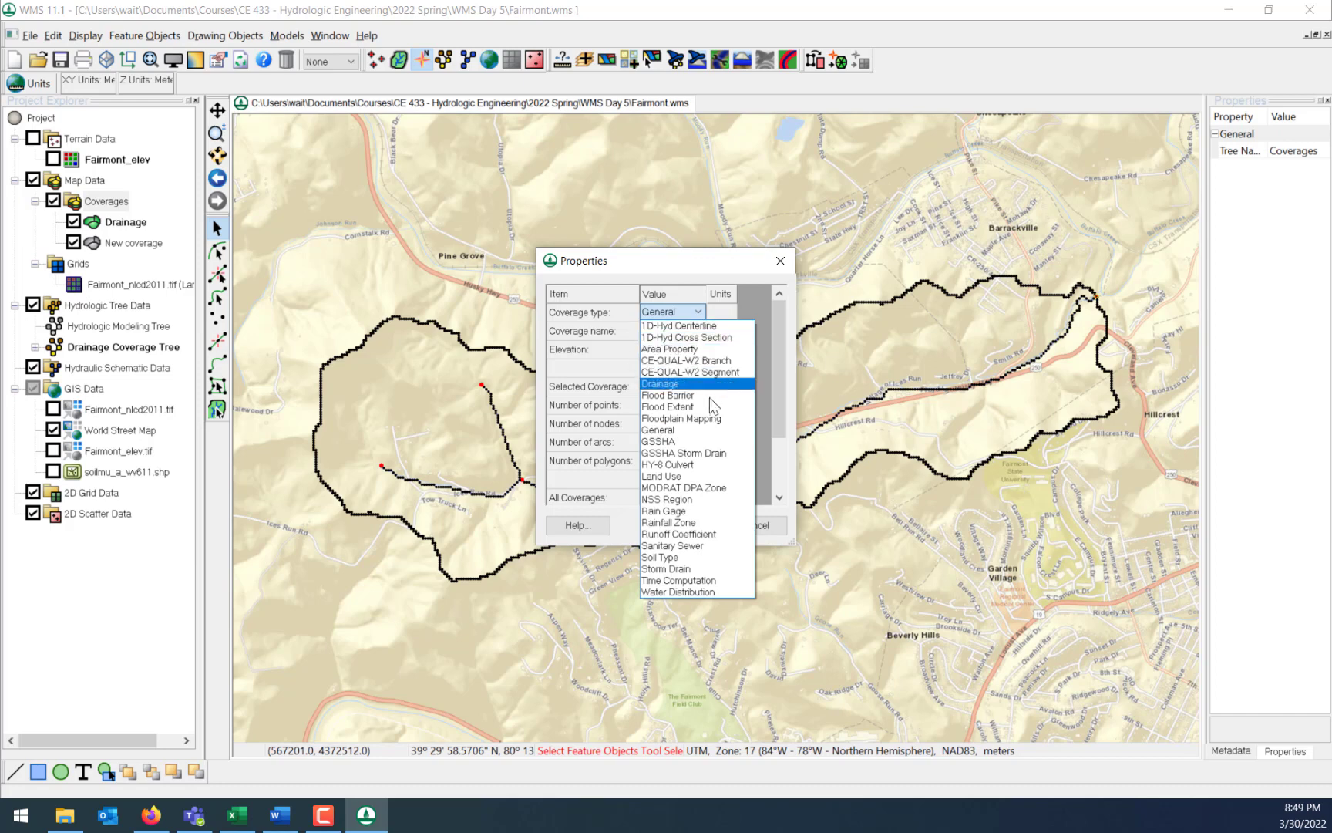
click(694, 555)
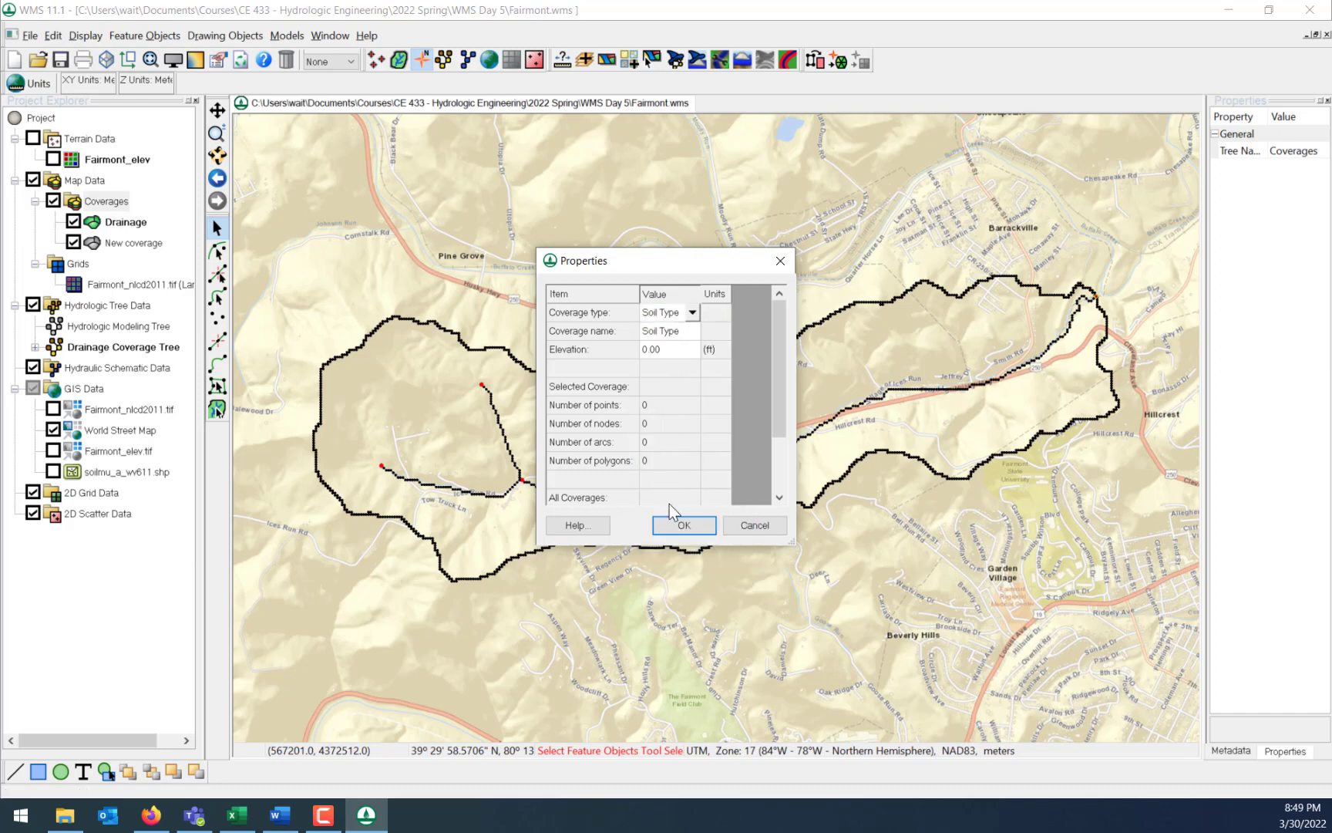
click(684, 525)
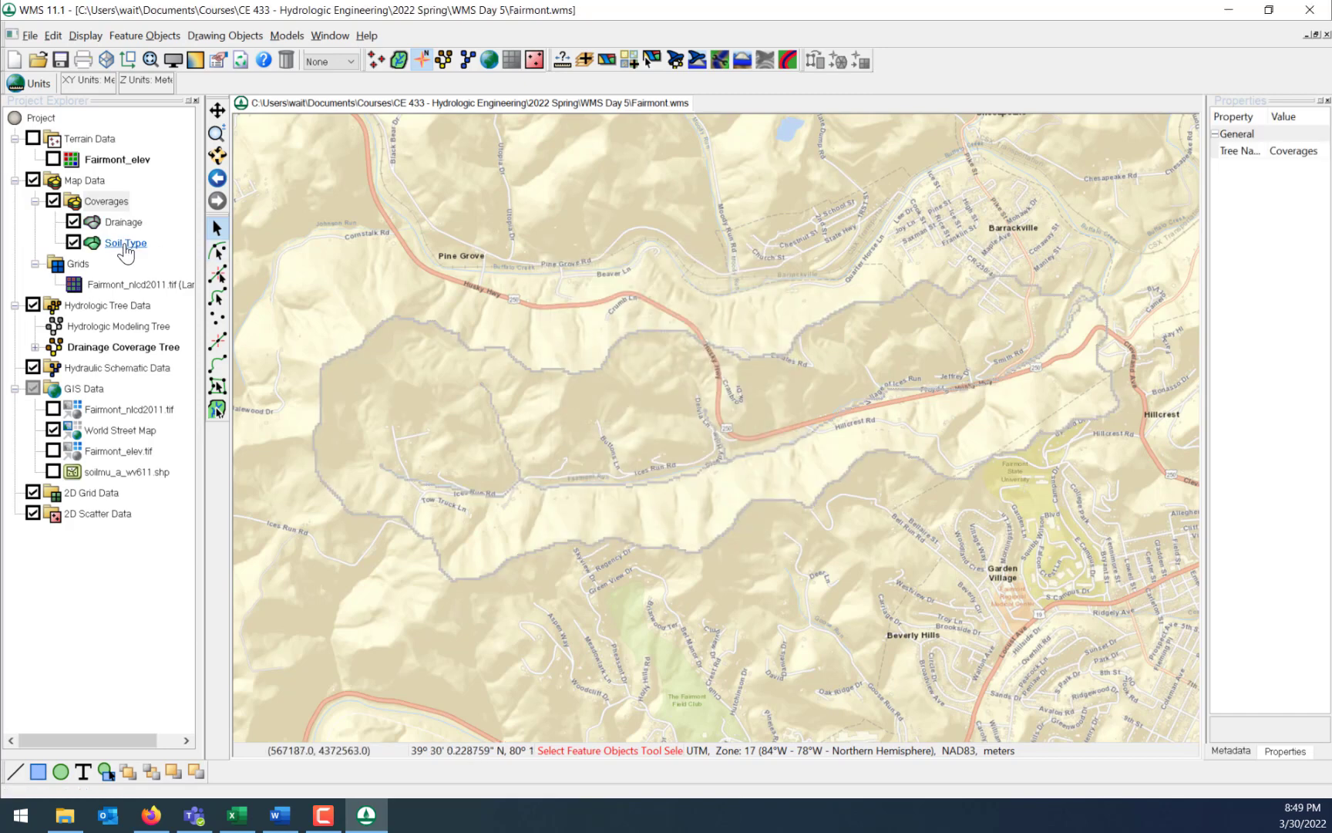
Open the NRCS data join options for the soilmu_a_wv611.shp soil layer.
right_click(125, 475)
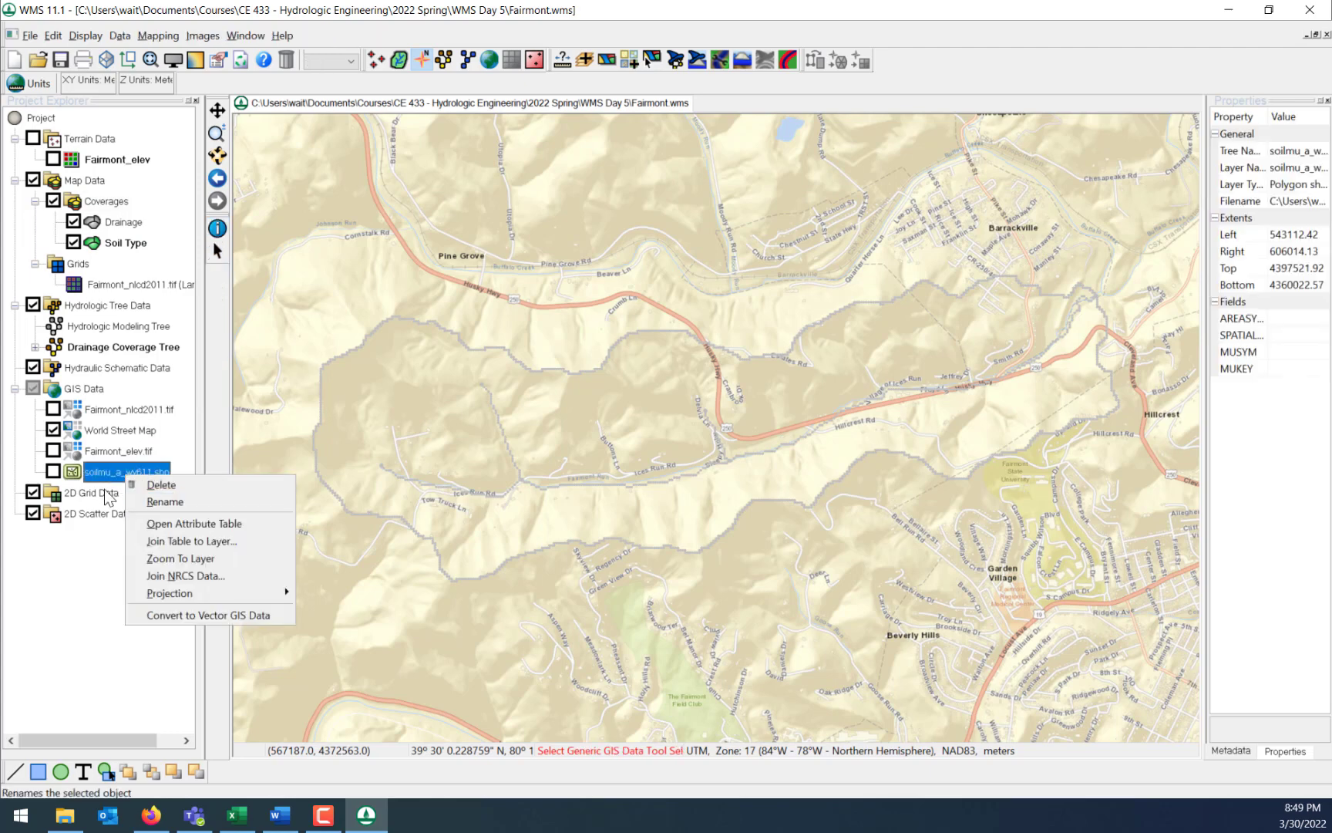
right_click(96, 475)
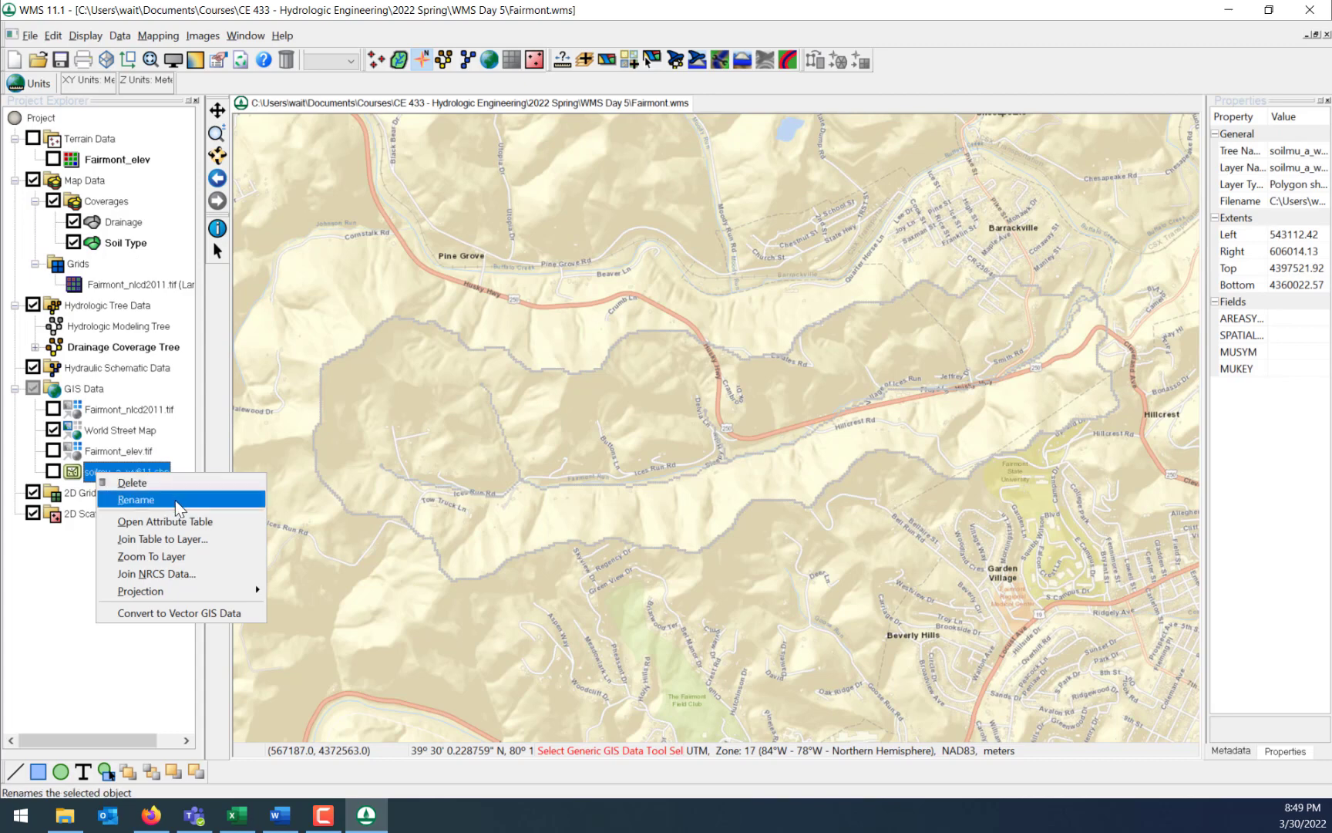
click(177, 573)
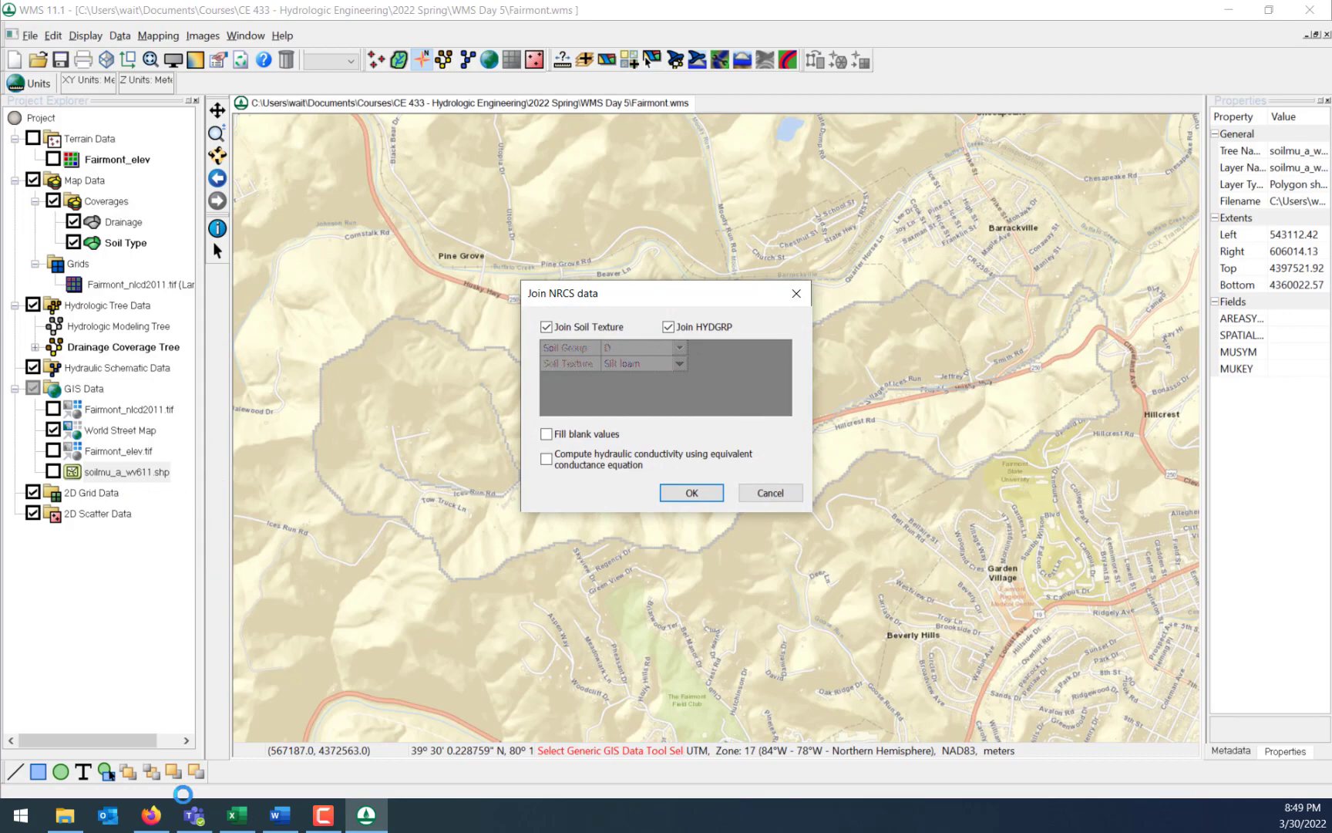
Switch to File Explorer, examine the soil database files in the Fairmont_ssurgo folder sorted by size, and return to WMS.
click(68, 818)
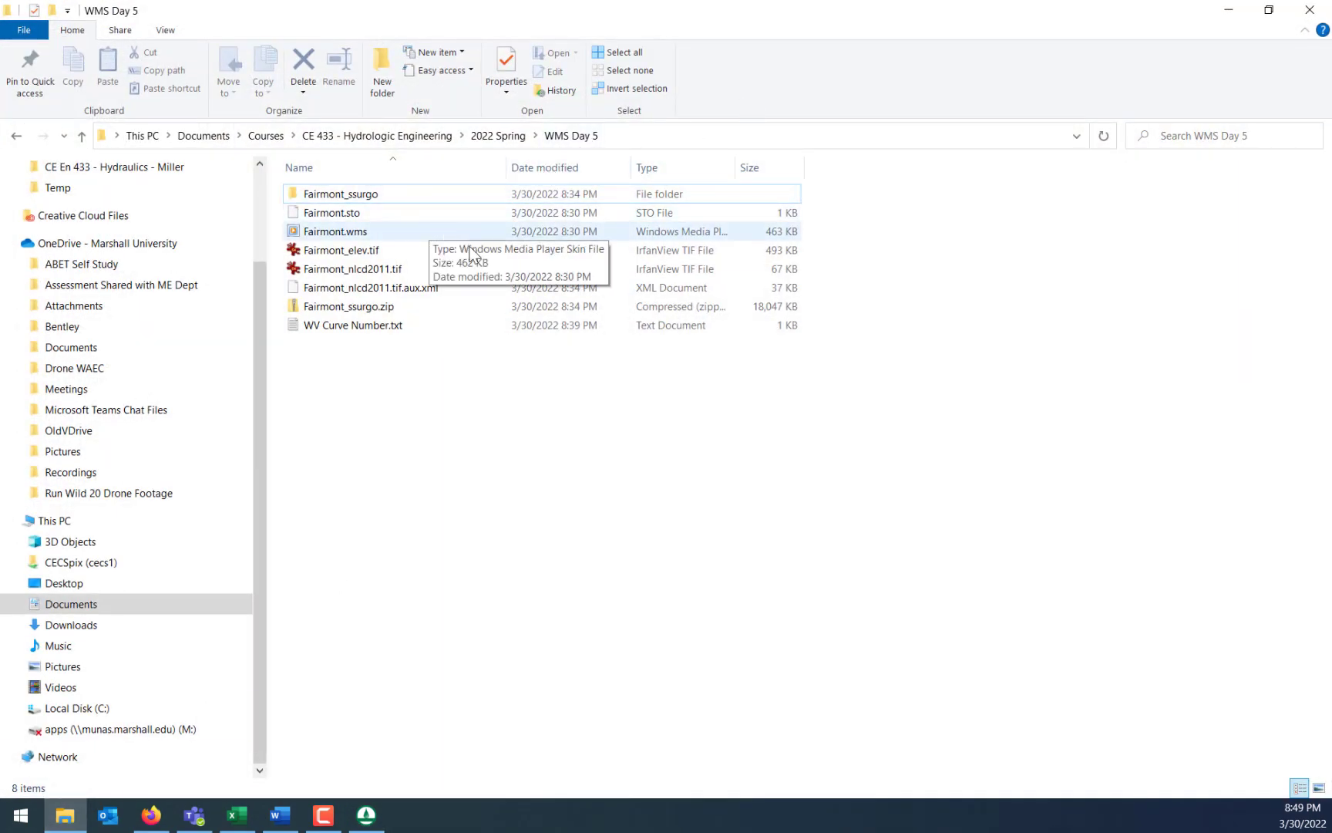
click(358, 195)
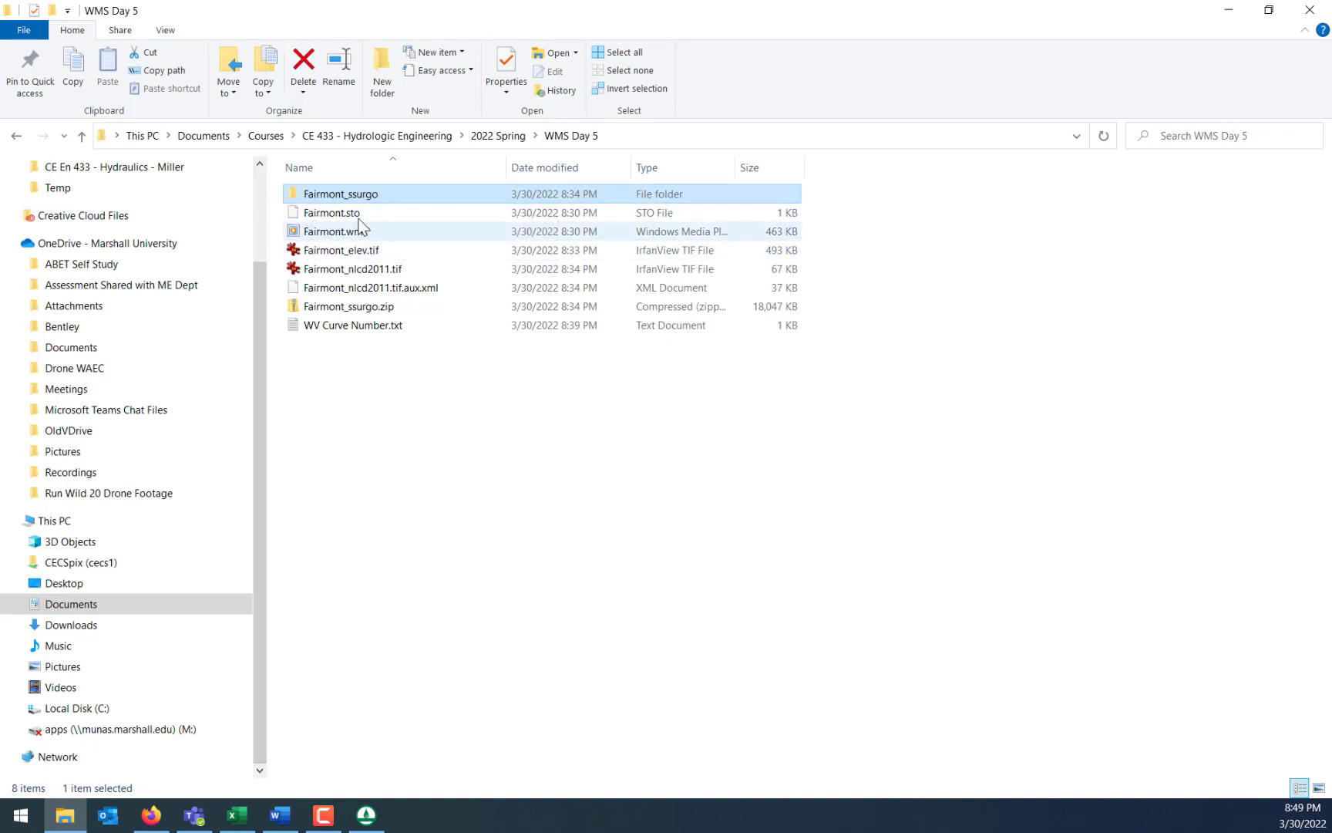
double_click(362, 193)
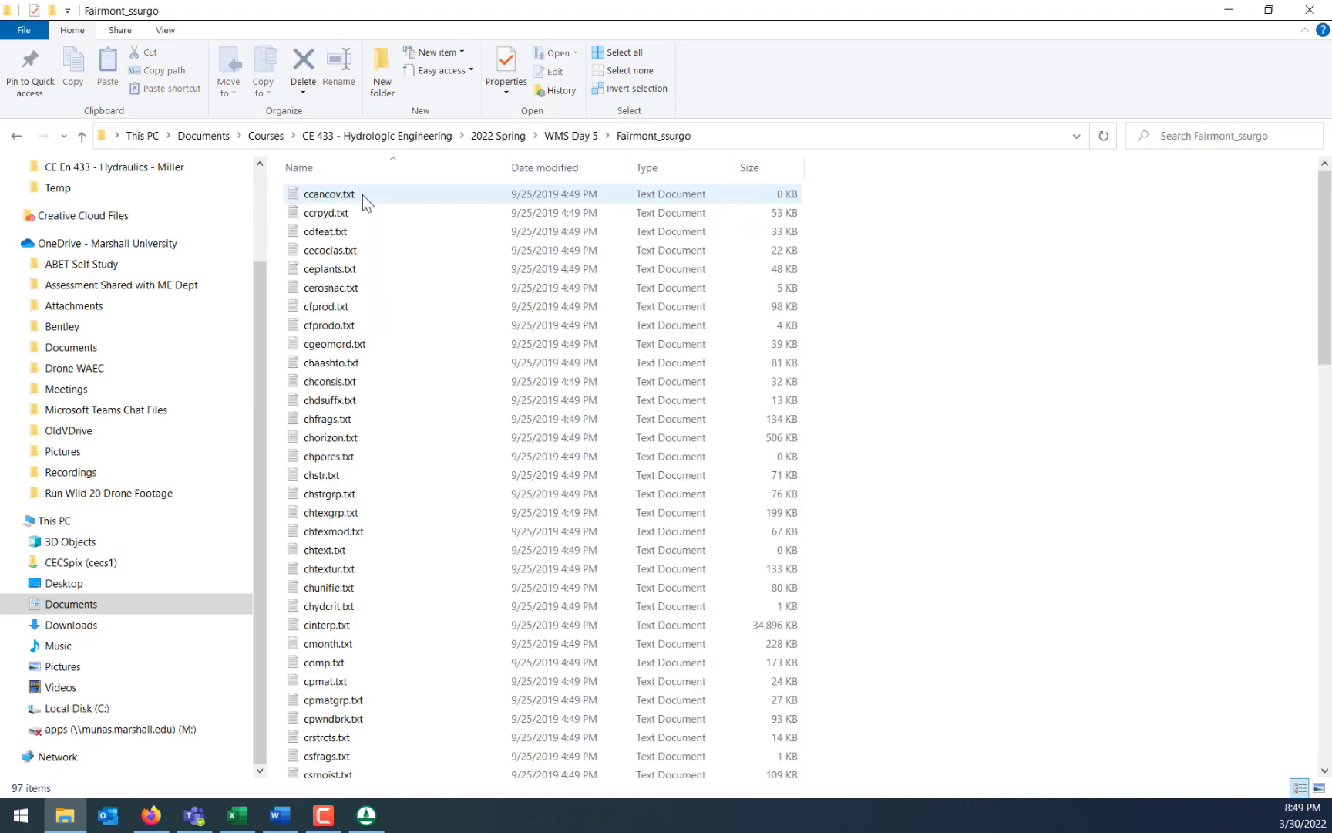
click(767, 168)
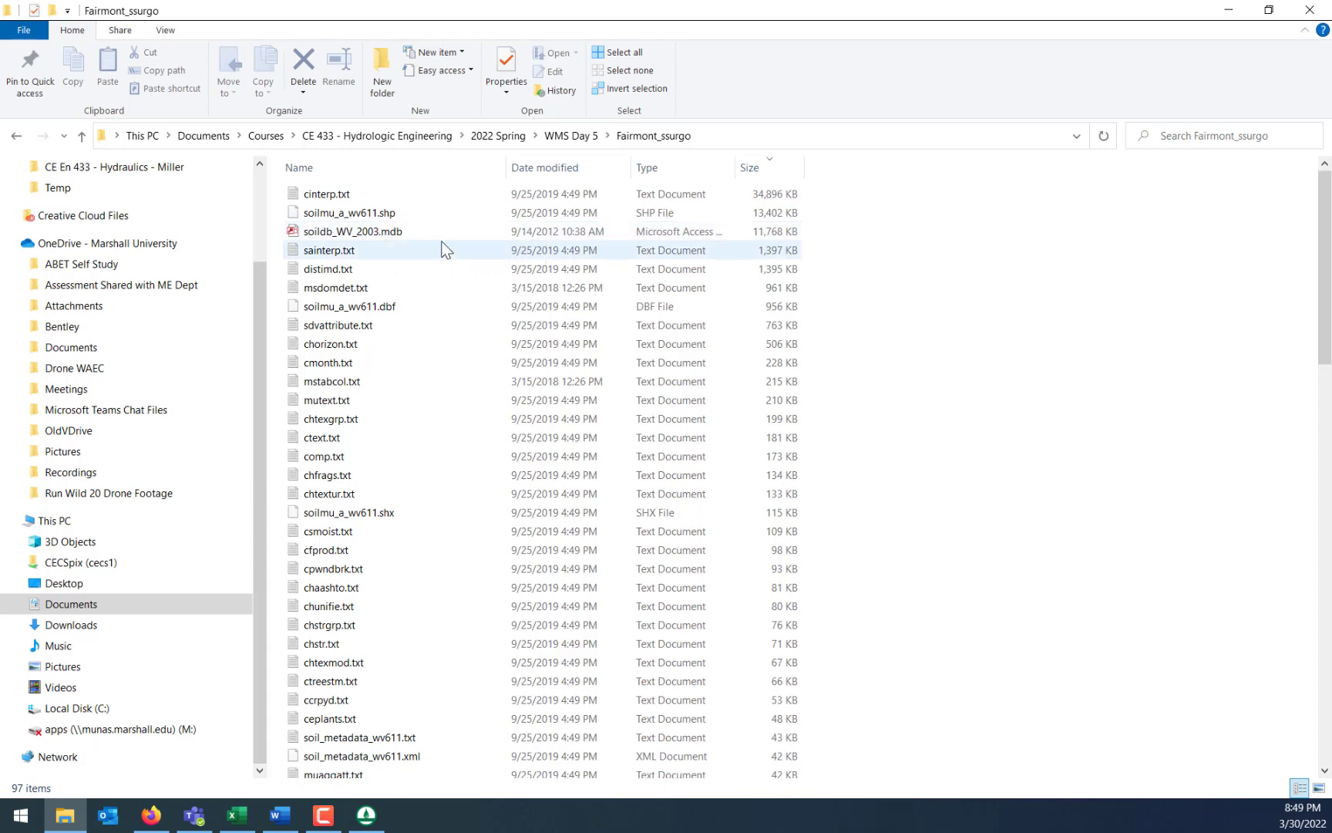
scroll(535, 287, down, 8)
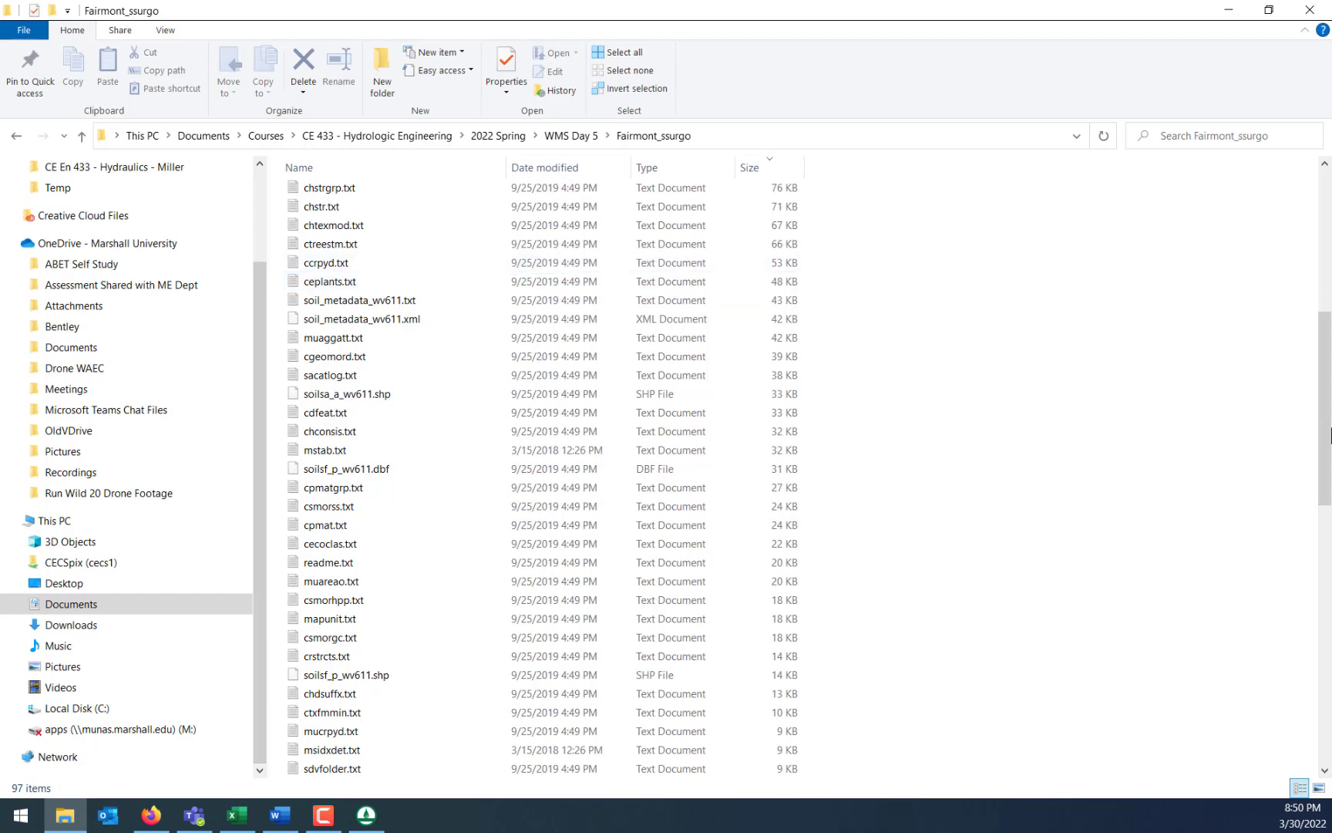
drag(1328, 434, 1329, 655)
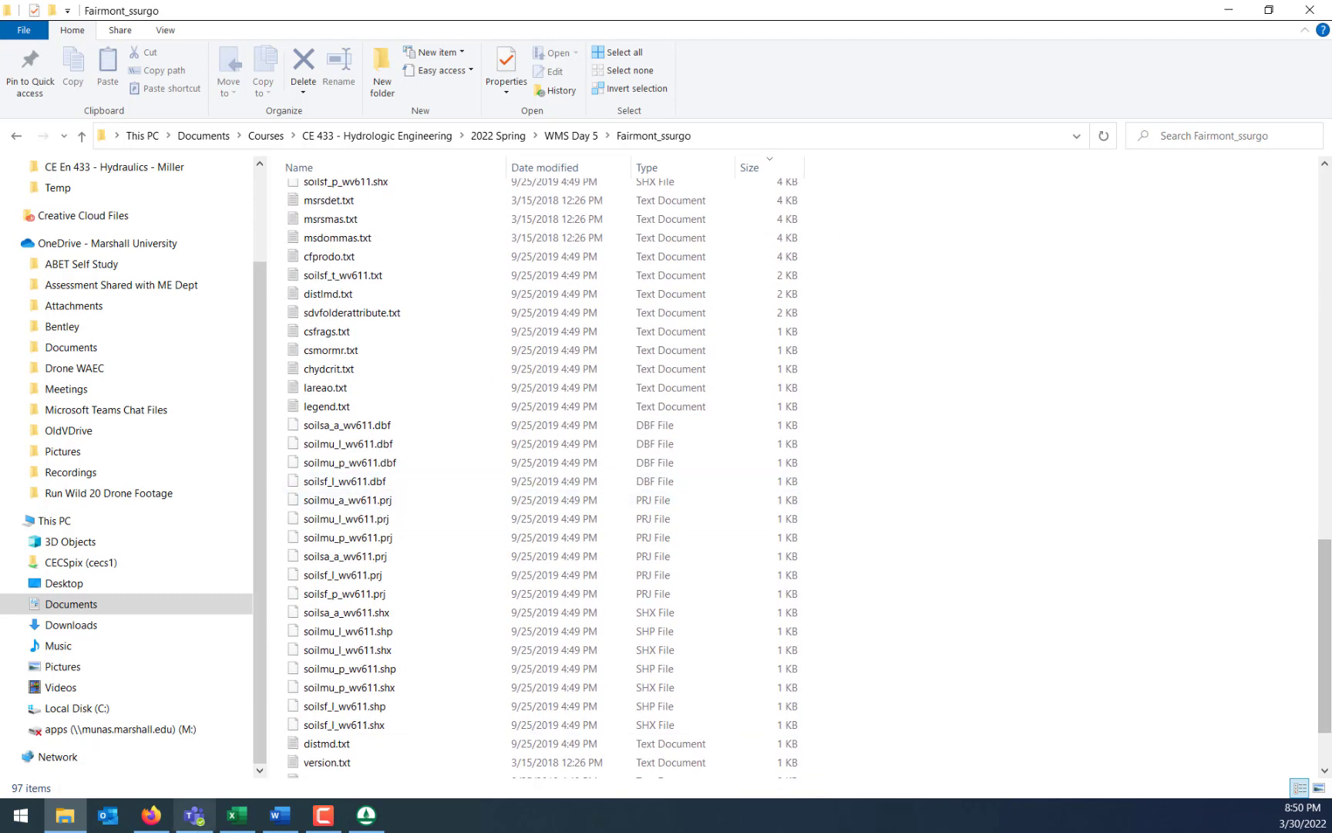
click(370, 819)
click(375, 826)
click(65, 816)
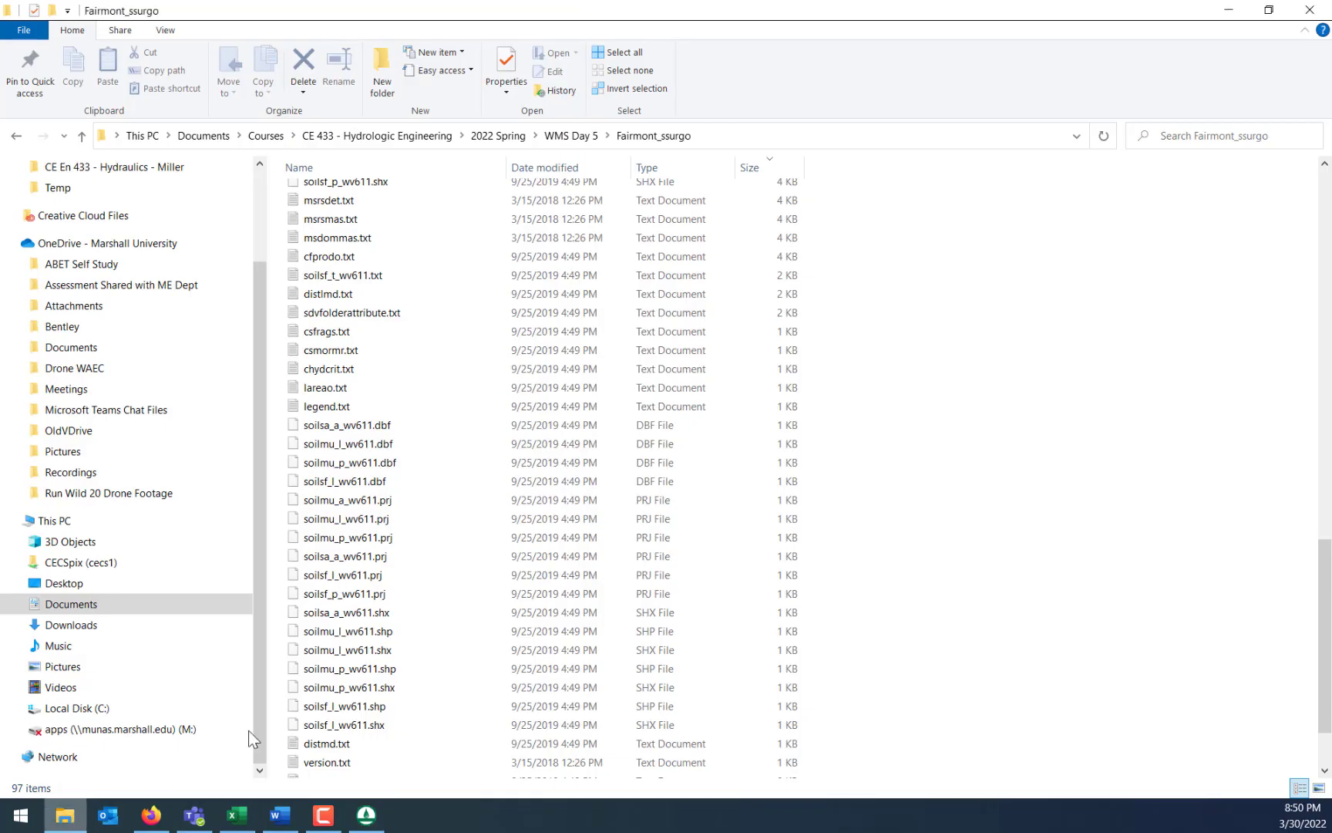
click(384, 822)
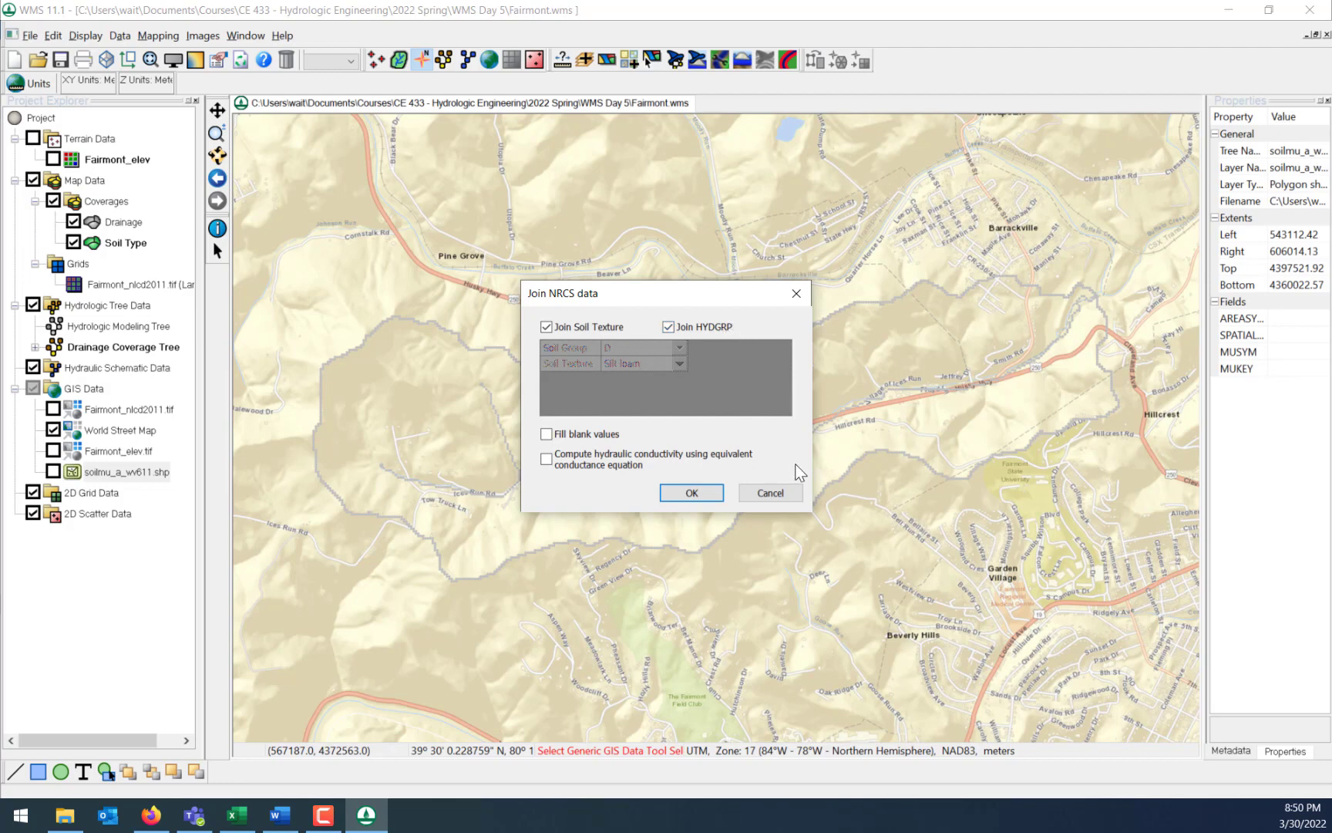
Join the NRCS soil texture and HYDGRP data to soilmu_a_wv611.shp, leaving blank values unfilled.
click(546, 435)
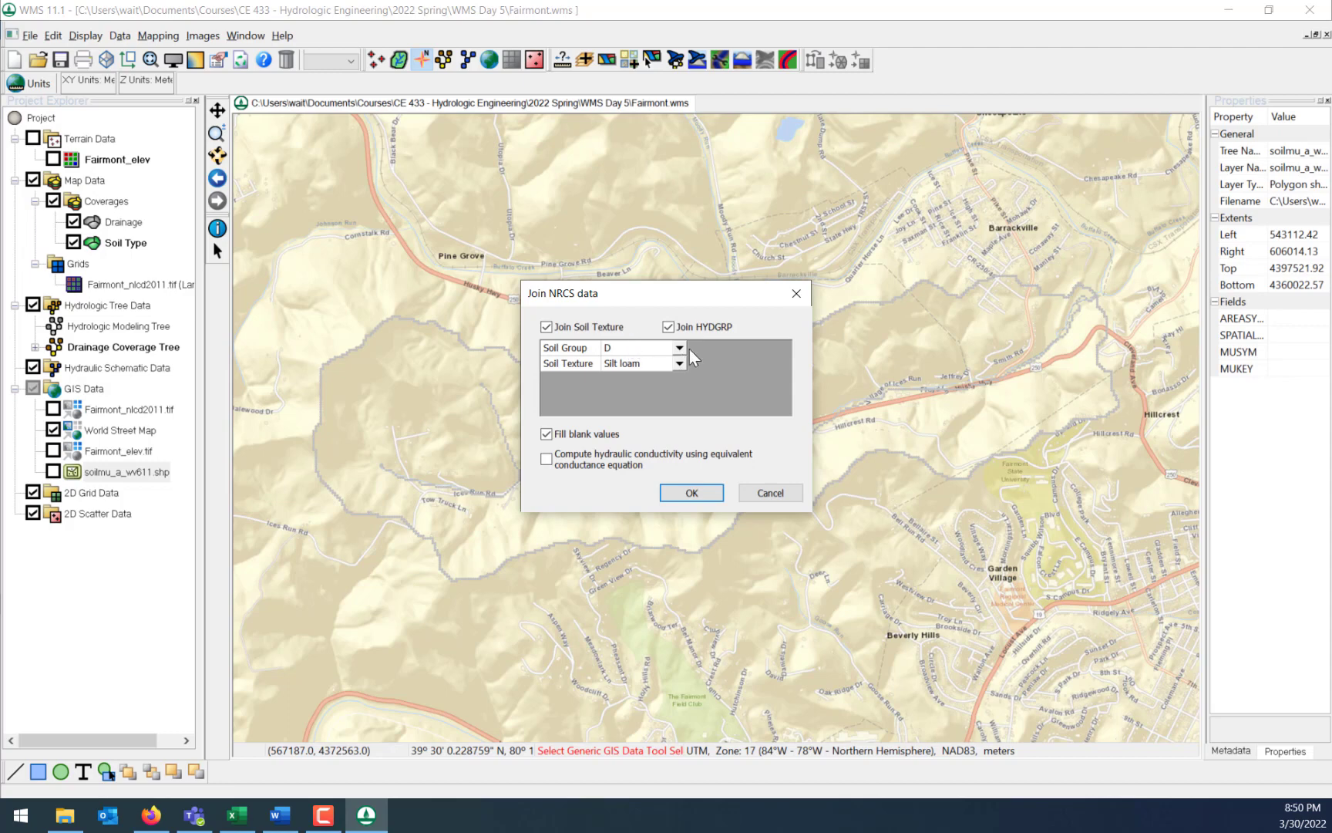
click(547, 435)
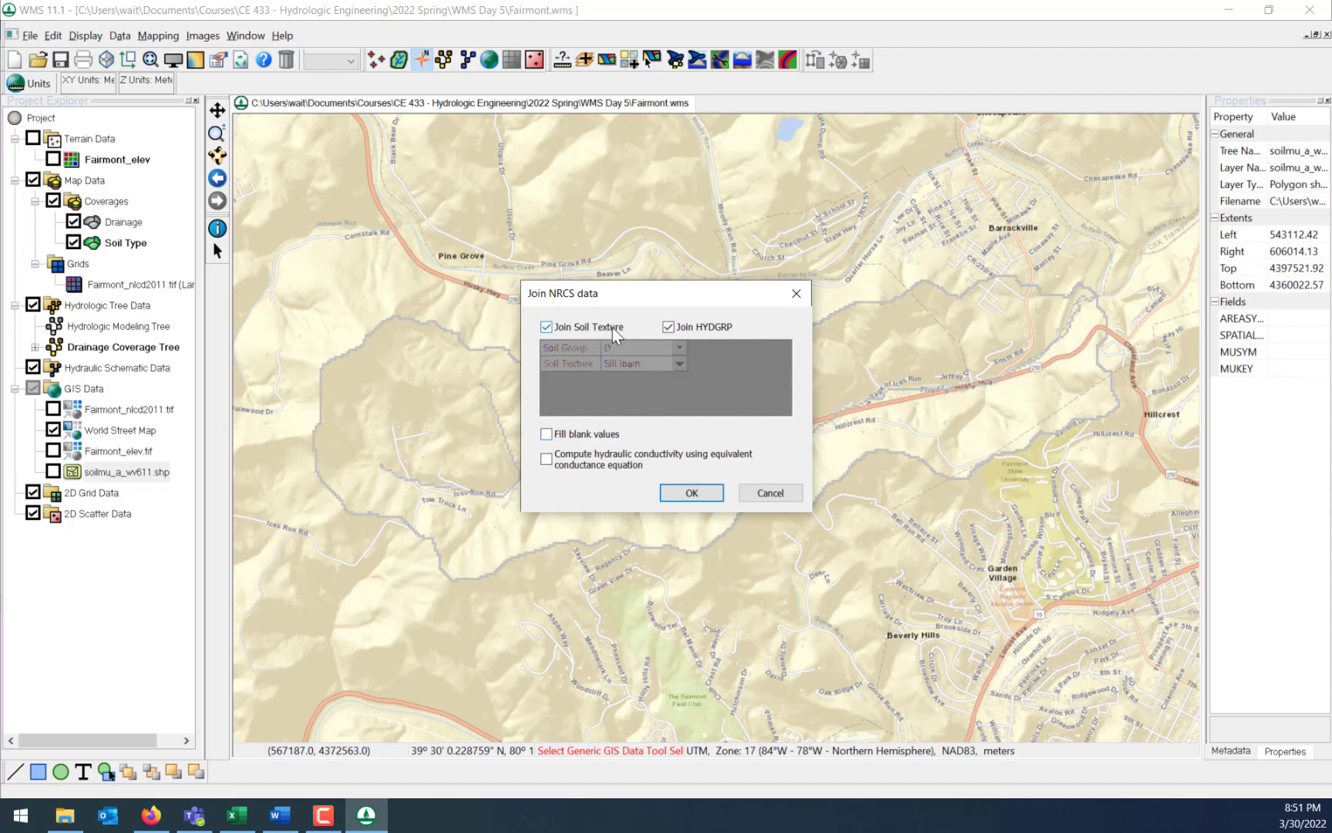
click(700, 491)
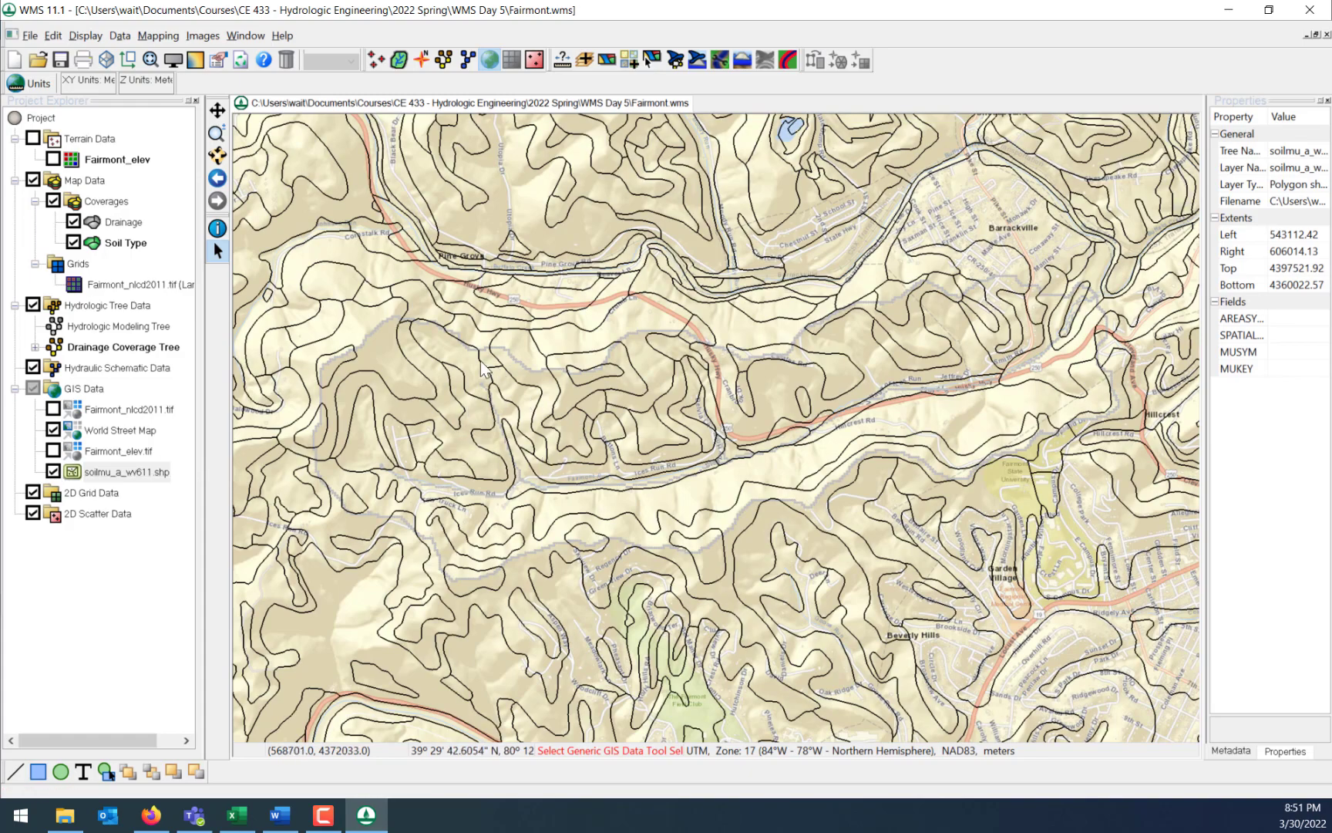
Identify several soil polygons in and around the watershed to check their joined attributes, such as HYDGRP and TEXTURE.
click(217, 228)
click(488, 420)
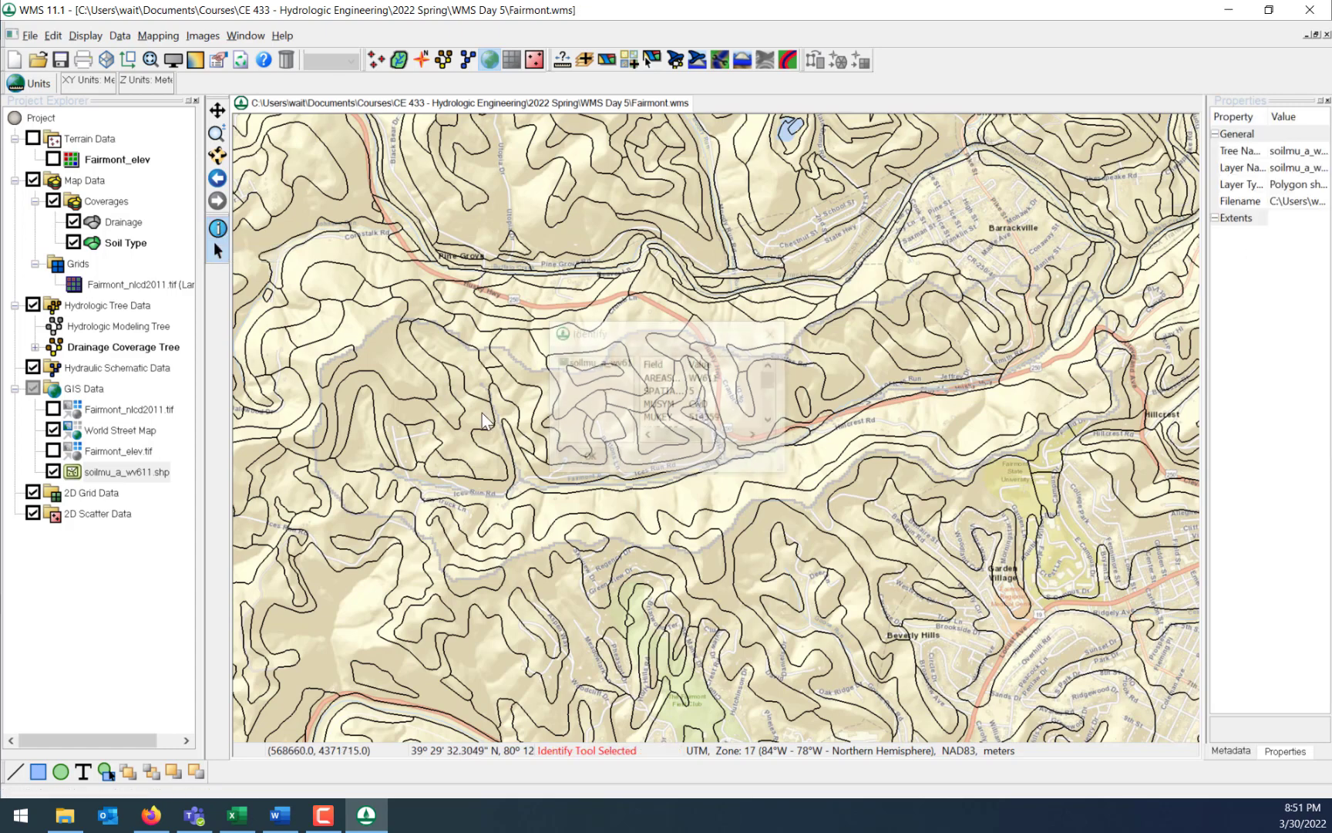
drag(787, 474, 890, 592)
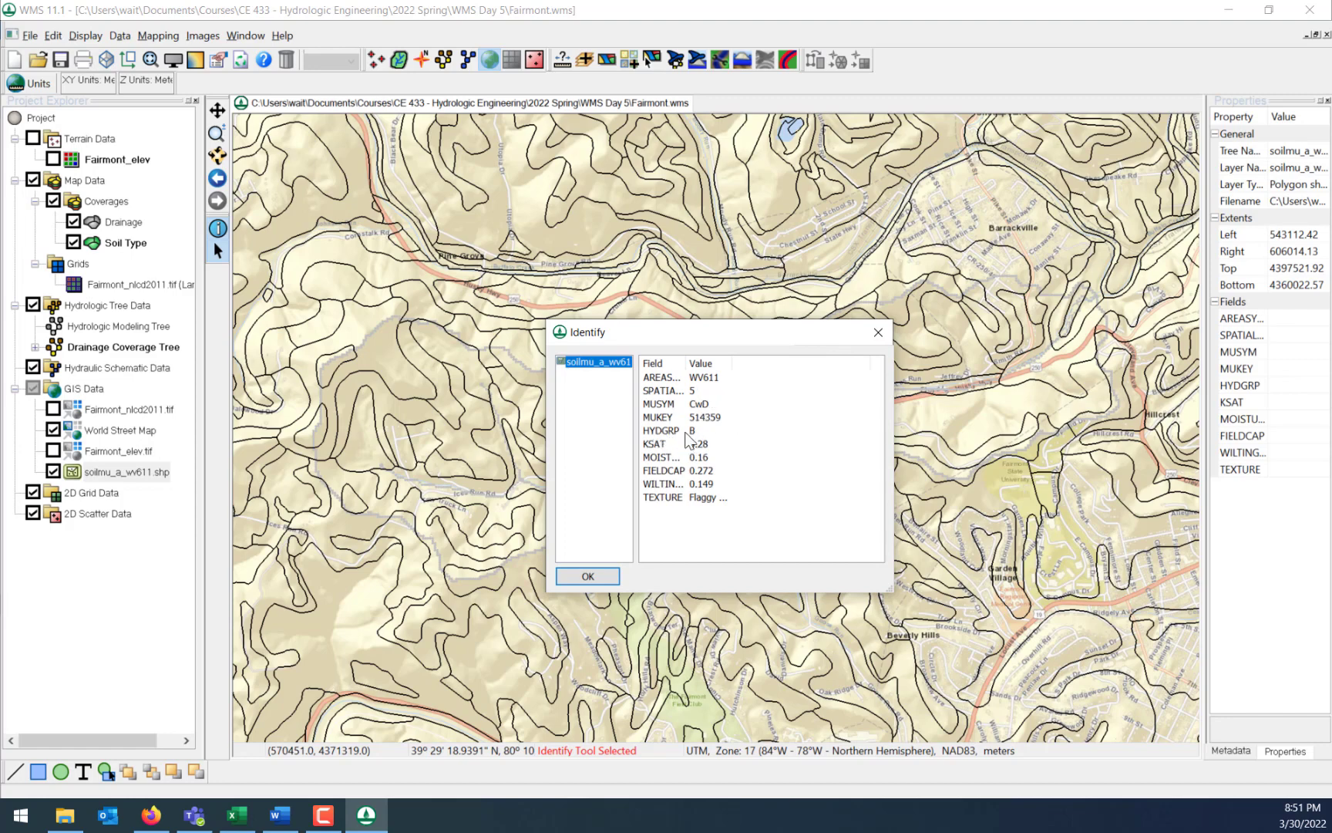
click(878, 333)
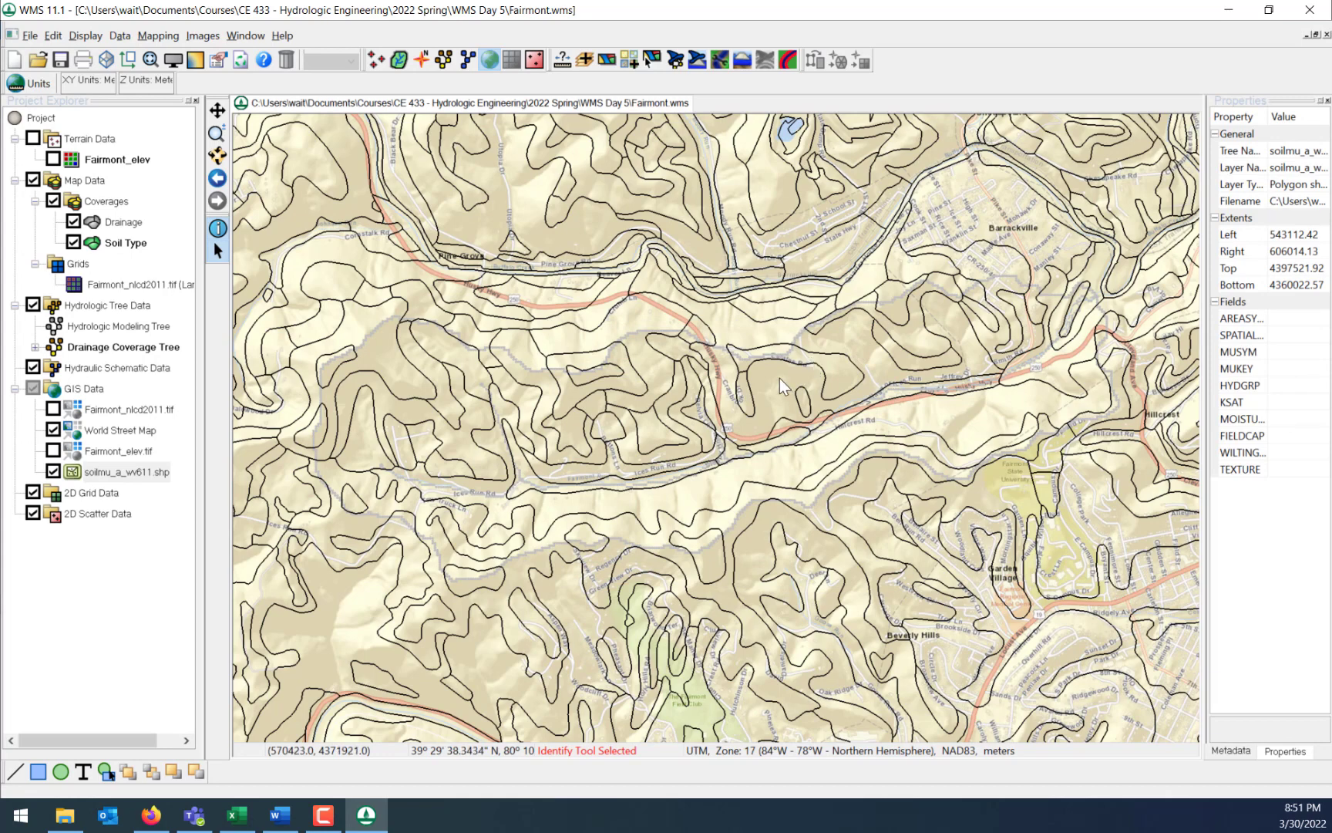
click(807, 408)
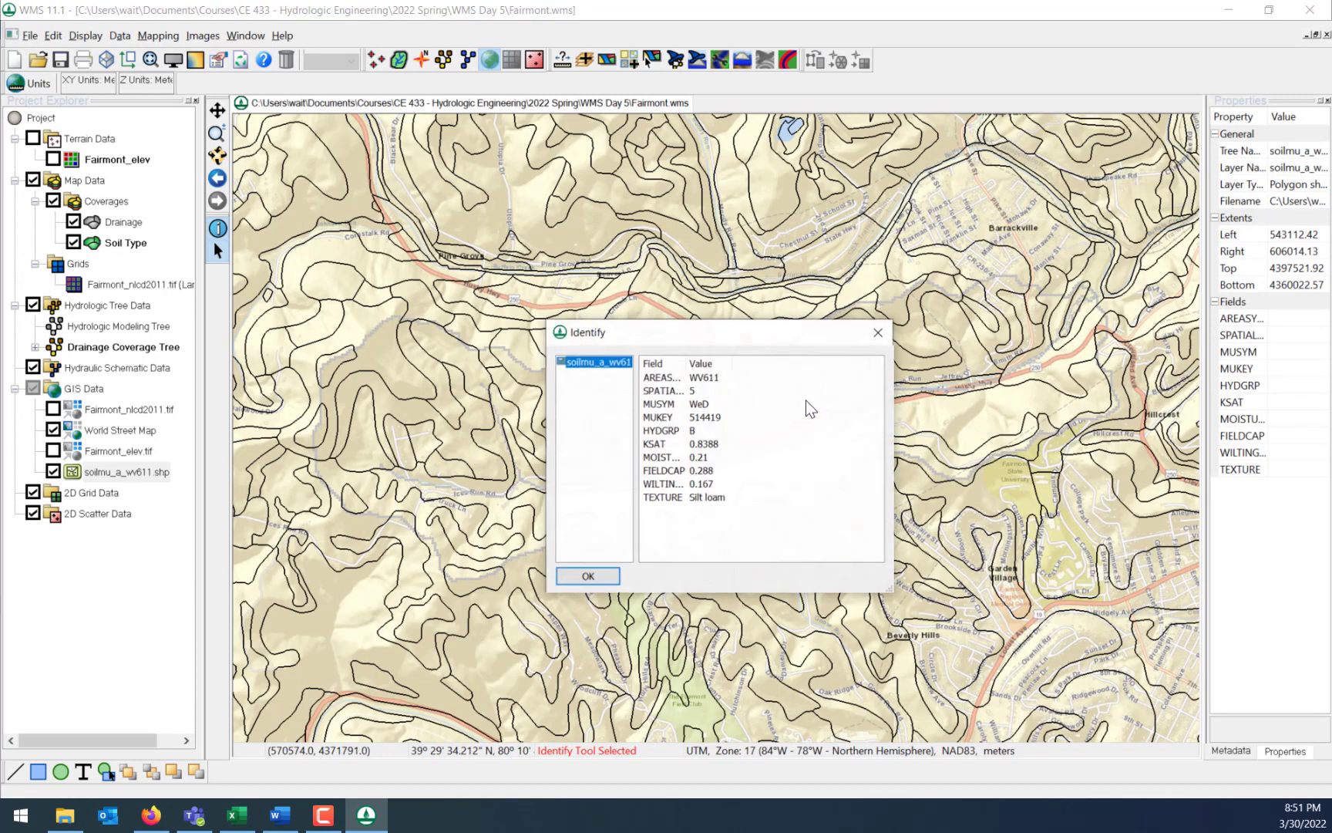
click(878, 337)
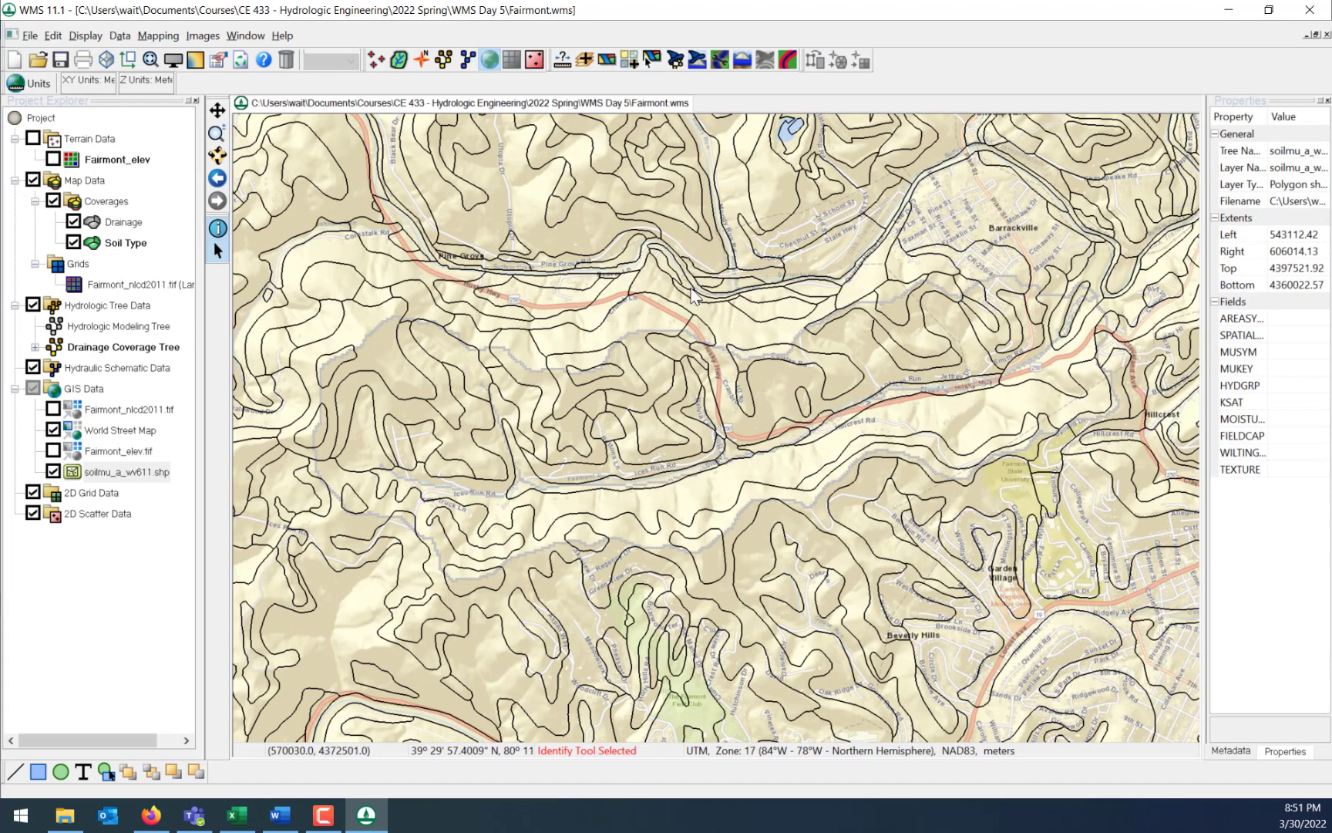
click(562, 324)
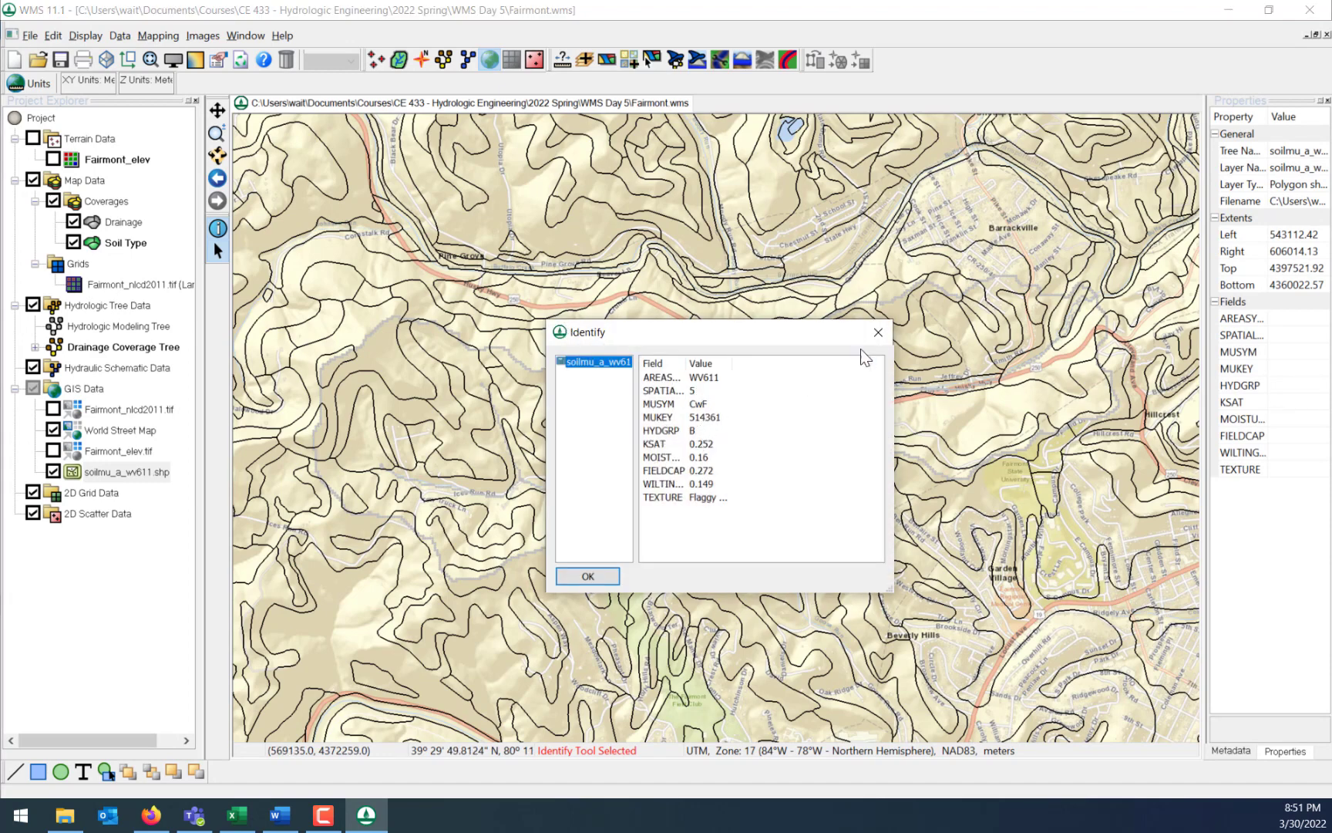
click(878, 331)
click(333, 365)
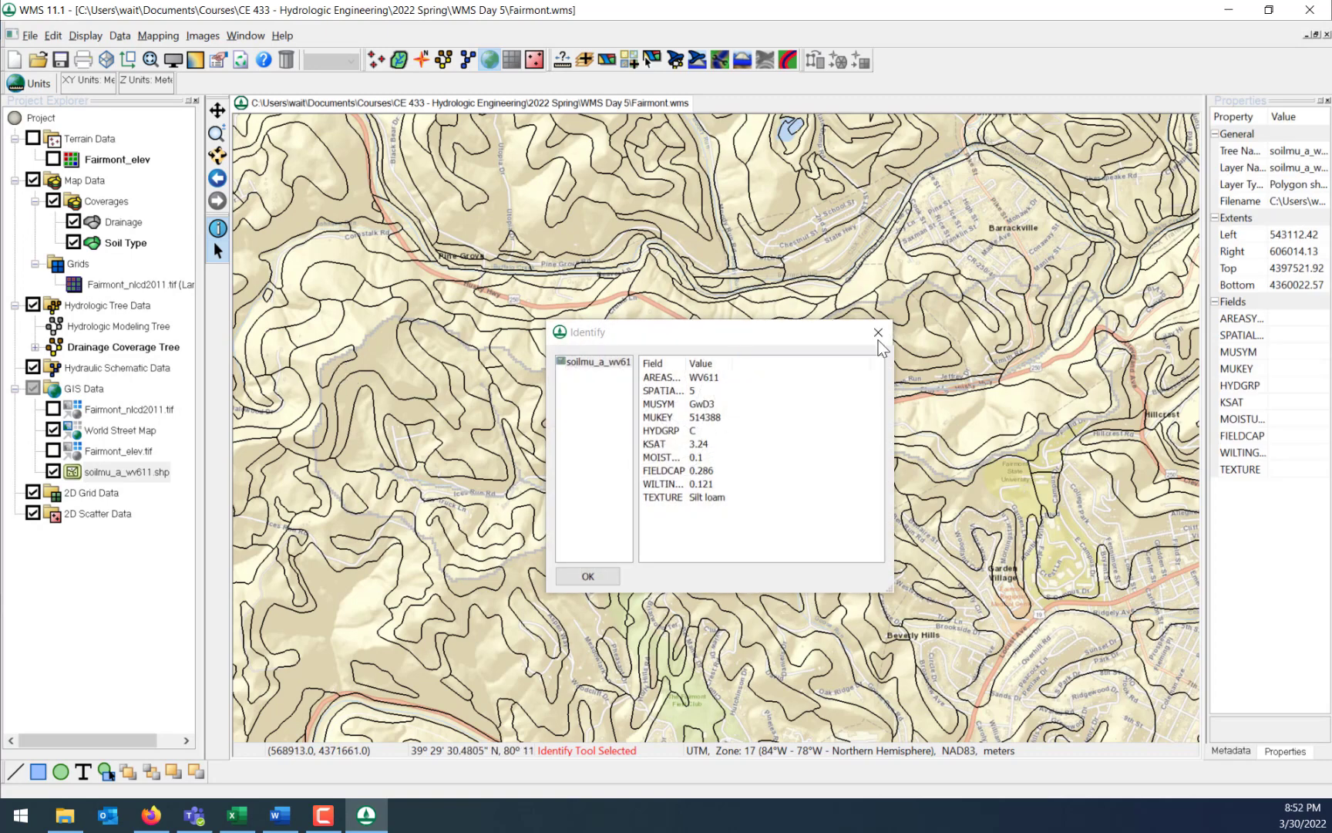
click(613, 572)
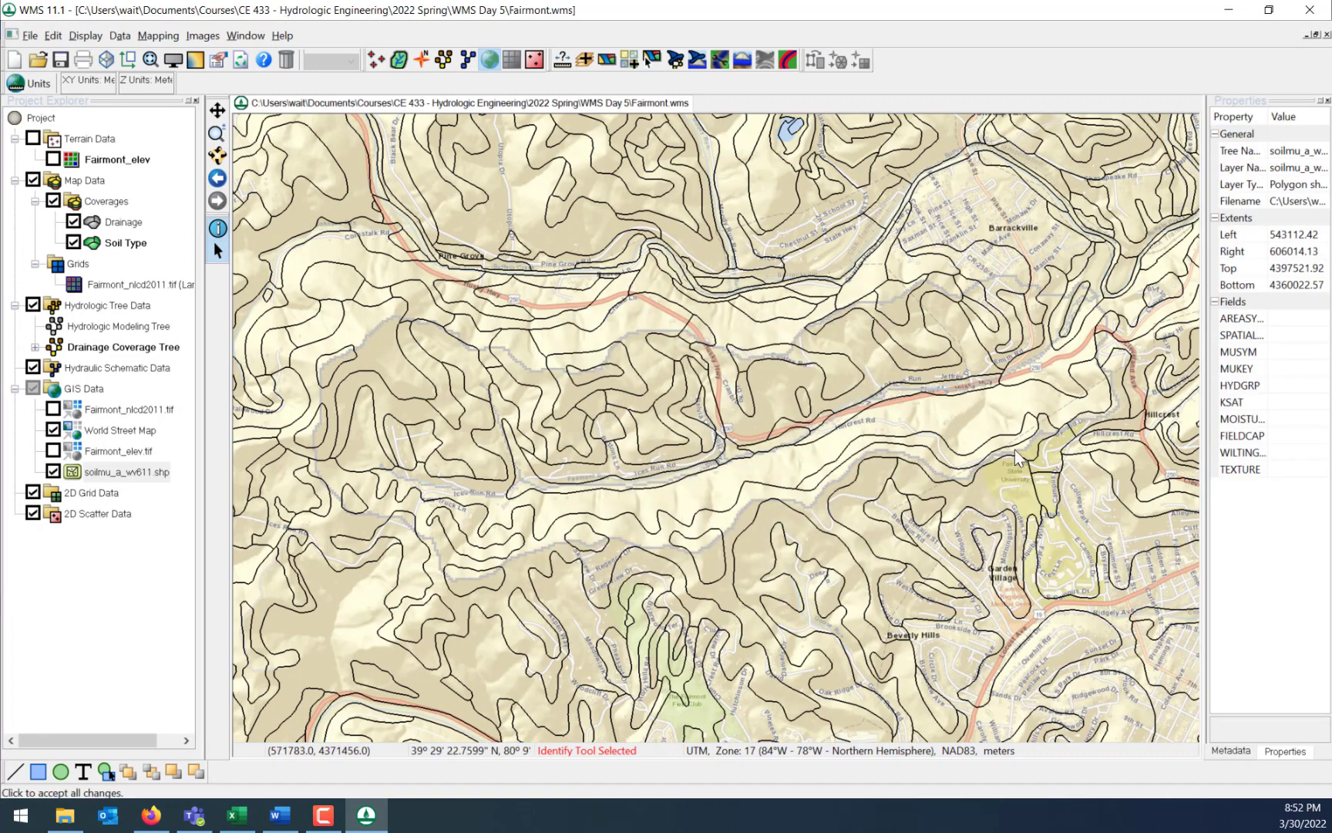
click(985, 420)
click(878, 333)
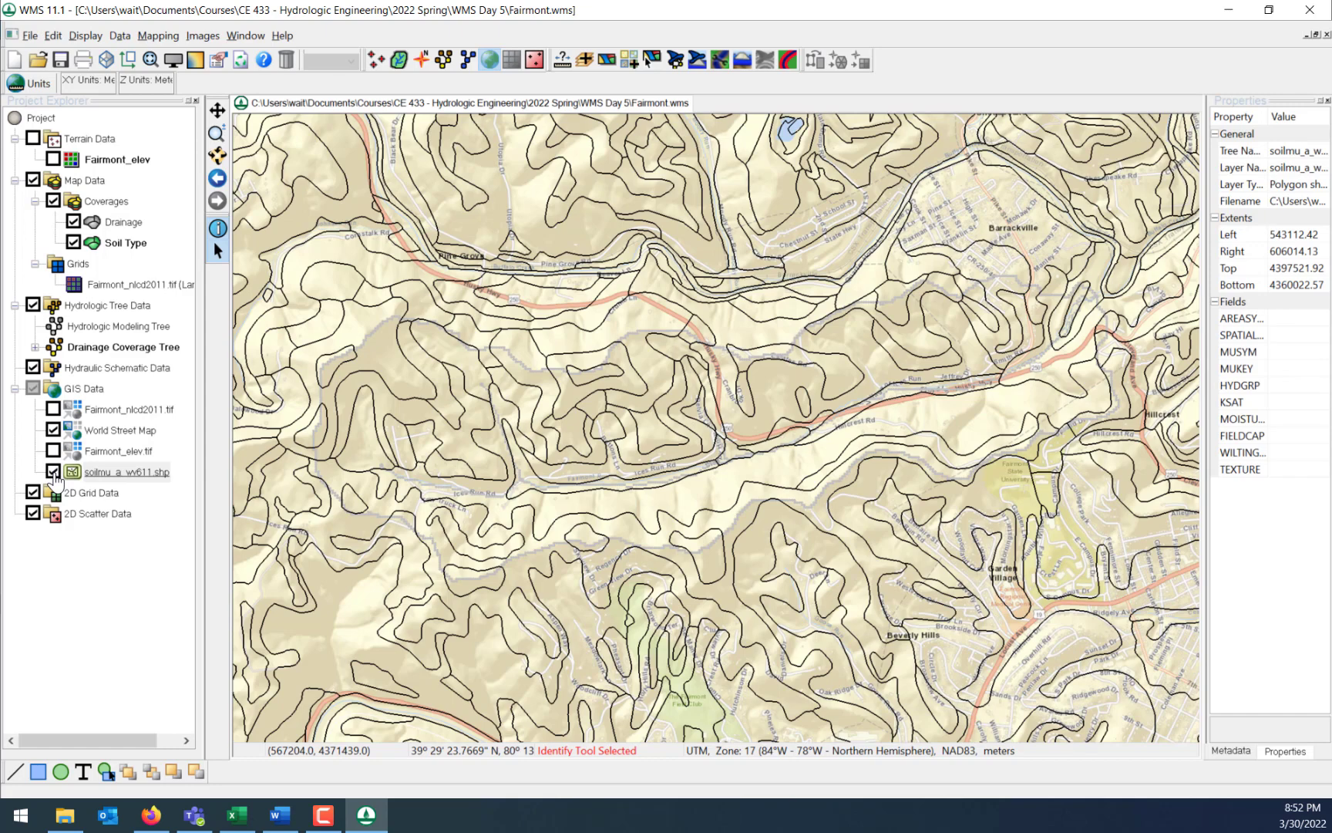
right_click(122, 477)
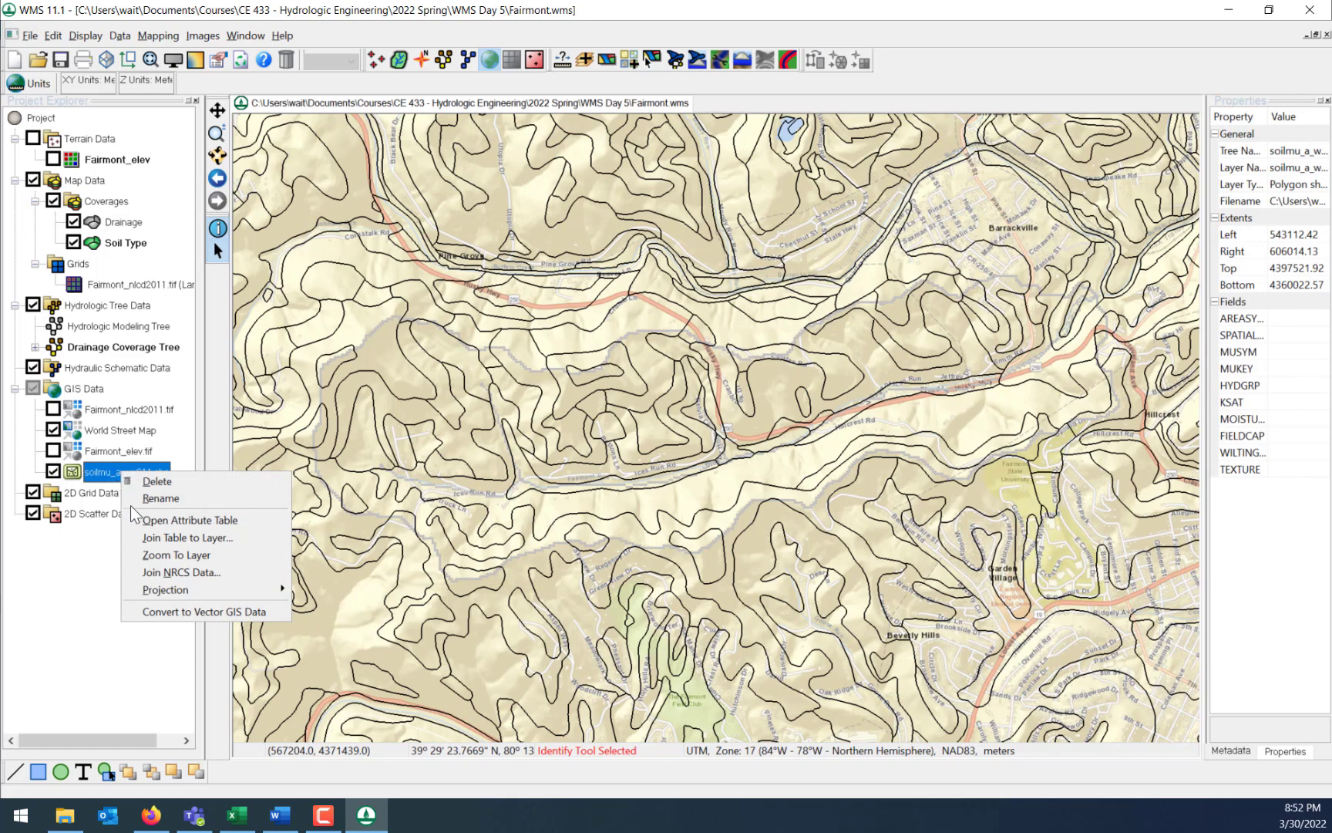
click(35, 532)
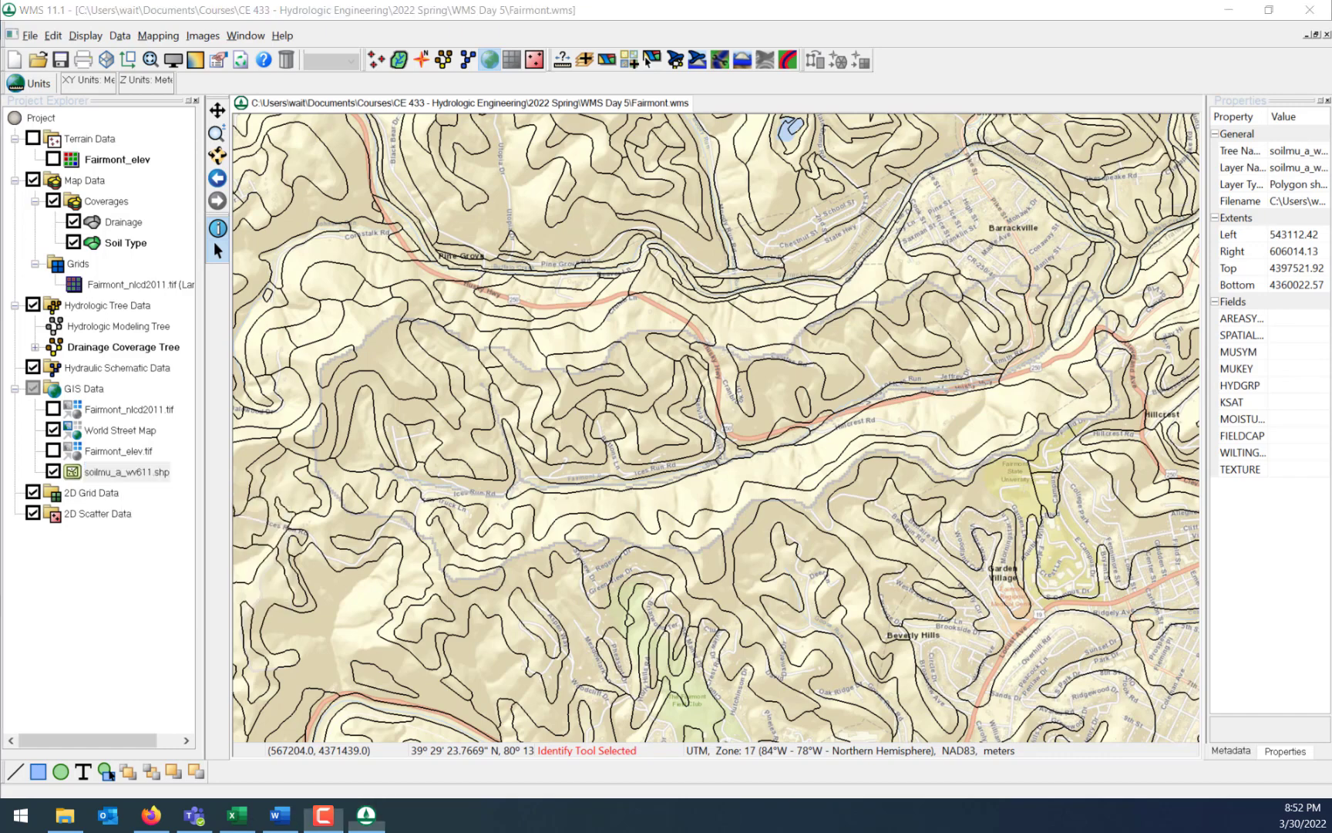
right_click(129, 477)
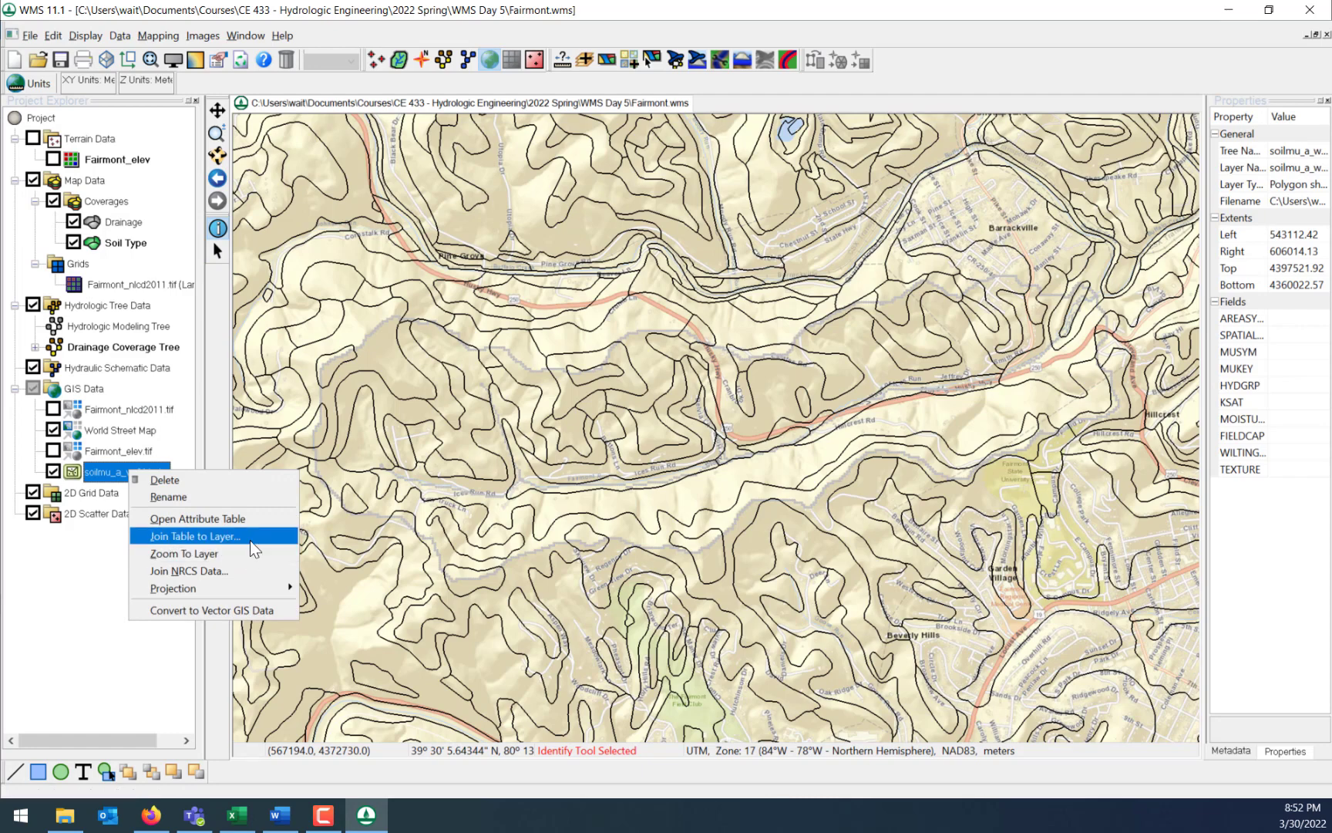
click(239, 571)
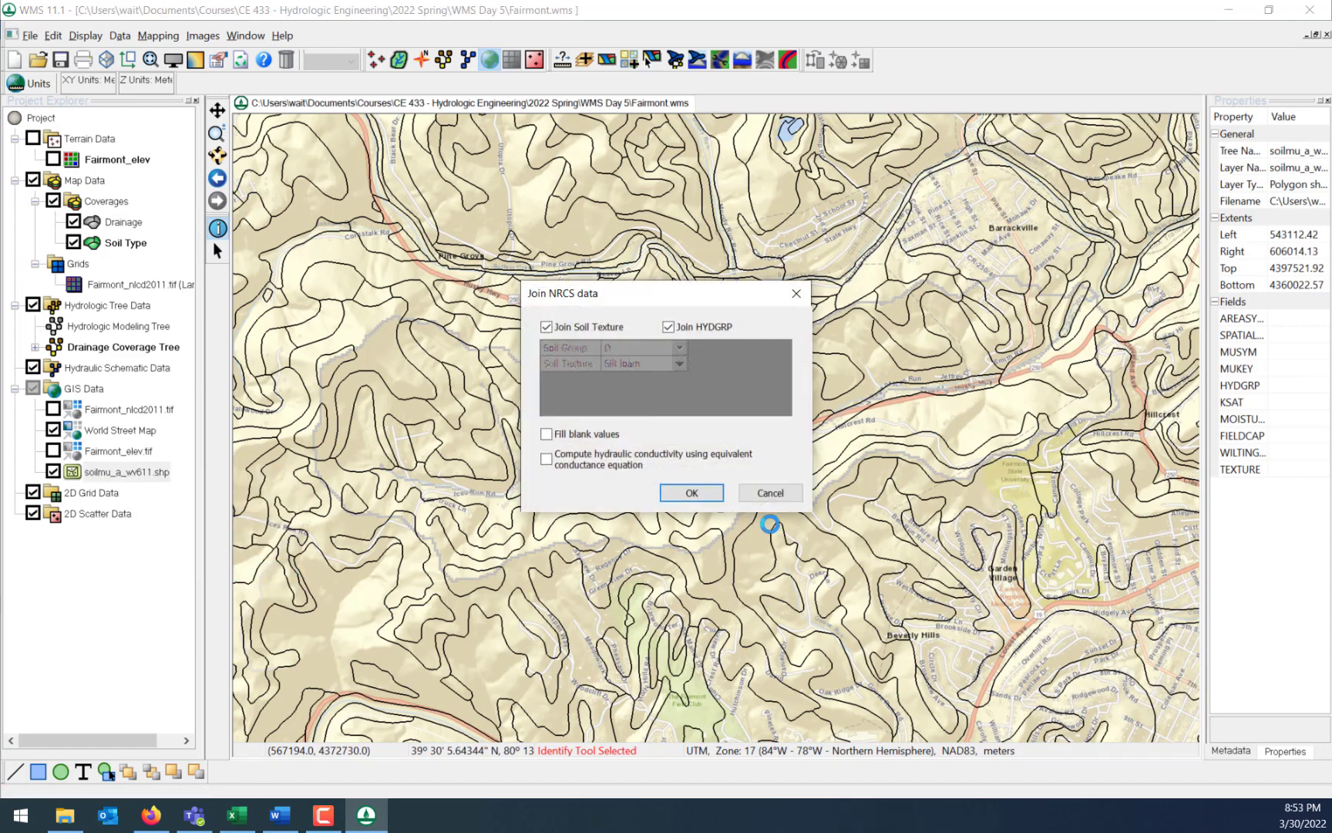
click(777, 495)
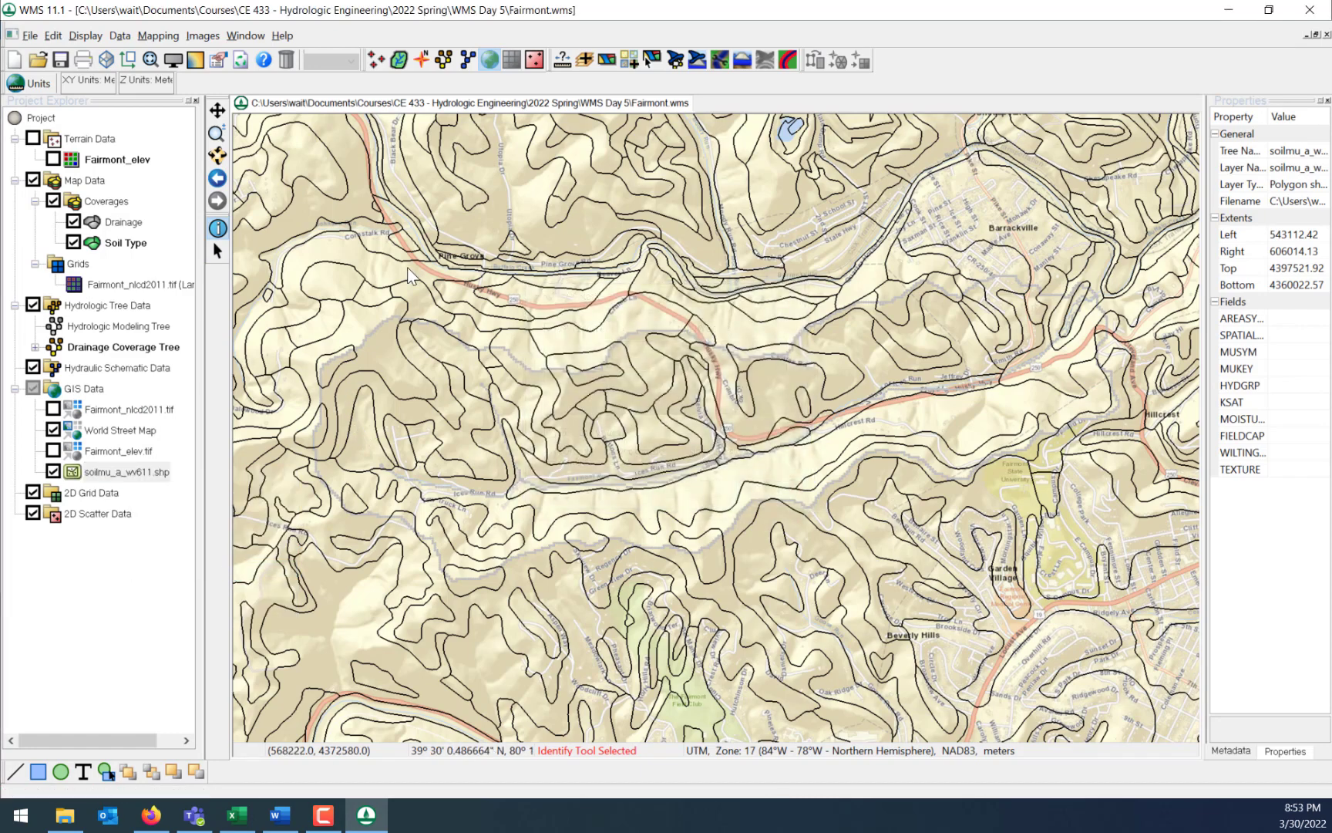
Select all soil polygons in soilmu_a_wv611.shp within a box enclosing the whole watershed.
scroll(602, 378, down, 2)
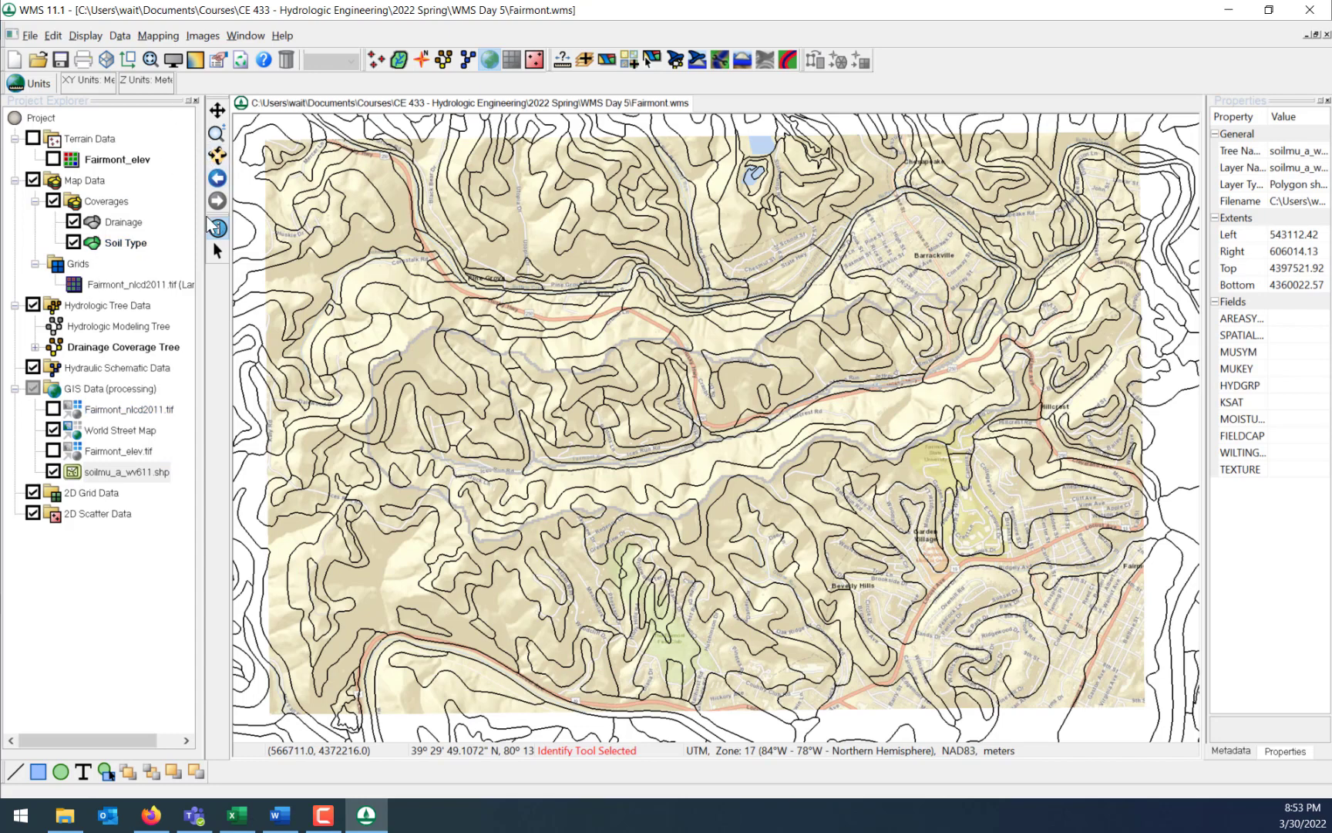
click(218, 250)
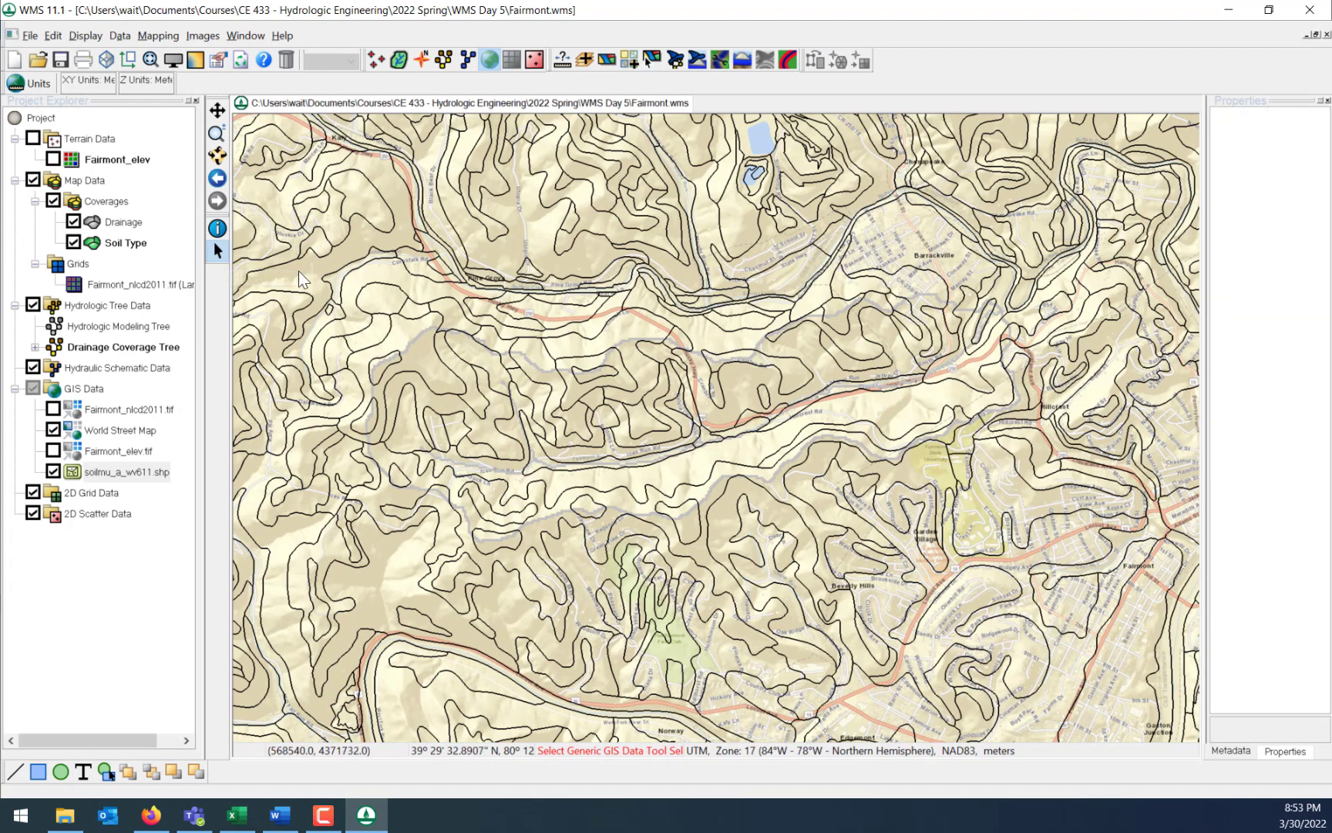
drag(304, 236, 1061, 587)
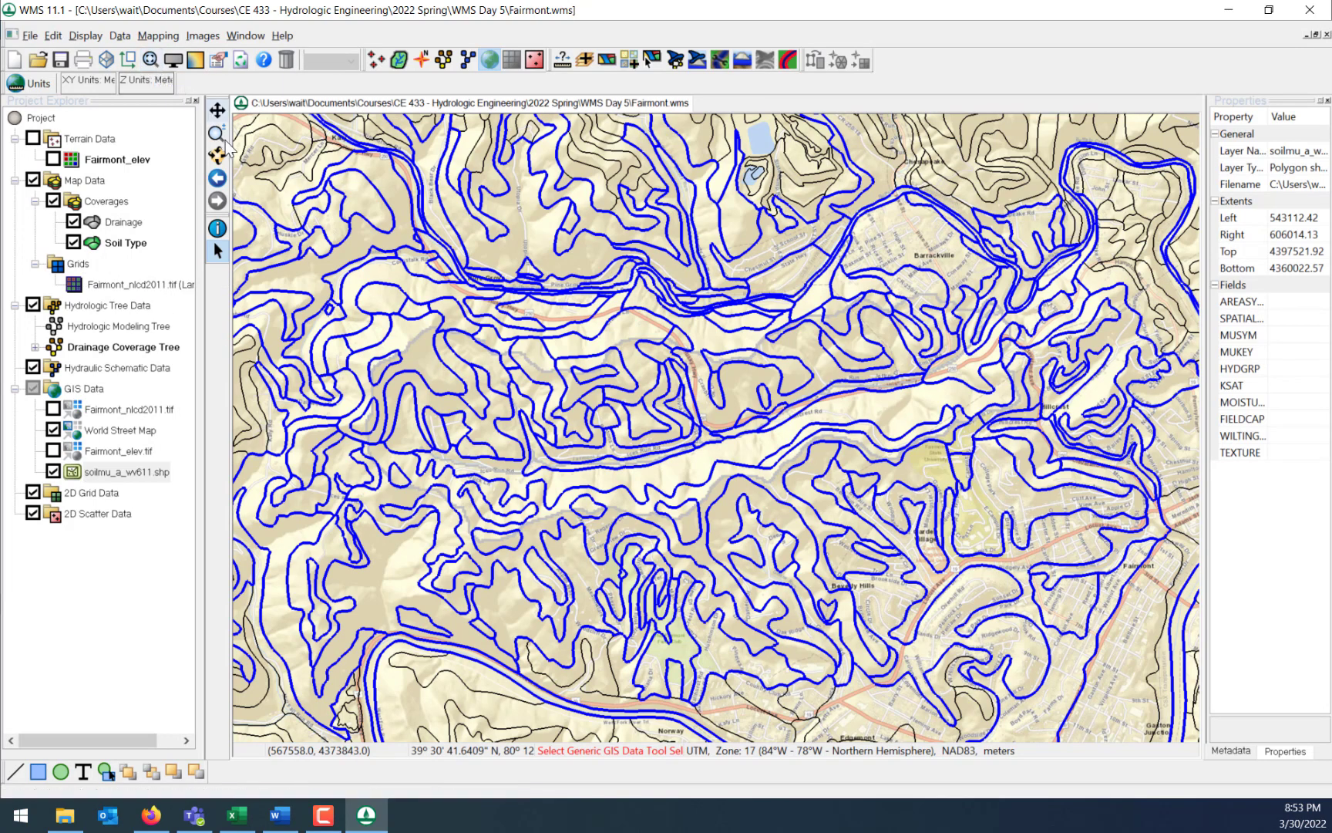
Examine how far the selected soil polygons extend beyond the watershed across the full soil layer.
click(218, 113)
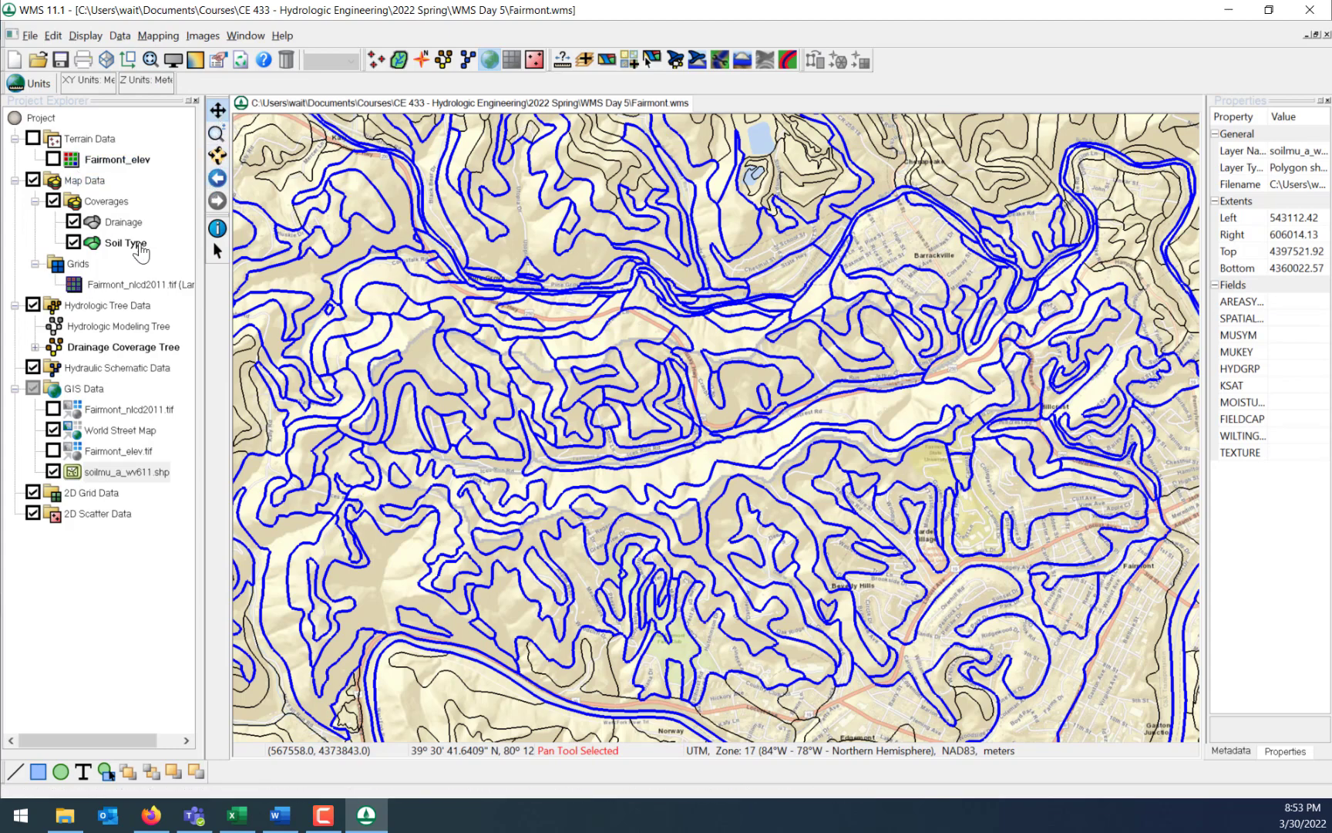
scroll(493, 309, down, 5)
scroll(532, 324, down, 5)
scroll(542, 354, down, 1)
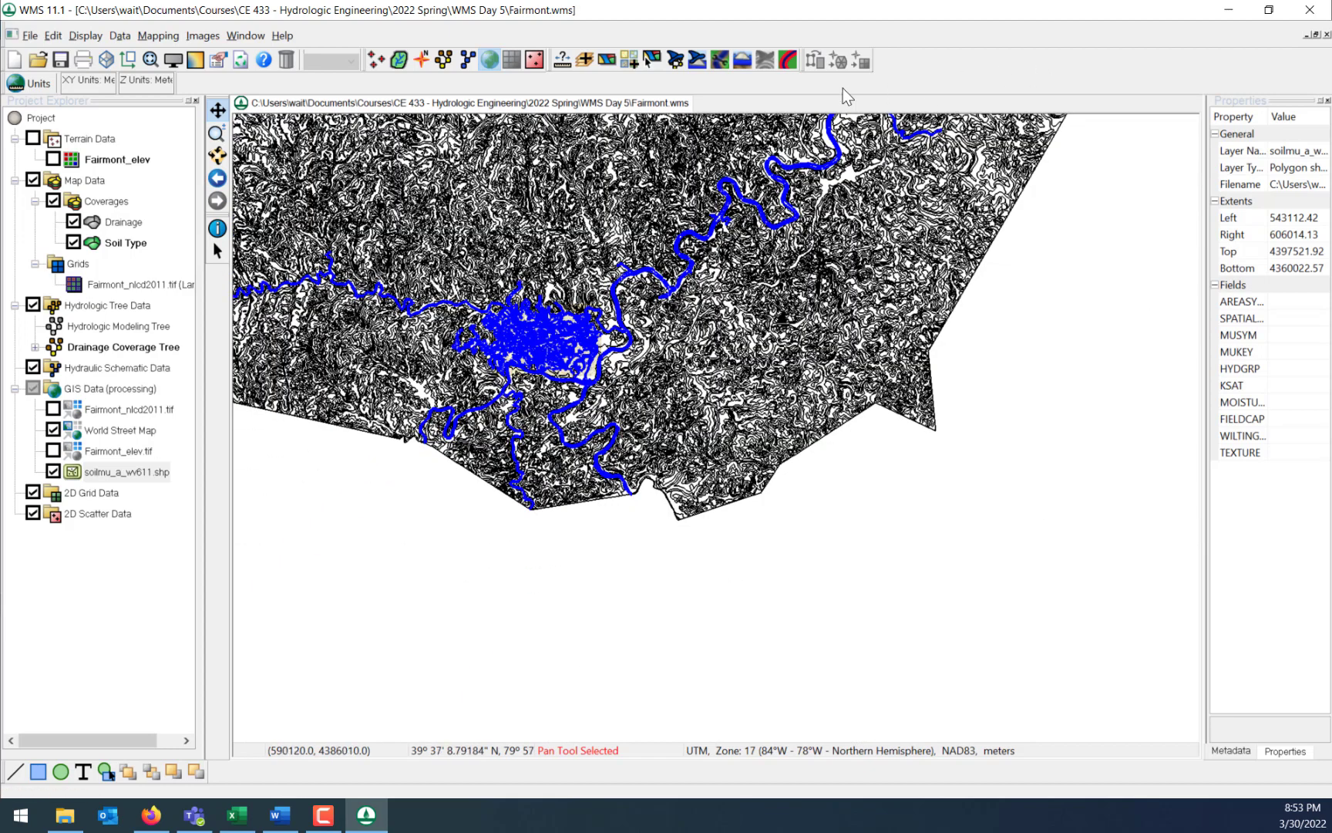
scroll(510, 353, up, 3)
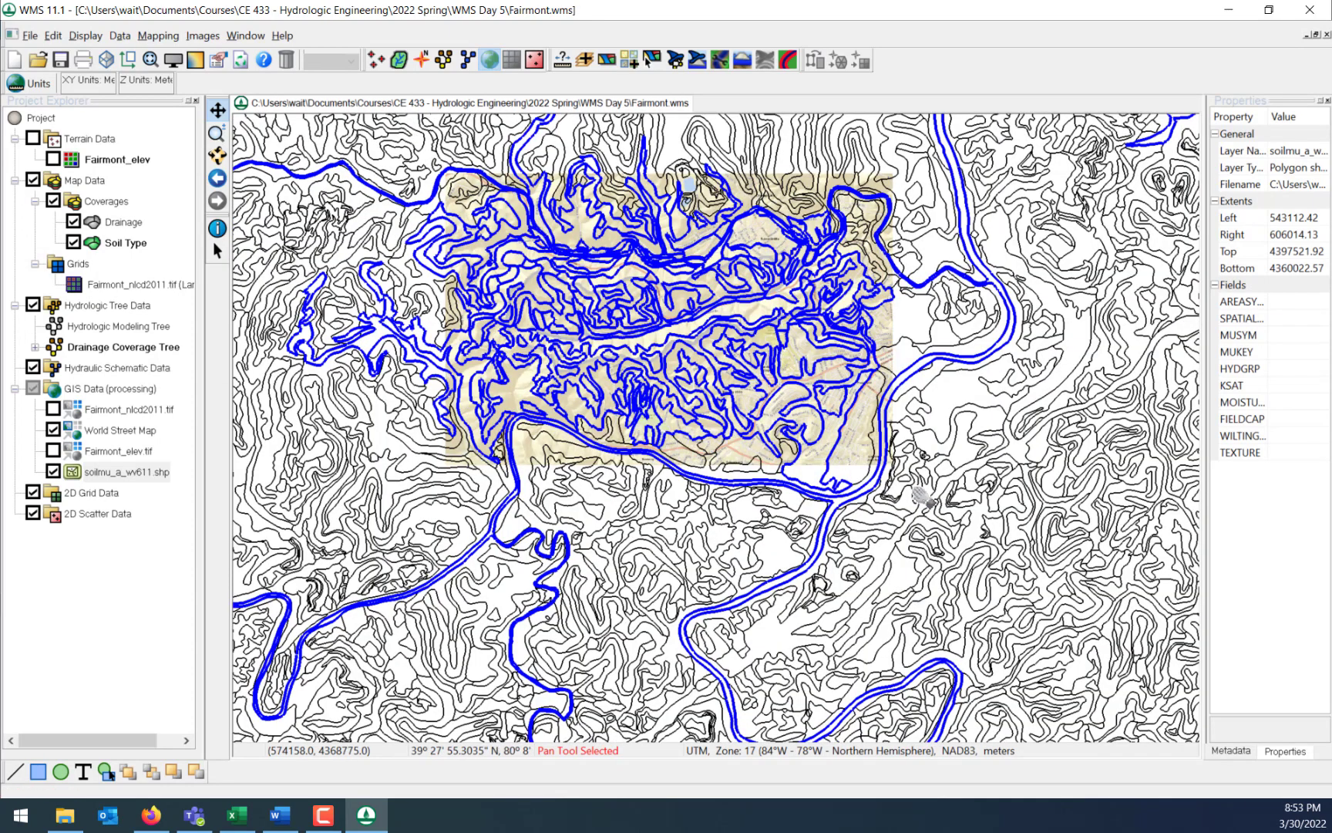
scroll(886, 485, up, 2)
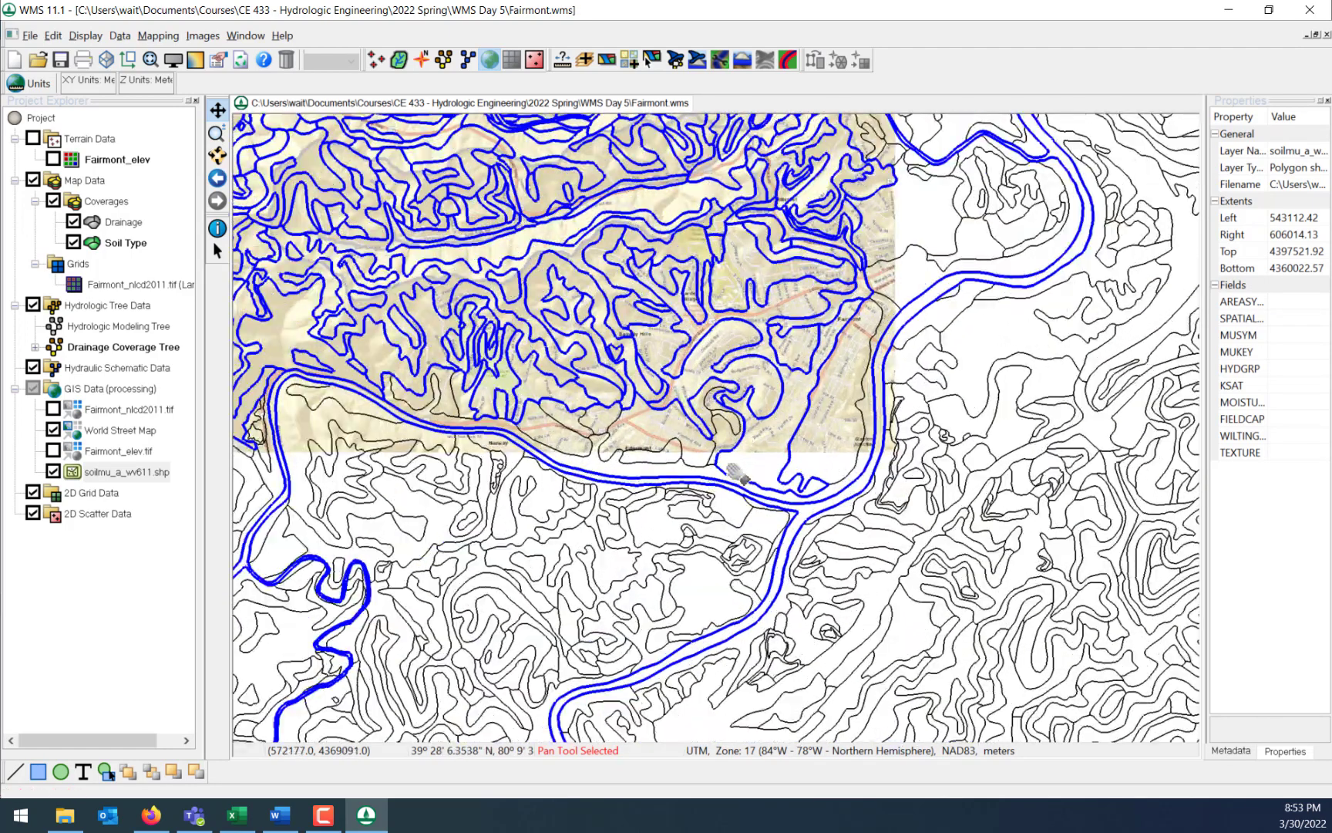
scroll(736, 472, down, 2)
scroll(844, 540, down, 3)
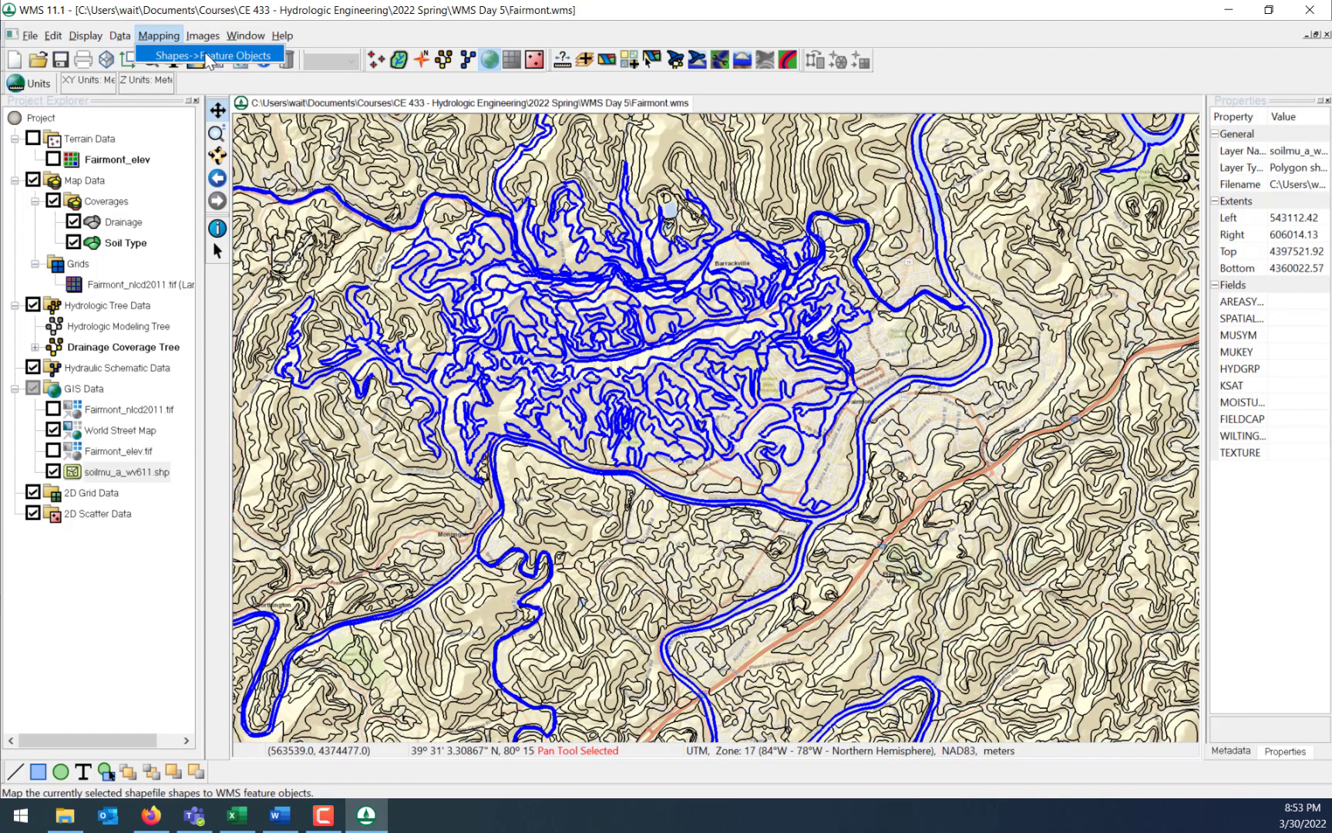
click(209, 57)
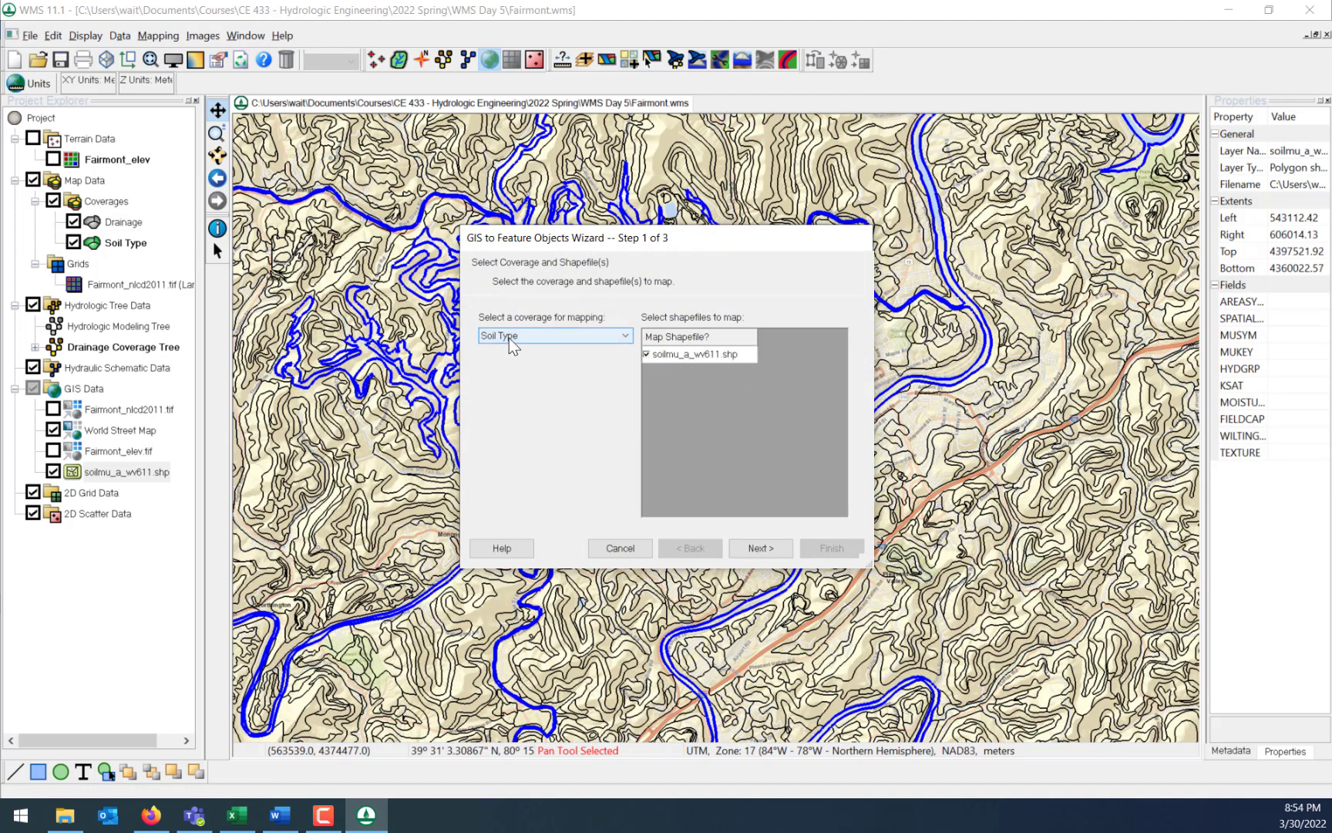
click(762, 548)
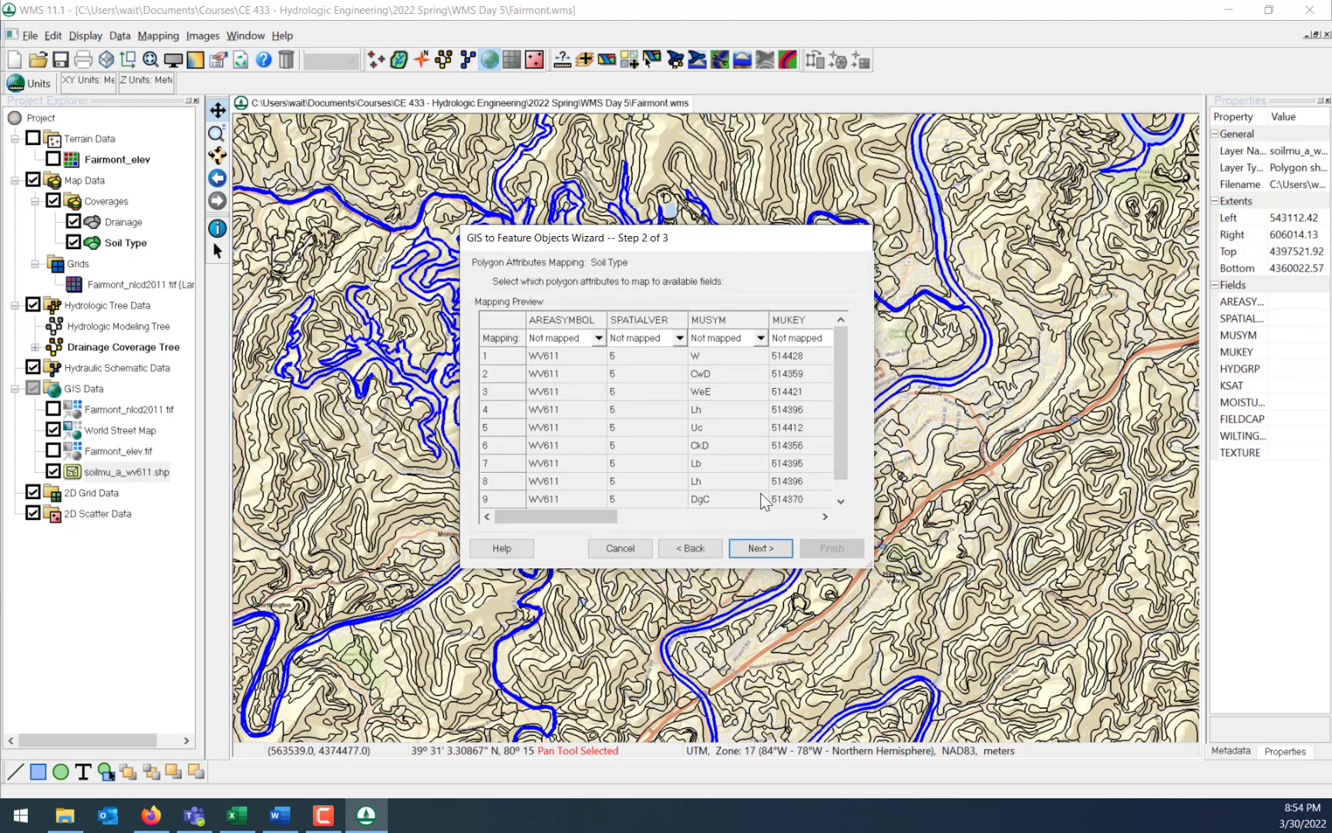
drag(606, 512, 617, 525)
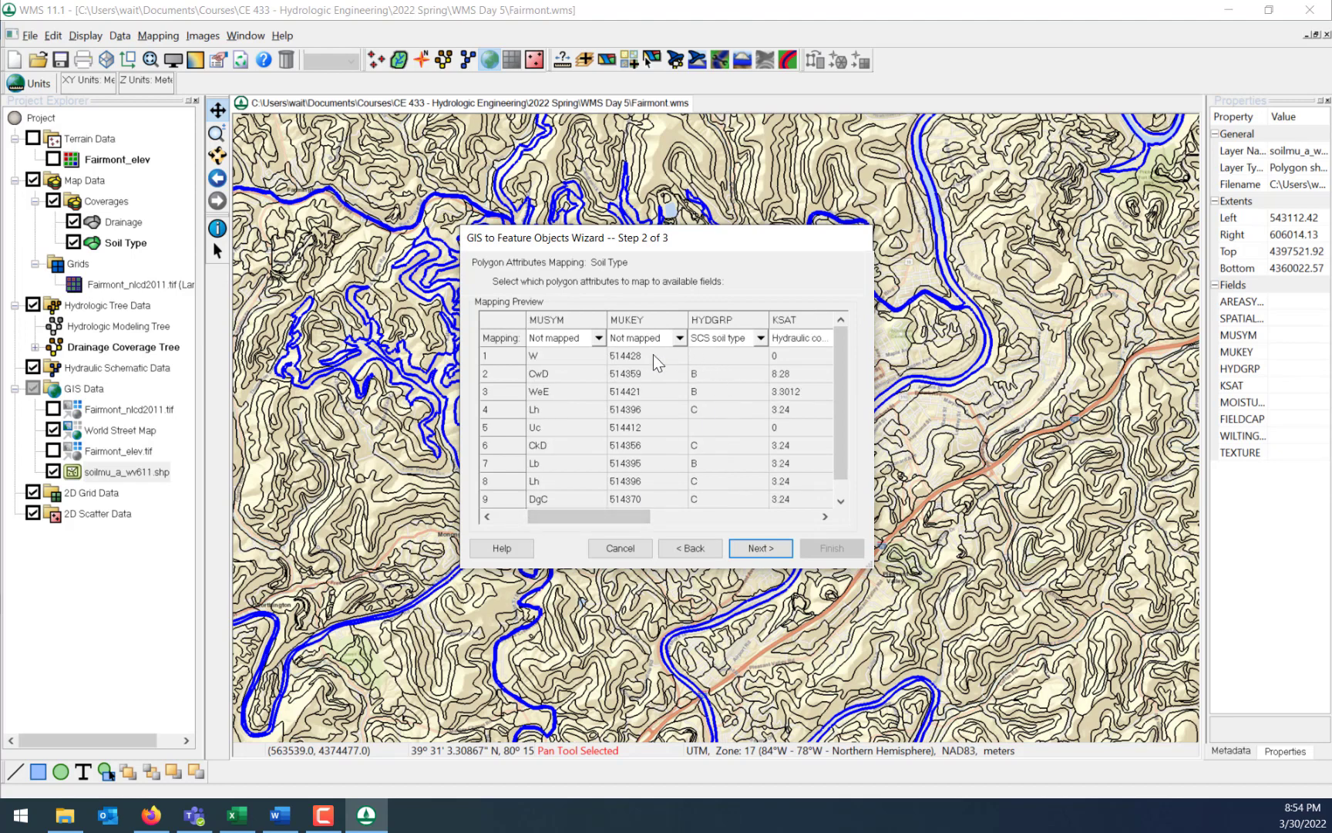
drag(838, 410, 847, 364)
scroll(716, 425, down, 1)
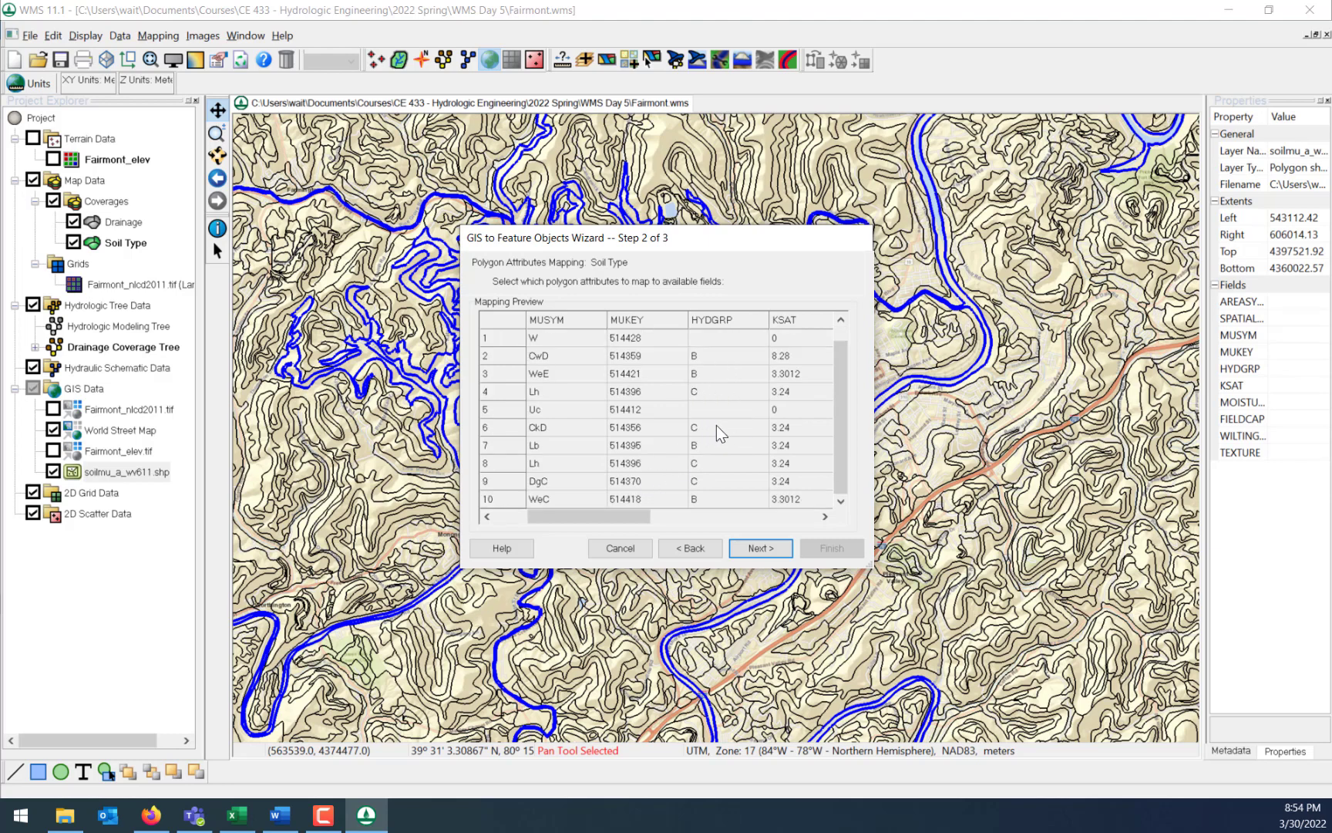
scroll(717, 425, up, 1)
scroll(716, 425, down, 1)
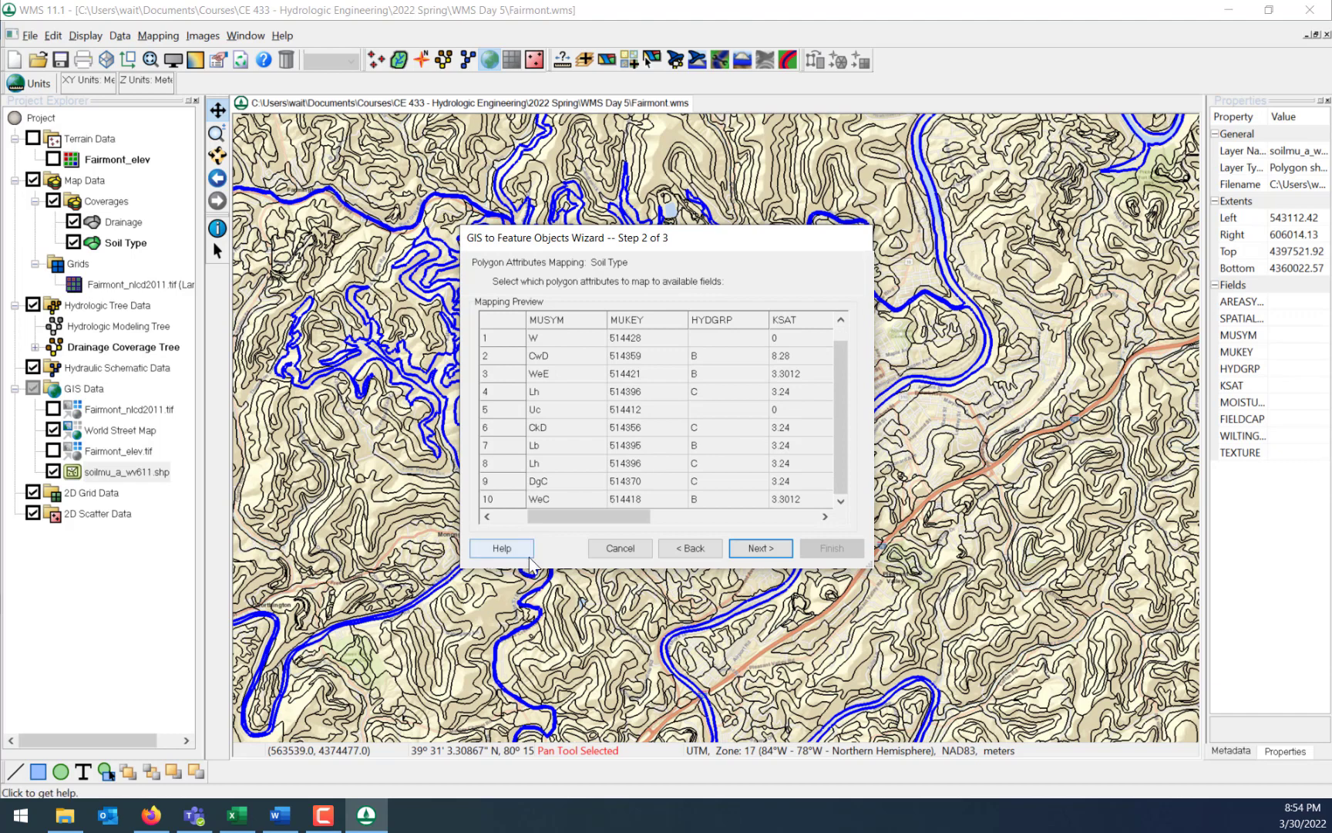
click(624, 551)
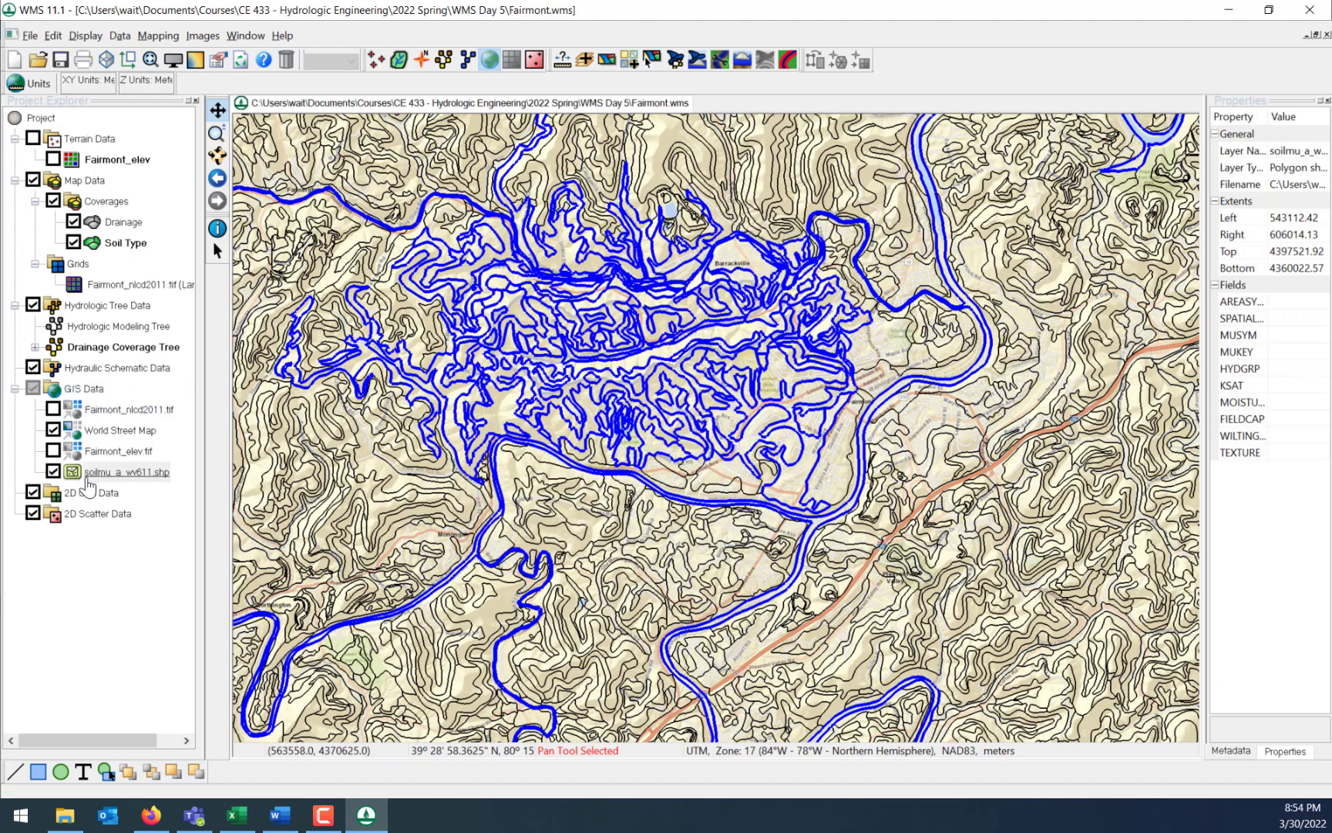
Rejoin the NRCS soil texture and HYDGRP data to soilmu_a_wv611.shp, filling blank values with soil group D and silt loam texture.
right_click(140, 474)
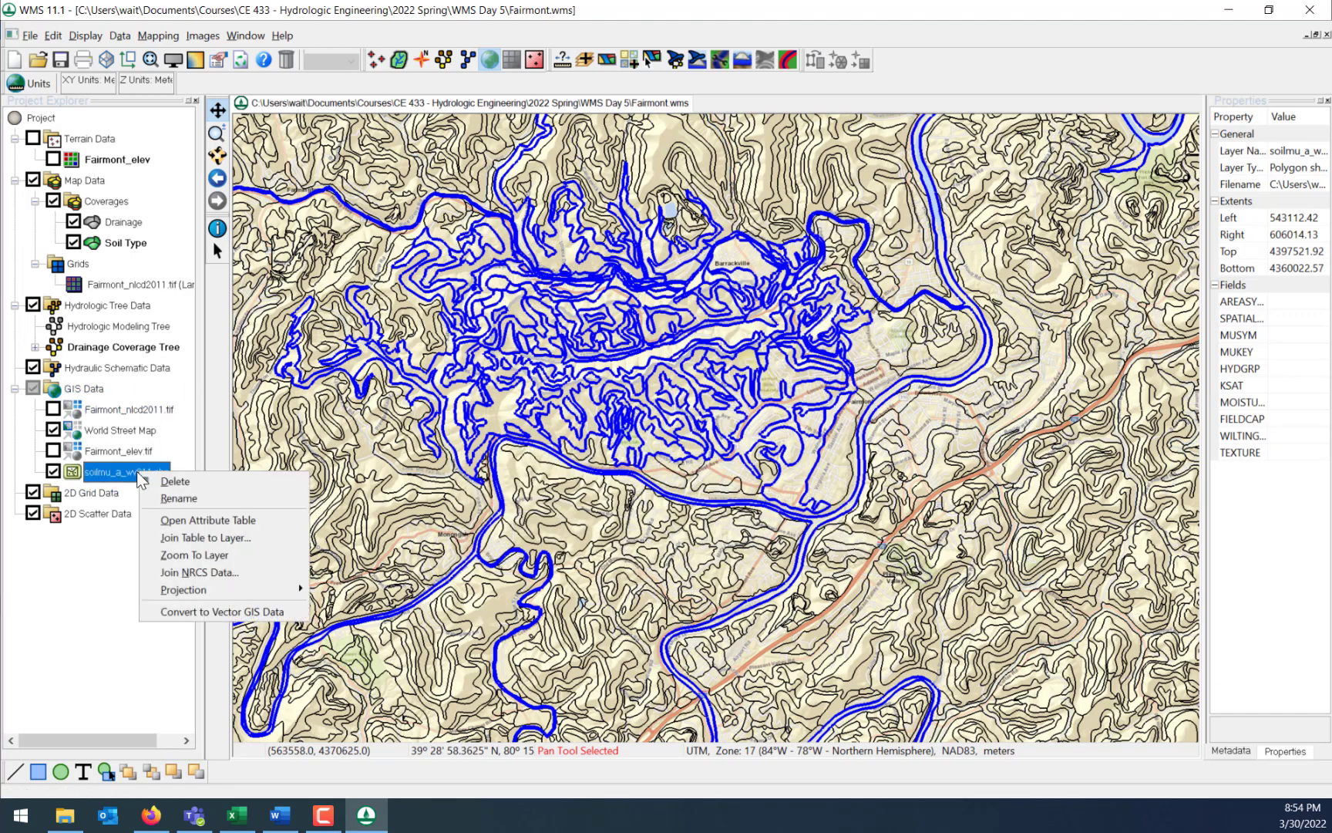
click(221, 574)
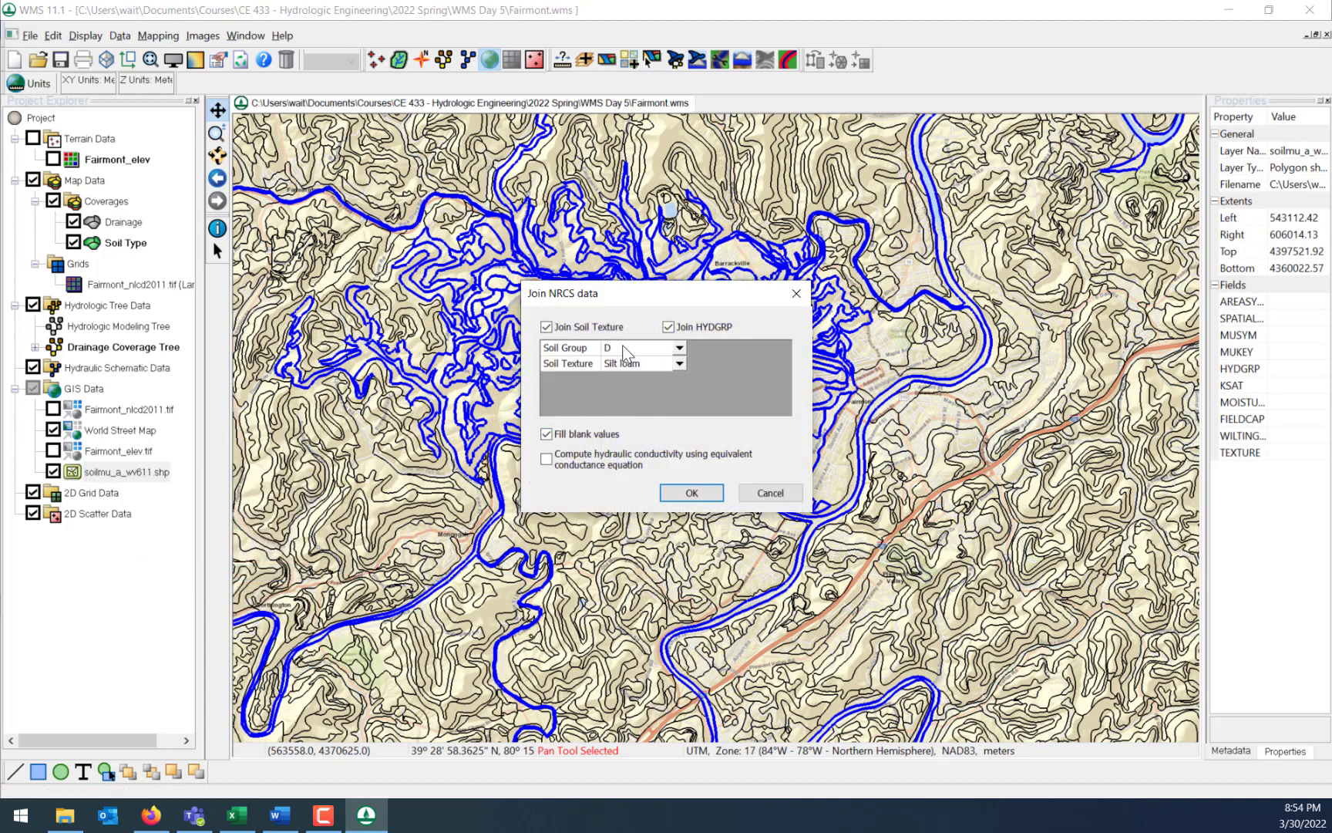
click(704, 500)
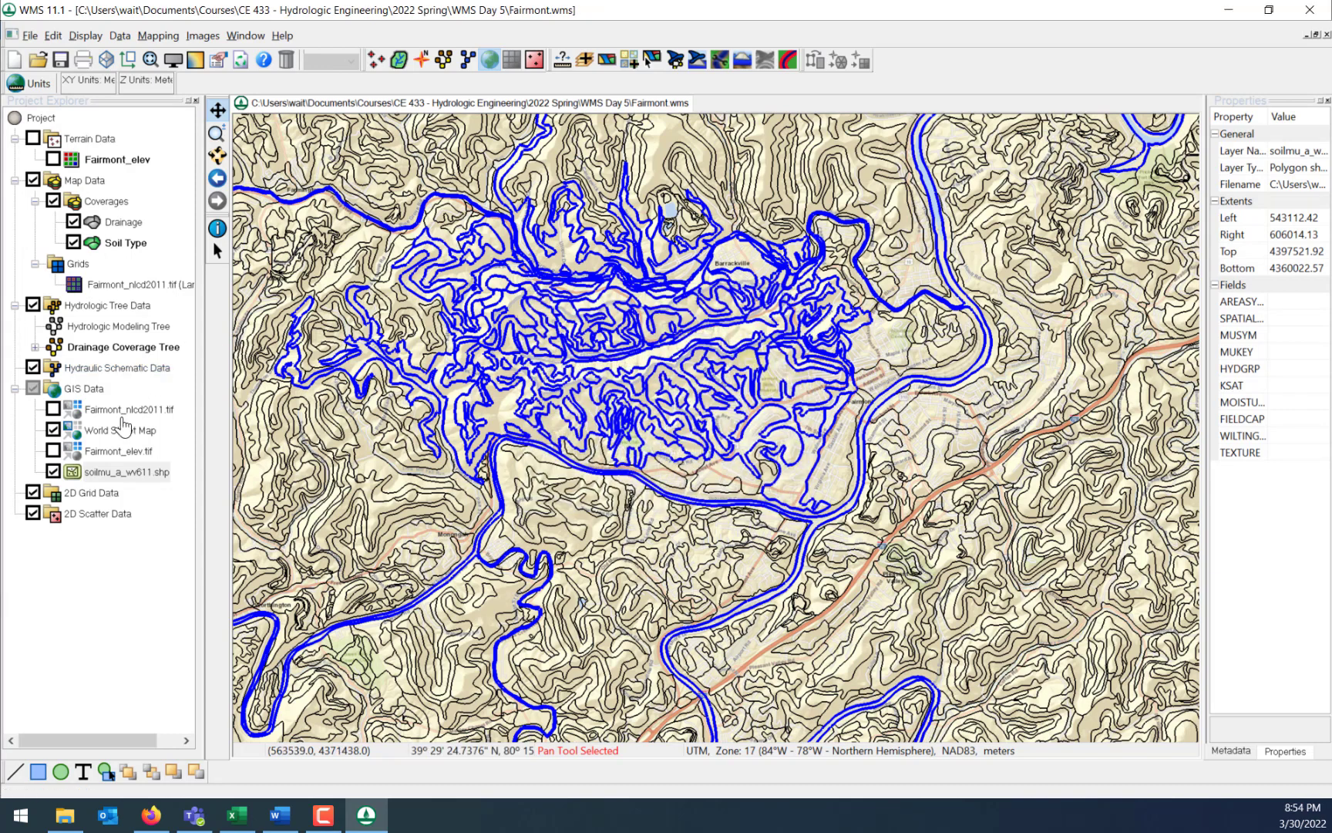
Map the selected soilmu_a_wv611.shp polygons to feature objects in the Soil Type coverage, with HYDGRP mapped to SCS soil type.
click(163, 37)
click(185, 53)
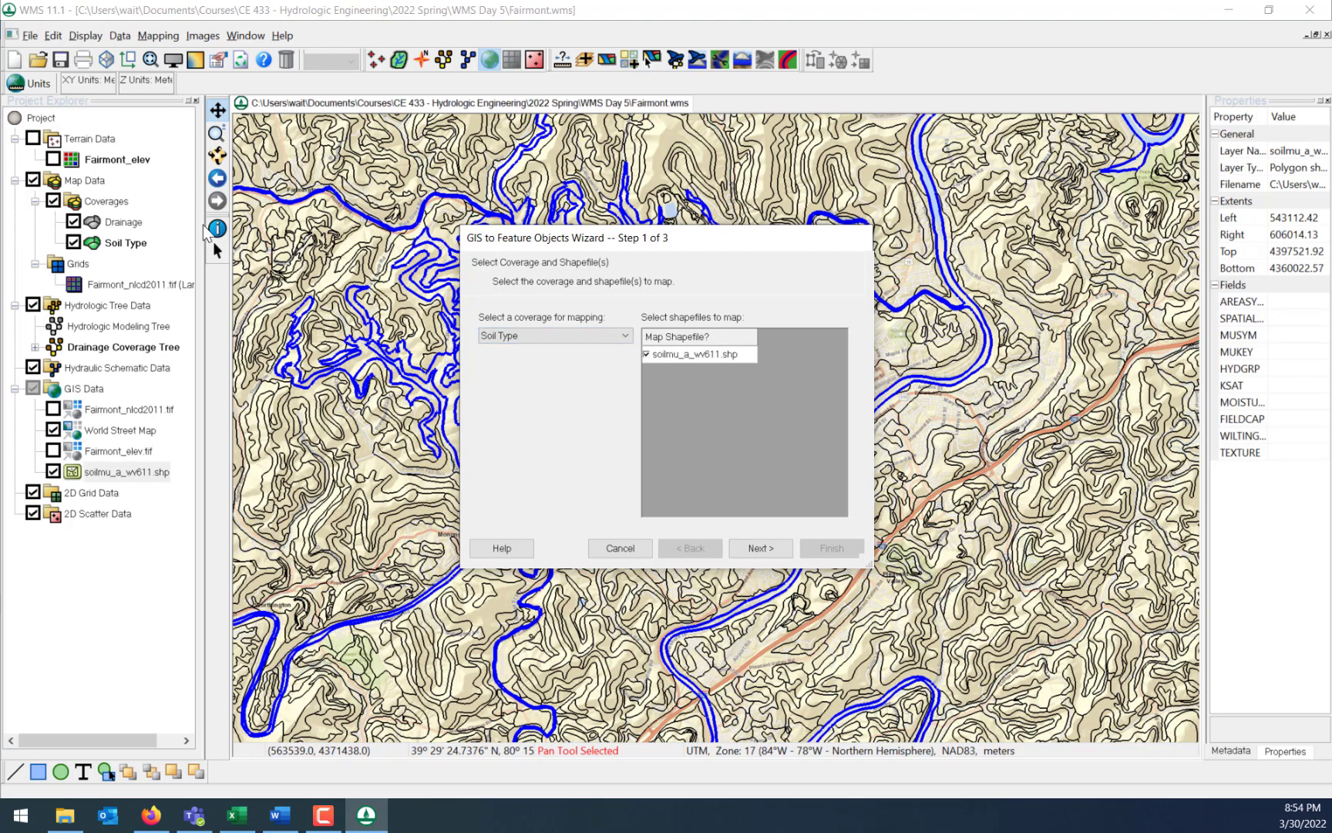
click(772, 551)
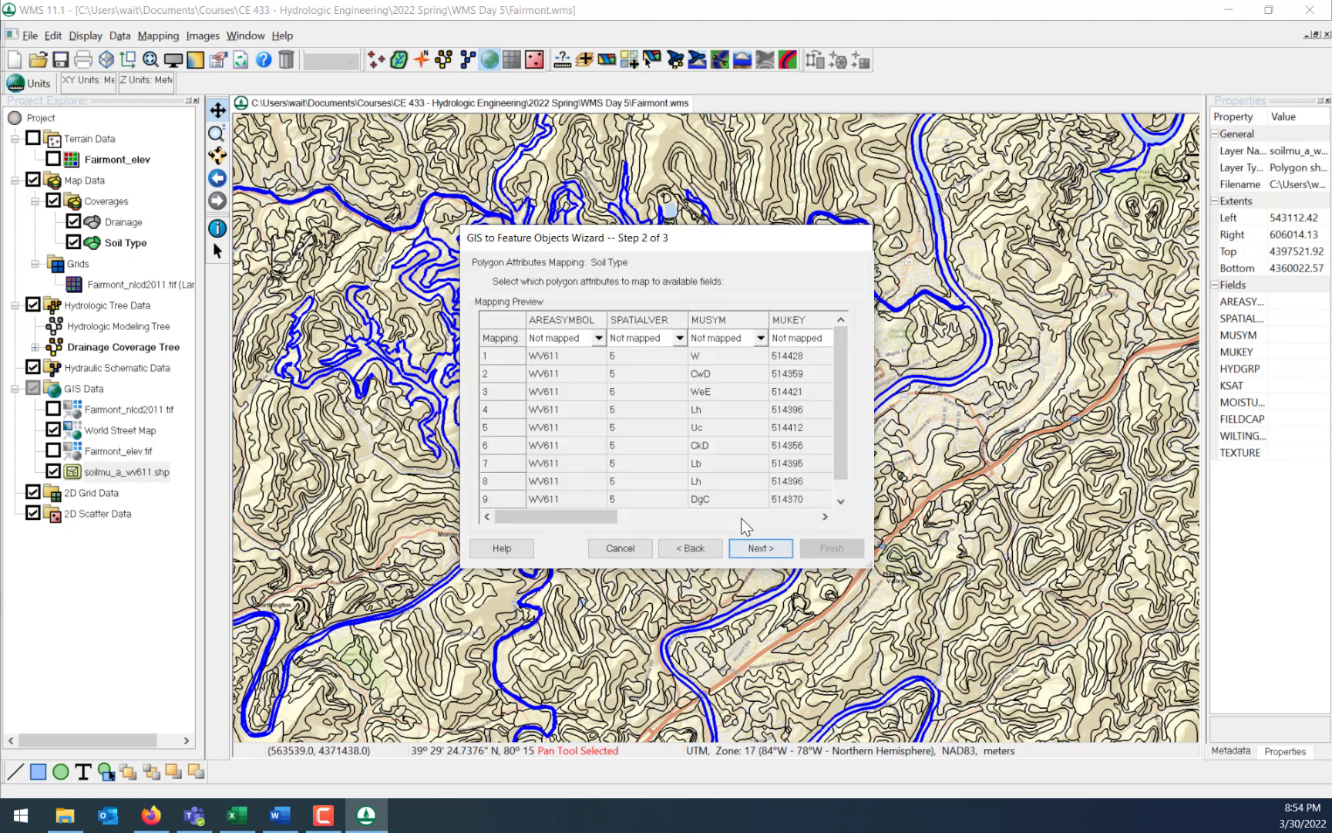
drag(579, 516, 628, 516)
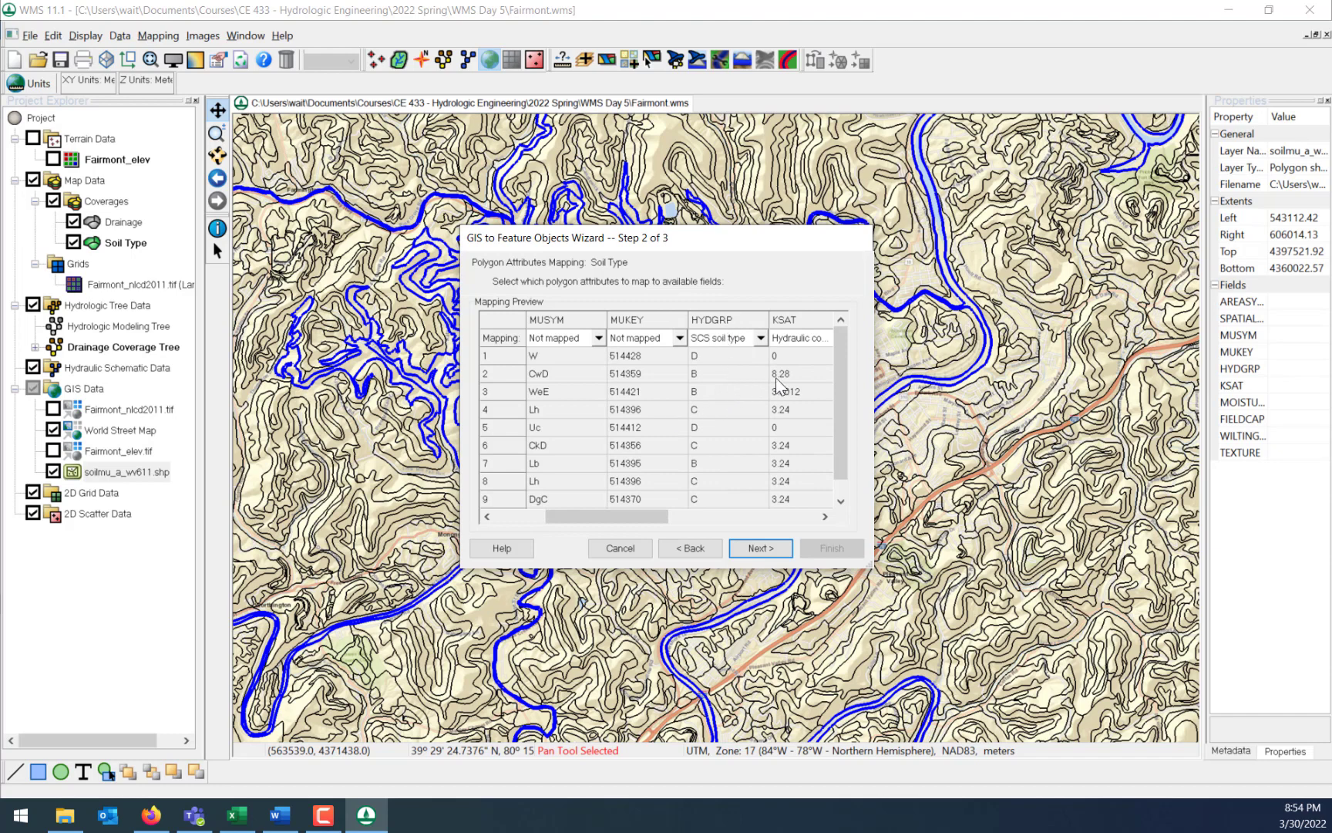
drag(836, 386, 835, 463)
drag(869, 567, 930, 653)
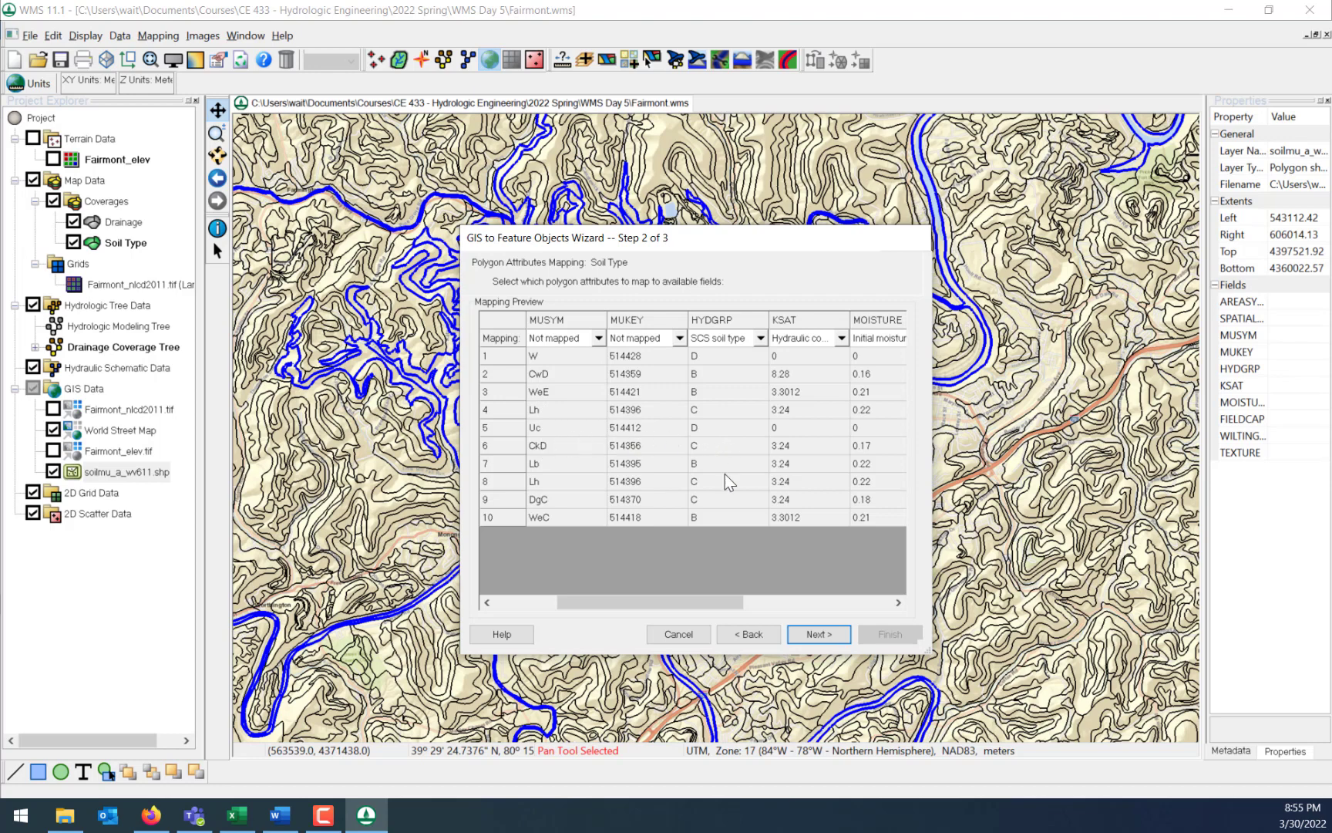
click(819, 635)
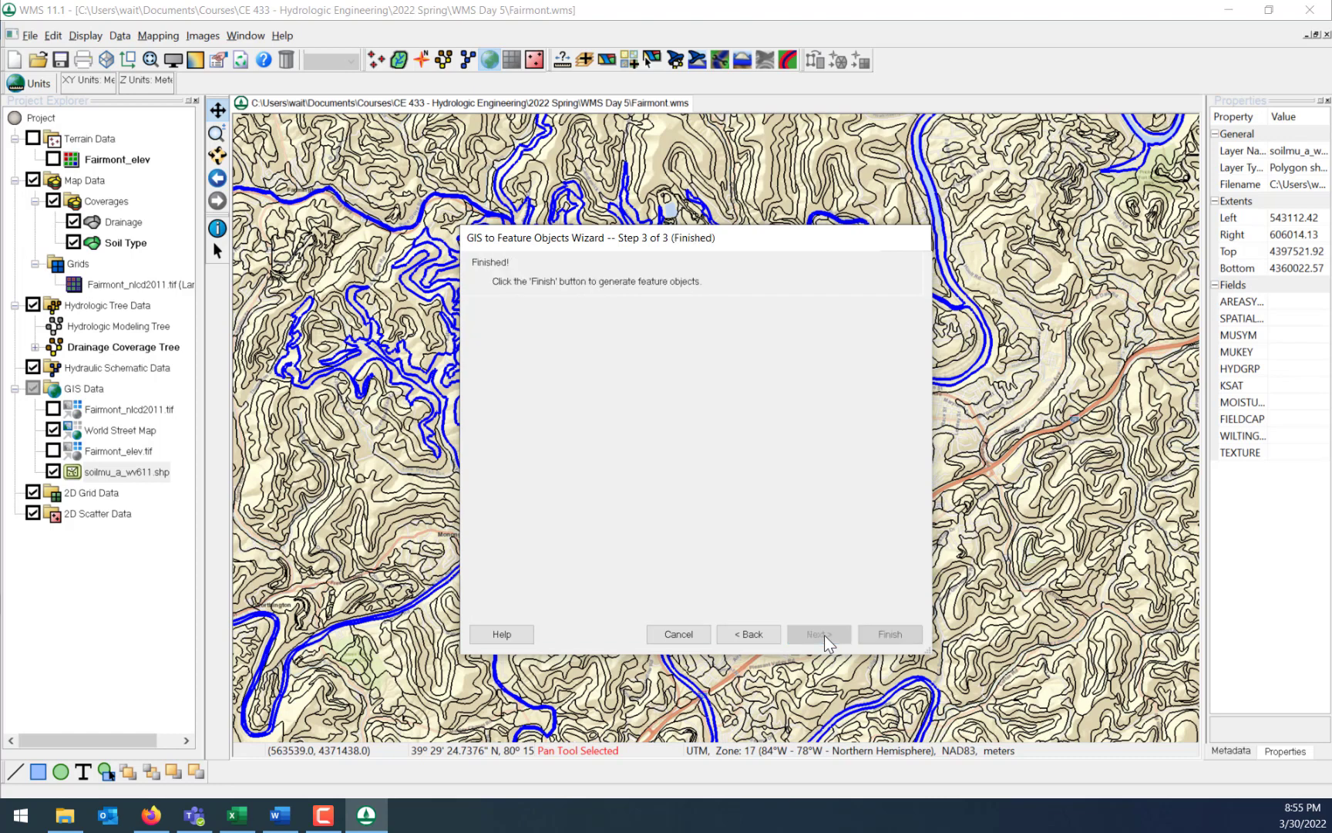
click(892, 636)
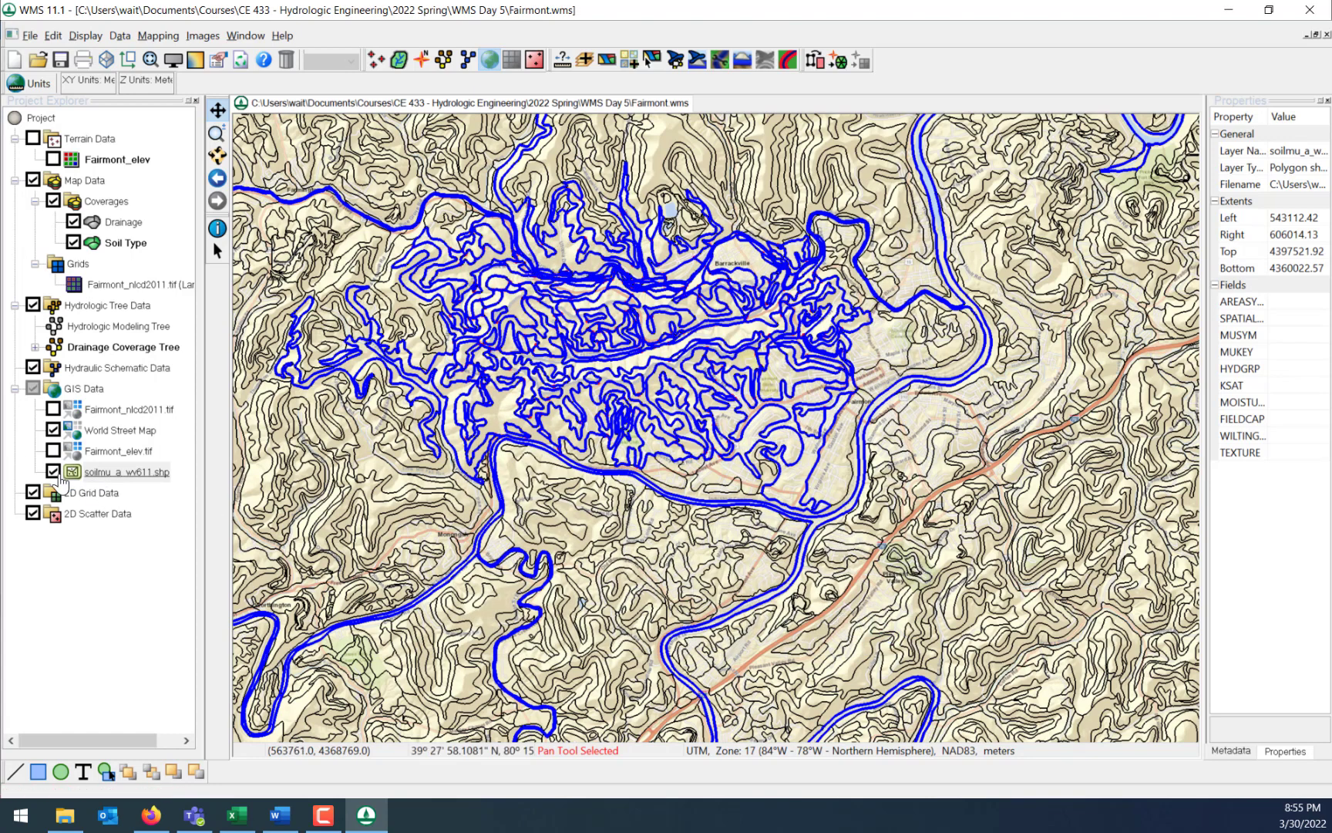
Hide soilmu_a_wv611.shp, World Street Map and the Soil Type coverage so only the Drainage coverage is displayed.
click(53, 471)
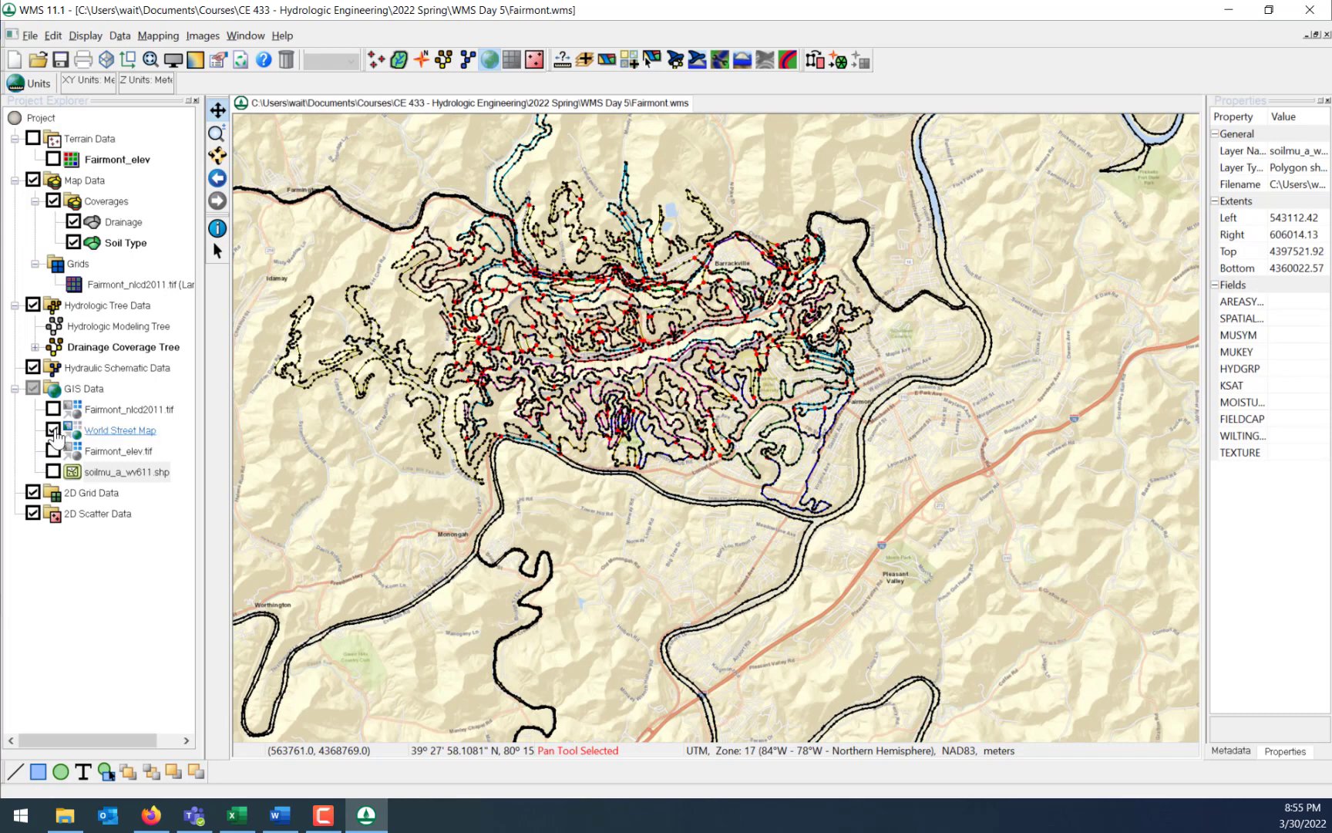
click(52, 429)
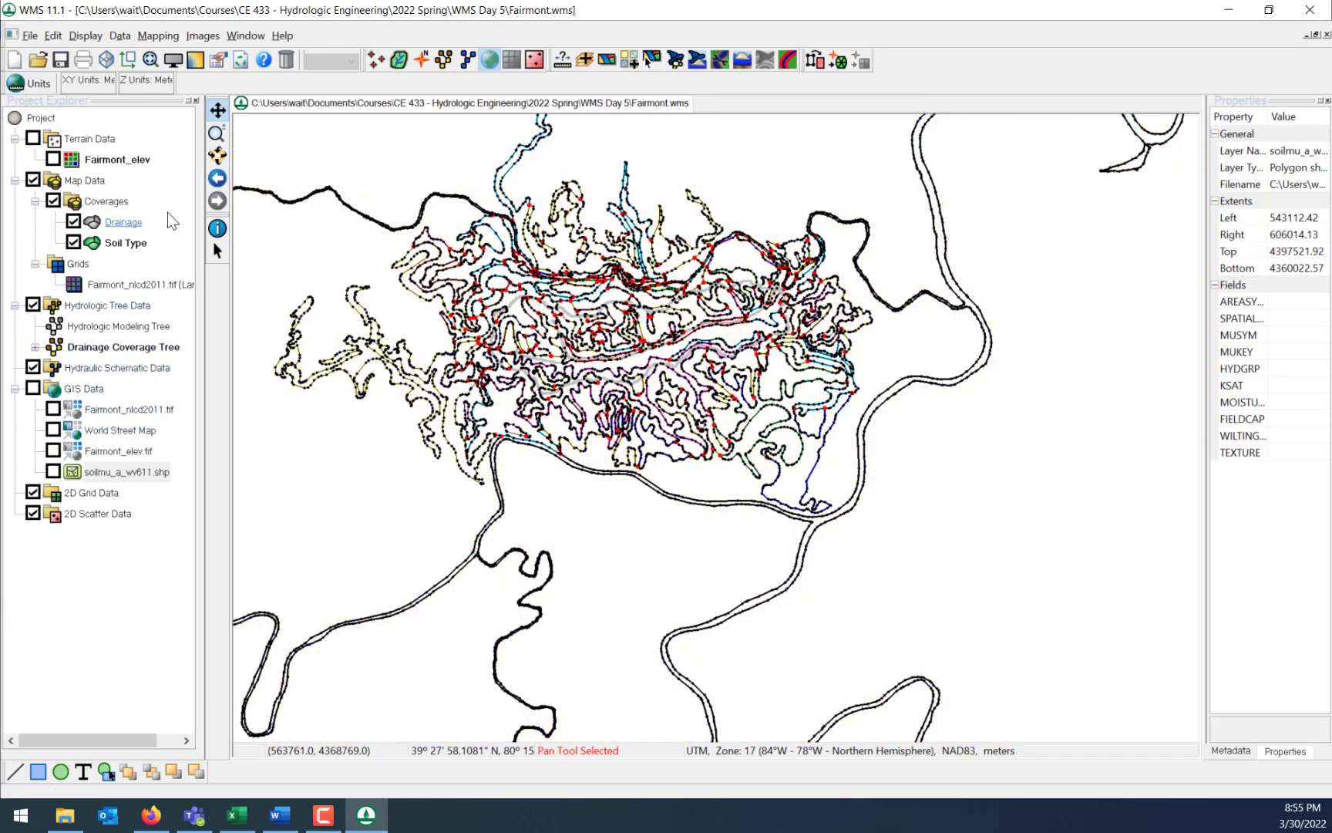
click(73, 222)
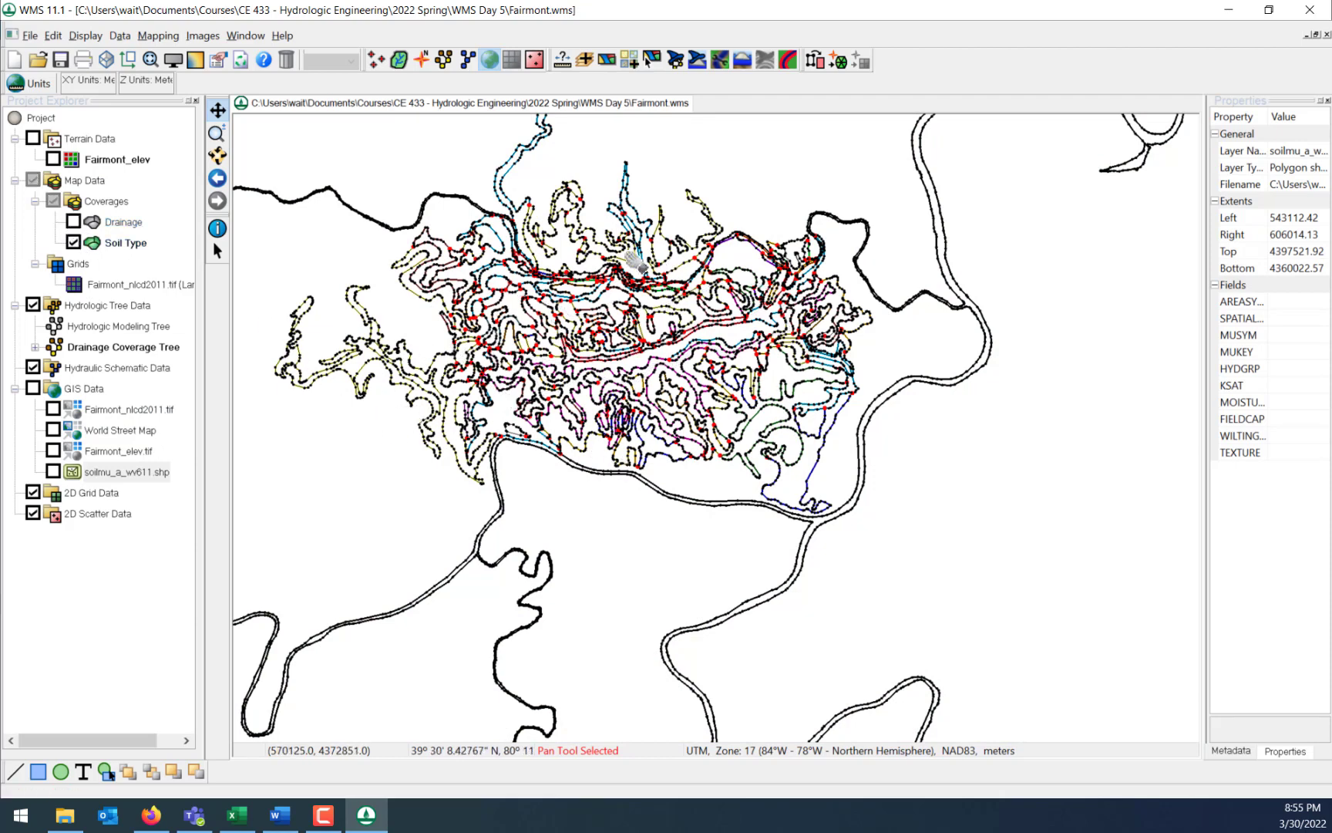
click(73, 242)
click(73, 221)
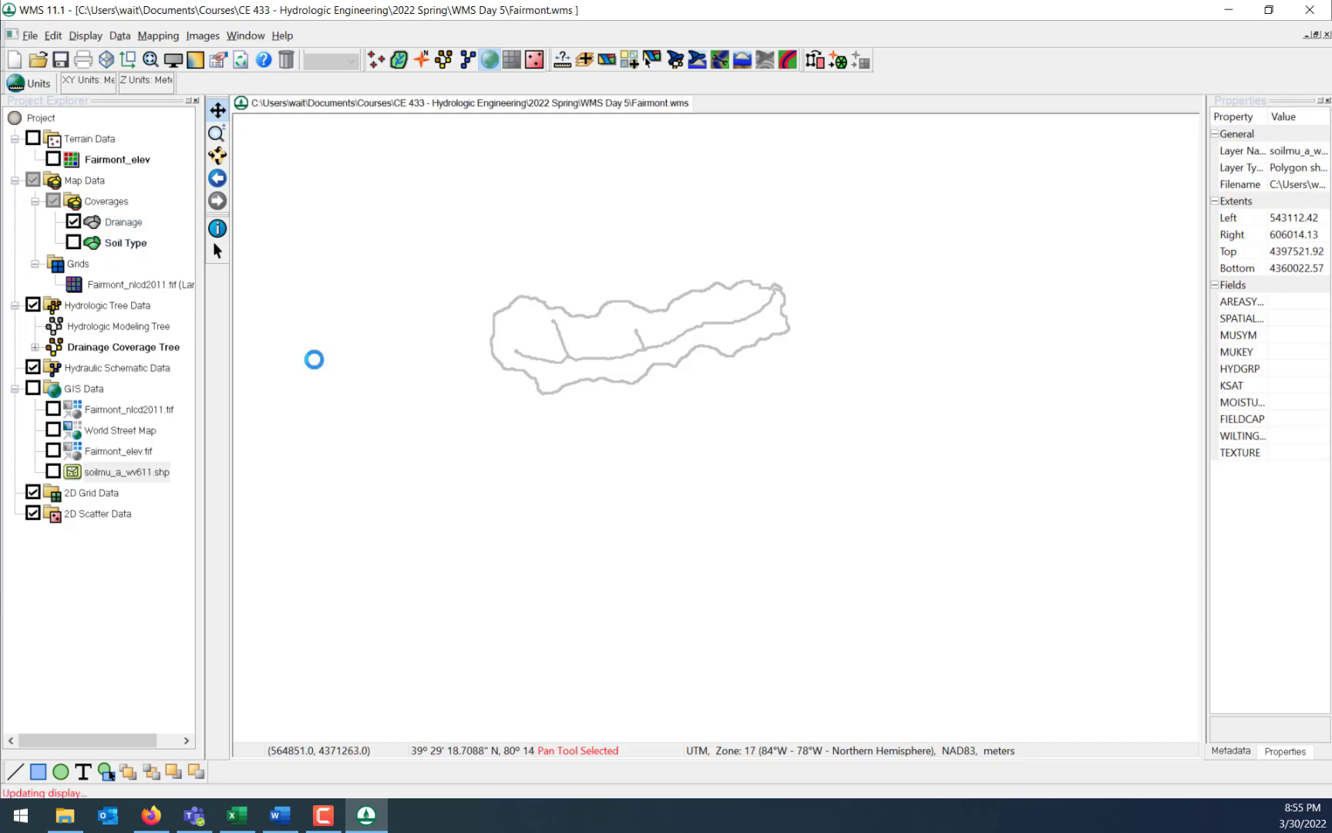
scroll(314, 359, up, 4)
scroll(982, 324, up, 1)
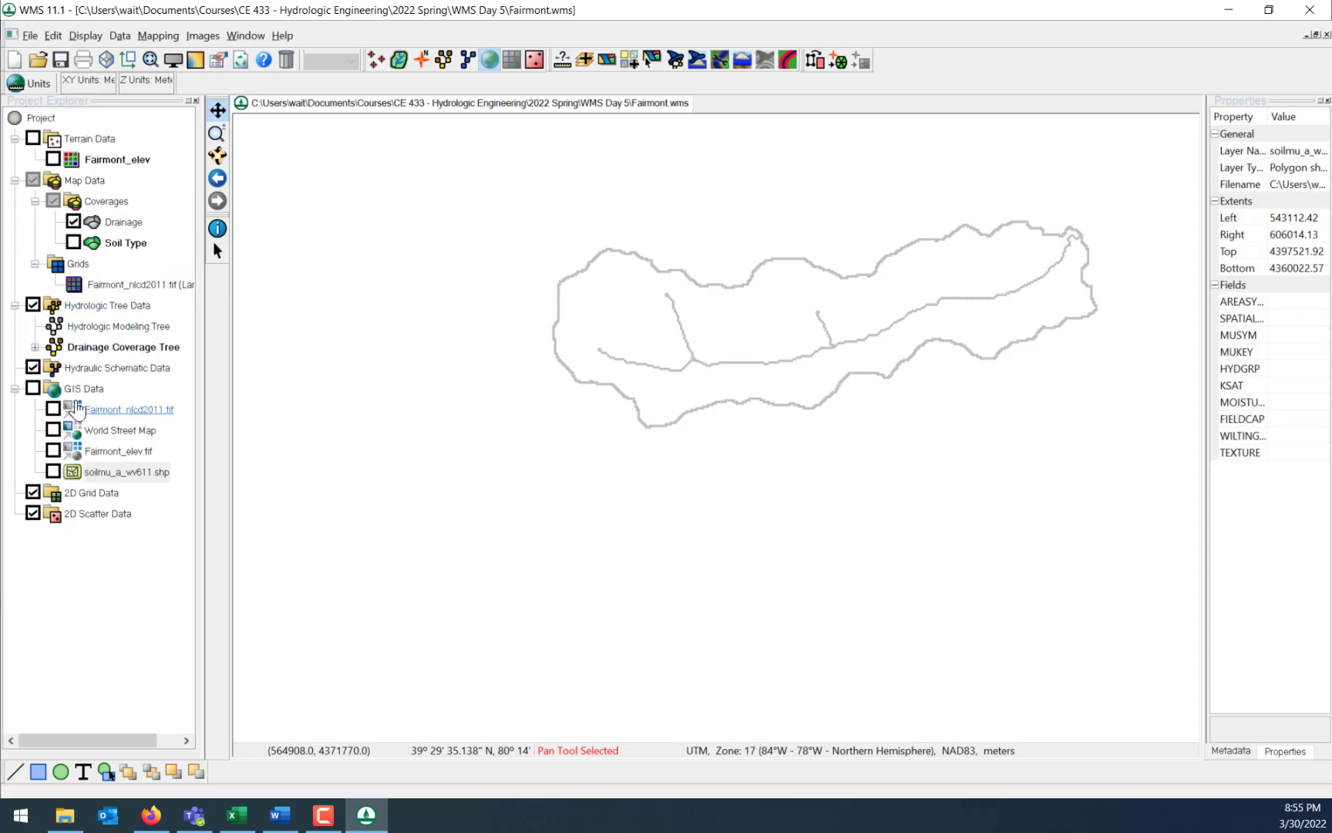
Display the Fairmont_nlcd2011.tif land cover, the Soil Type coverage and the Fairmont_elev terrain in turn against the watershed boundary.
click(53, 409)
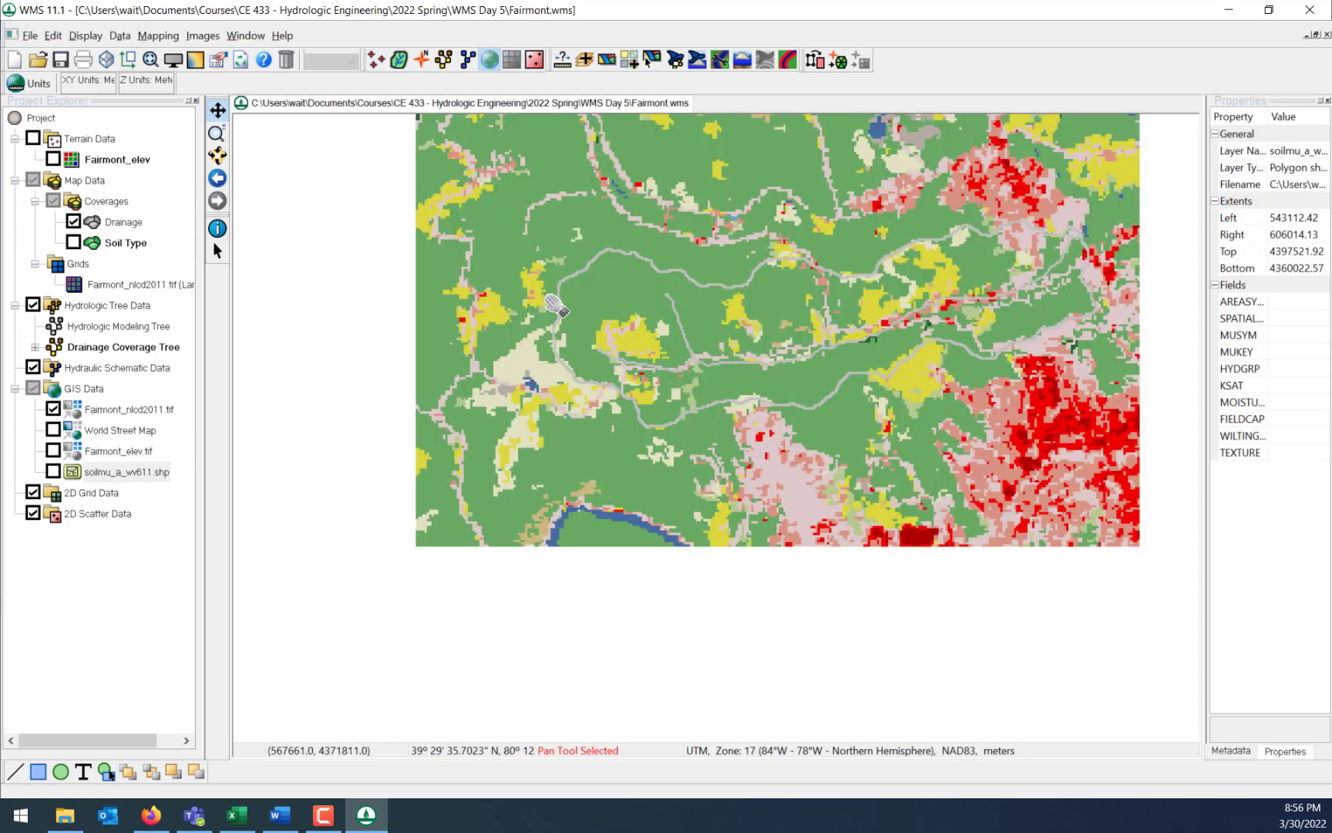
click(53, 409)
click(74, 242)
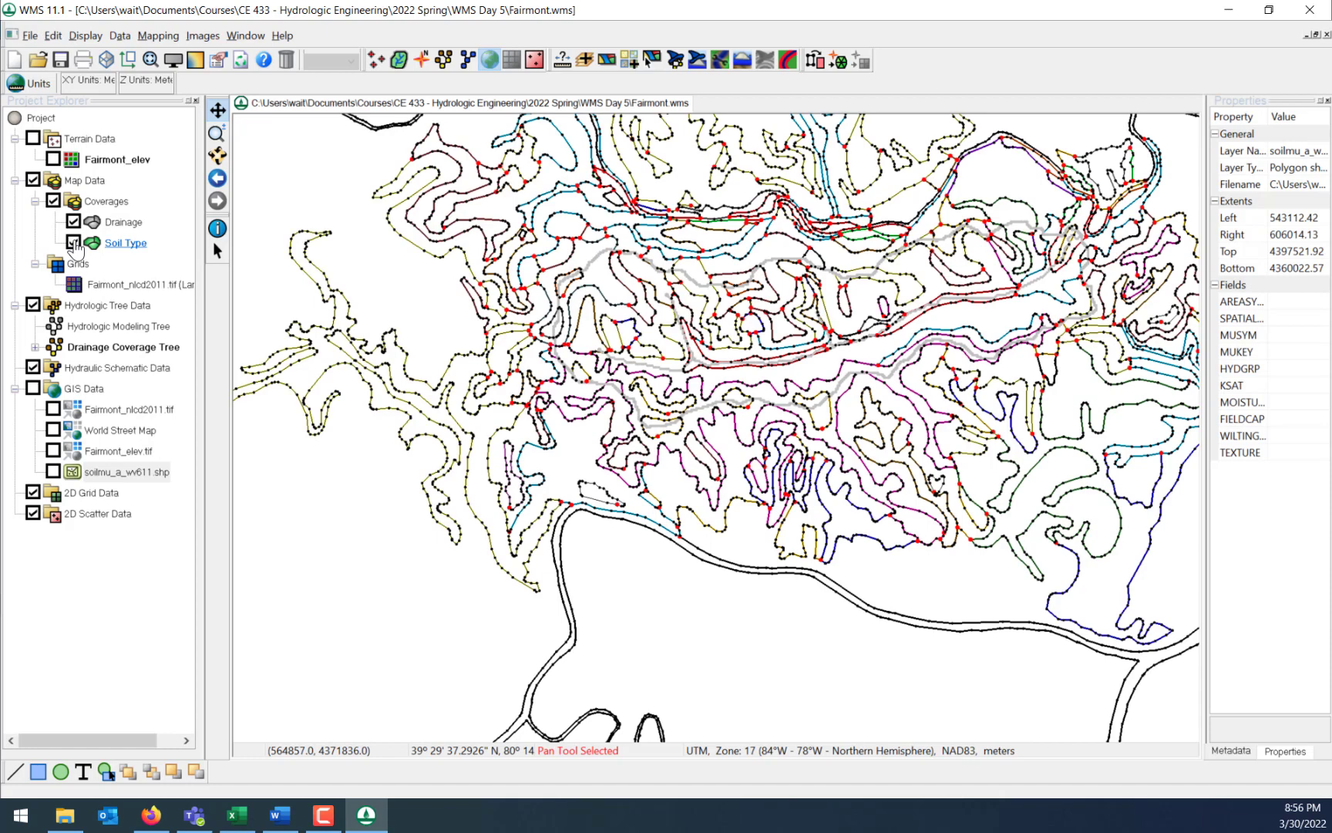
click(73, 242)
click(53, 159)
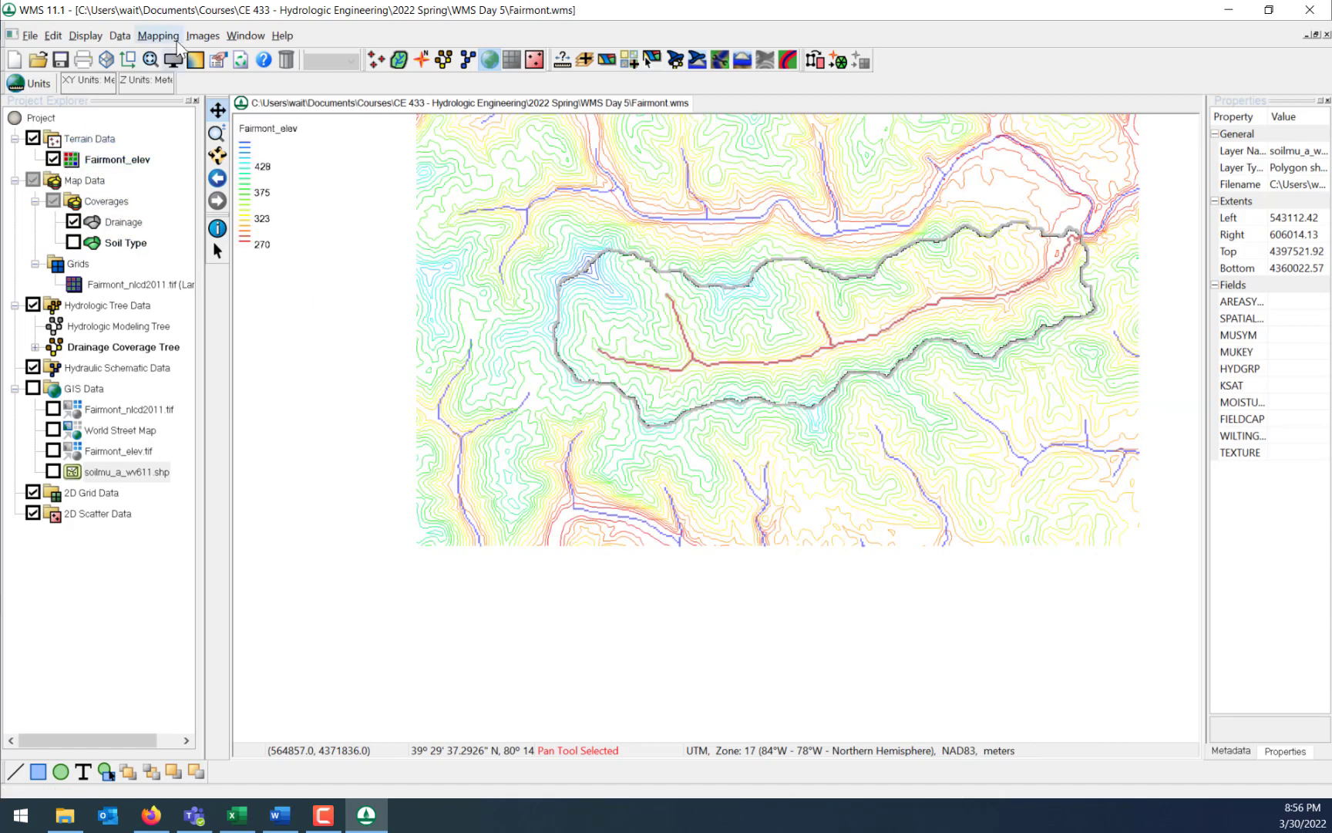
Start computing GIS attributes for SCS Curve Numbers from WMS coverages, using the Soil Type coverage for soil and a grid for land use.
click(398, 61)
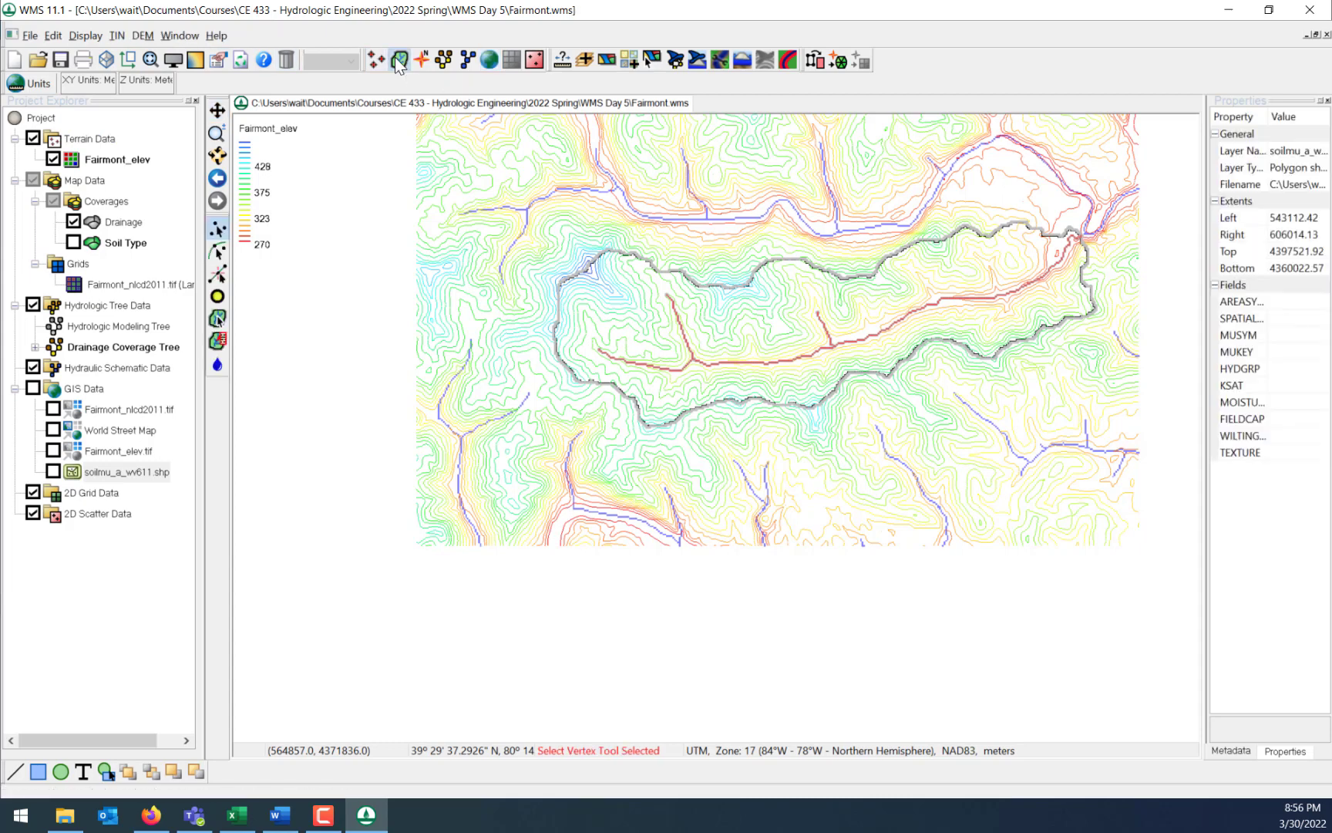
click(467, 62)
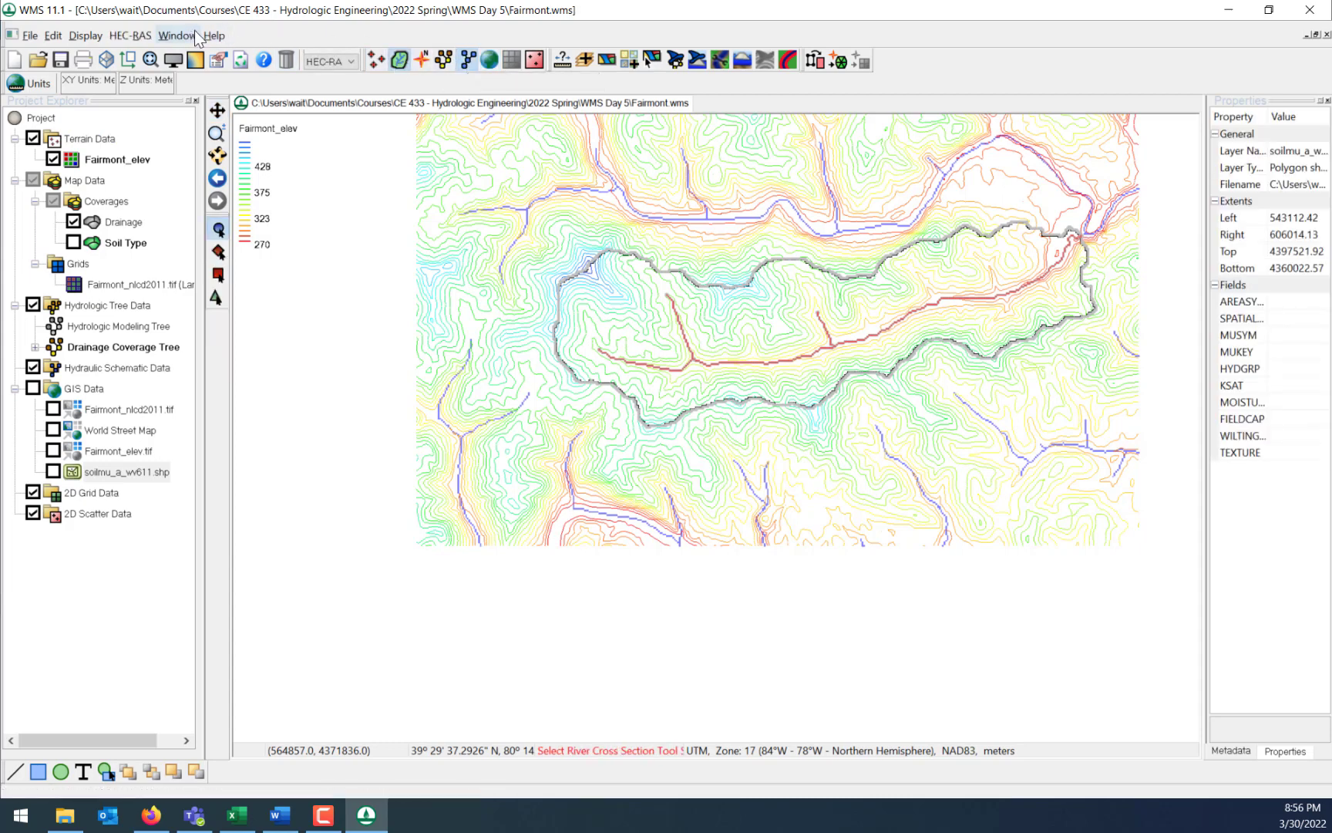
click(444, 61)
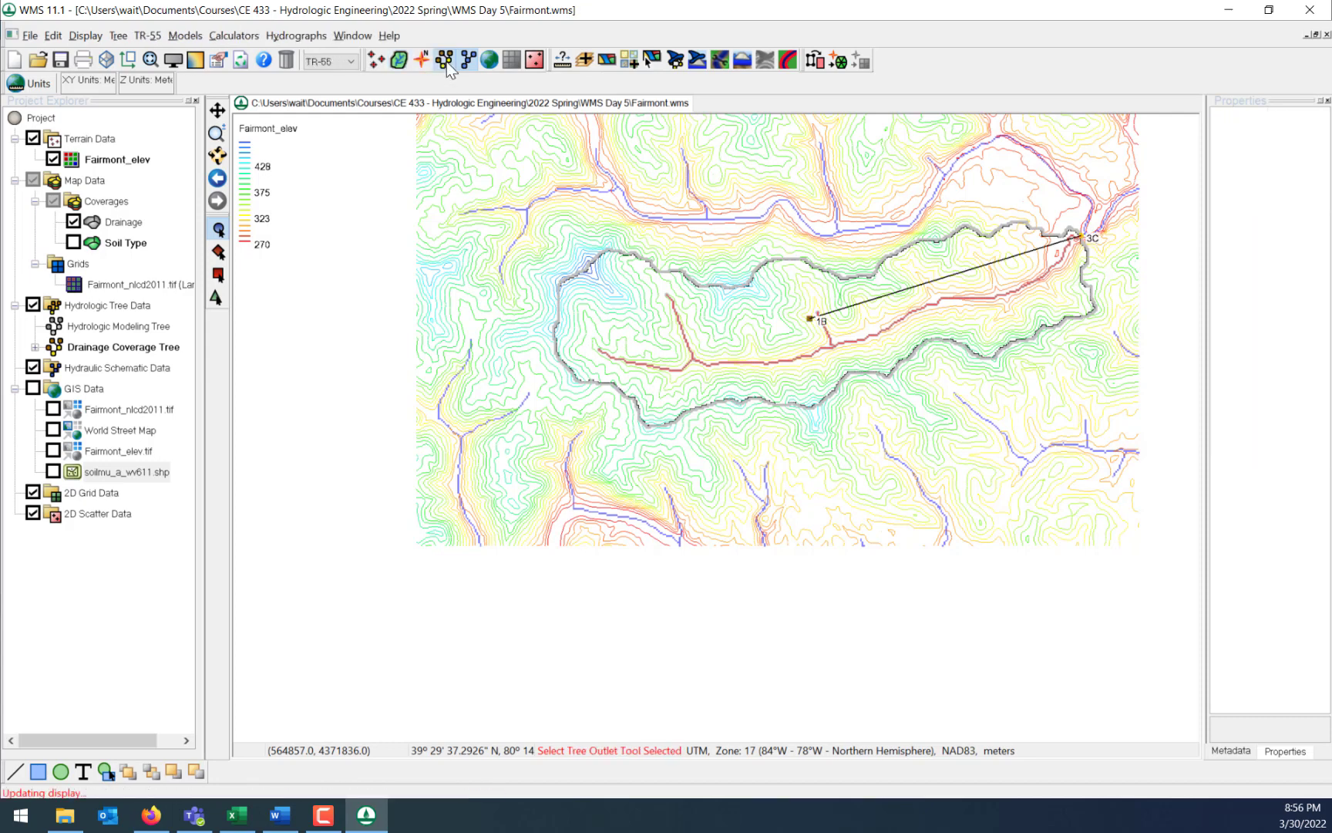
click(233, 36)
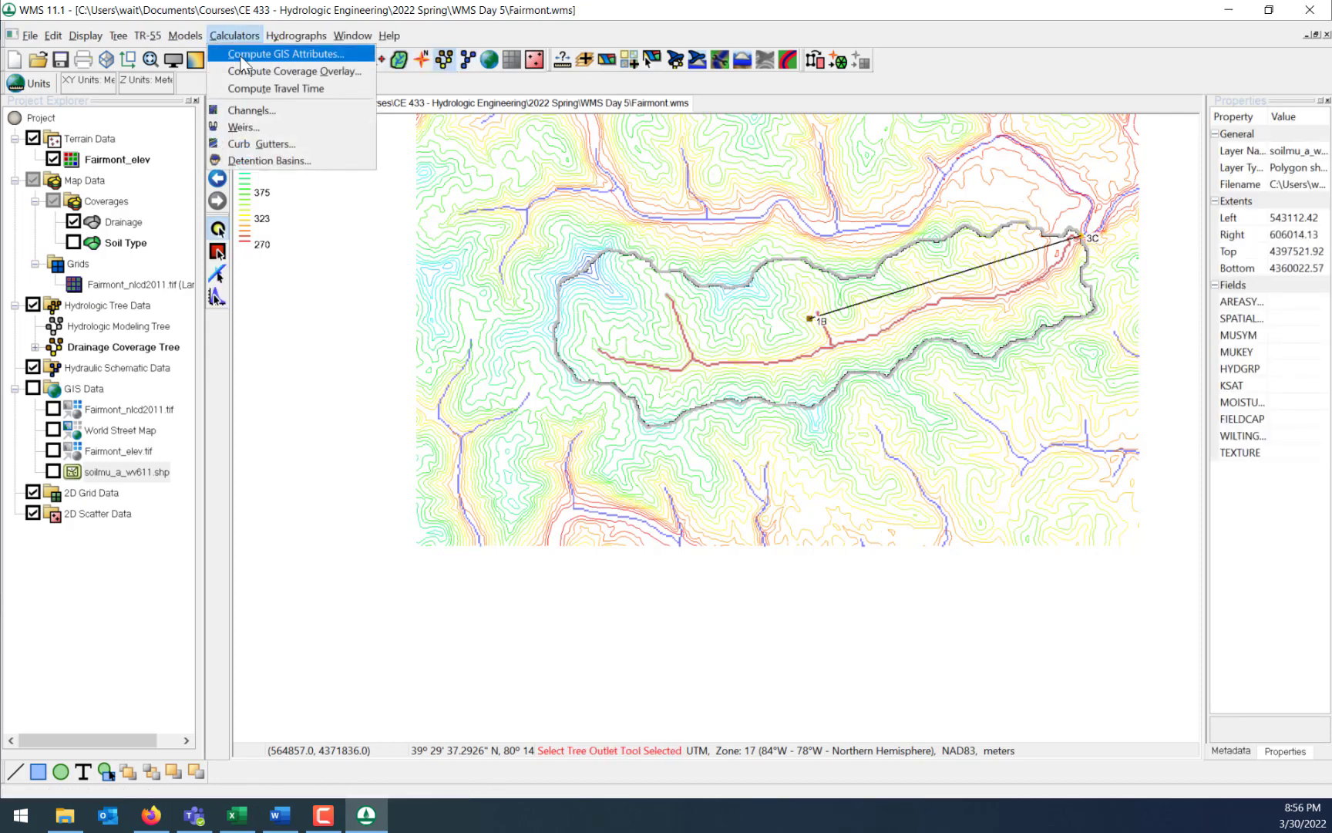
click(244, 56)
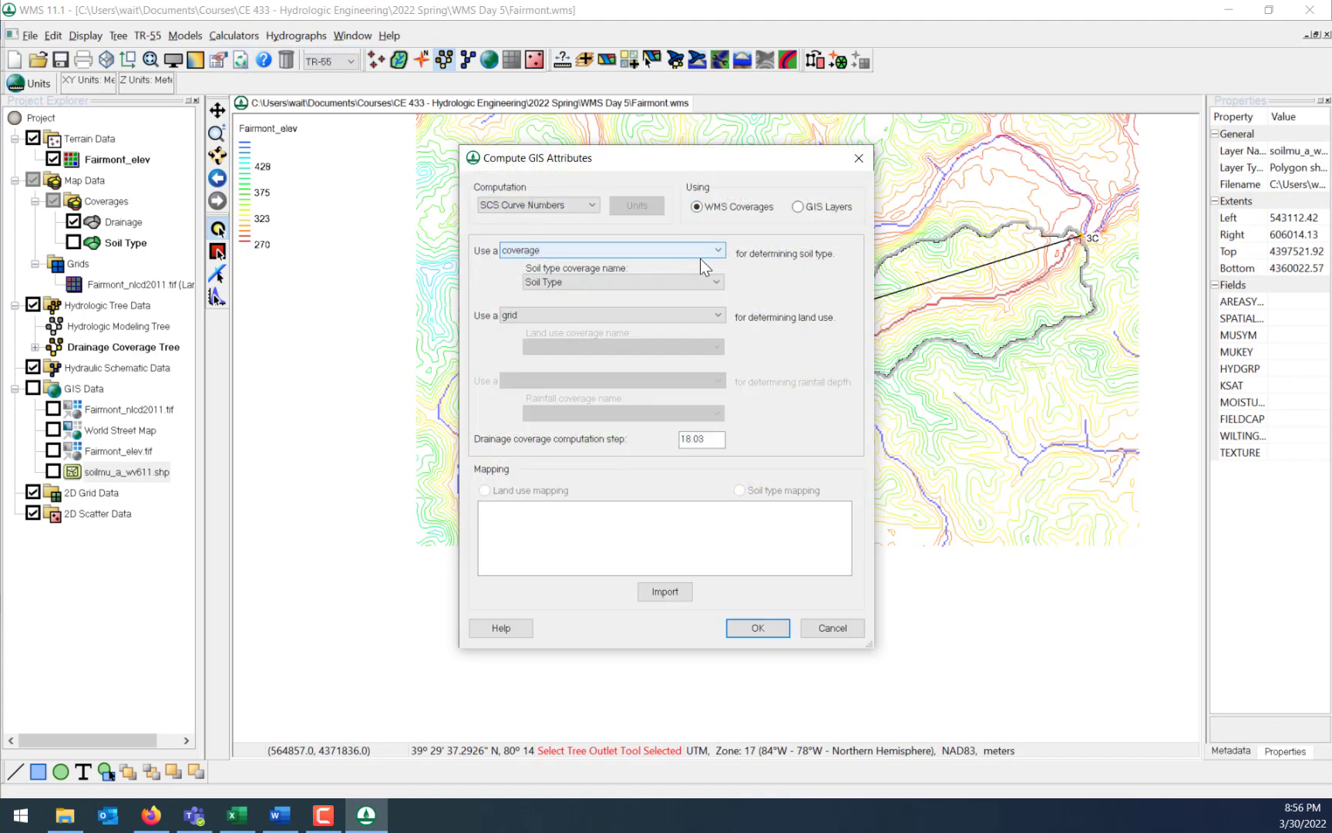
click(552, 283)
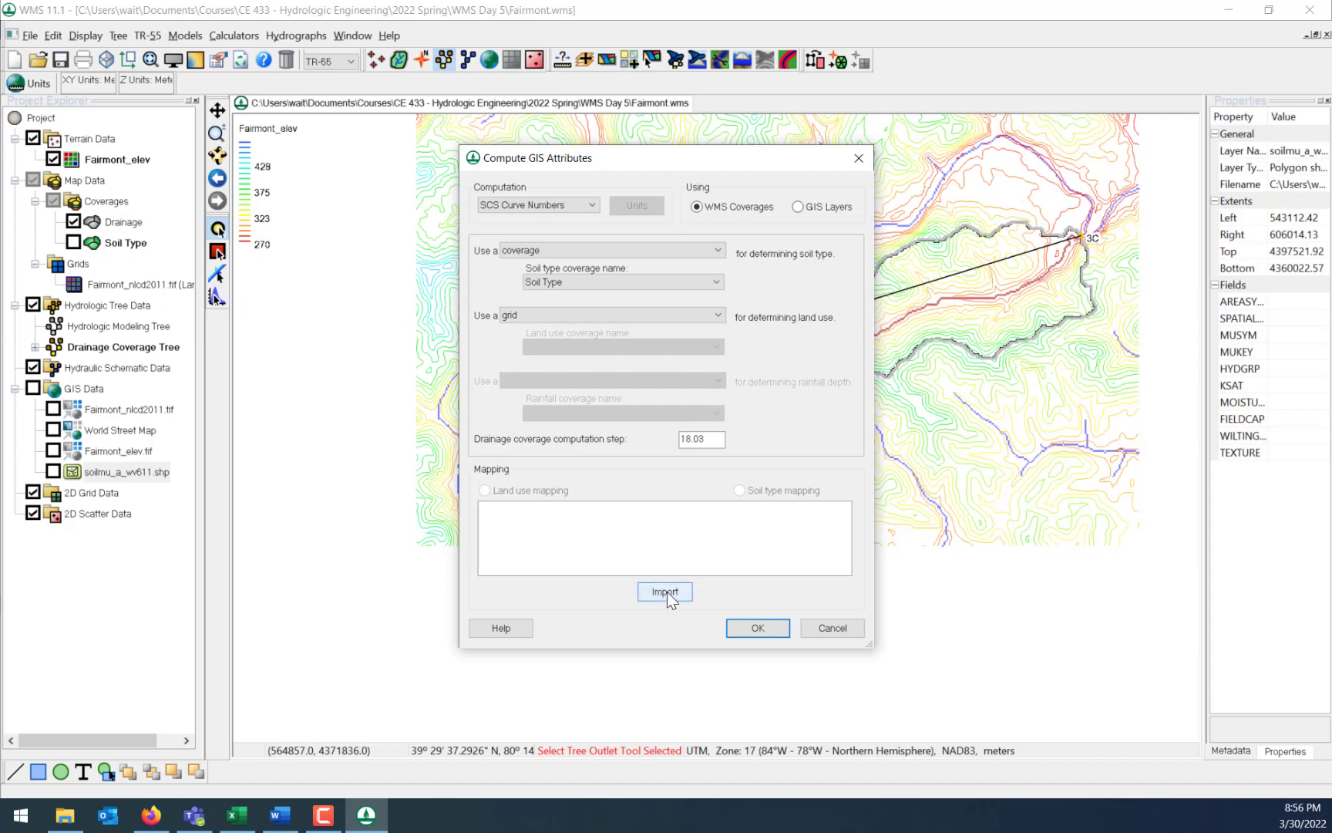
Switch to File Explorer and review the land use codes and curve numbers in WV Curve Number.txt from the WMS Day 5 folder.
click(71, 822)
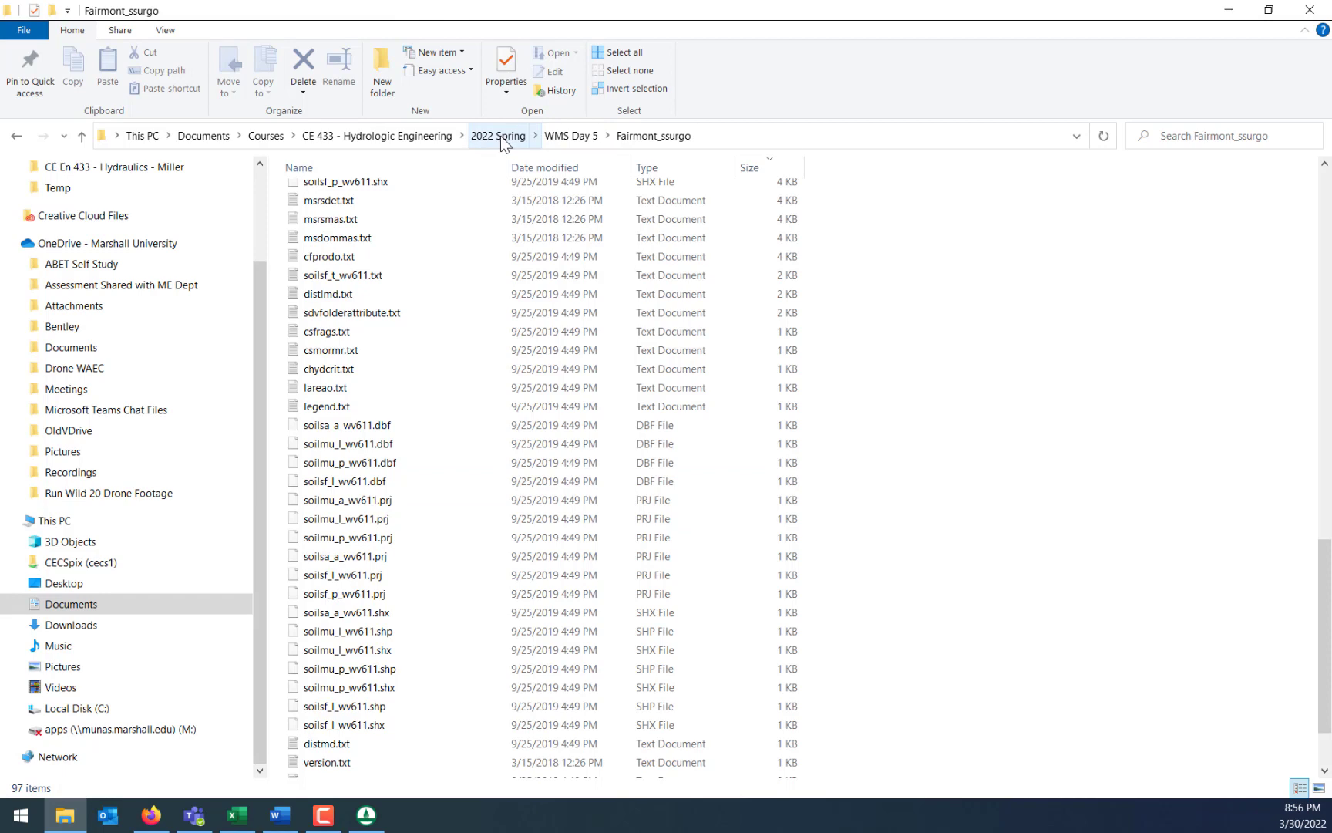
click(571, 136)
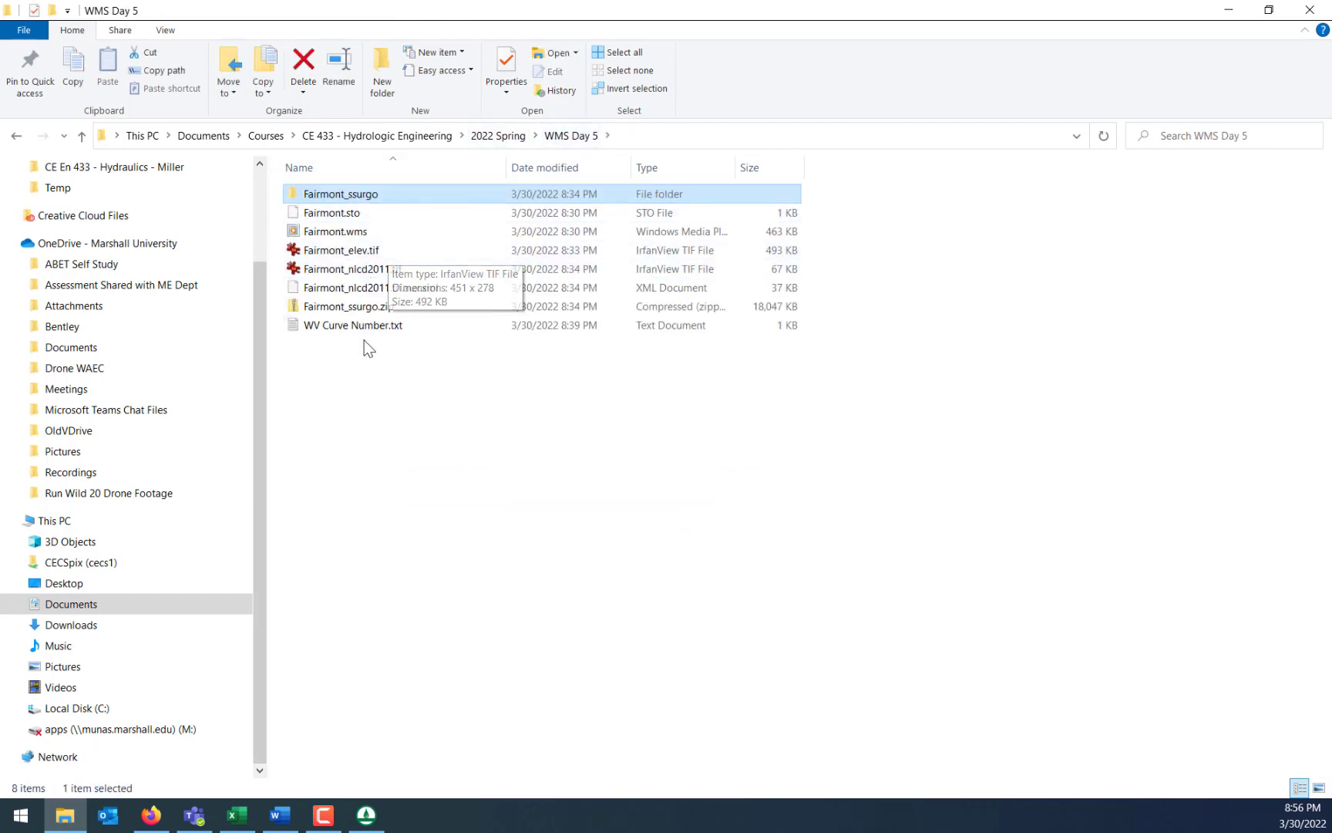
double_click(316, 329)
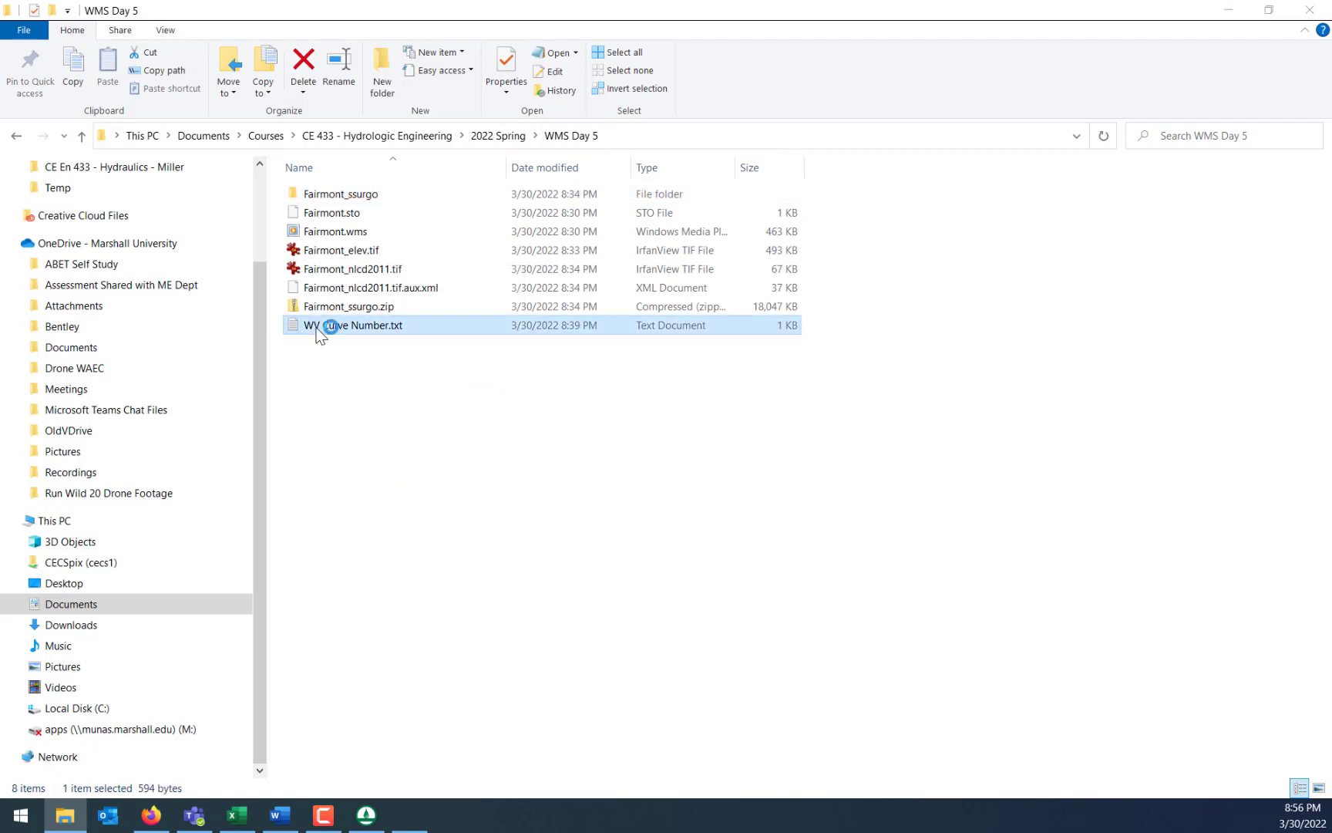
drag(0, 191, 783, 215)
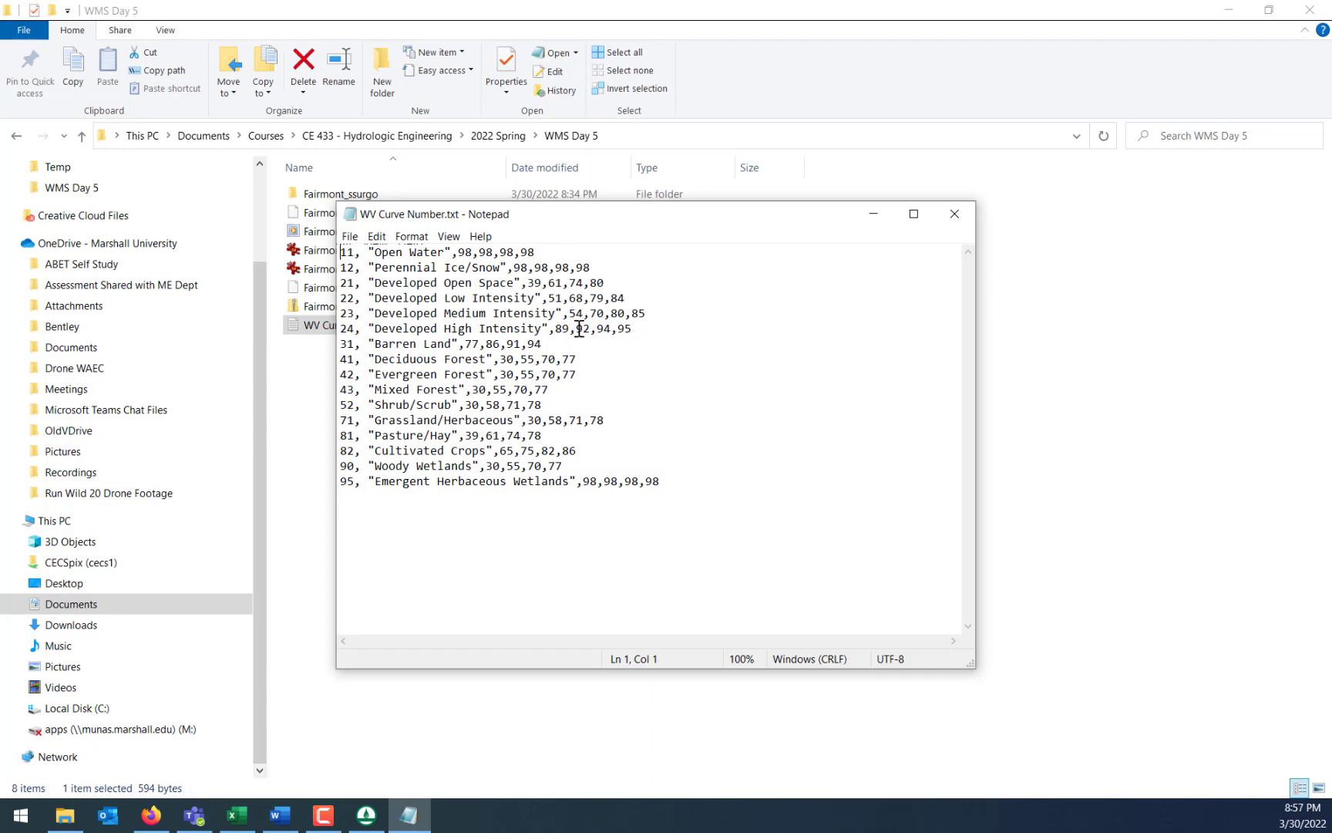
drag(466, 344, 539, 346)
double_click(510, 346)
click(954, 214)
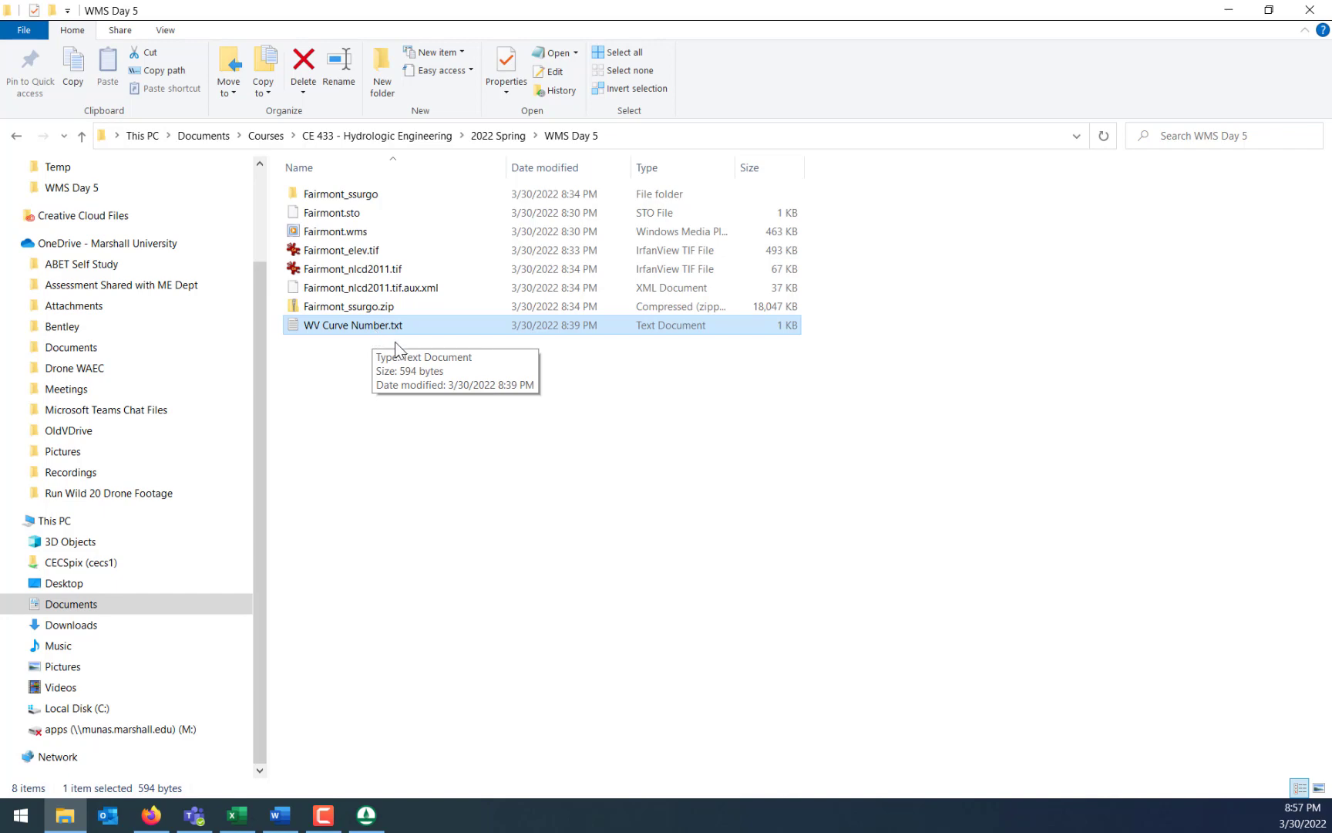
Switch back to WMS, import WV Curve Number.txt as the land use mapping table and compute the SCS curve number.
click(366, 815)
click(664, 591)
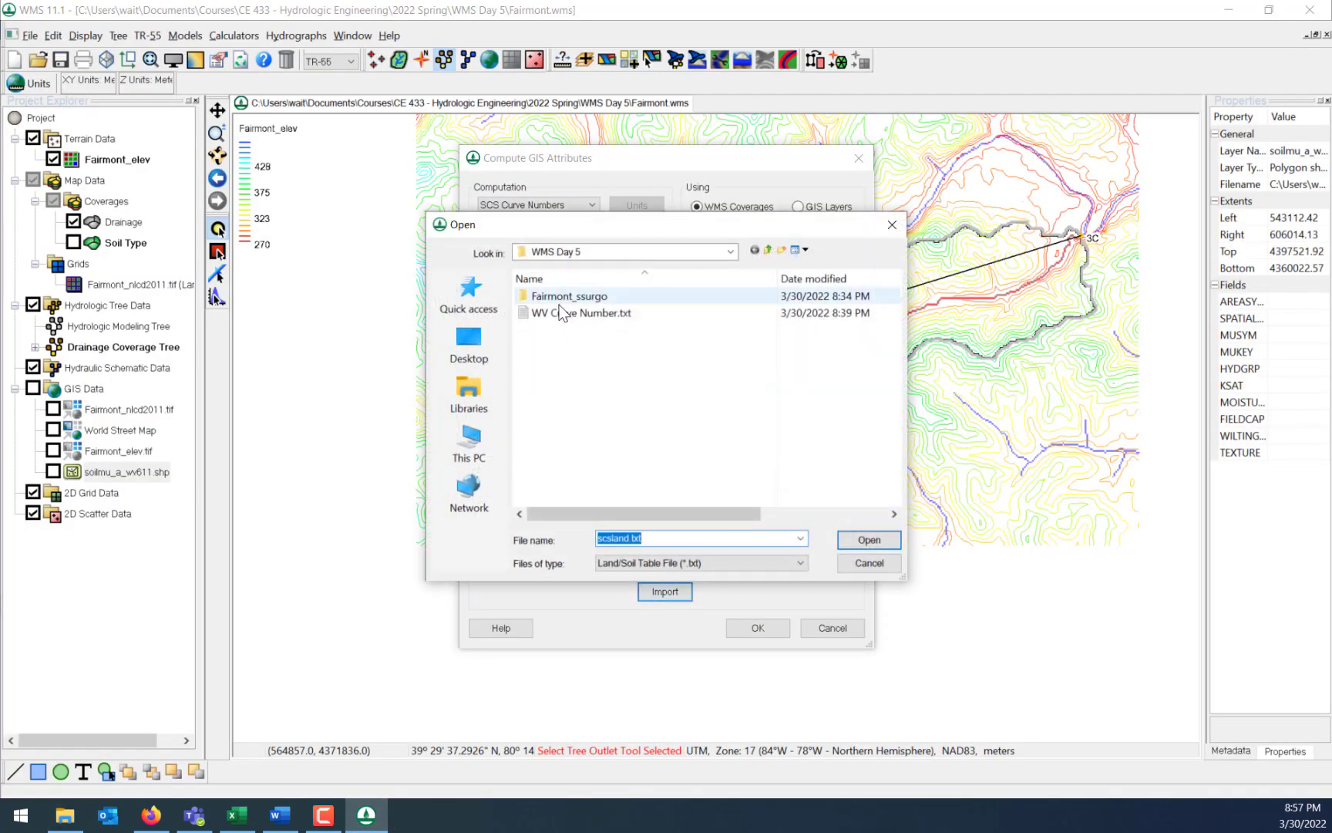
click(544, 312)
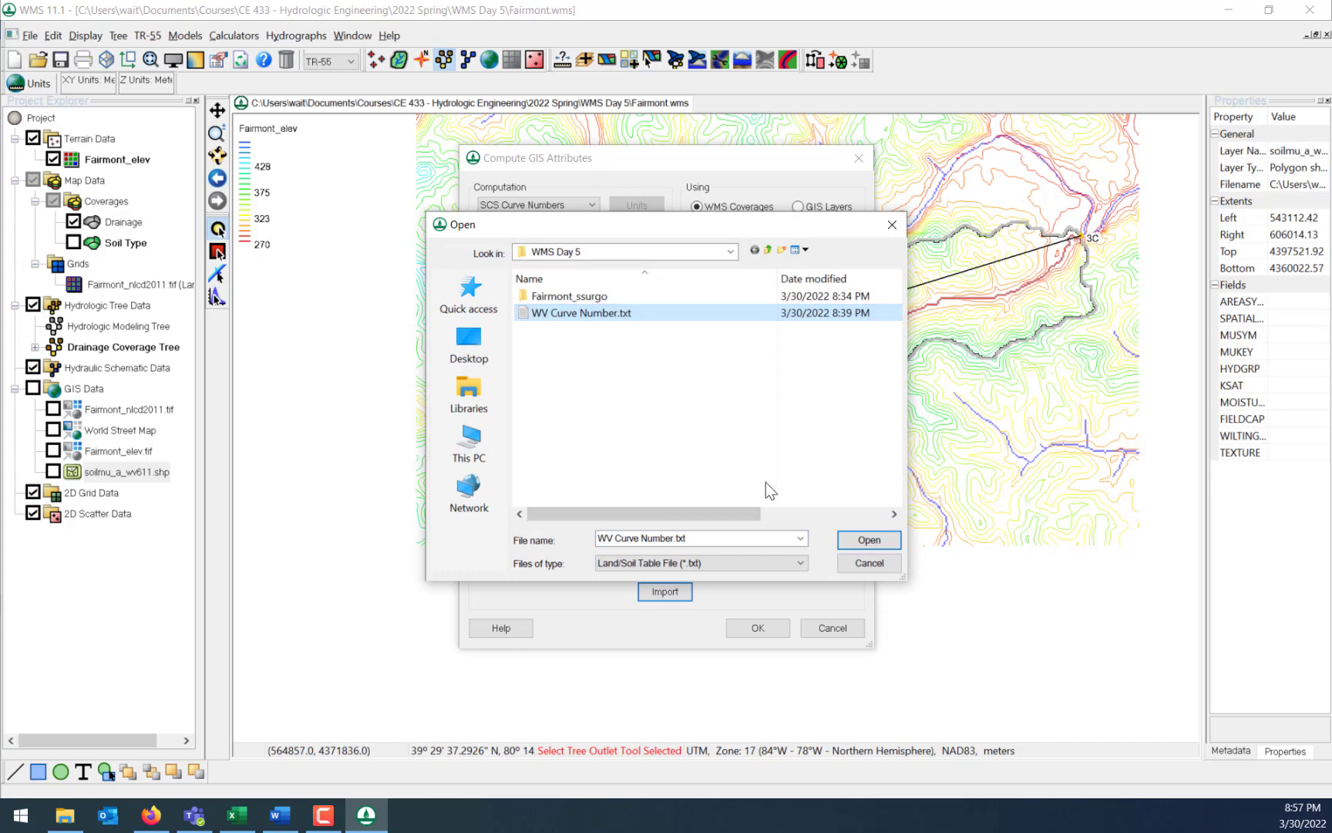
click(880, 539)
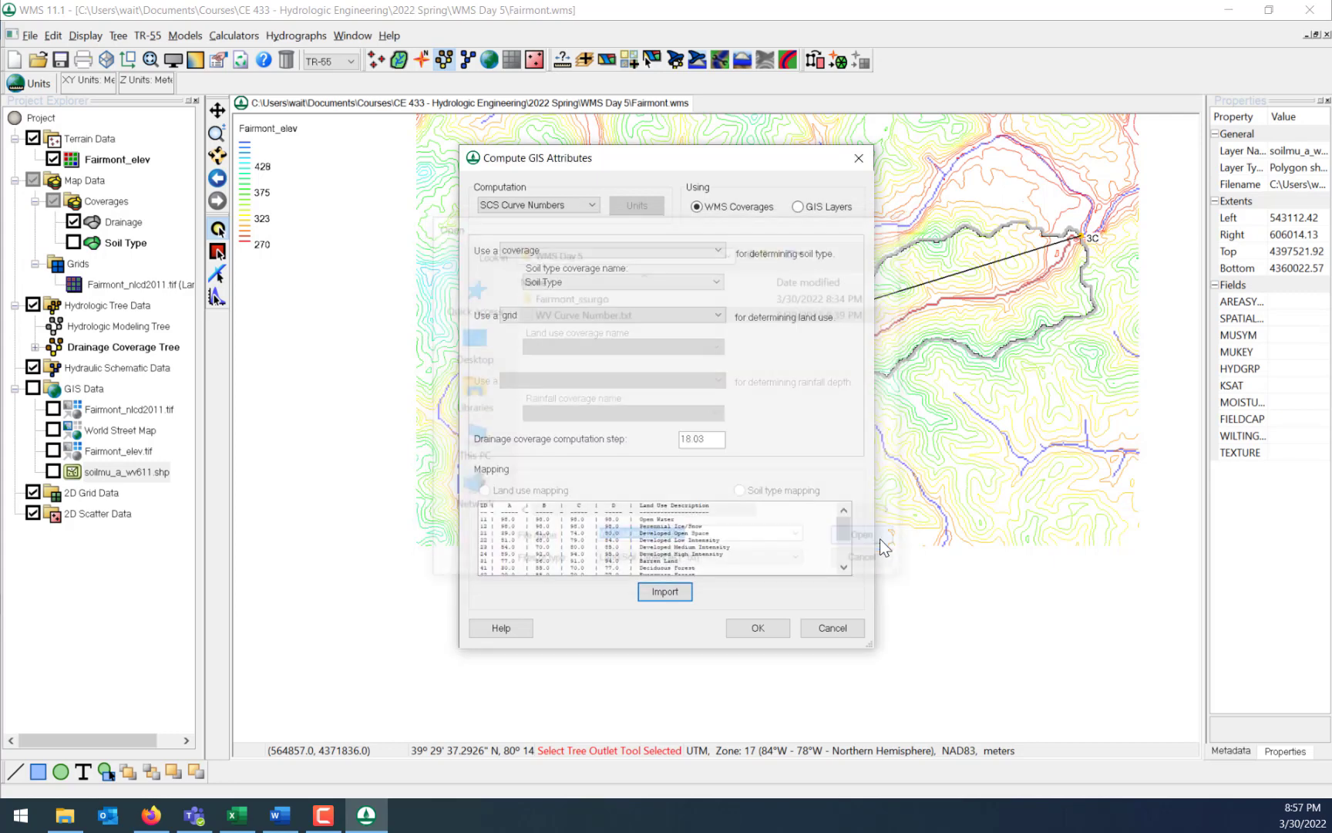
click(764, 629)
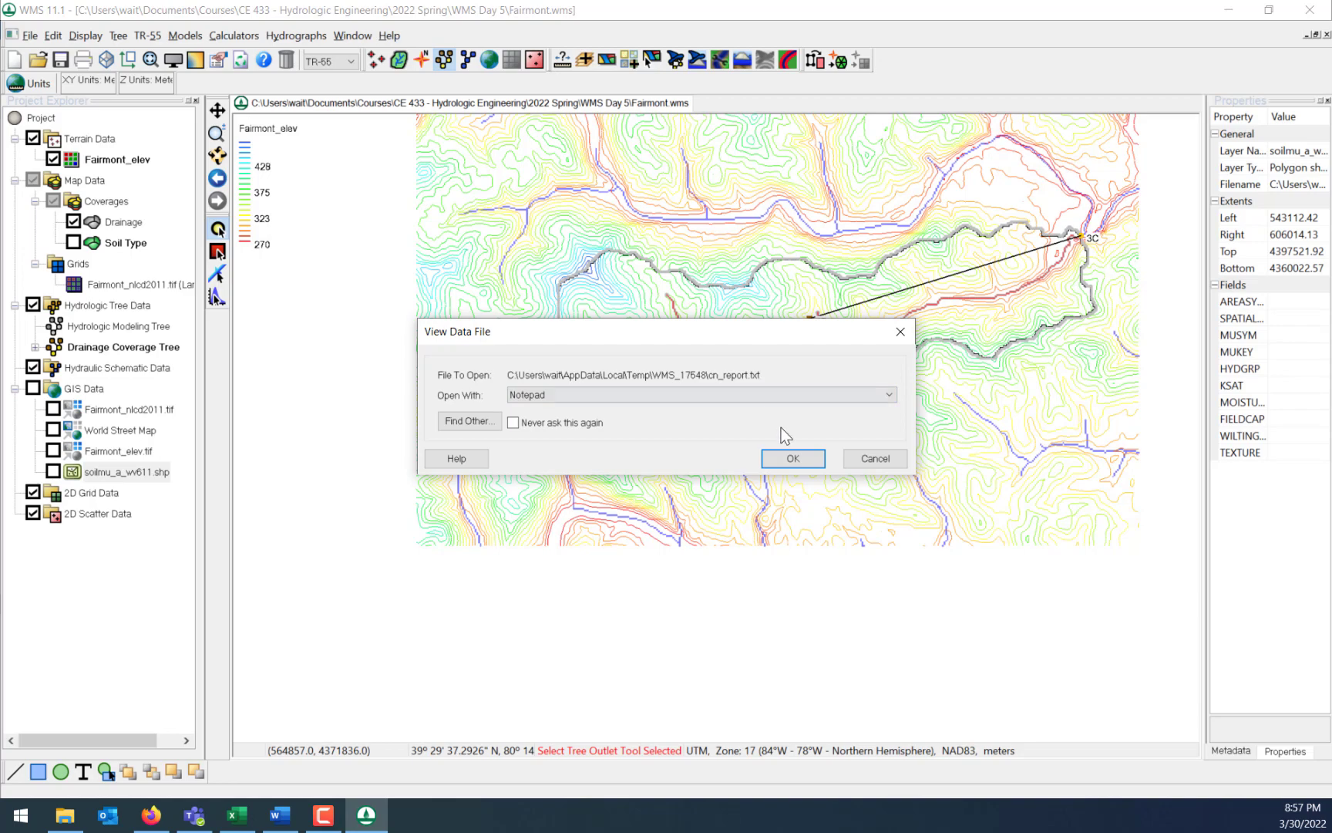
Open the runoff curve number report in Notepad, enlarge its window and examine the weighted curve number for basin 1B.
click(794, 458)
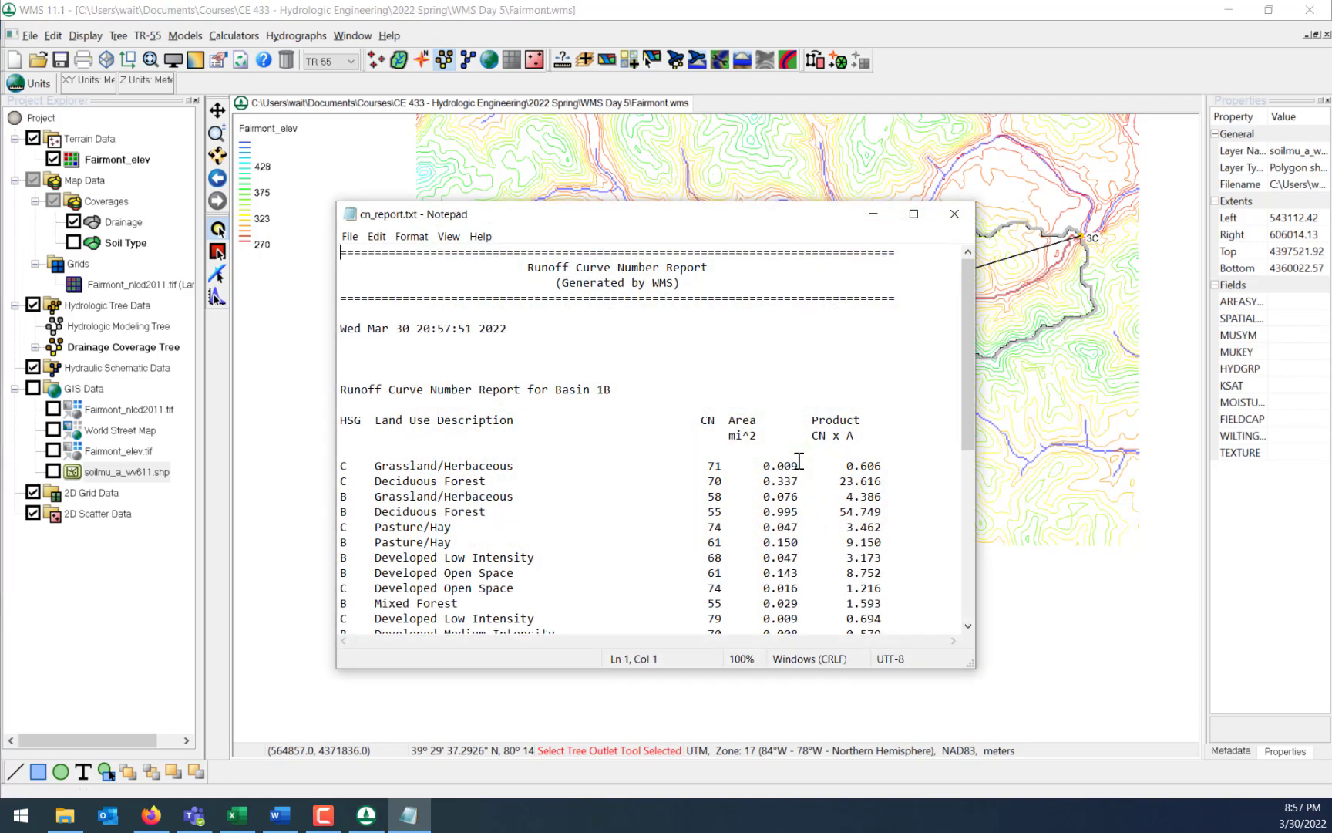
click(914, 214)
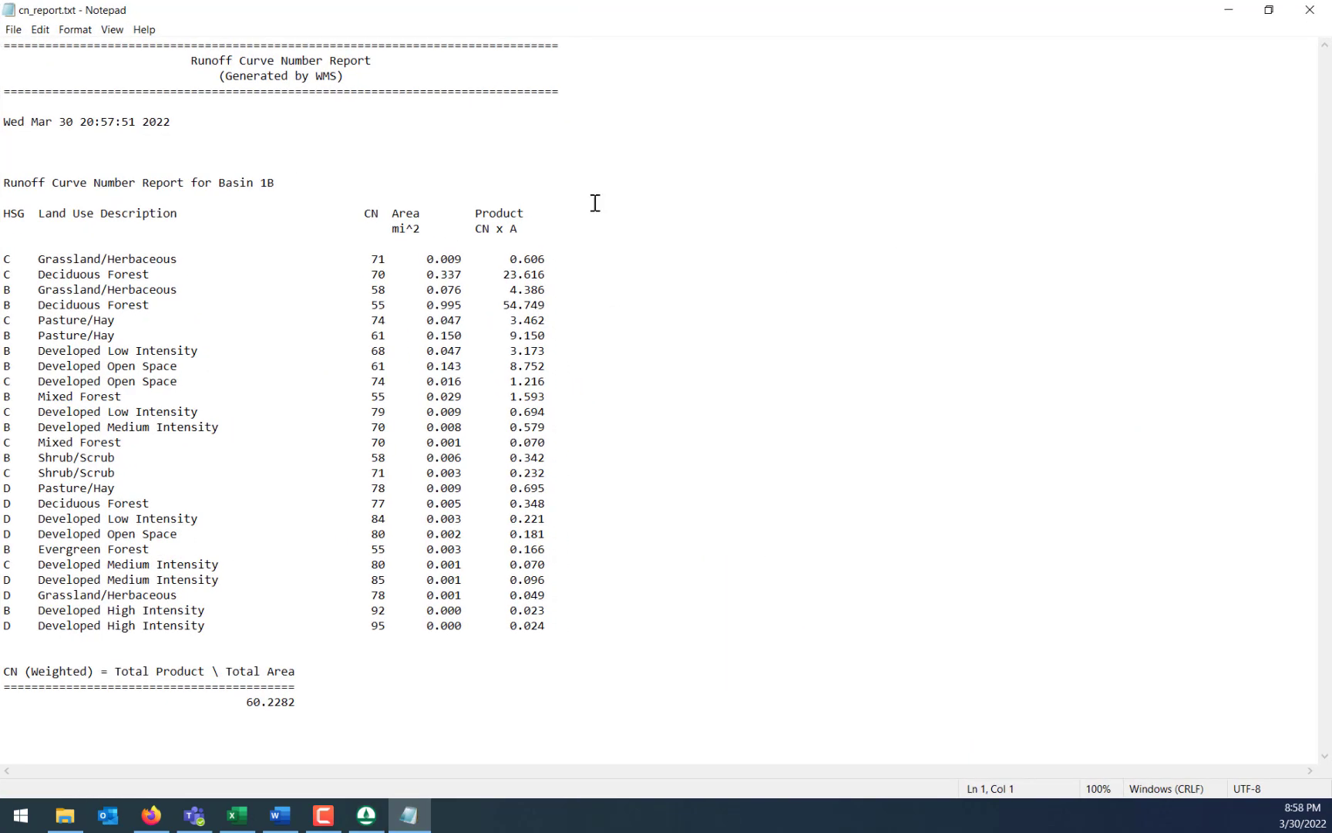
drag(851, 12, 663, 99)
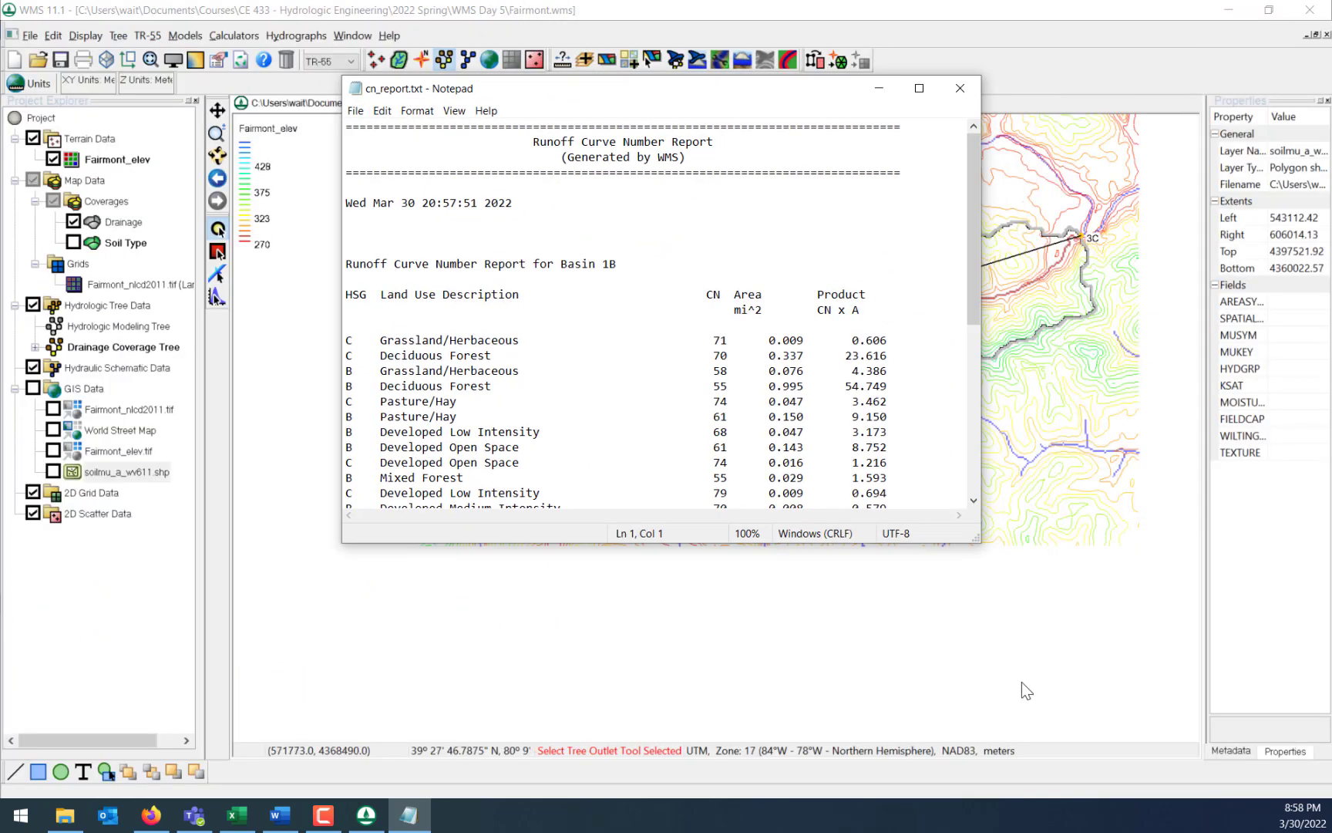
drag(980, 539, 1078, 772)
scroll(983, 591, down, 2)
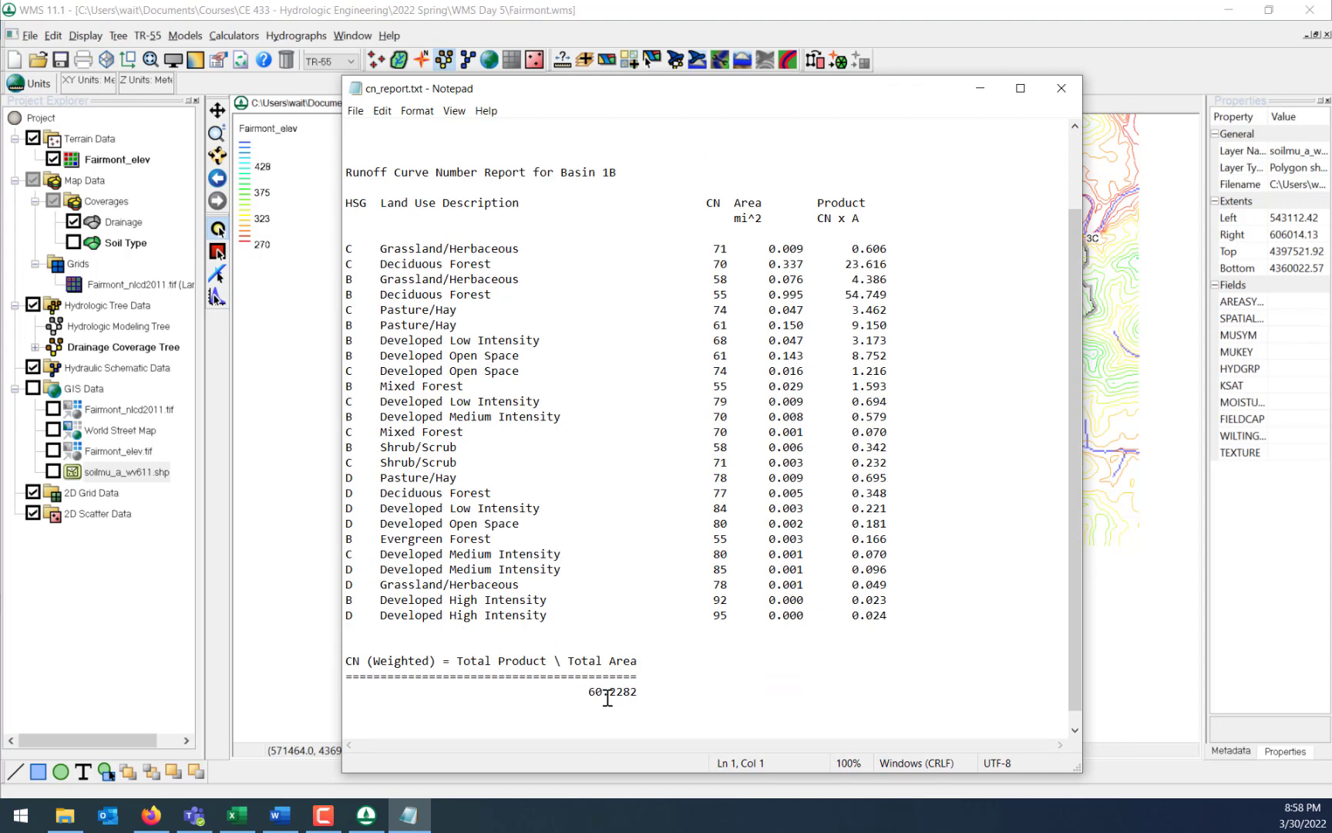
drag(587, 691, 605, 692)
Compare the areas and curve numbers of the forest, pasture and developed land uses by soil group, and close the report.
drag(353, 478, 841, 485)
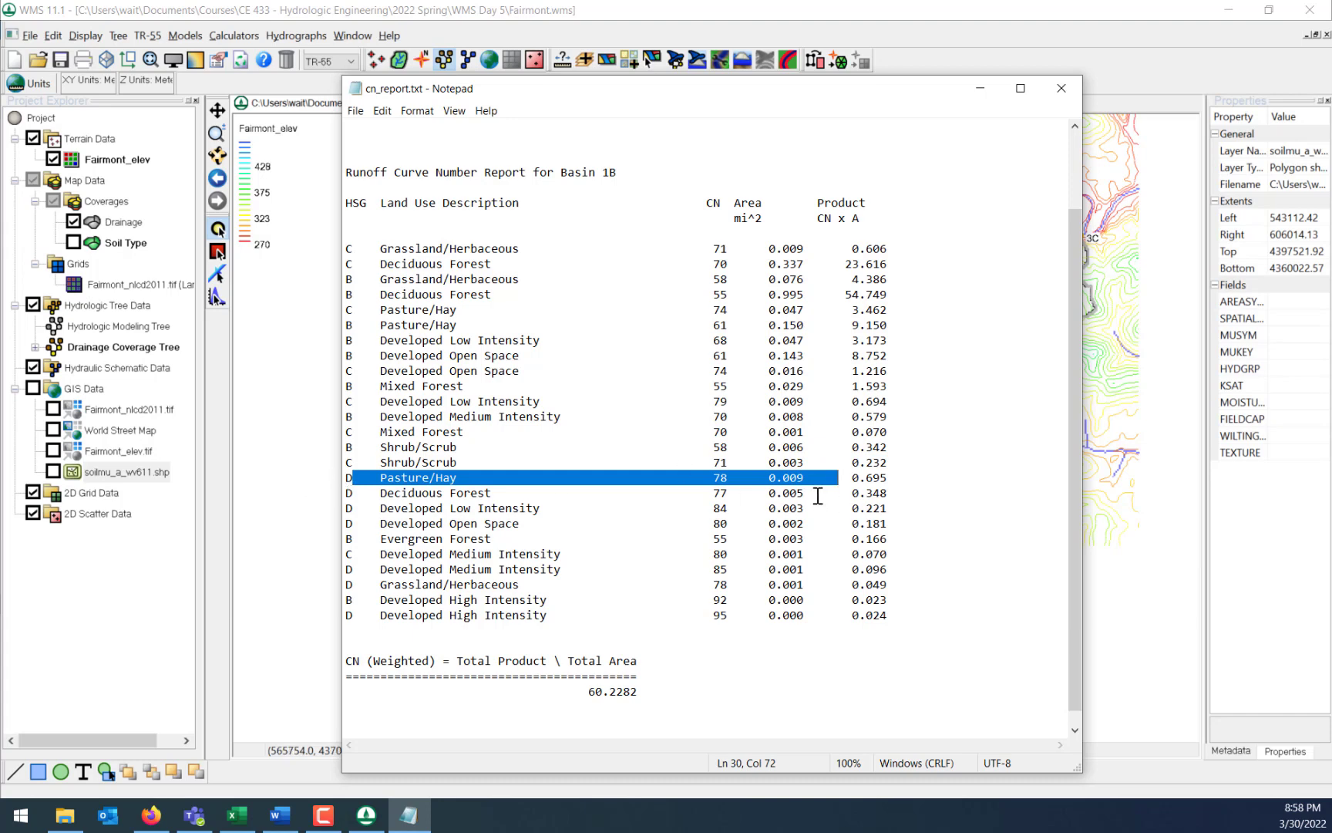
drag(806, 494, 344, 499)
drag(816, 525, 429, 524)
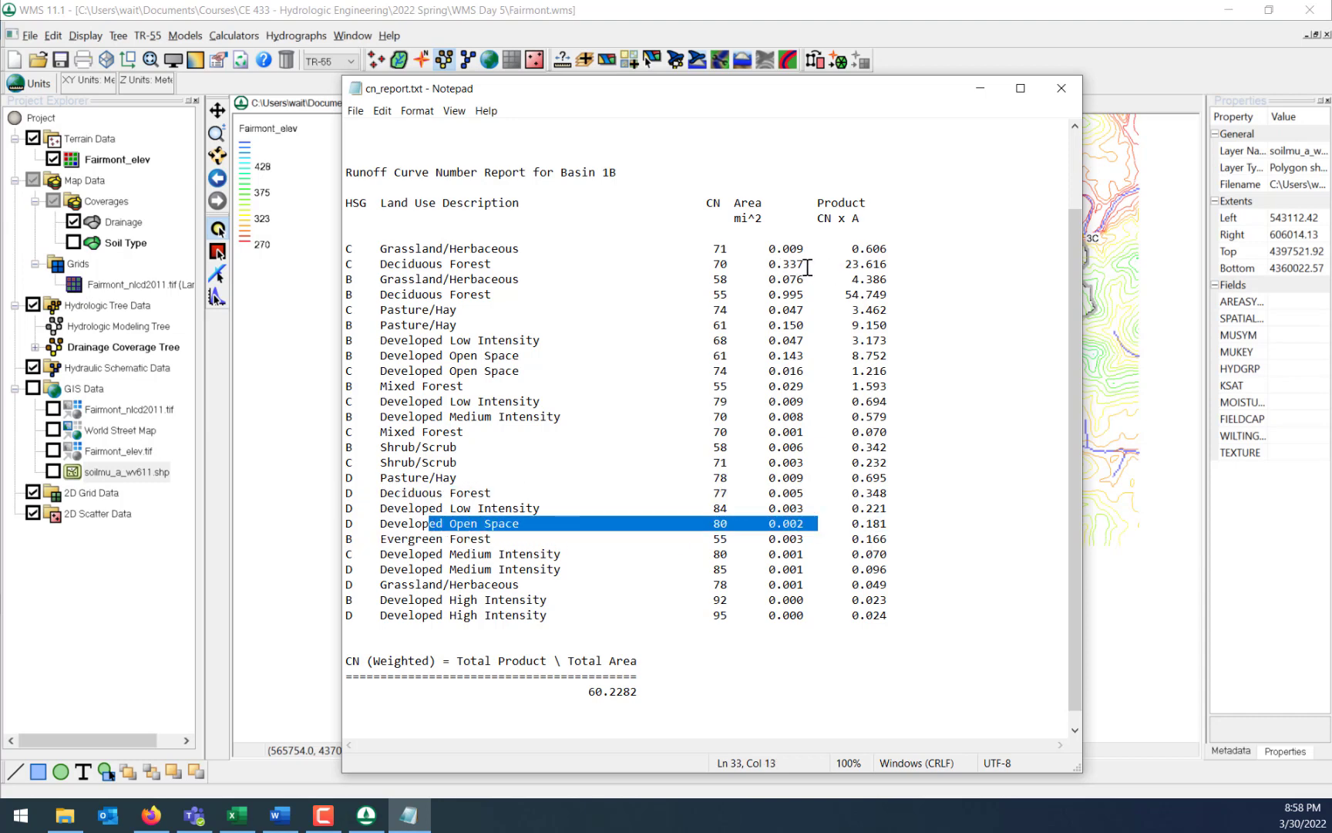
drag(542, 307, 357, 289)
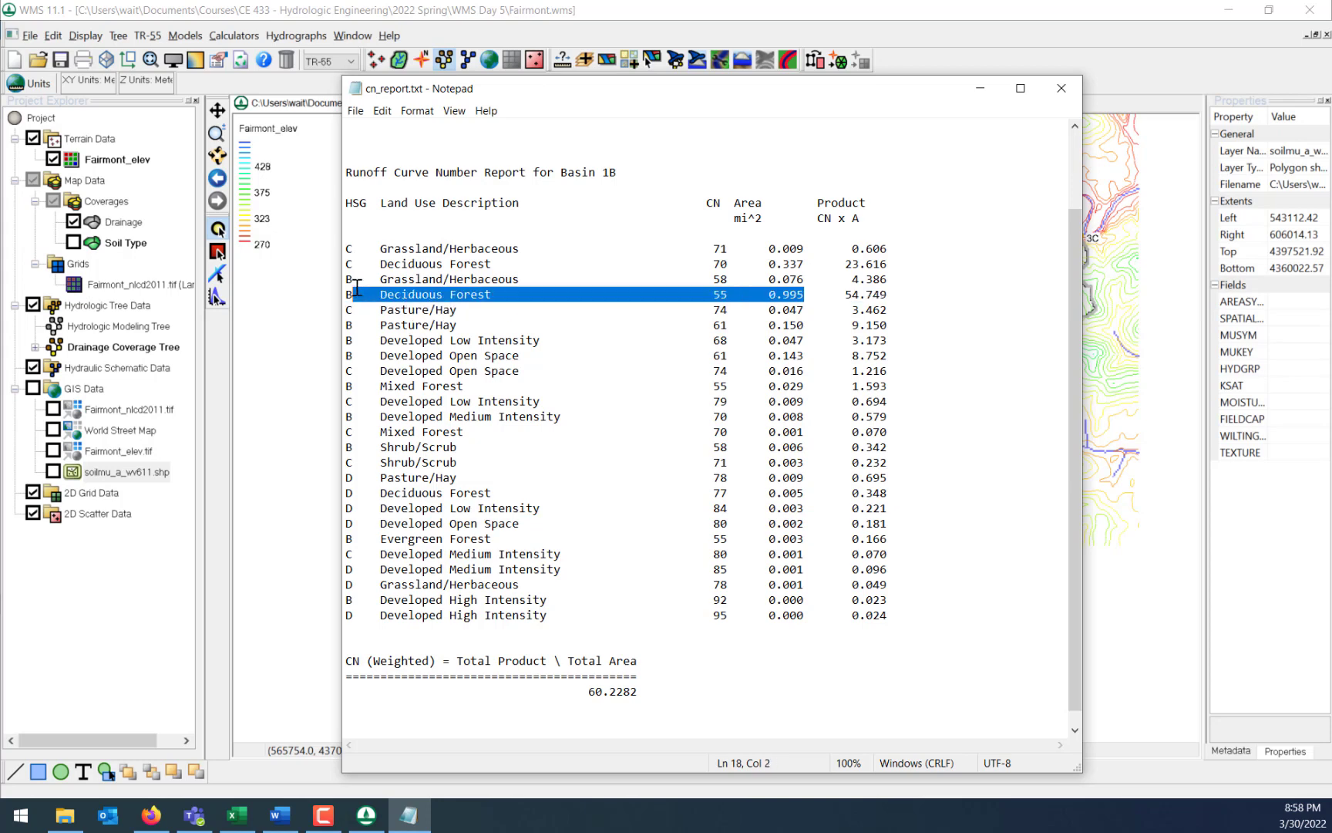
drag(787, 265, 348, 265)
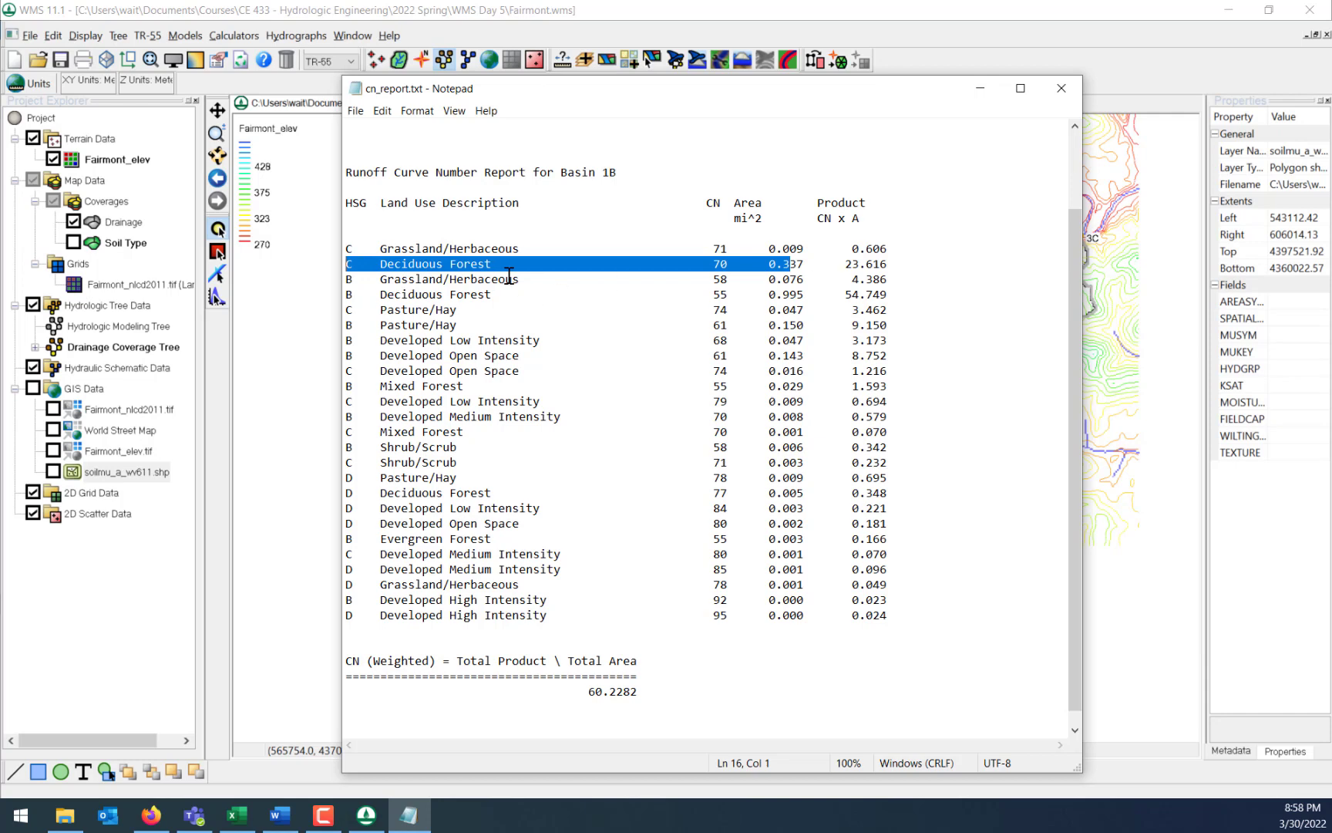
drag(811, 356, 344, 356)
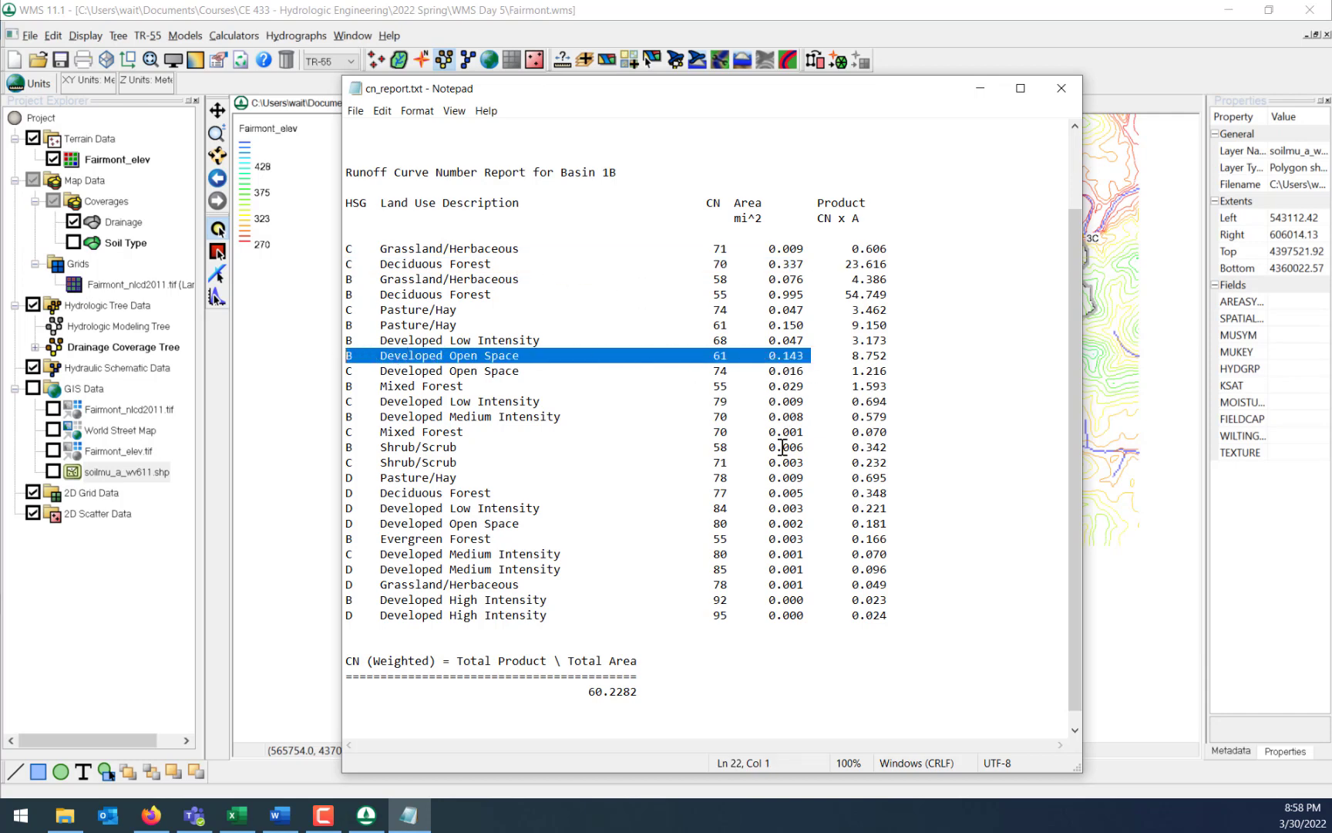
drag(882, 614, 340, 601)
click(427, 623)
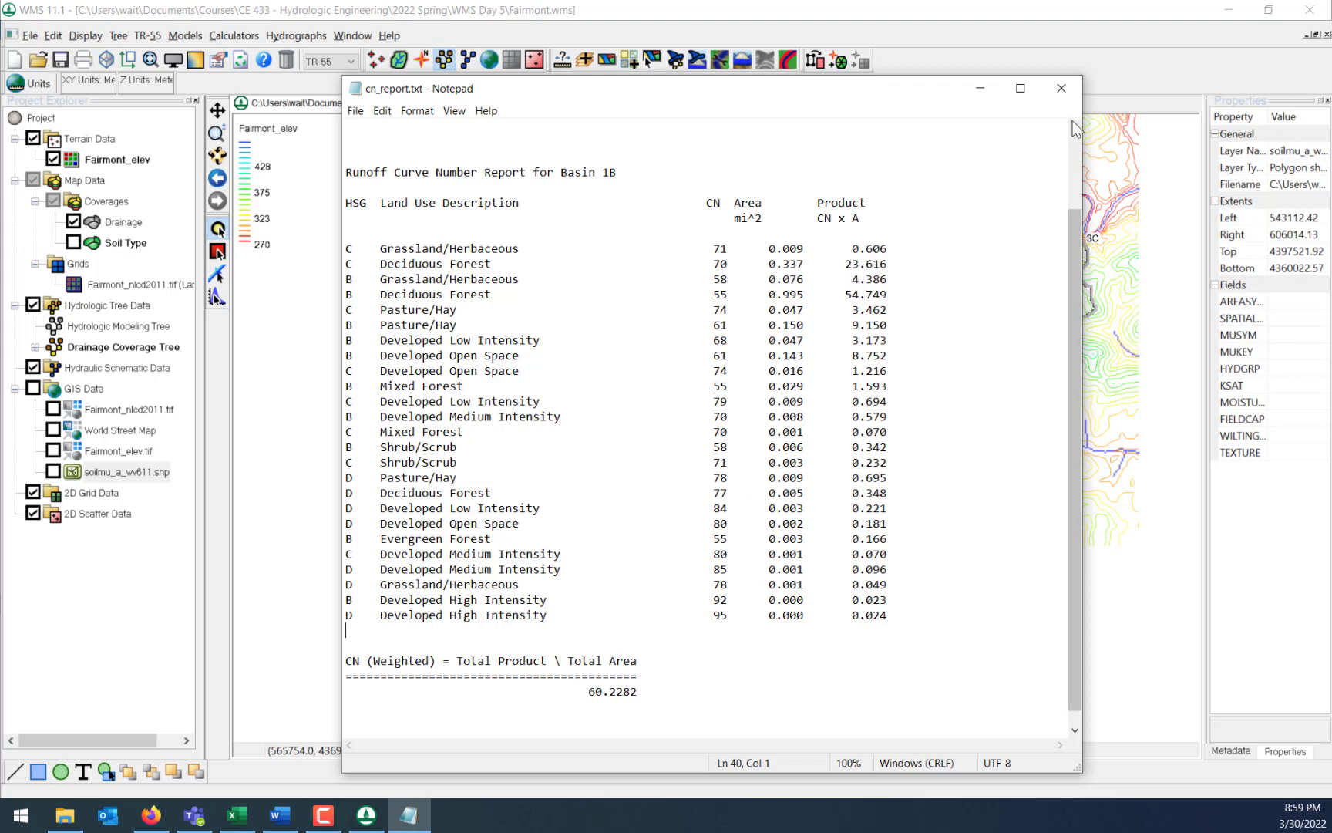
click(1061, 88)
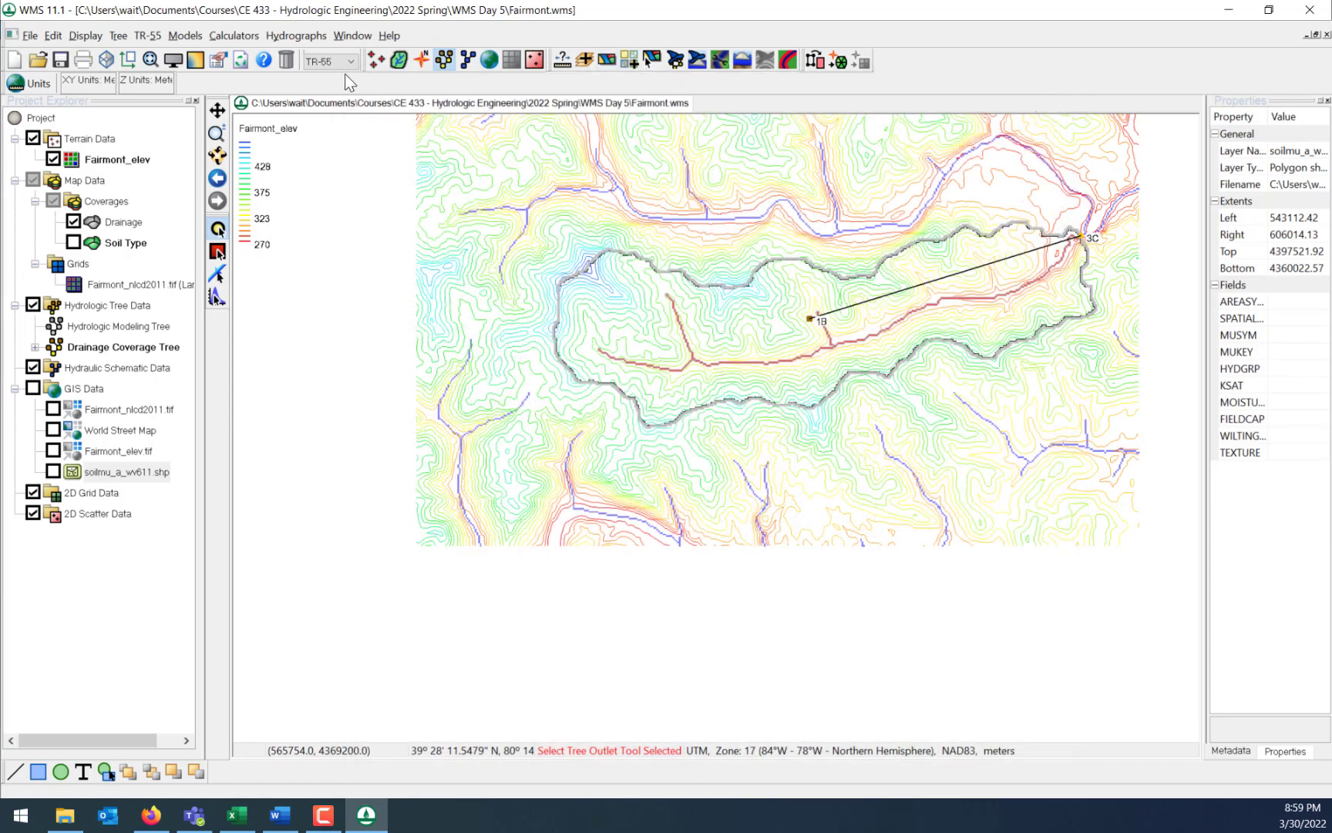
Compute basin 1B's time of concentration from basin data in its TR-55 settings, using the Compute Lag Time type and the SCS Method.
click(218, 252)
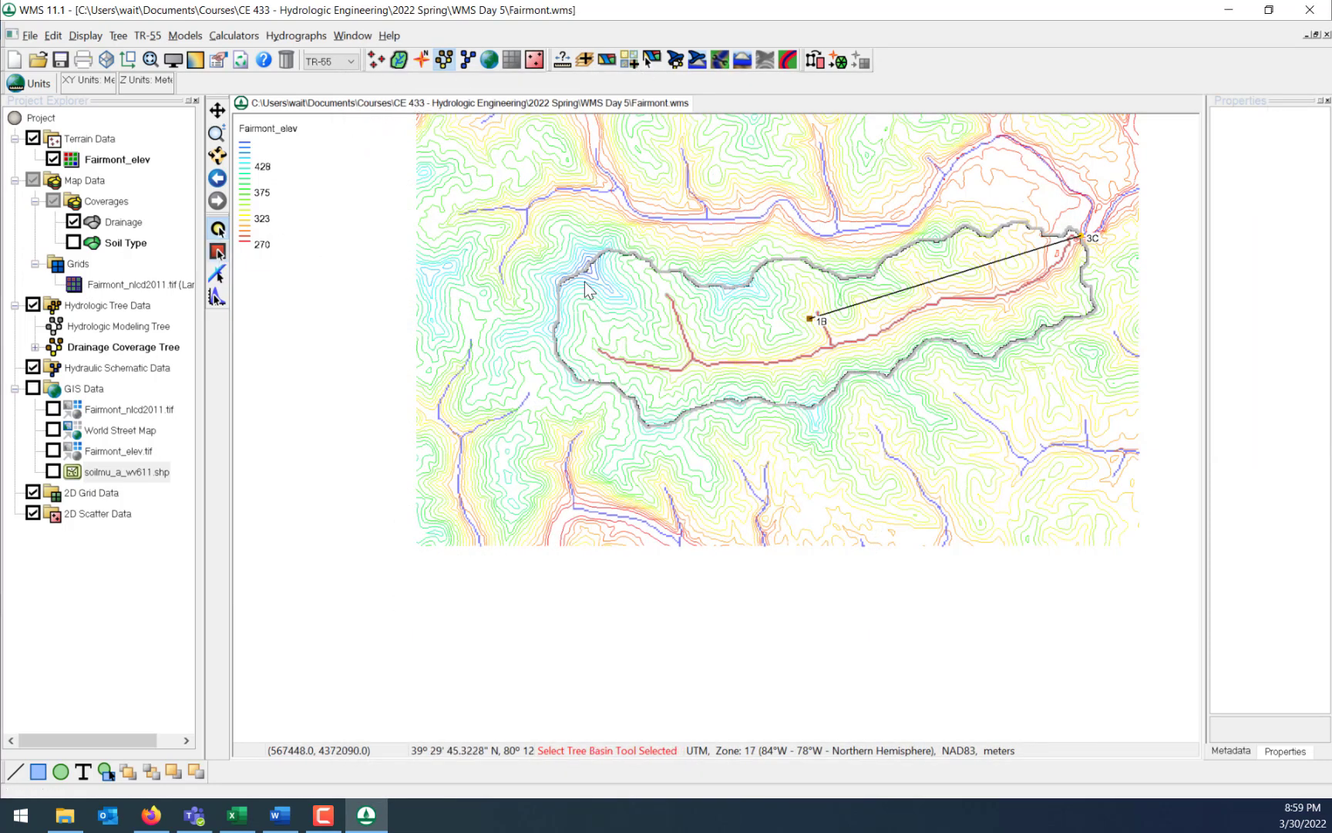
double_click(813, 319)
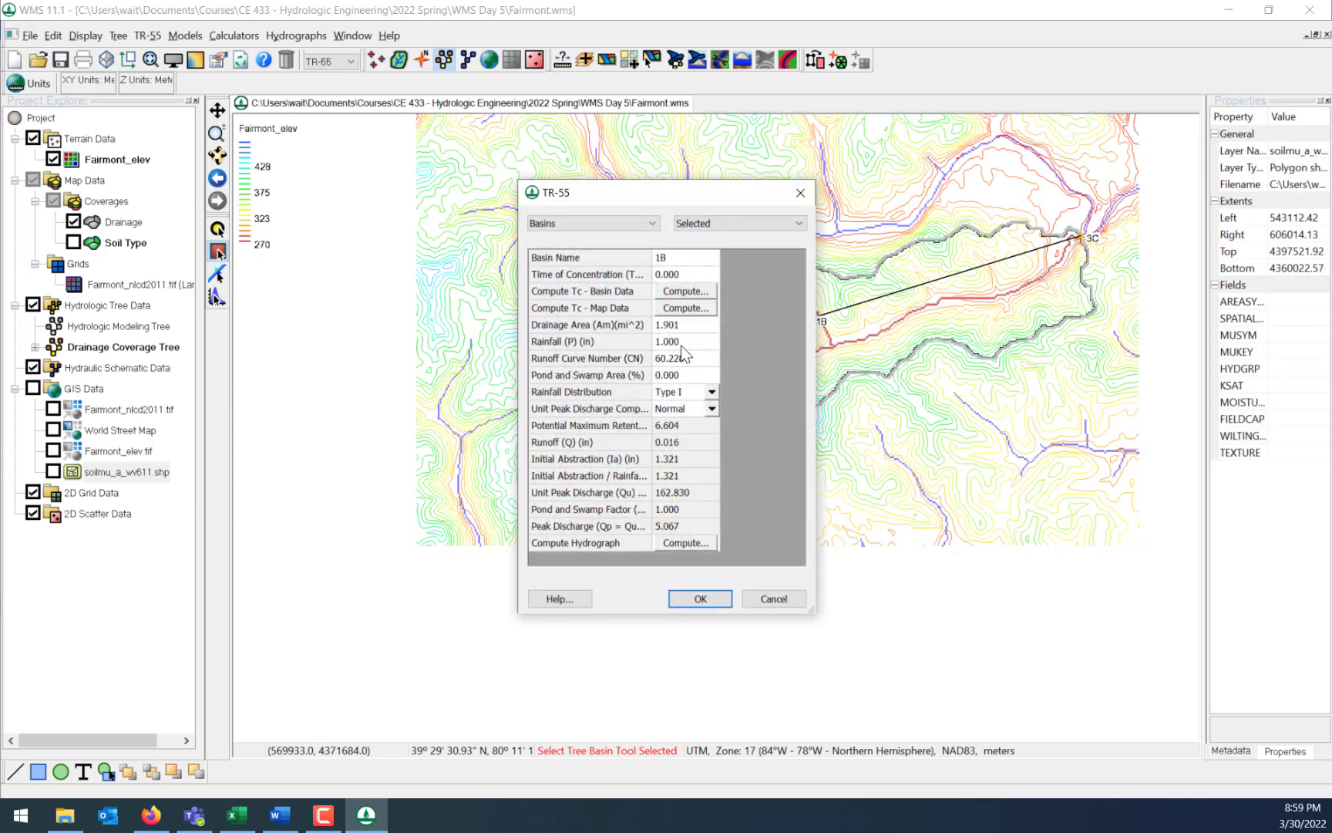
click(701, 294)
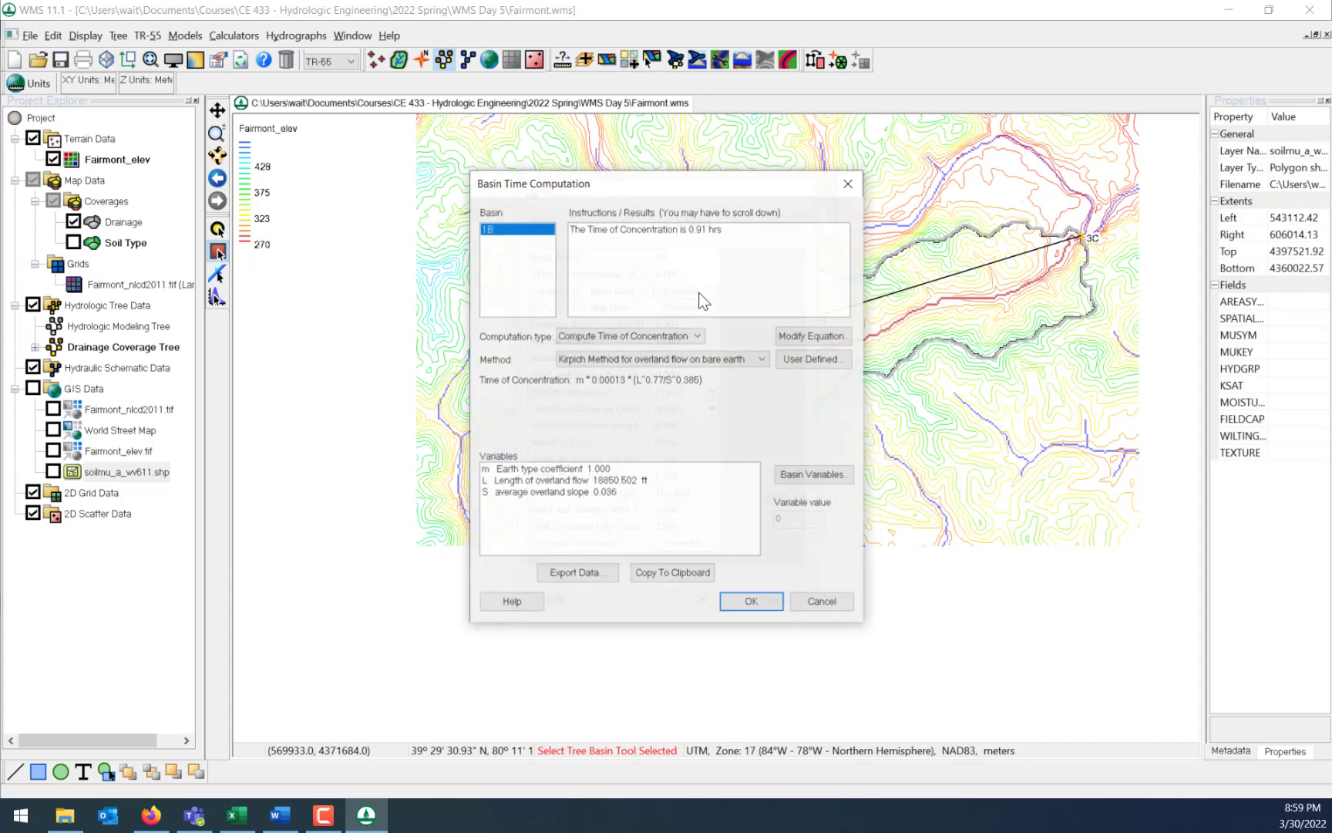
click(667, 335)
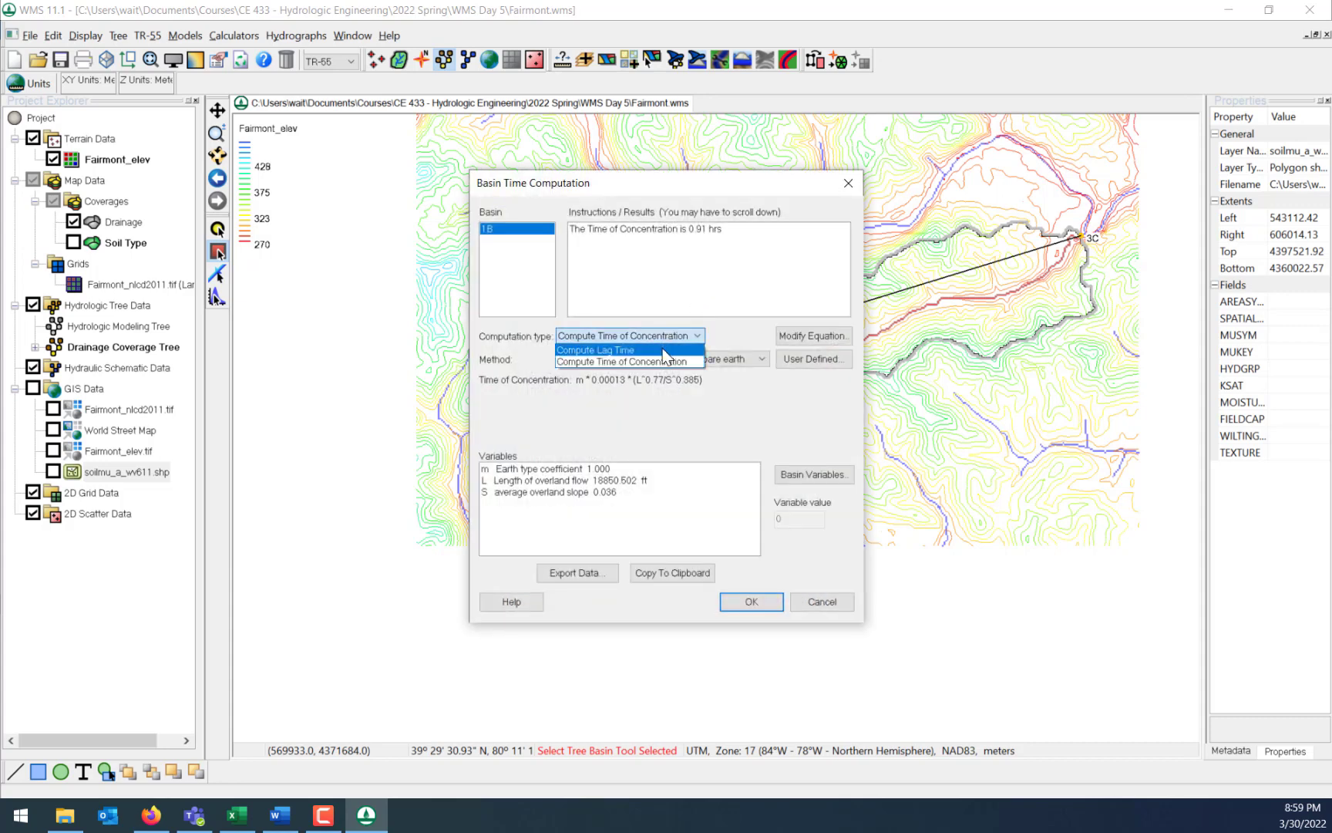
click(666, 350)
click(666, 361)
click(609, 557)
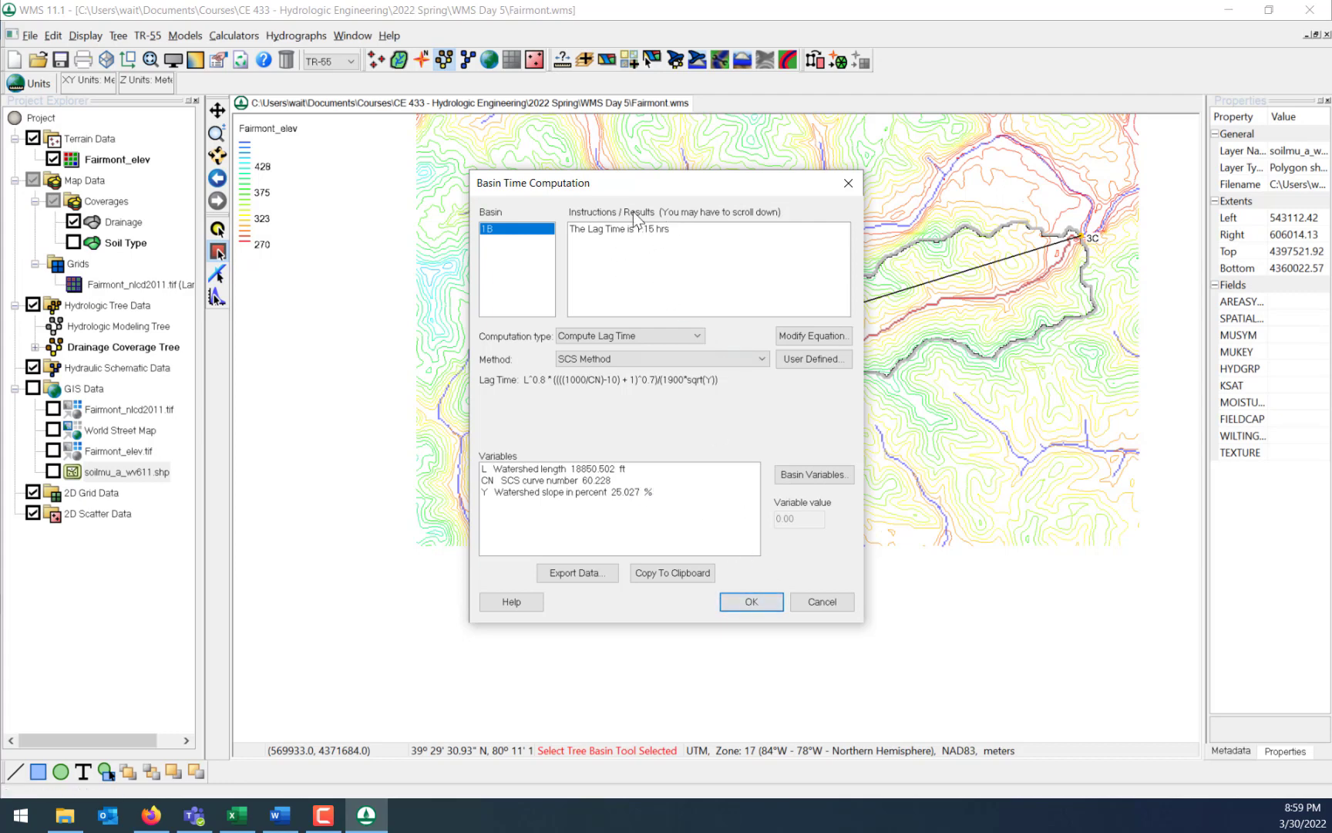
click(753, 602)
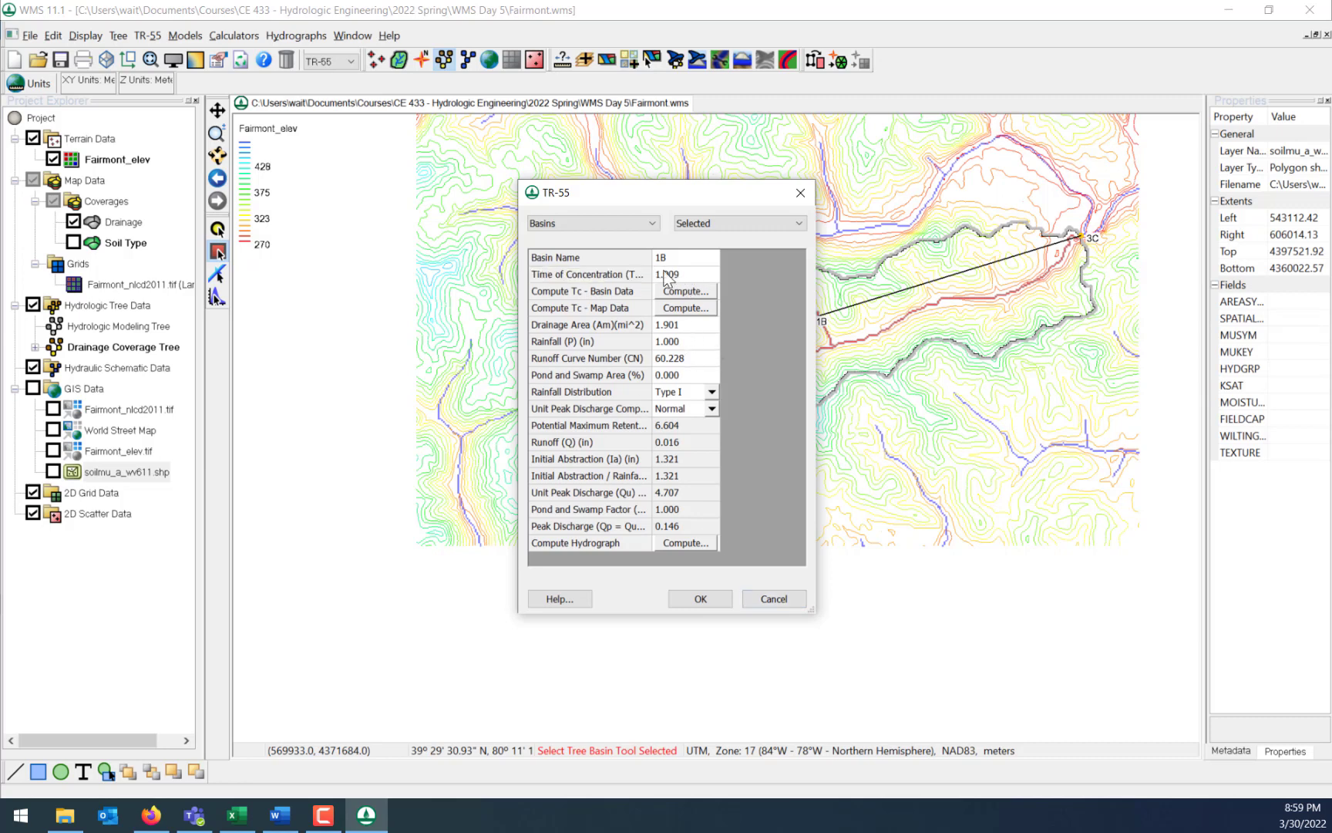
Set basin 1B's rainfall distribution to Type II and its rainfall to 2 inches.
click(712, 391)
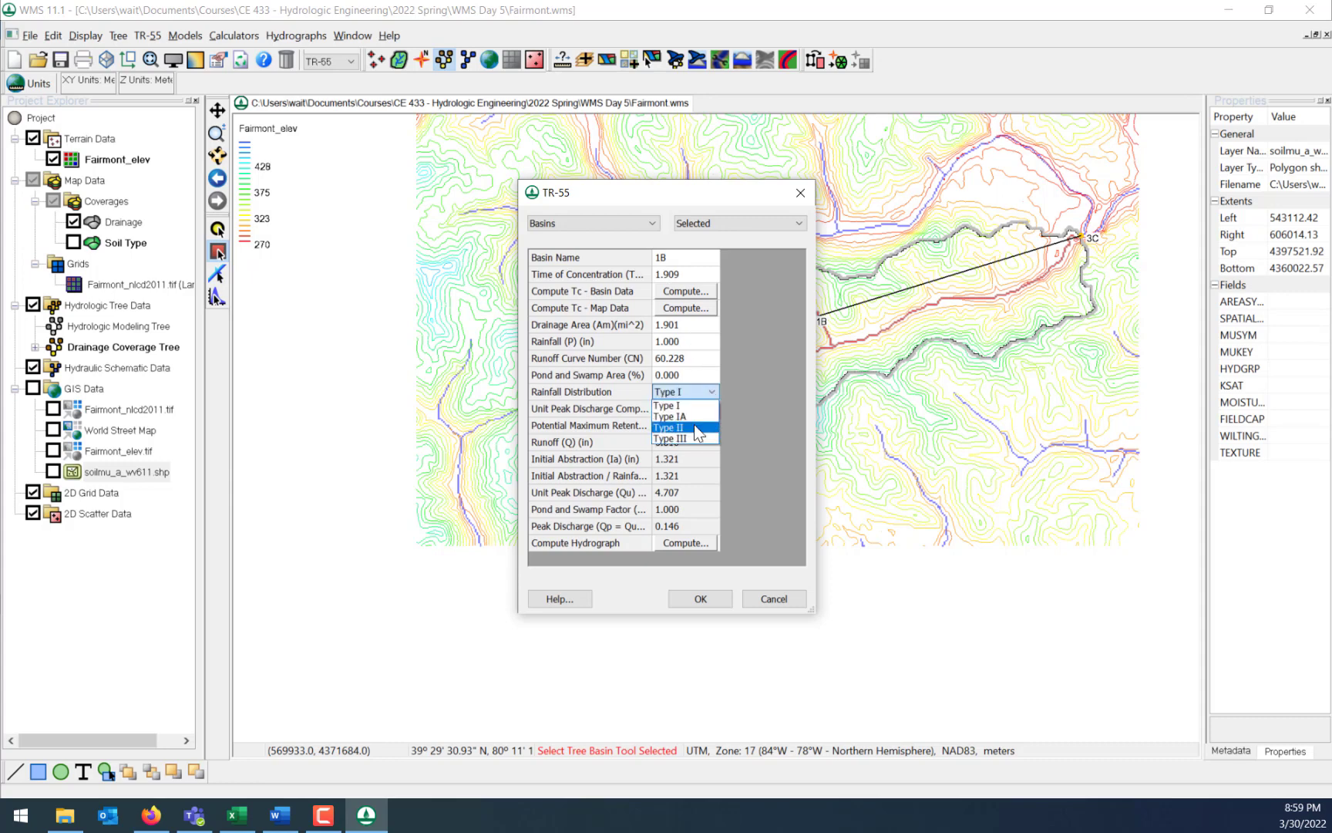
click(694, 429)
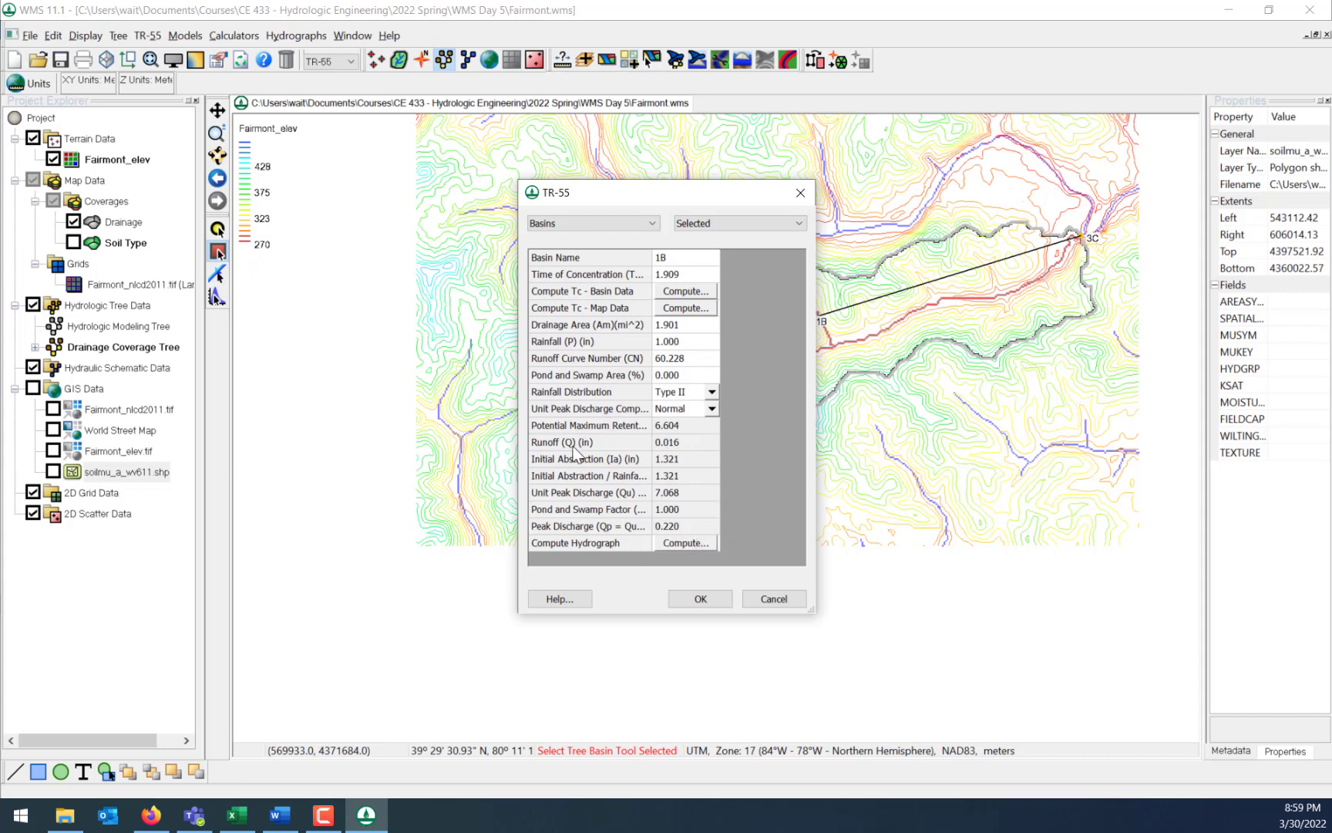
click(702, 341)
click(693, 342)
text(2)
click(781, 358)
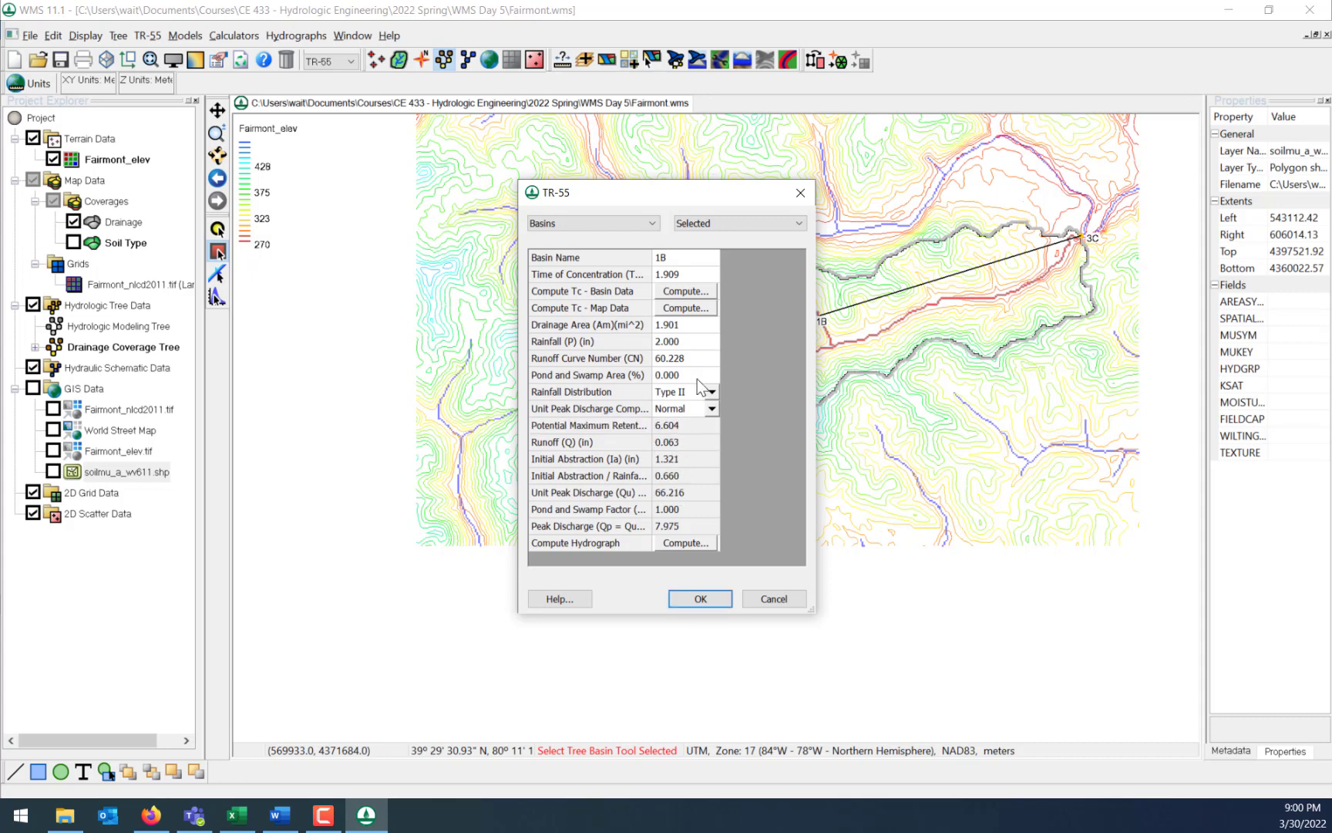
Compute the TR-55 hydrograph for basin 1B and accept the basin's TR-55 settings.
click(697, 542)
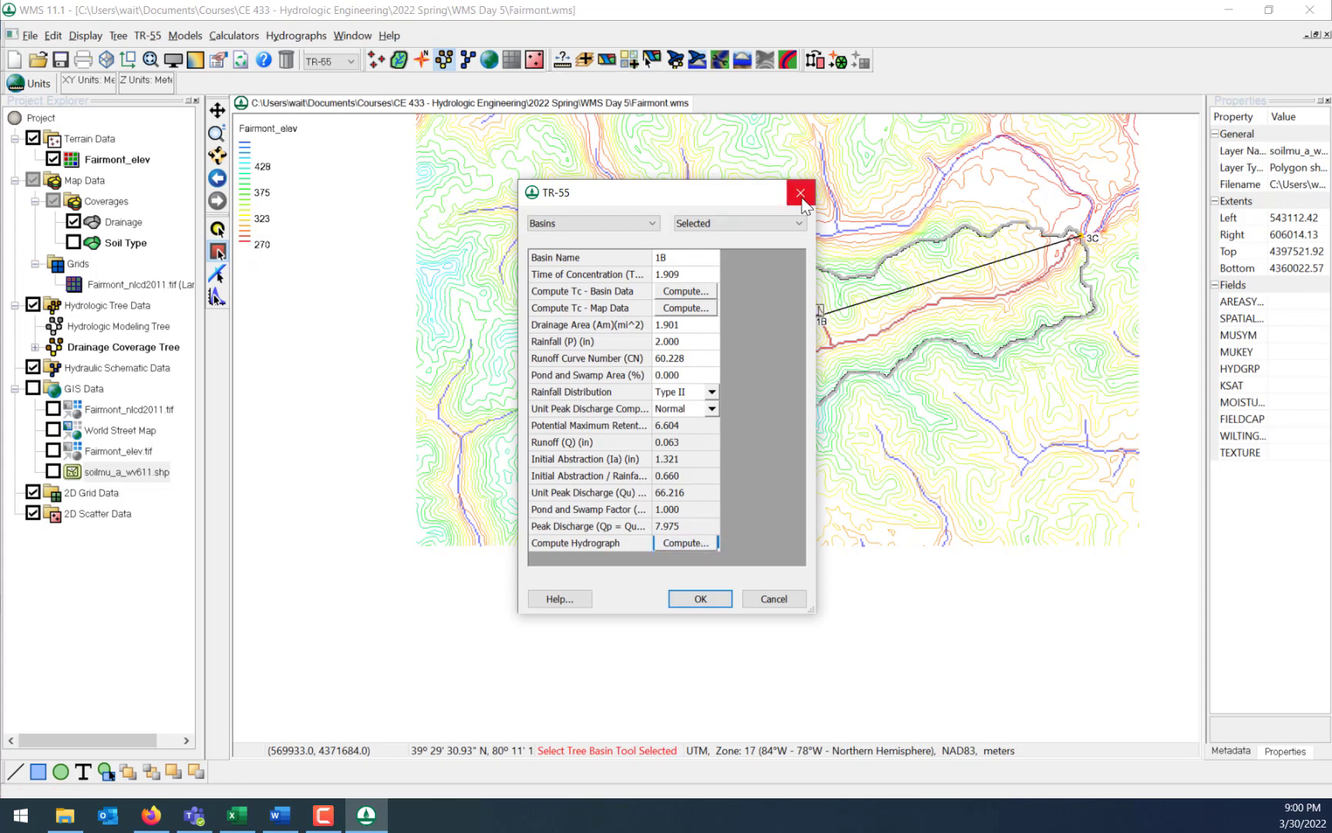
drag(771, 194, 420, 320)
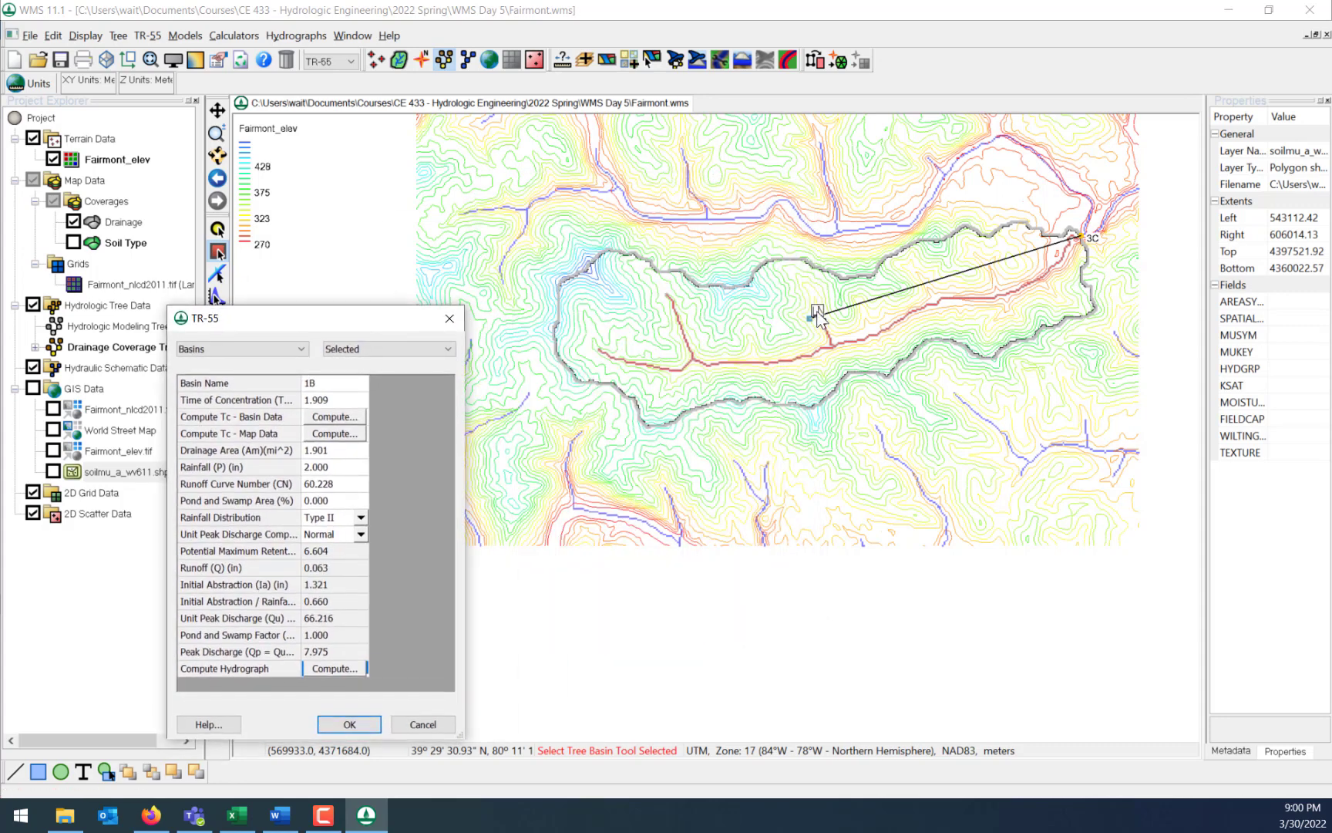
click(347, 725)
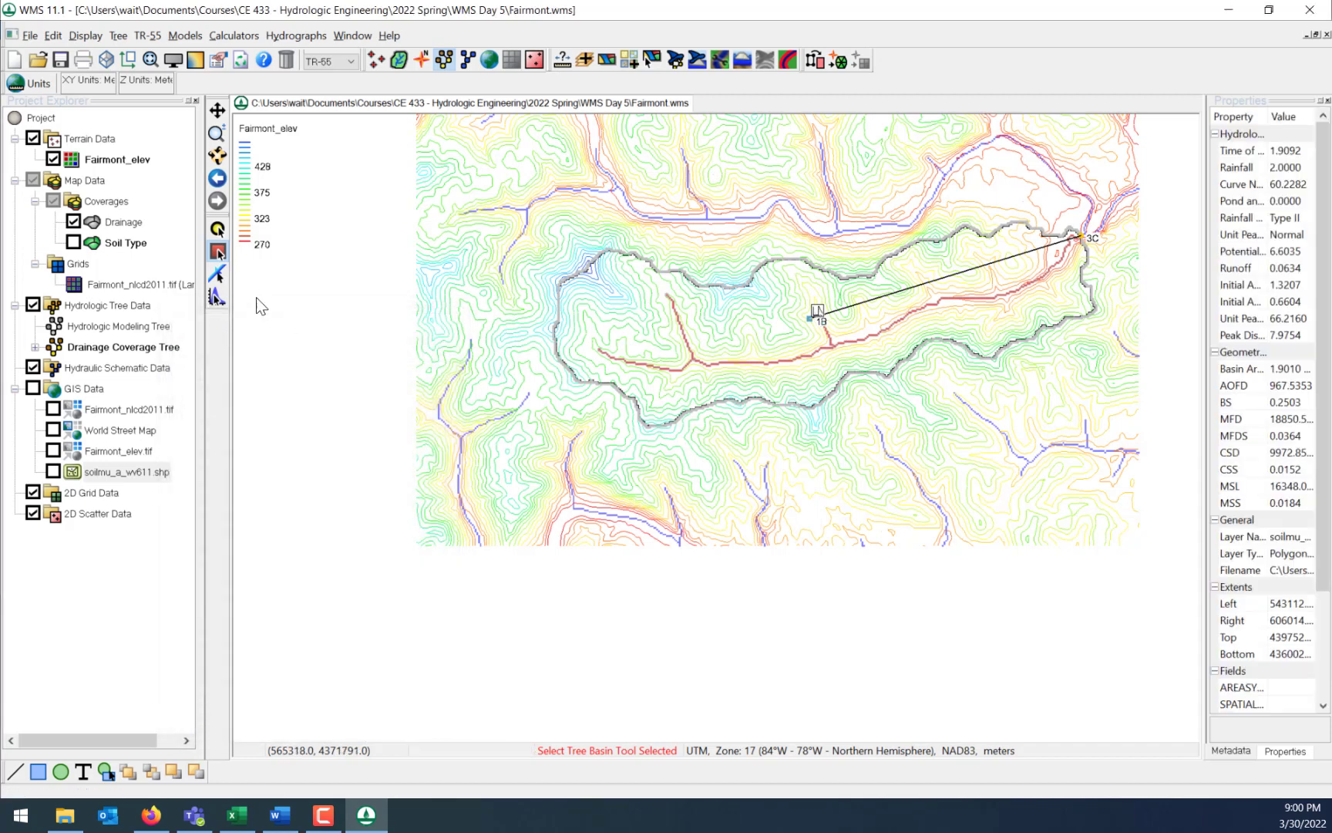
Display basin 1B's flow versus time hydrograph in an enlarged plot window, examine its peak and volume, and close it.
click(217, 297)
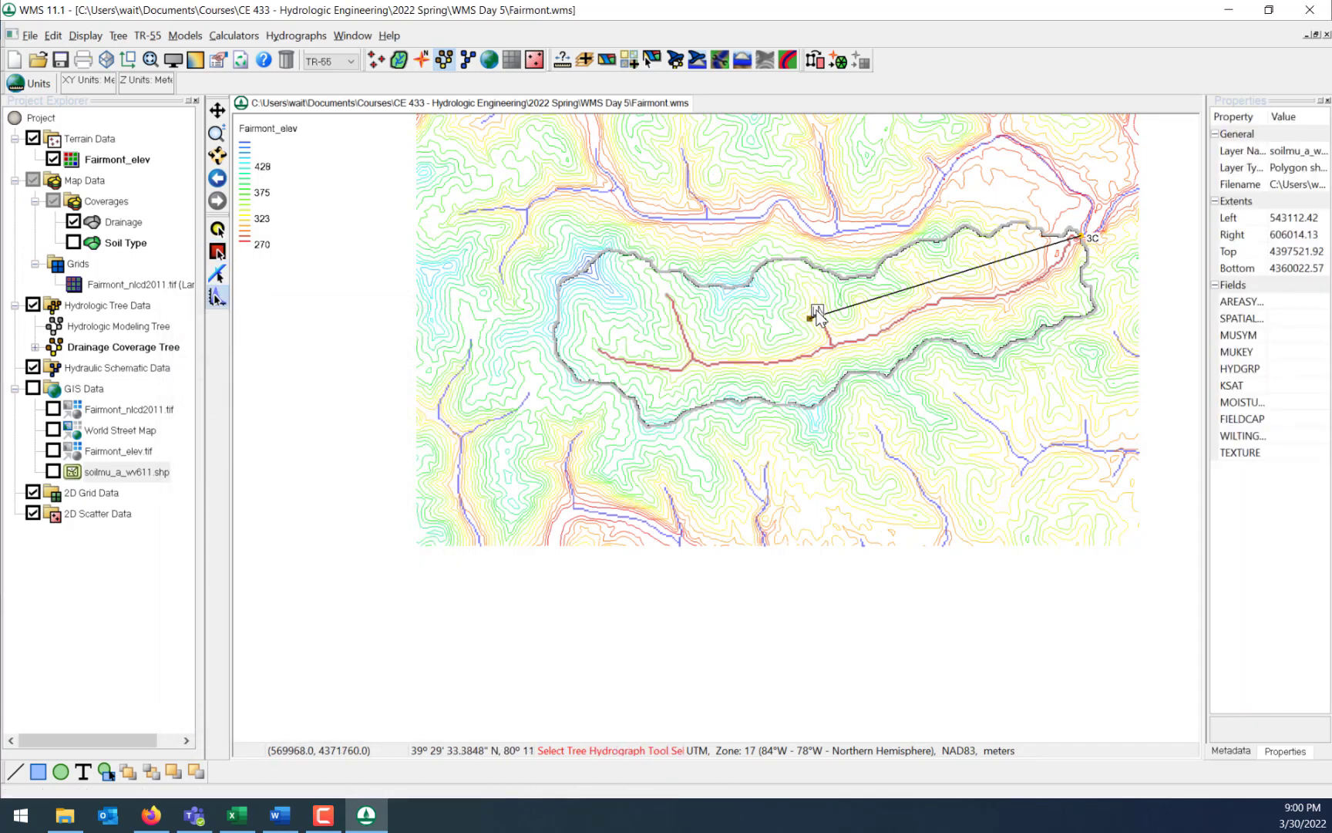
click(817, 312)
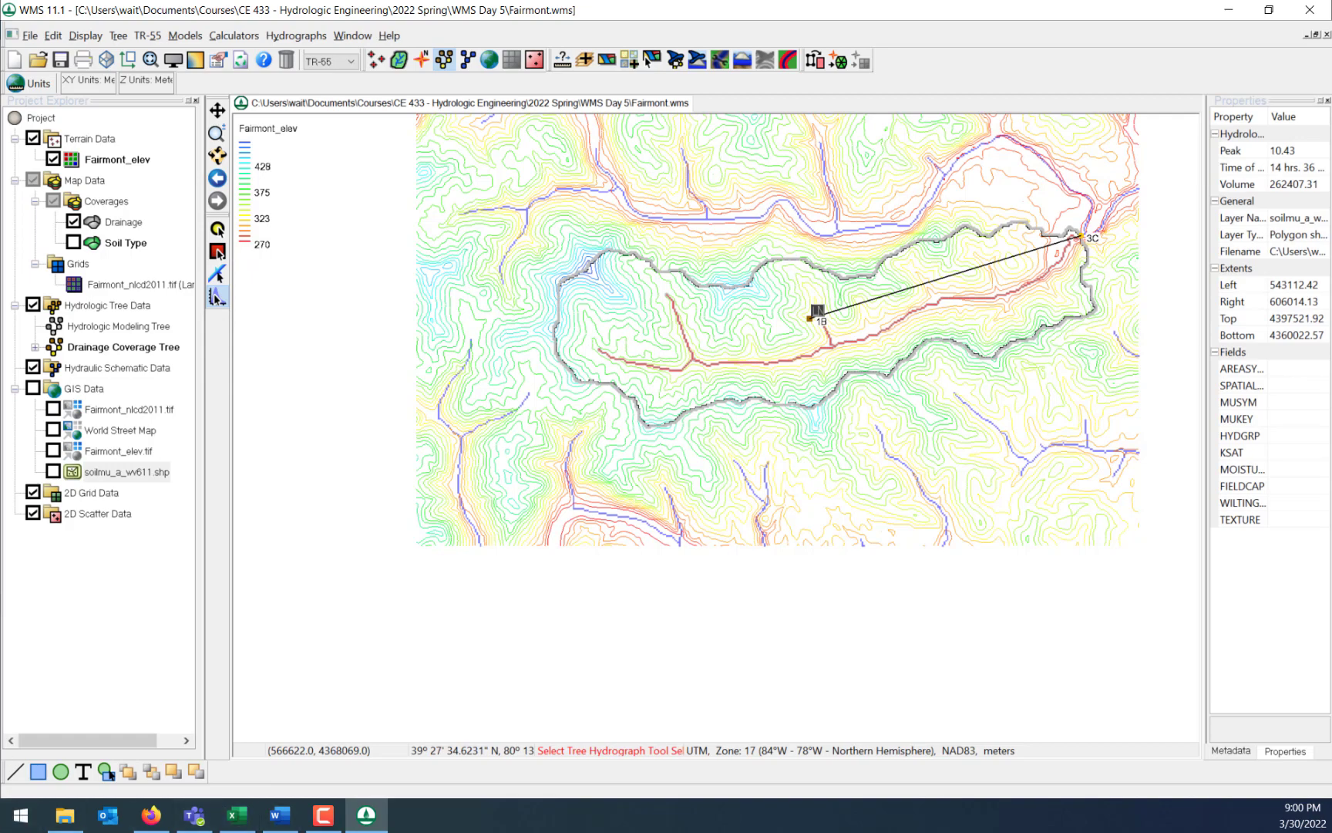
drag(1, 25, 541, 105)
drag(684, 378, 1156, 681)
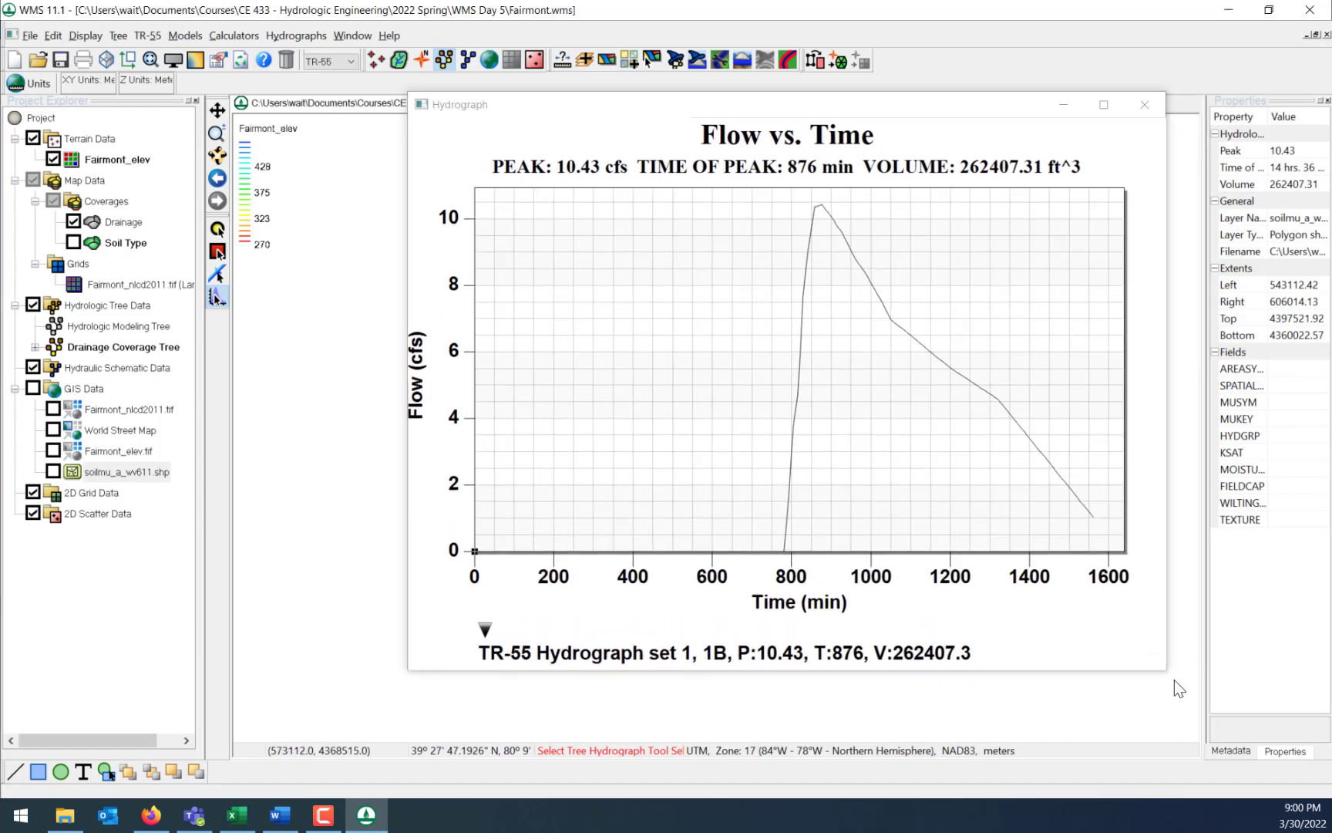
click(1145, 104)
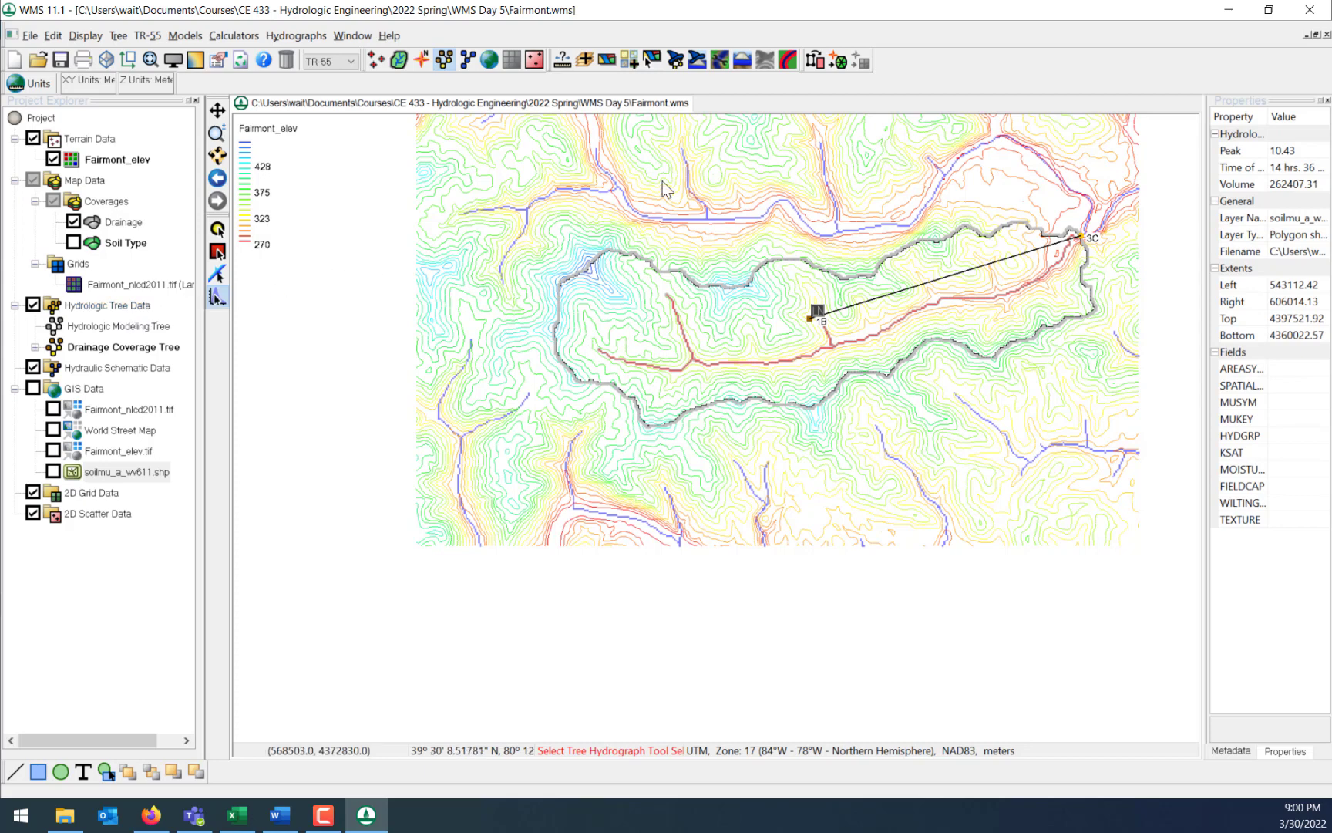
Look over the list of stages in the hydrologic modeling wizard and close it.
click(676, 61)
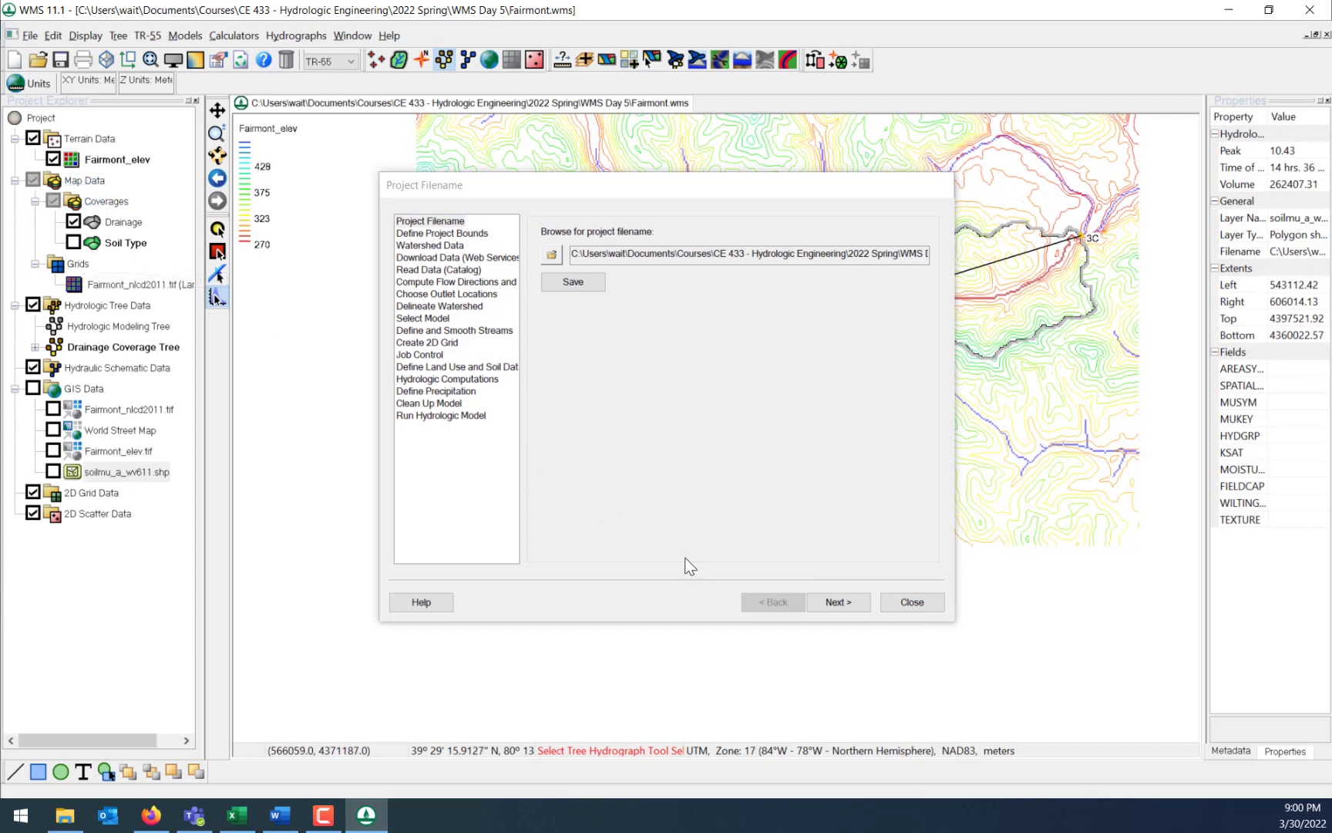
click(912, 602)
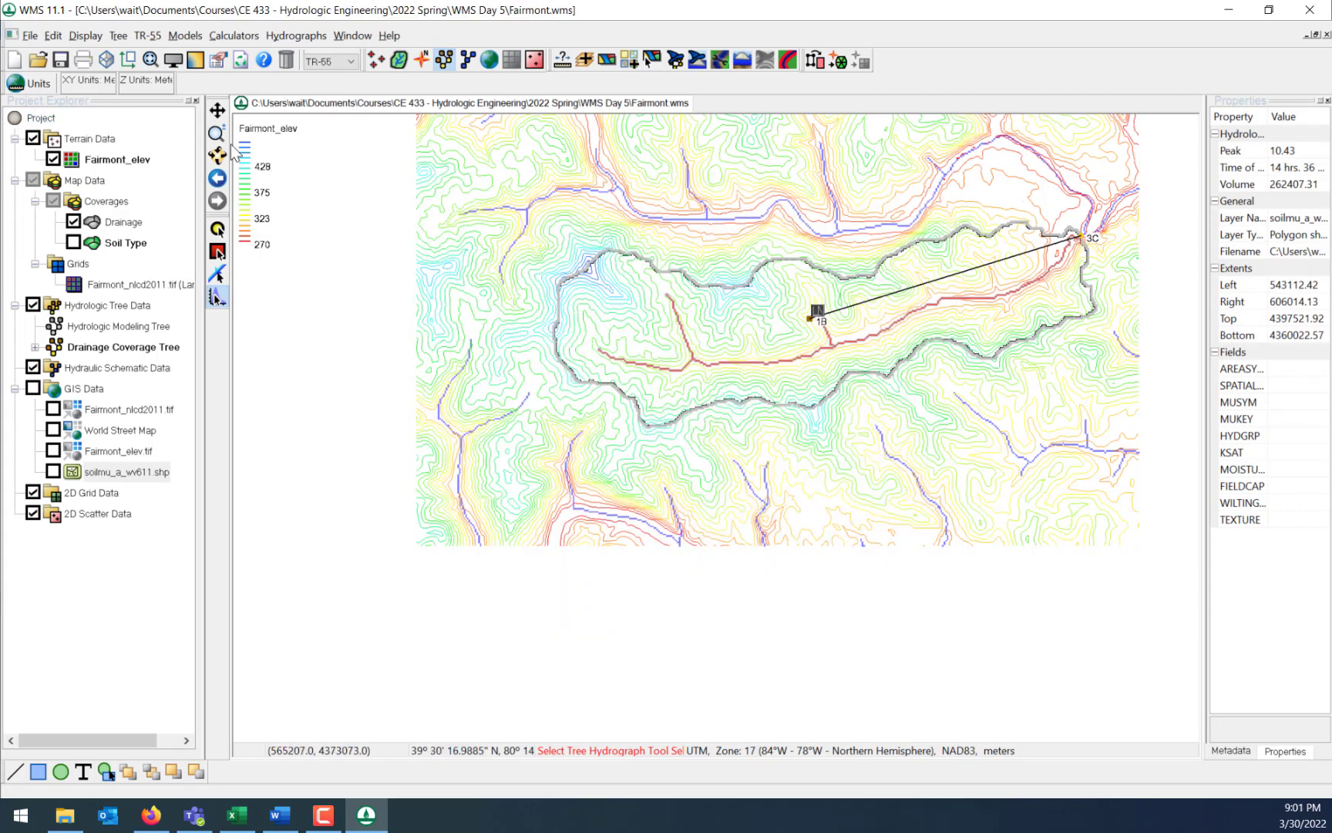
Start a new empty project without saving the changes to Fairmont.wms.
click(16, 61)
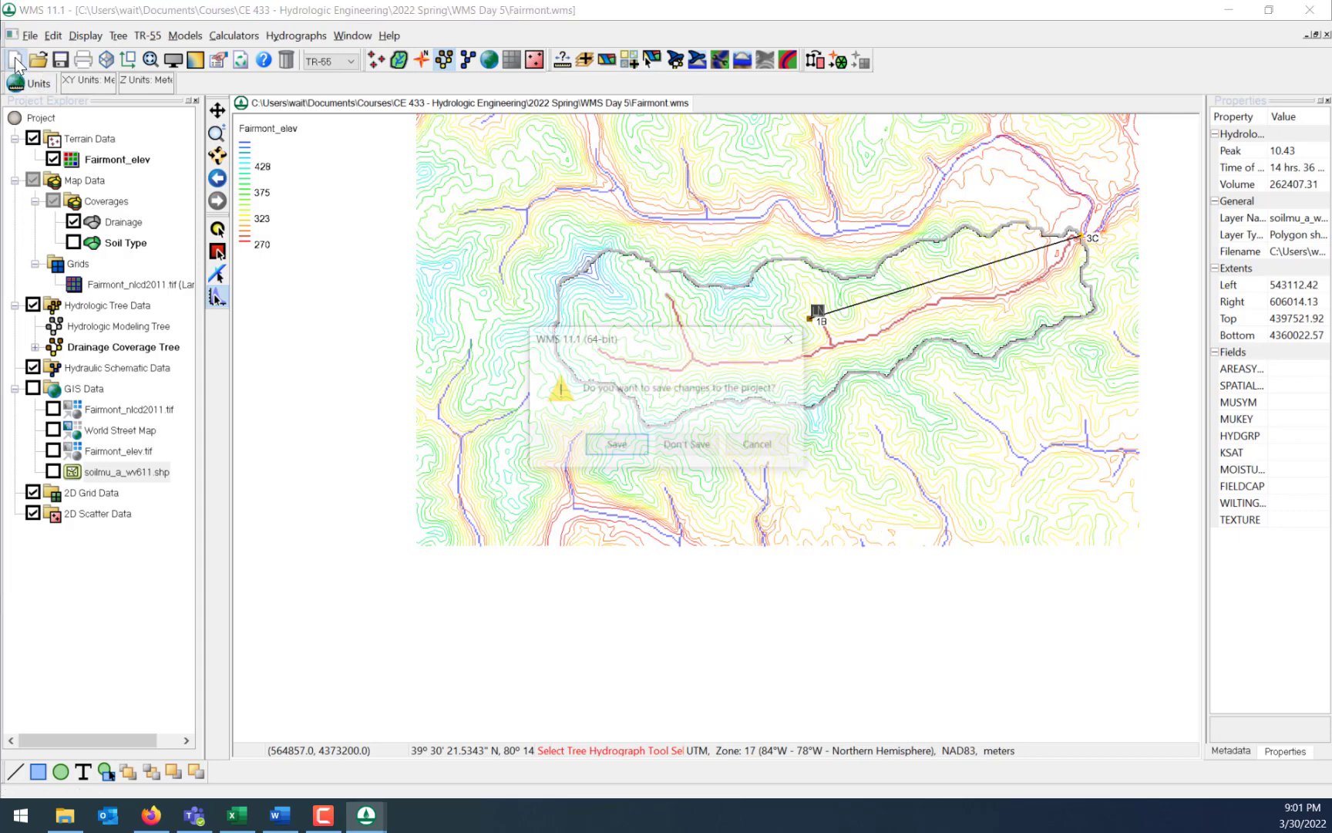
click(695, 446)
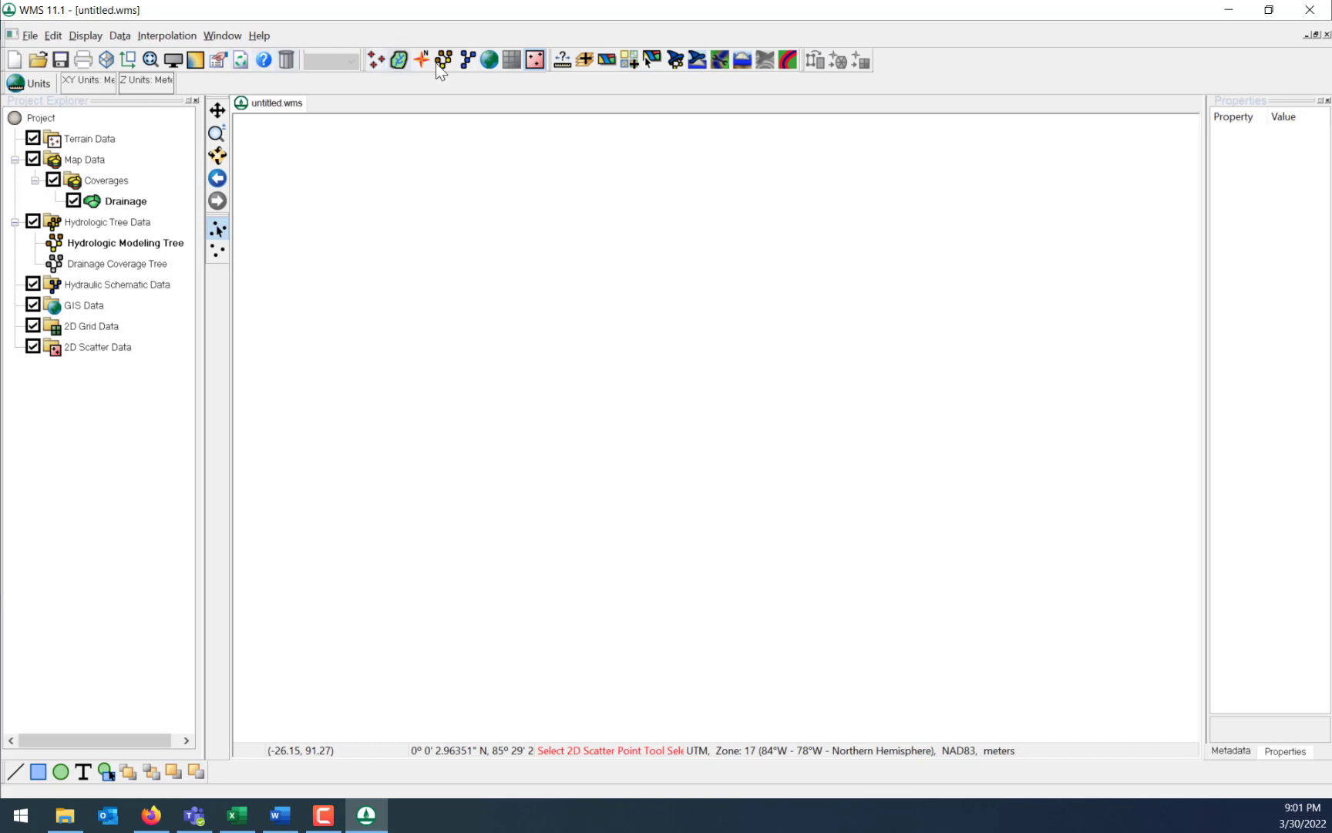
Save the new project as Fairmont try 2 in the WMS Day 5 folder through the hydrologic modeling wizard.
click(673, 60)
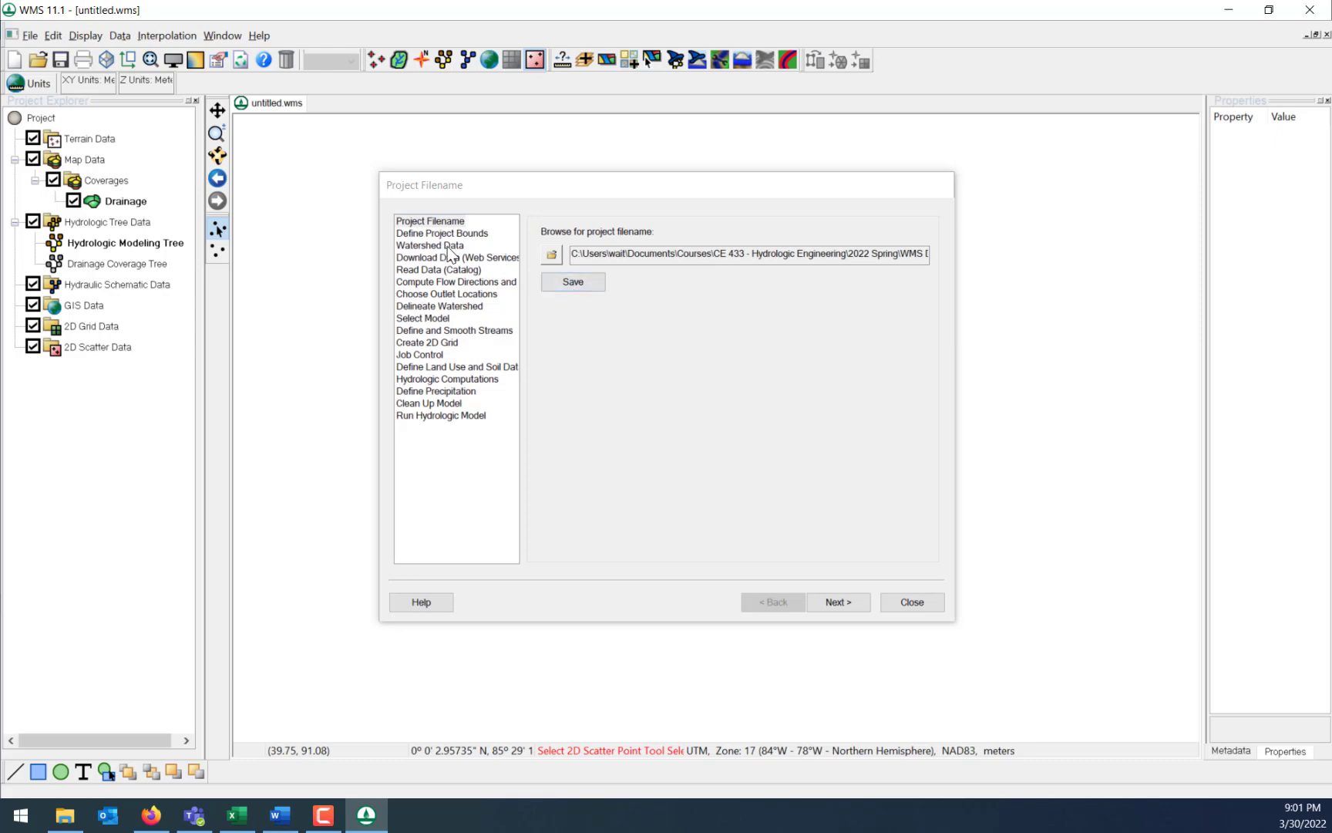
click(594, 282)
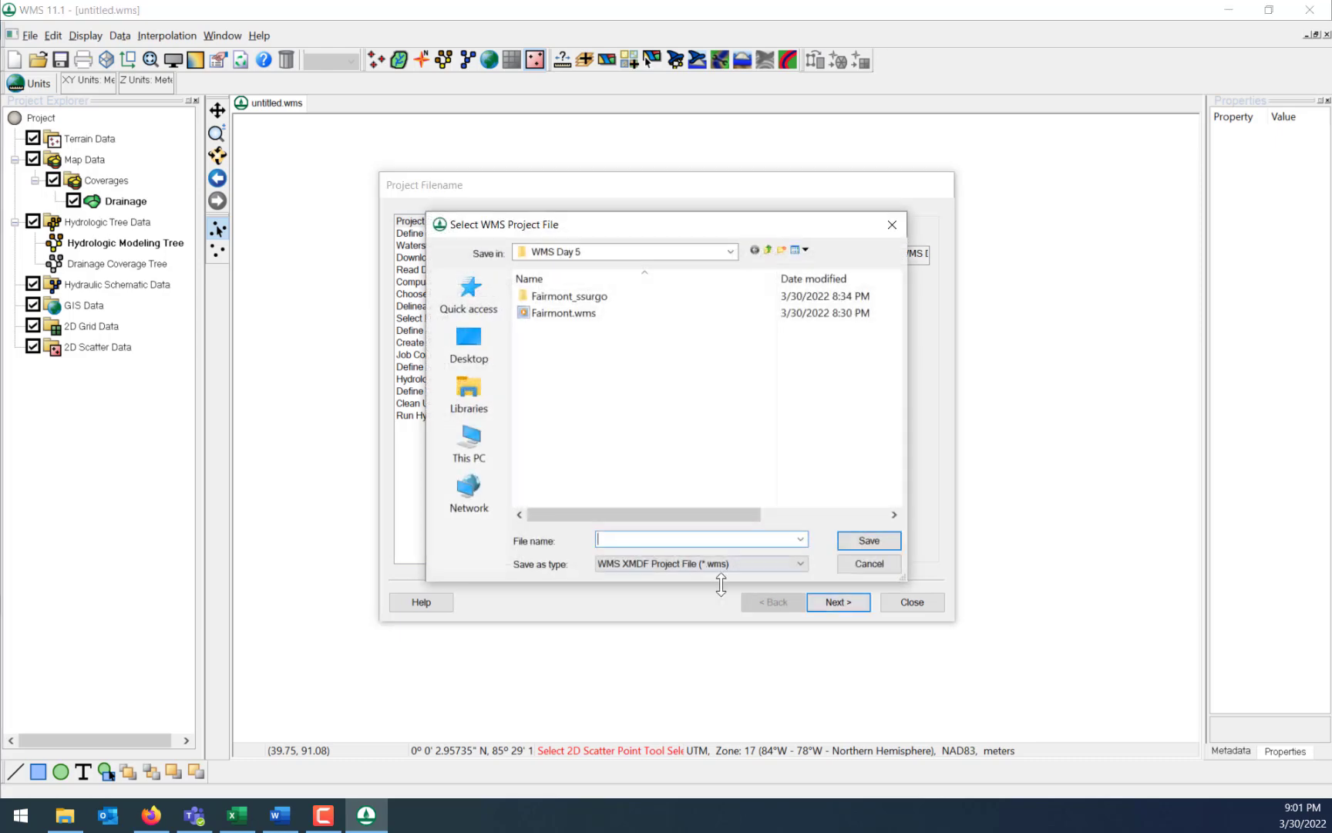
text(F)
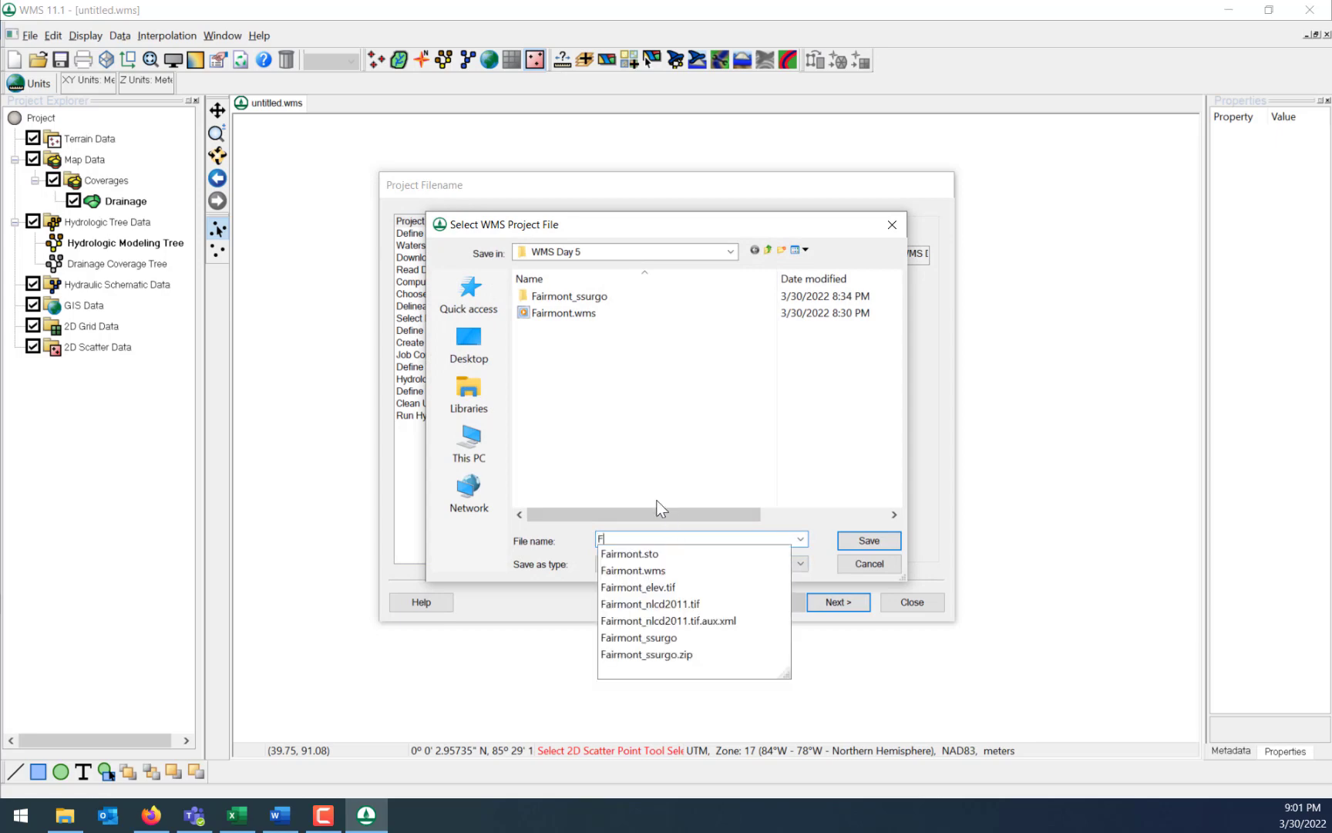
text(airmont)
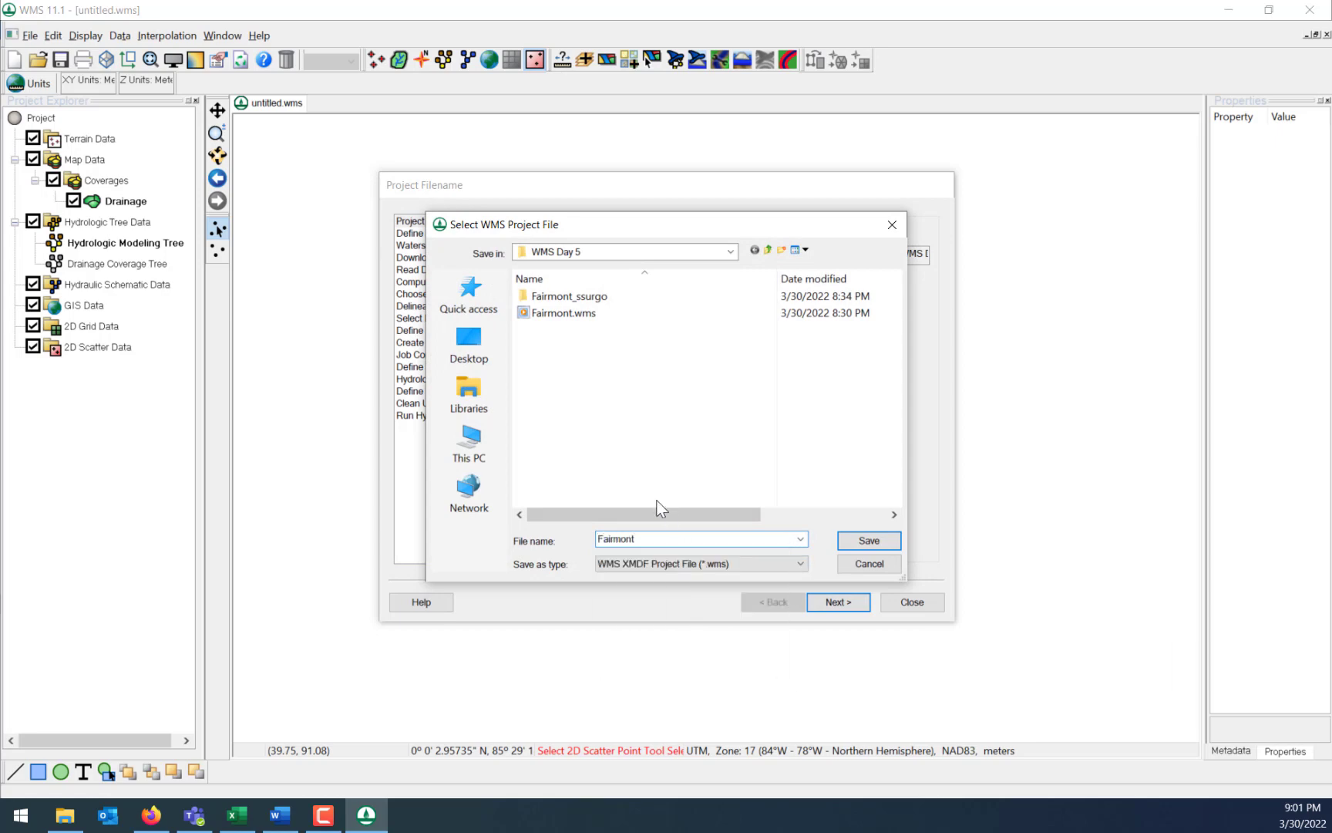
click(871, 543)
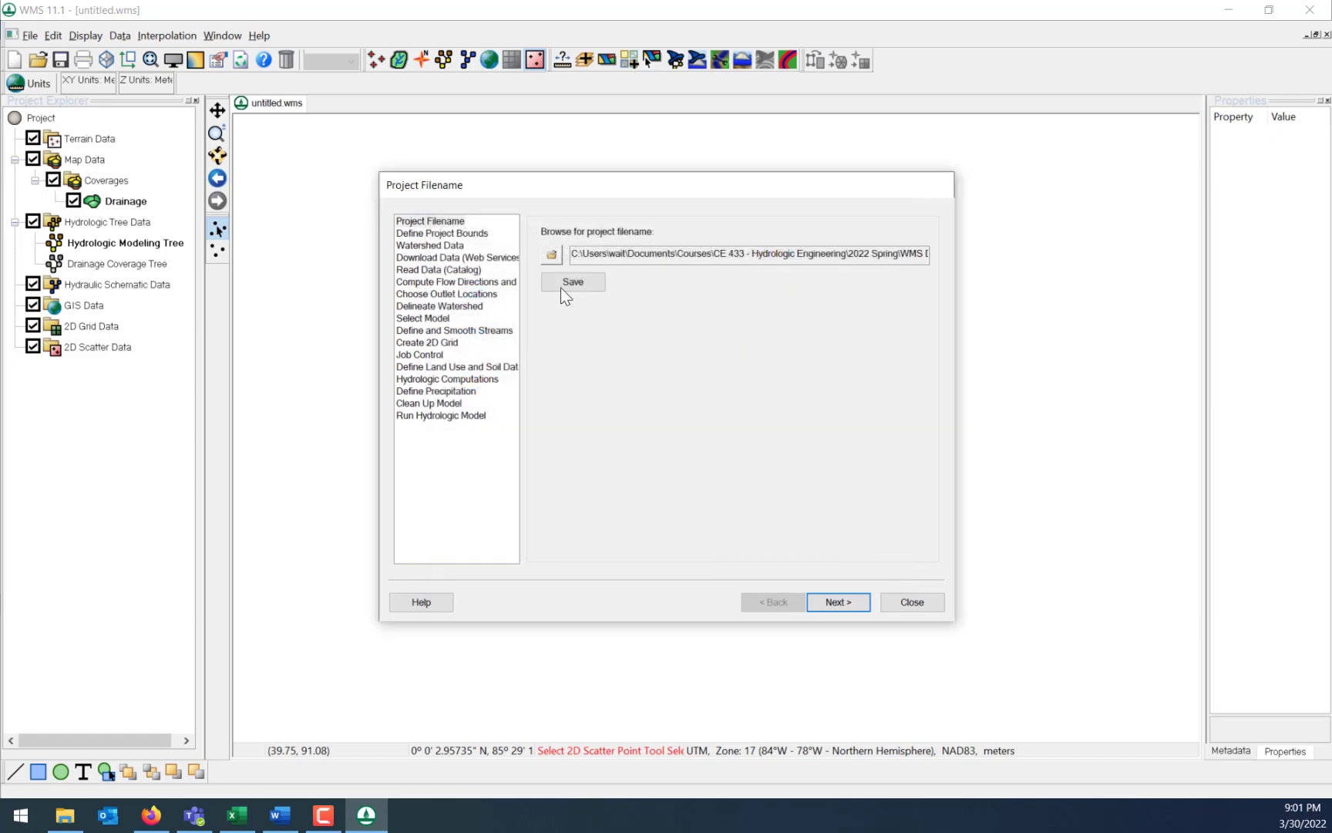
click(838, 602)
Define the project boundary from the locator map's extent covering Fairmont Run and Barrackville.
click(593, 315)
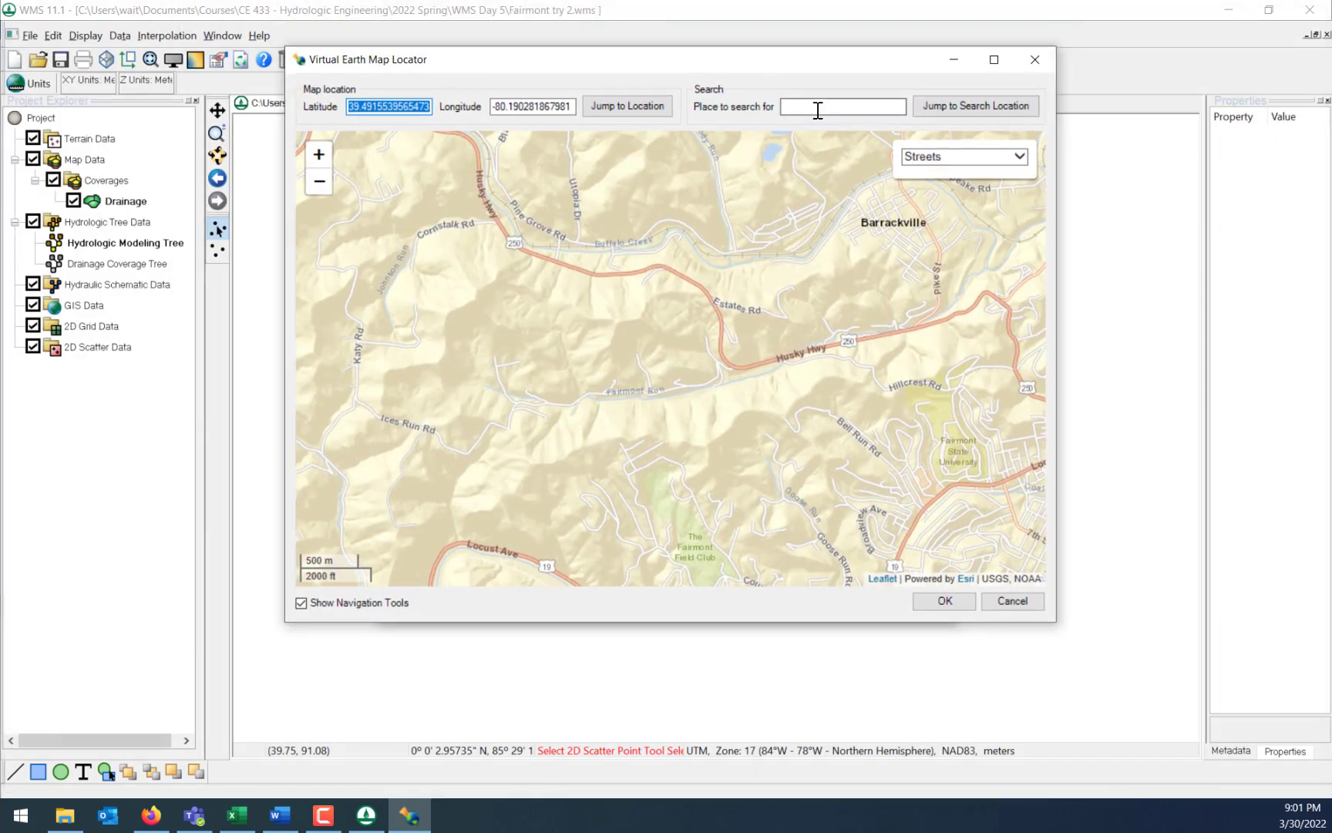
click(818, 104)
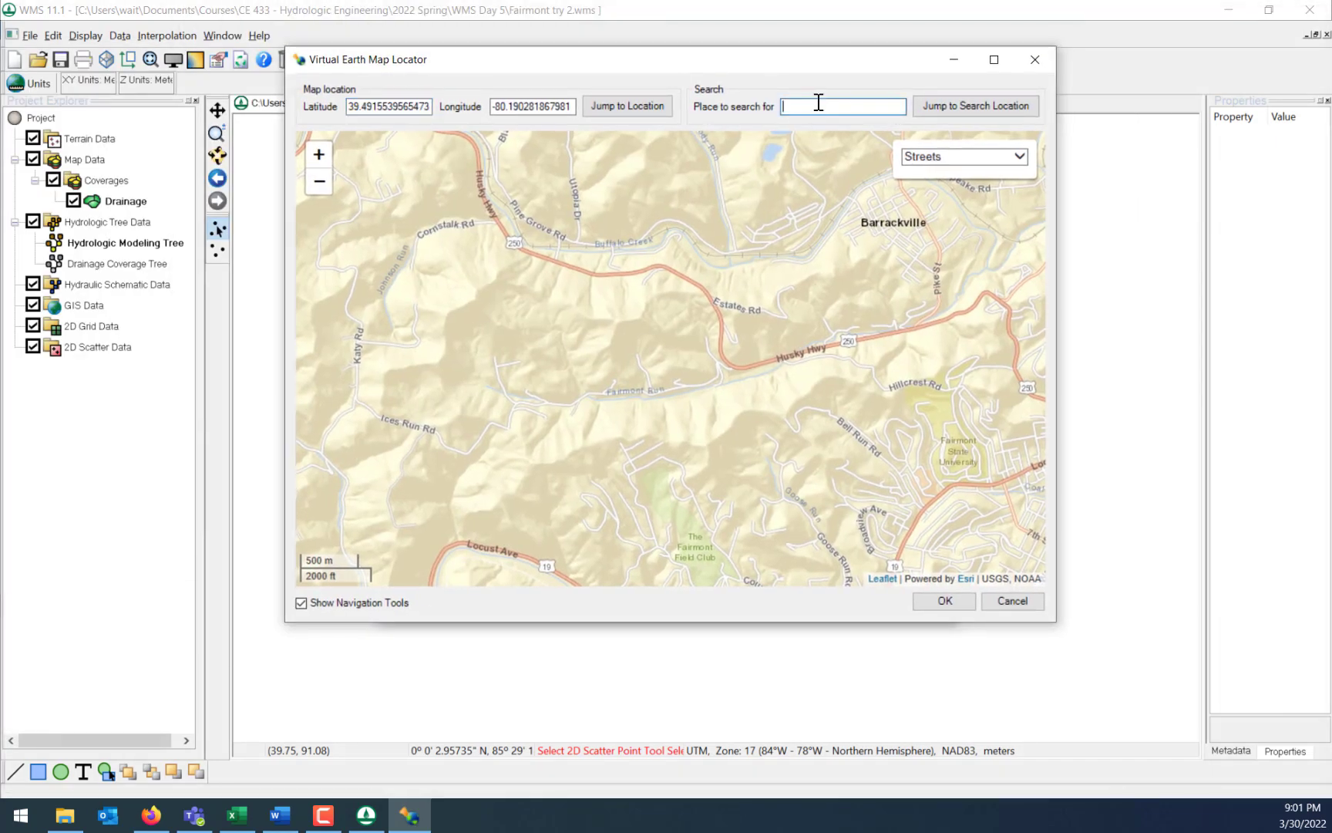
text(Fi)
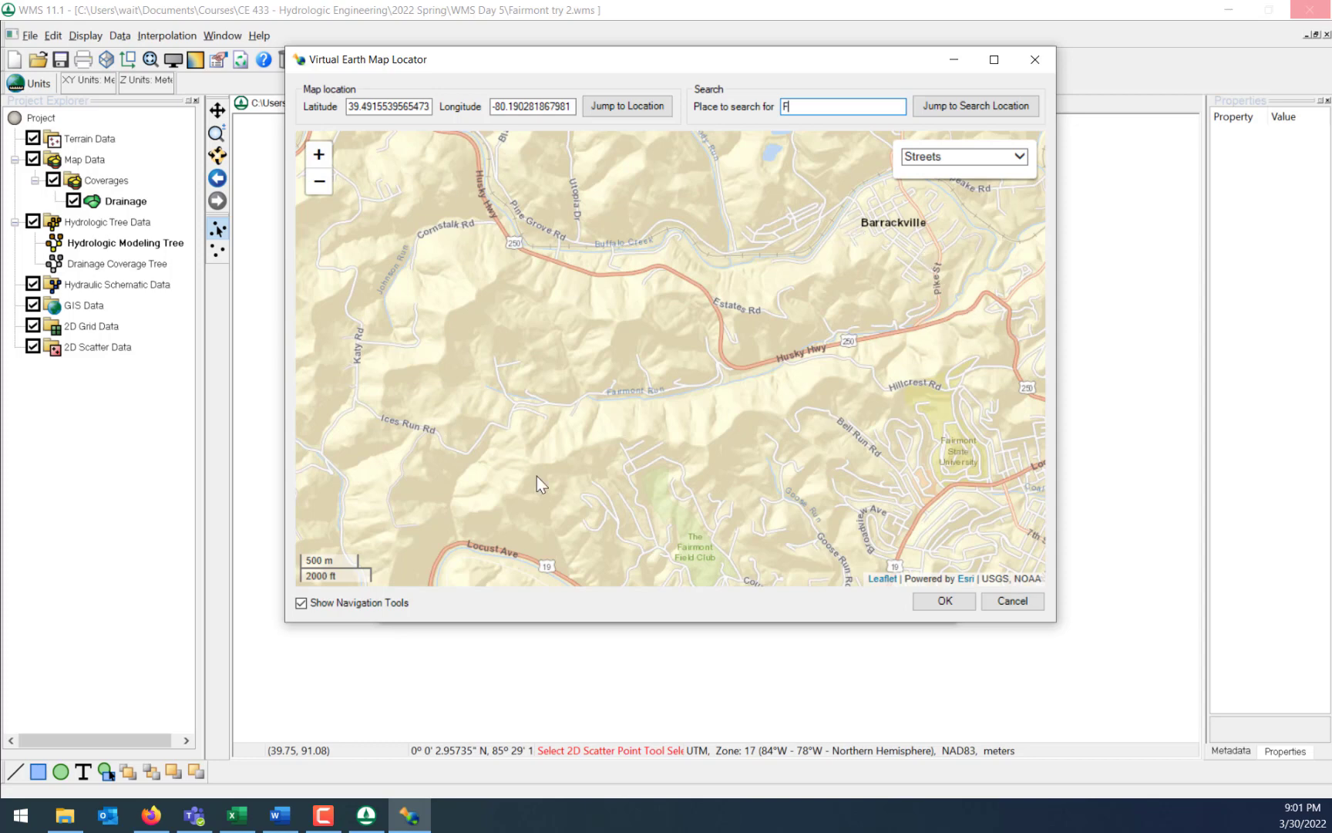
click(956, 602)
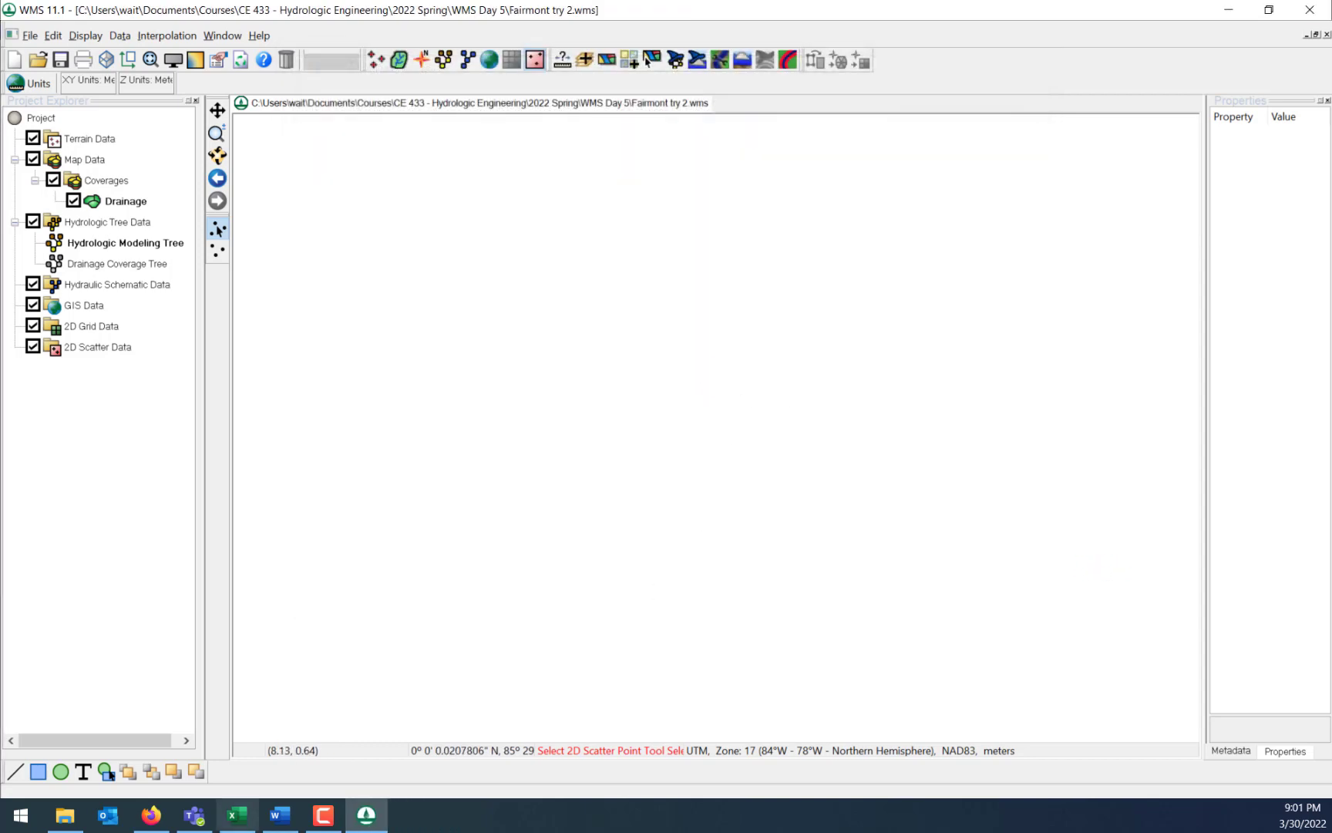
click(359, 824)
click(363, 819)
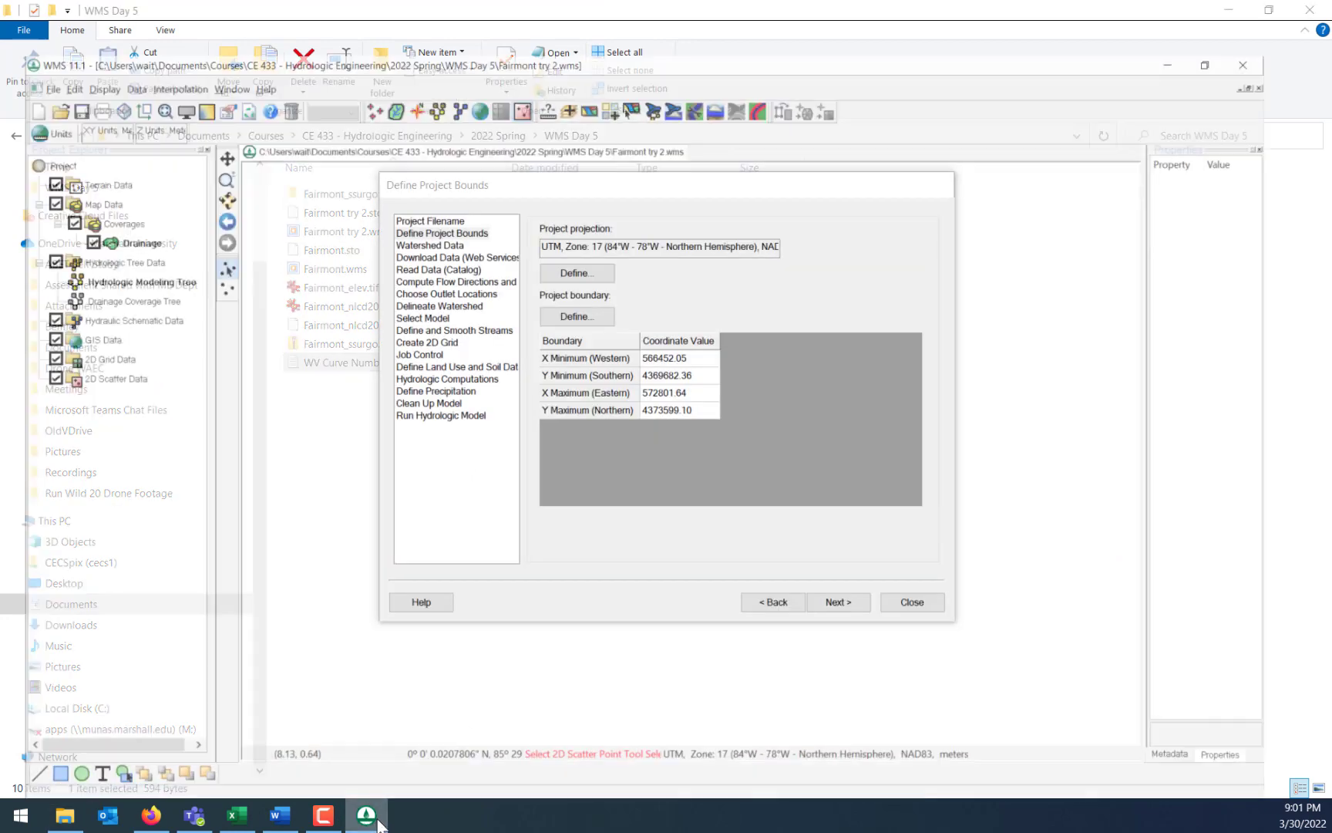
Download worldwide elevation, NLCD 2011 land cover and Ssurgo soil data from web services, using zoom level 13 and a 20 m raster cell size.
click(838, 602)
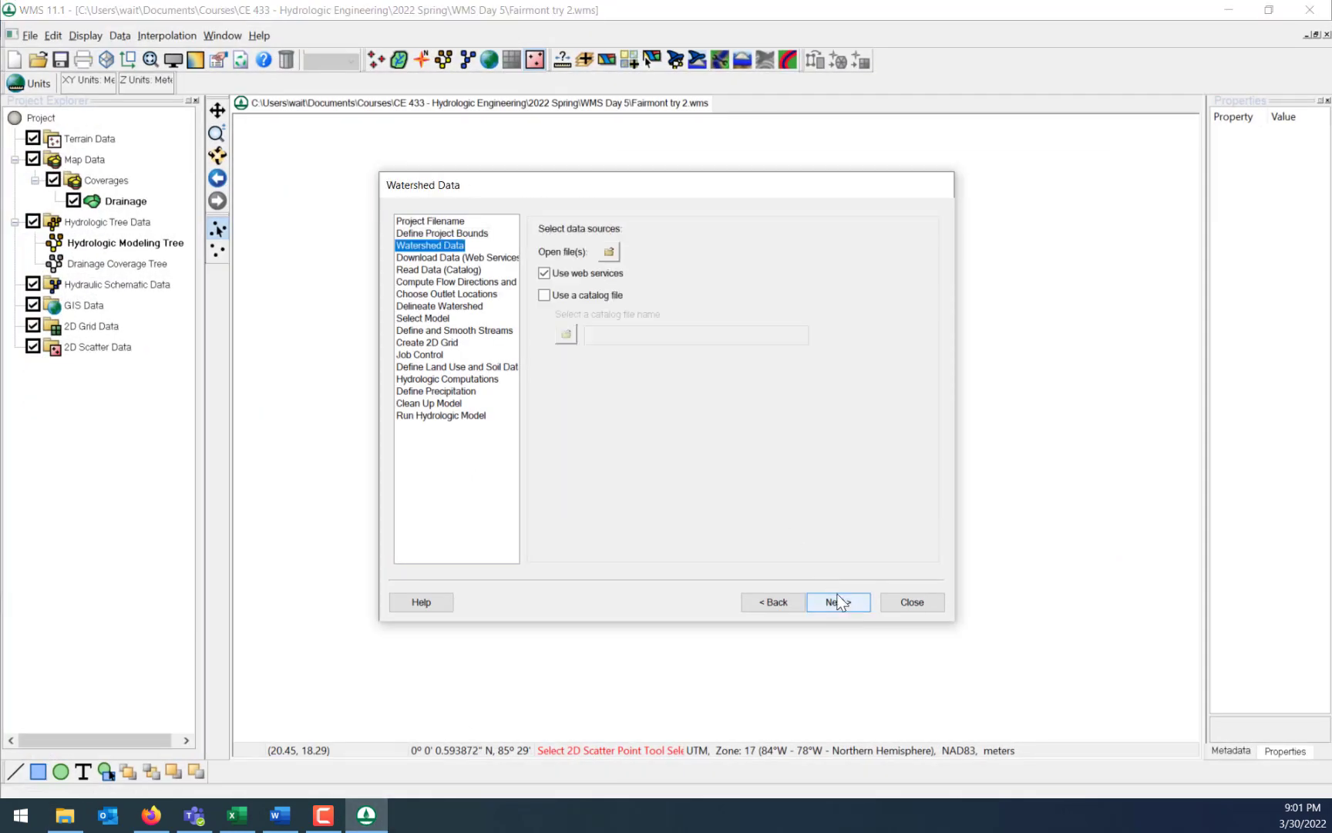
click(843, 595)
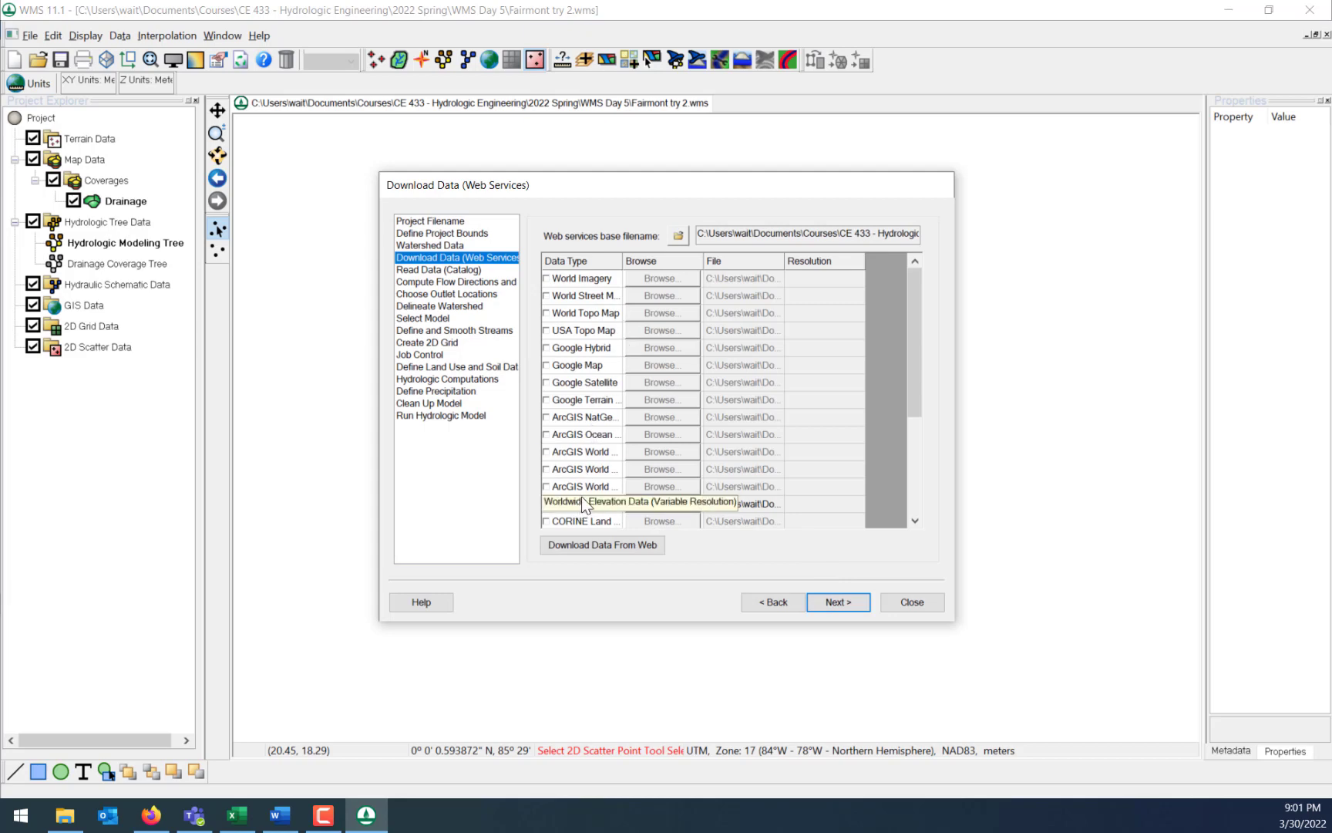
drag(911, 348, 913, 420)
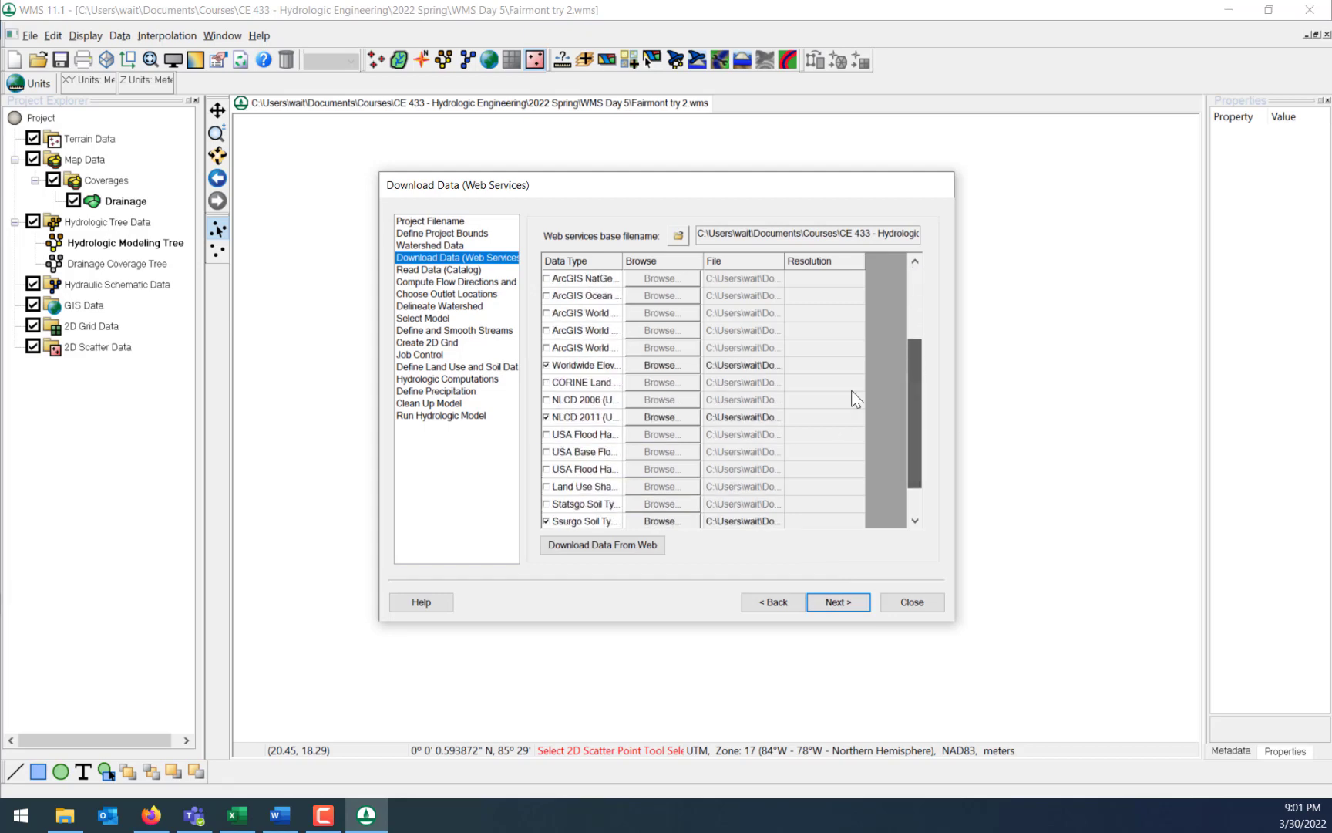
click(547, 417)
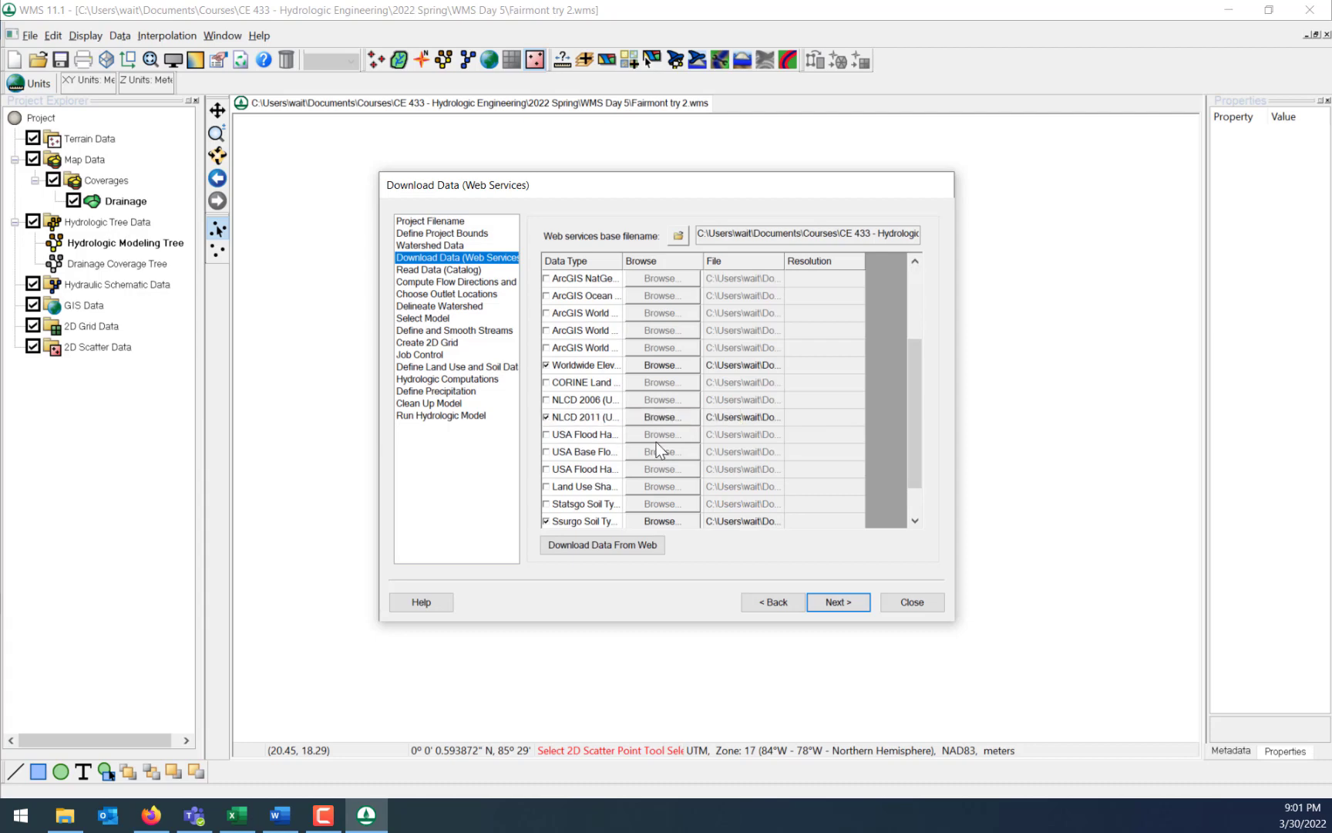
drag(916, 448, 914, 485)
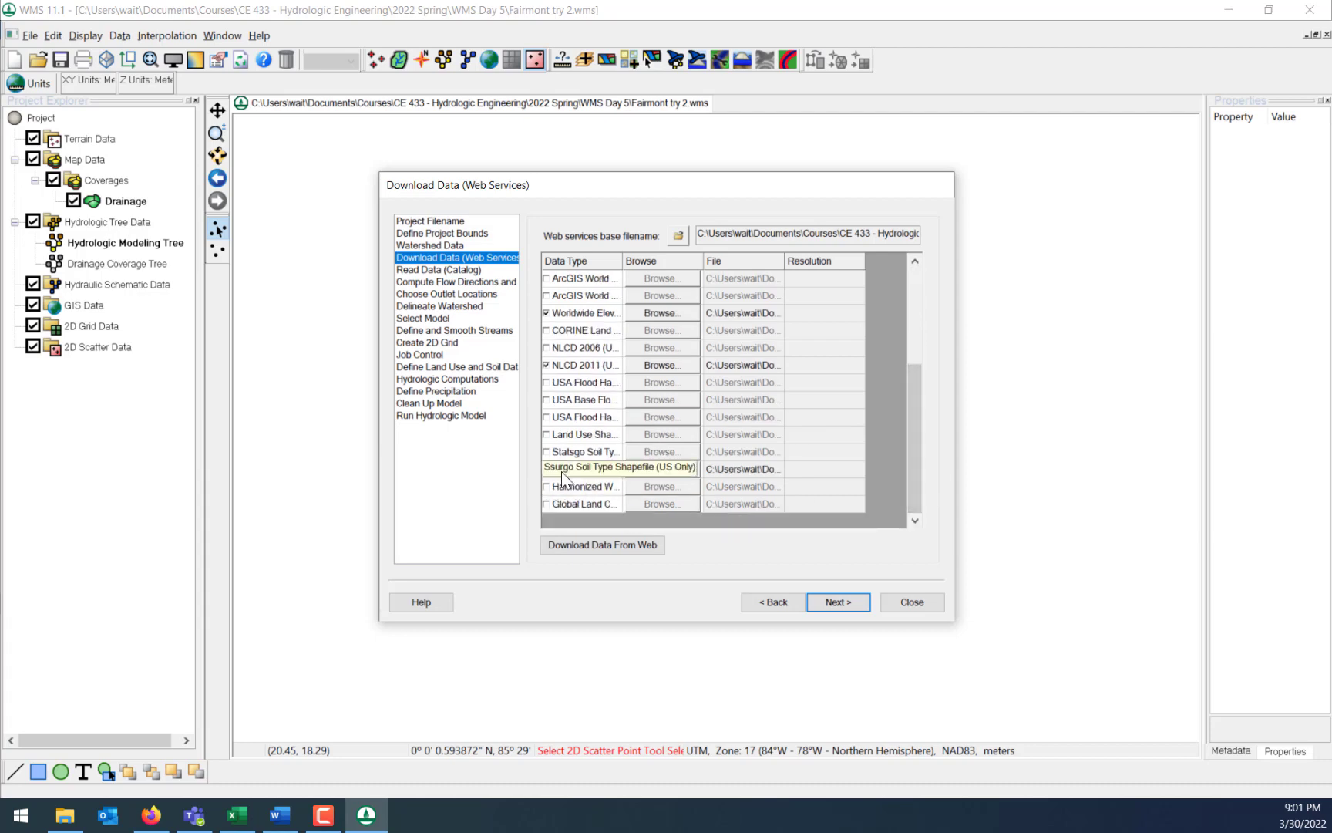
click(620, 544)
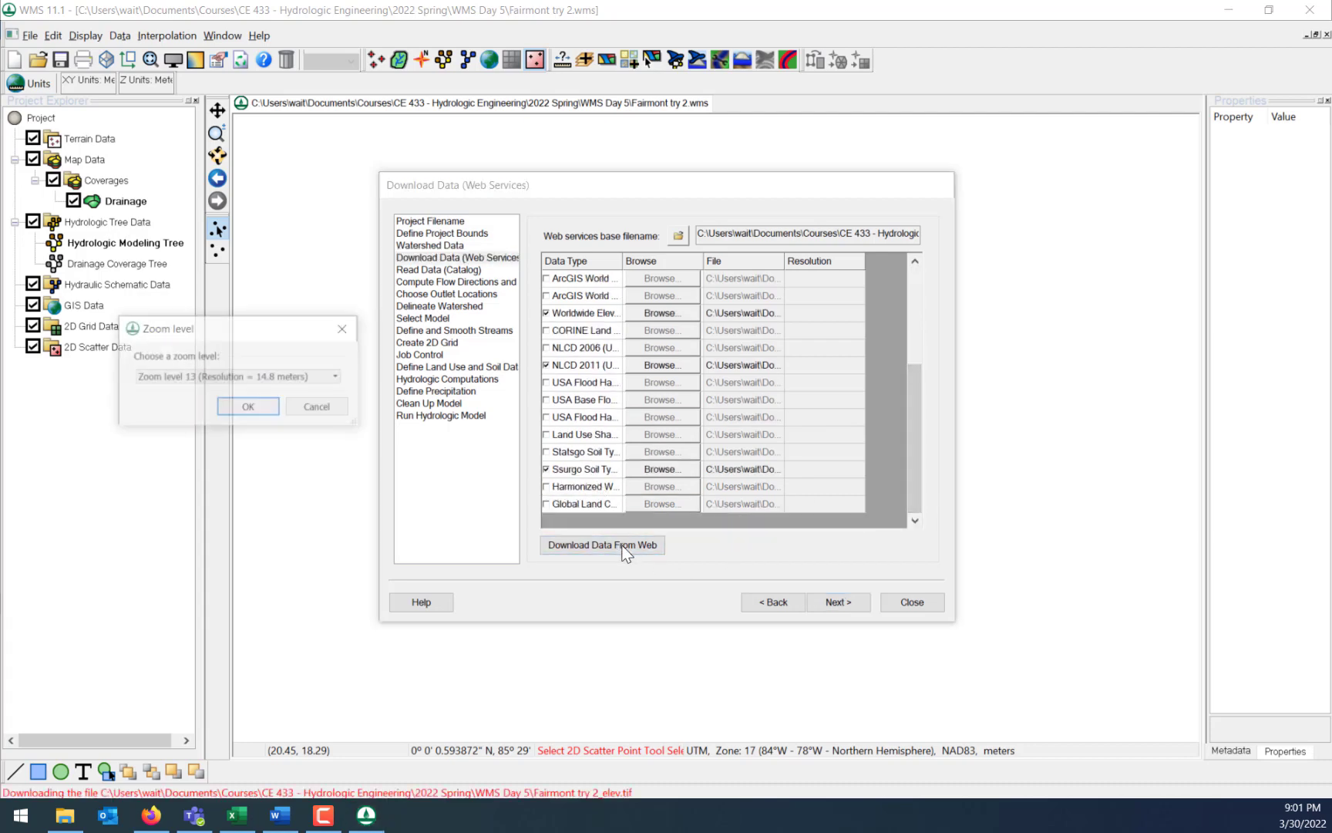
click(229, 407)
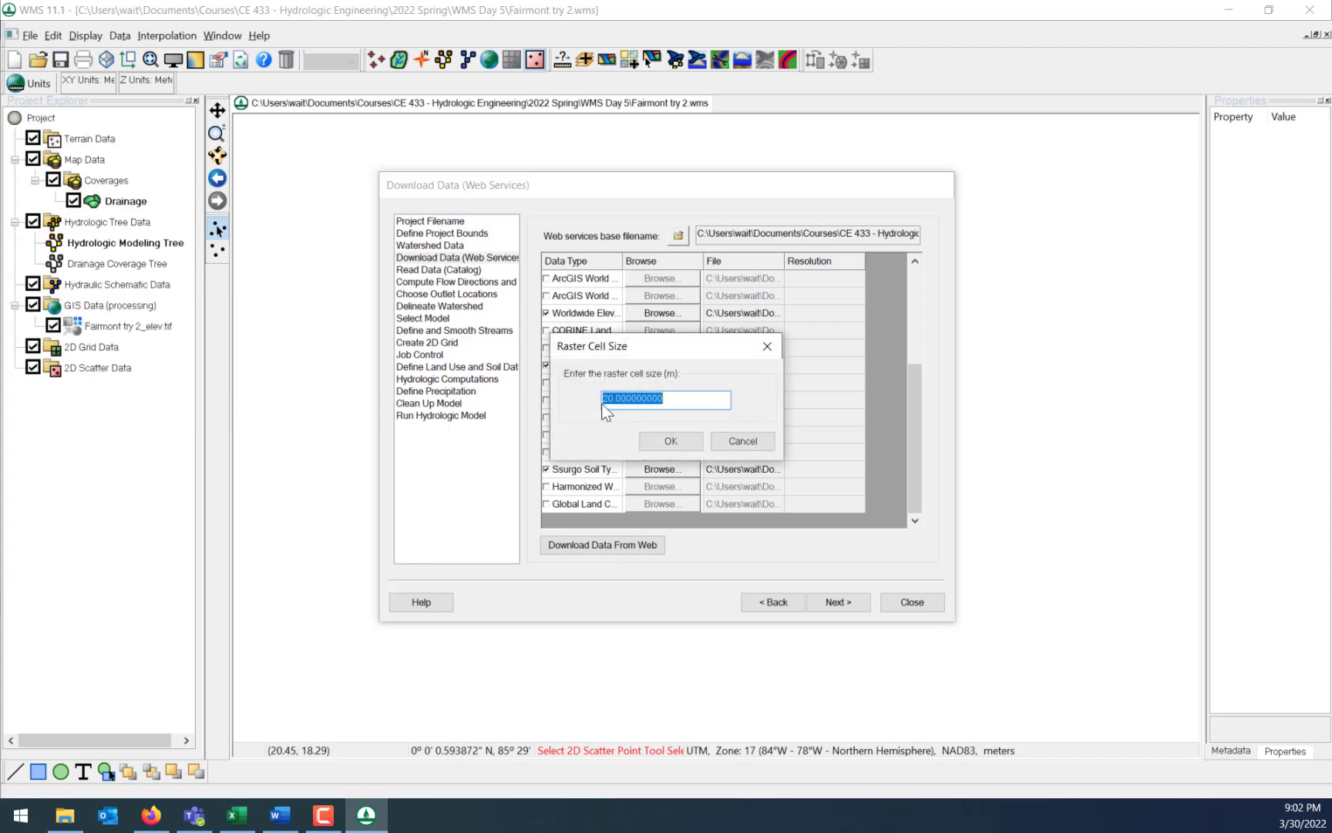
click(695, 443)
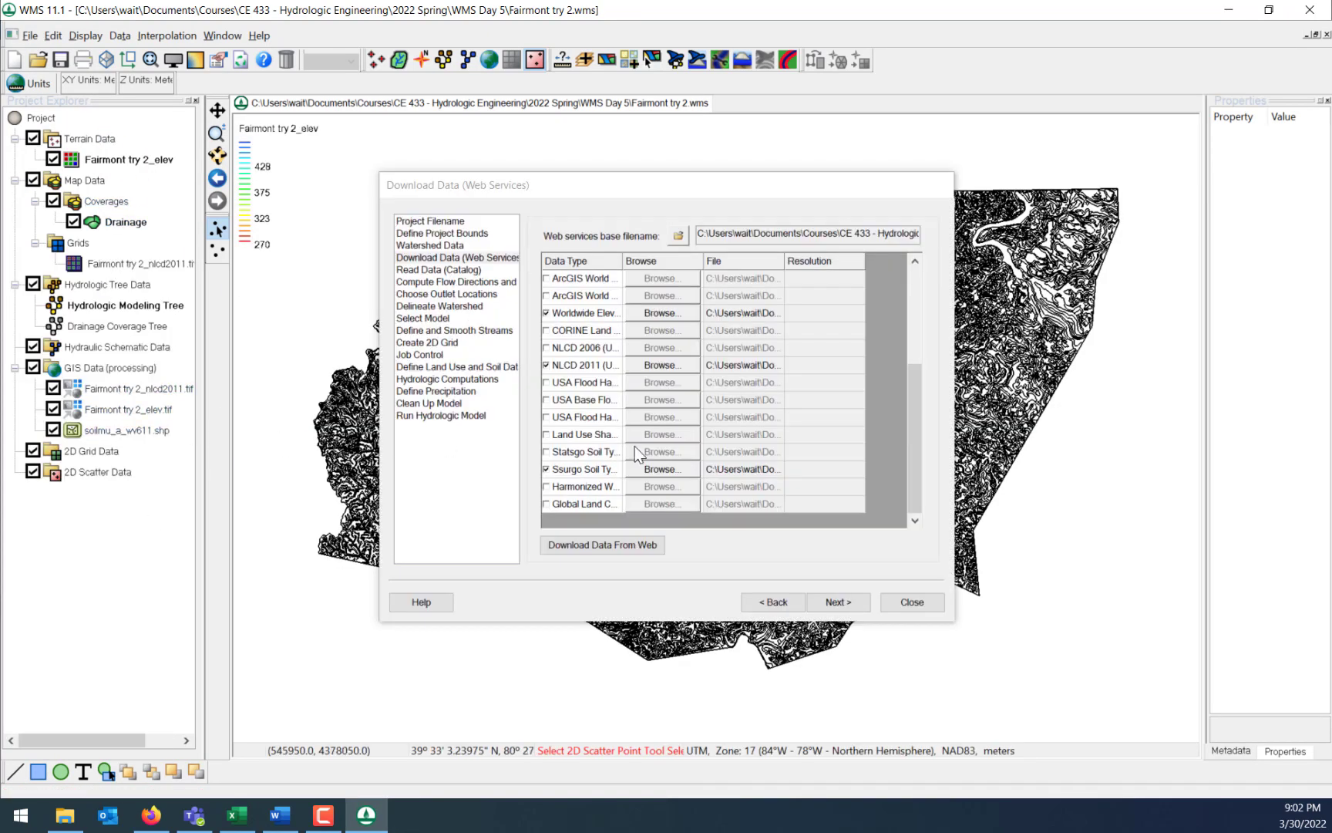
Compute the TOPAZ flow directions and accumulations with areas in square miles and distances in feet, and close the wizard.
click(839, 601)
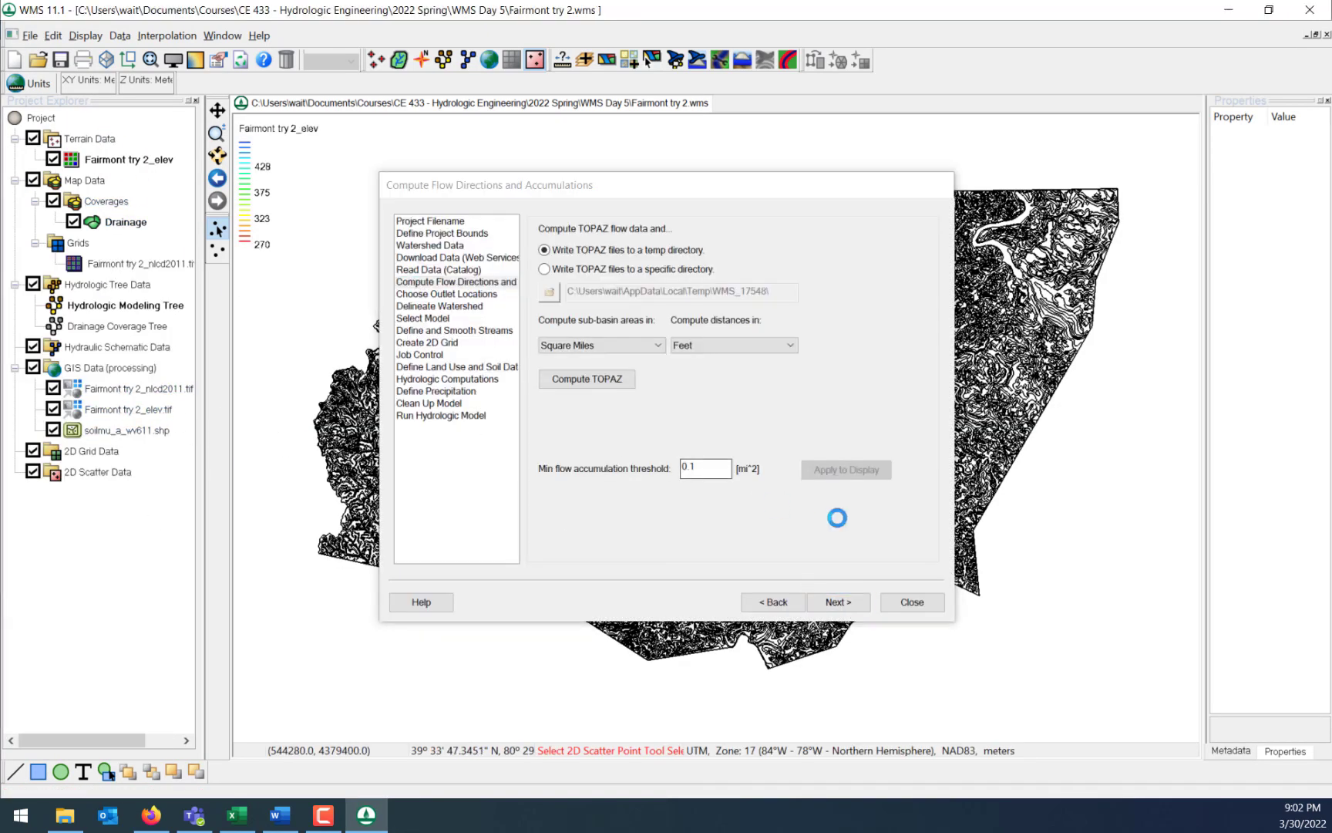
click(595, 382)
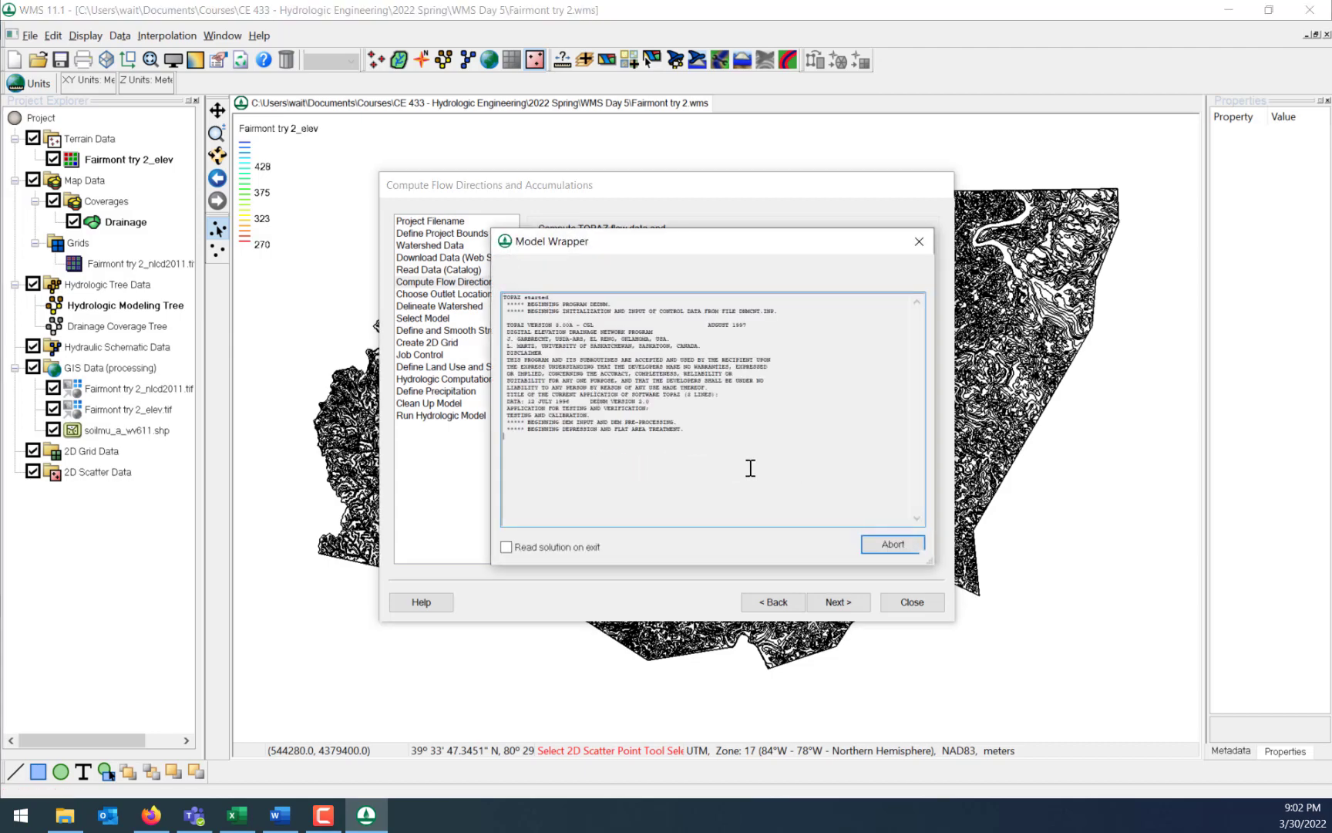
click(890, 542)
click(918, 602)
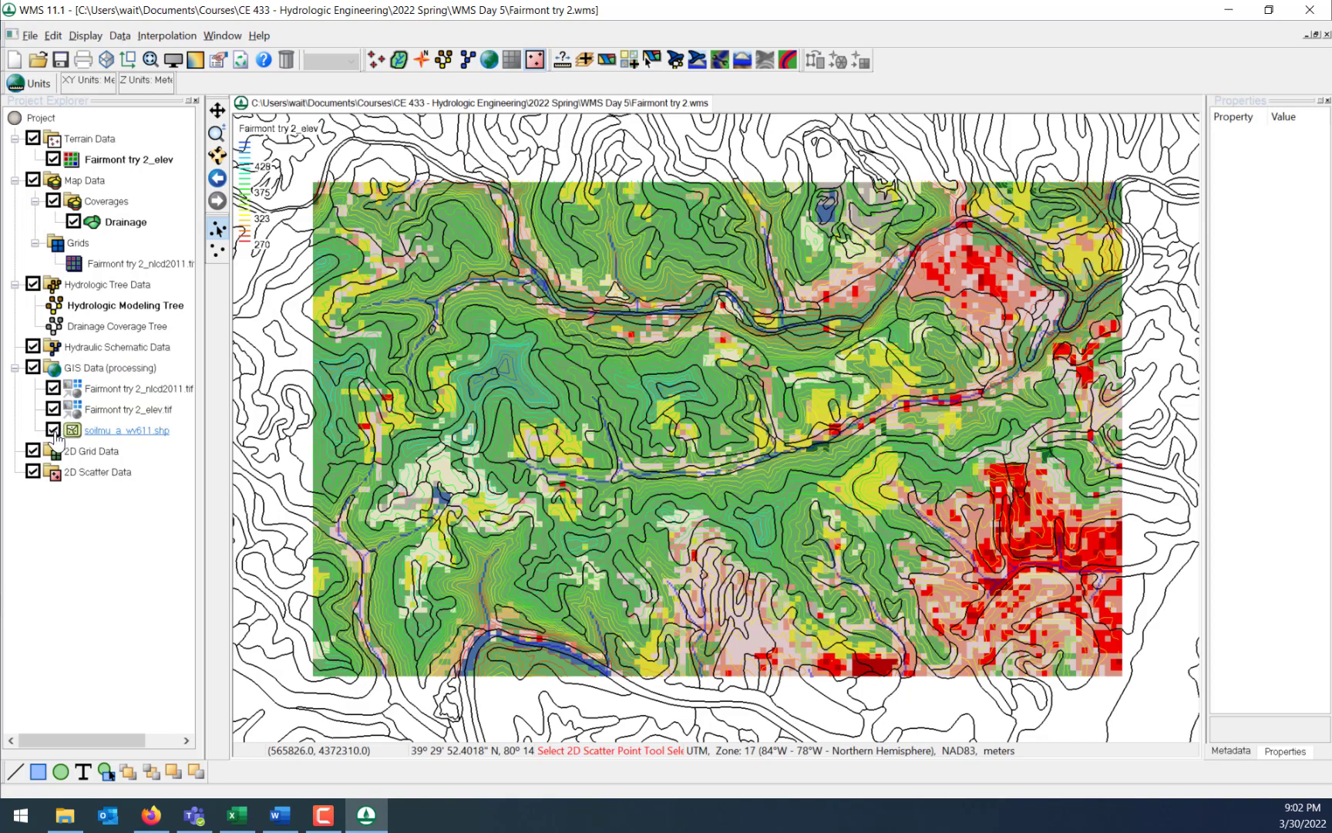
Hide the soil shapefile, elevation and NLCD 2011 layers under GIS Data so only the contours and streams are displayed.
click(52, 429)
click(53, 409)
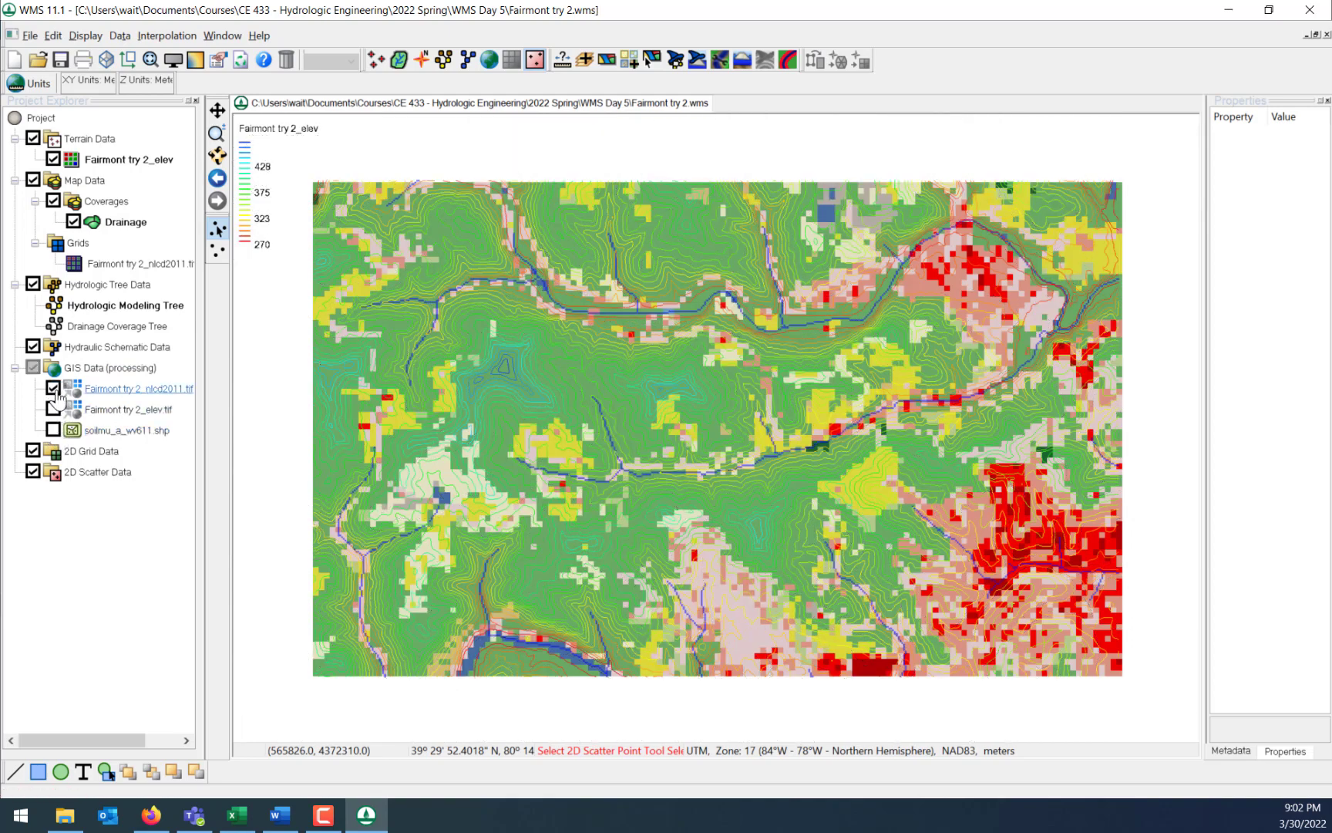
click(52, 388)
scroll(1063, 365, up, 3)
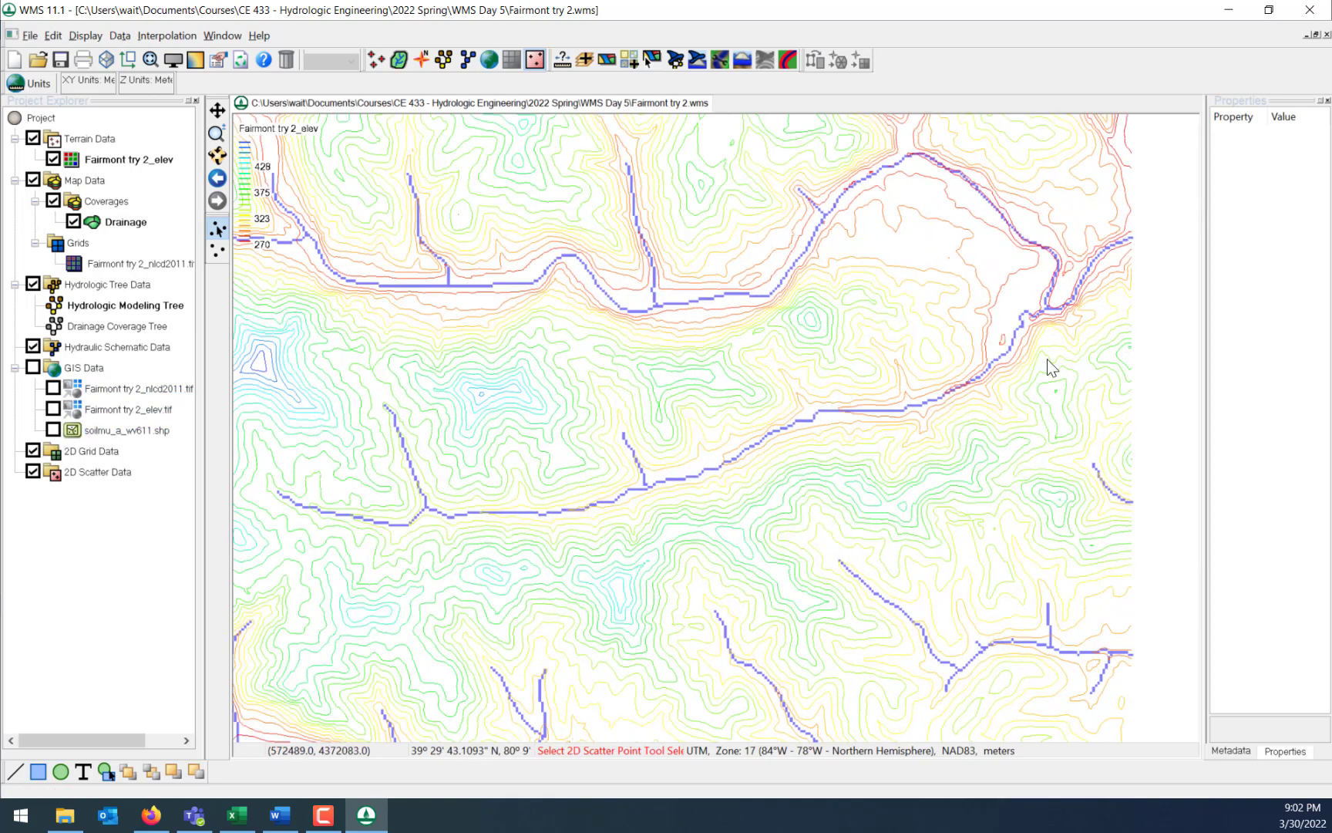
scroll(1072, 355, up, 3)
scroll(1064, 332, down, 3)
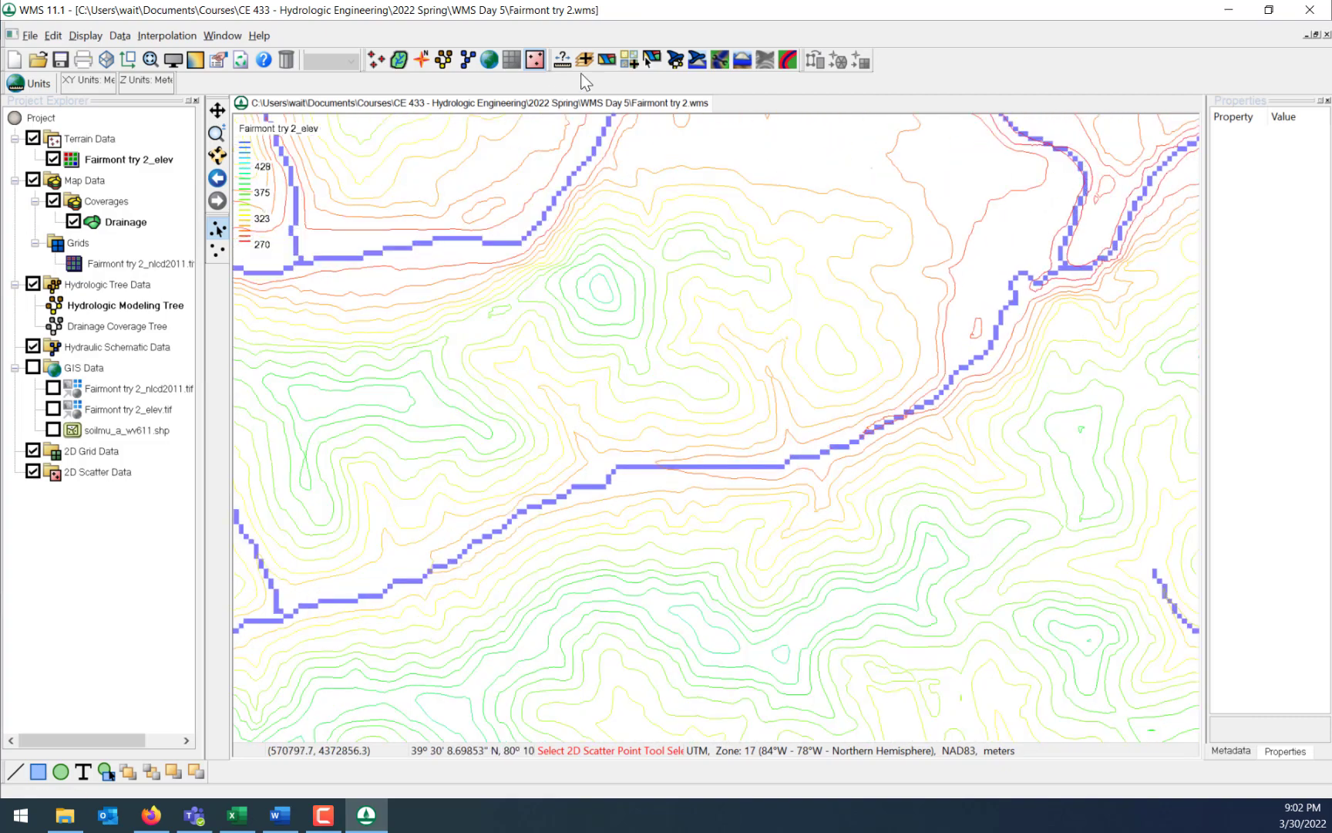
Create an outlet point on Fairmont Run just upstream of its confluence, at about X 572295, Y 4372409.
click(677, 63)
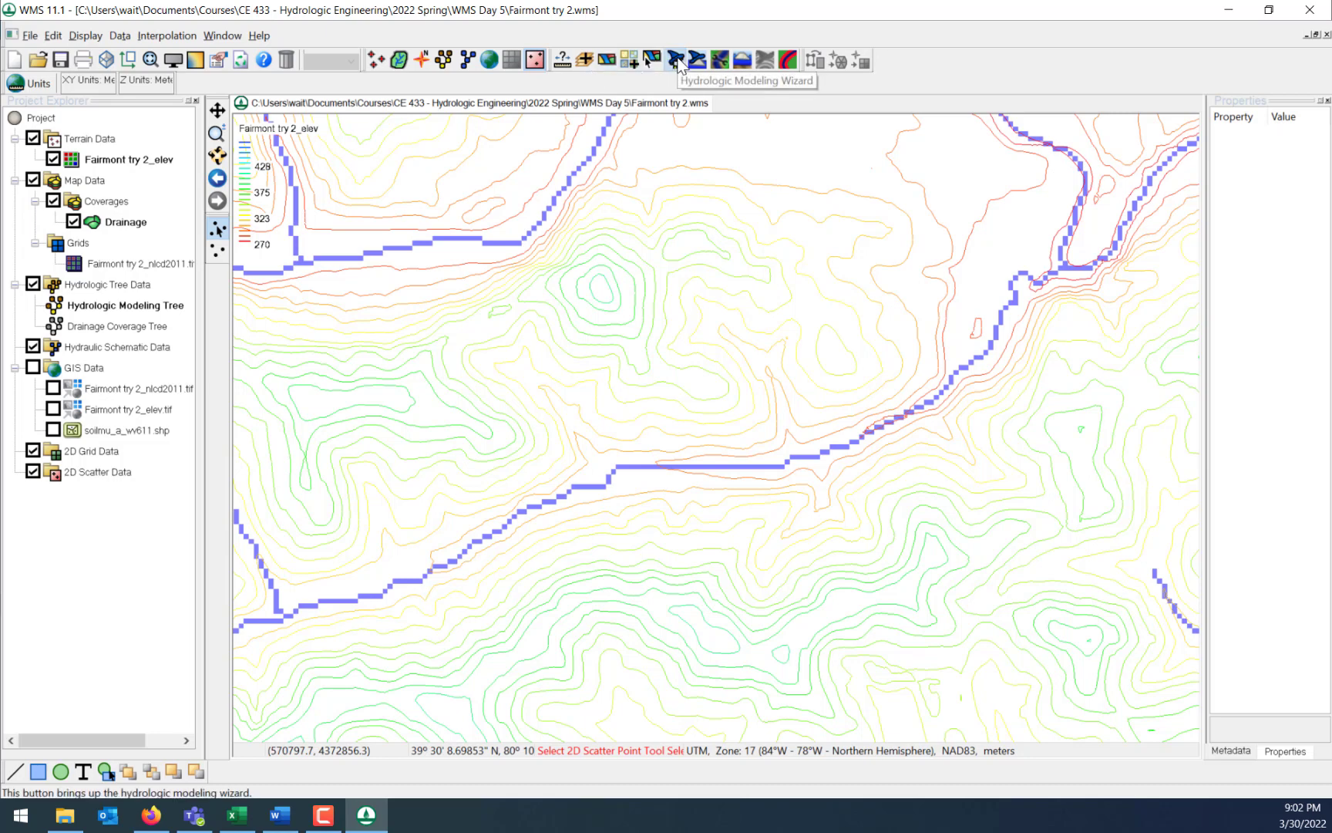
click(455, 294)
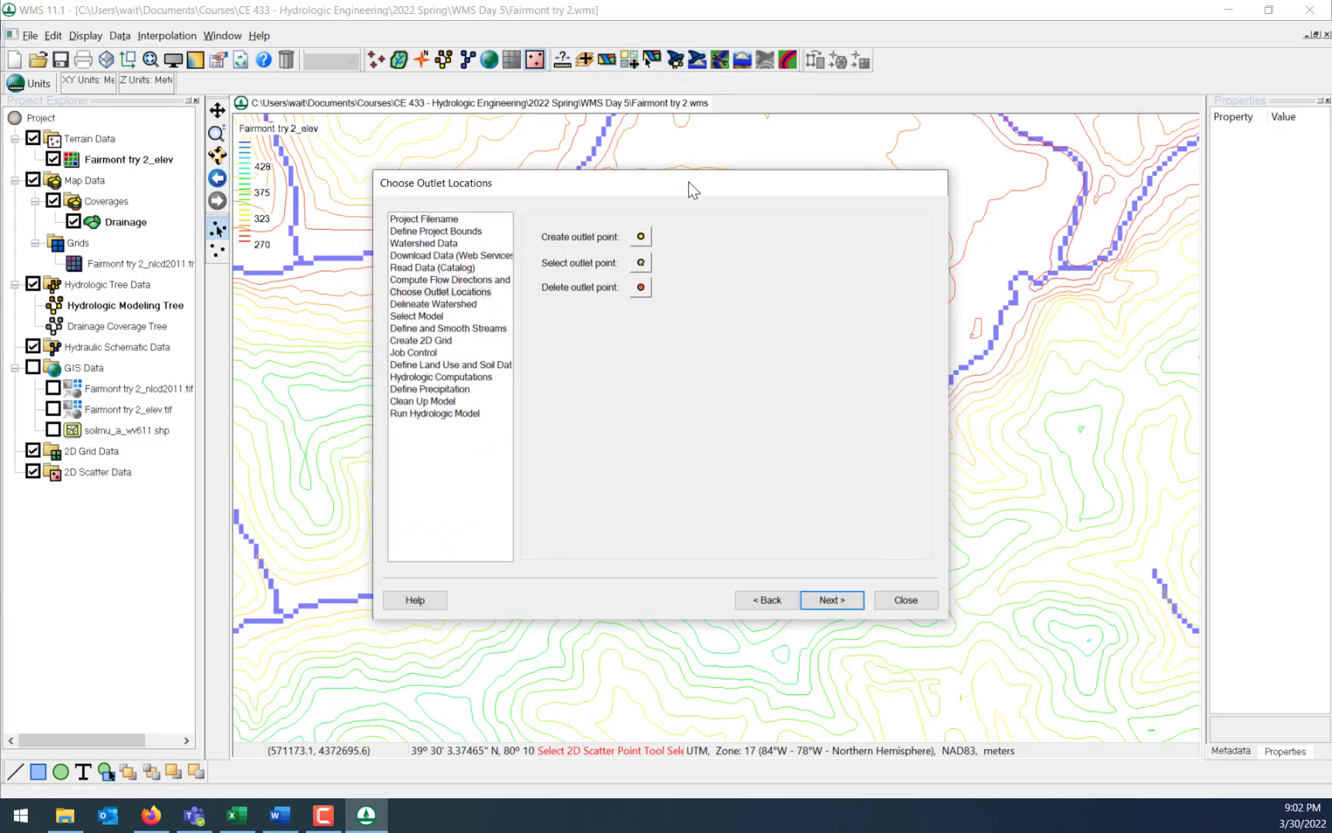
drag(688, 181, 521, 158)
click(470, 212)
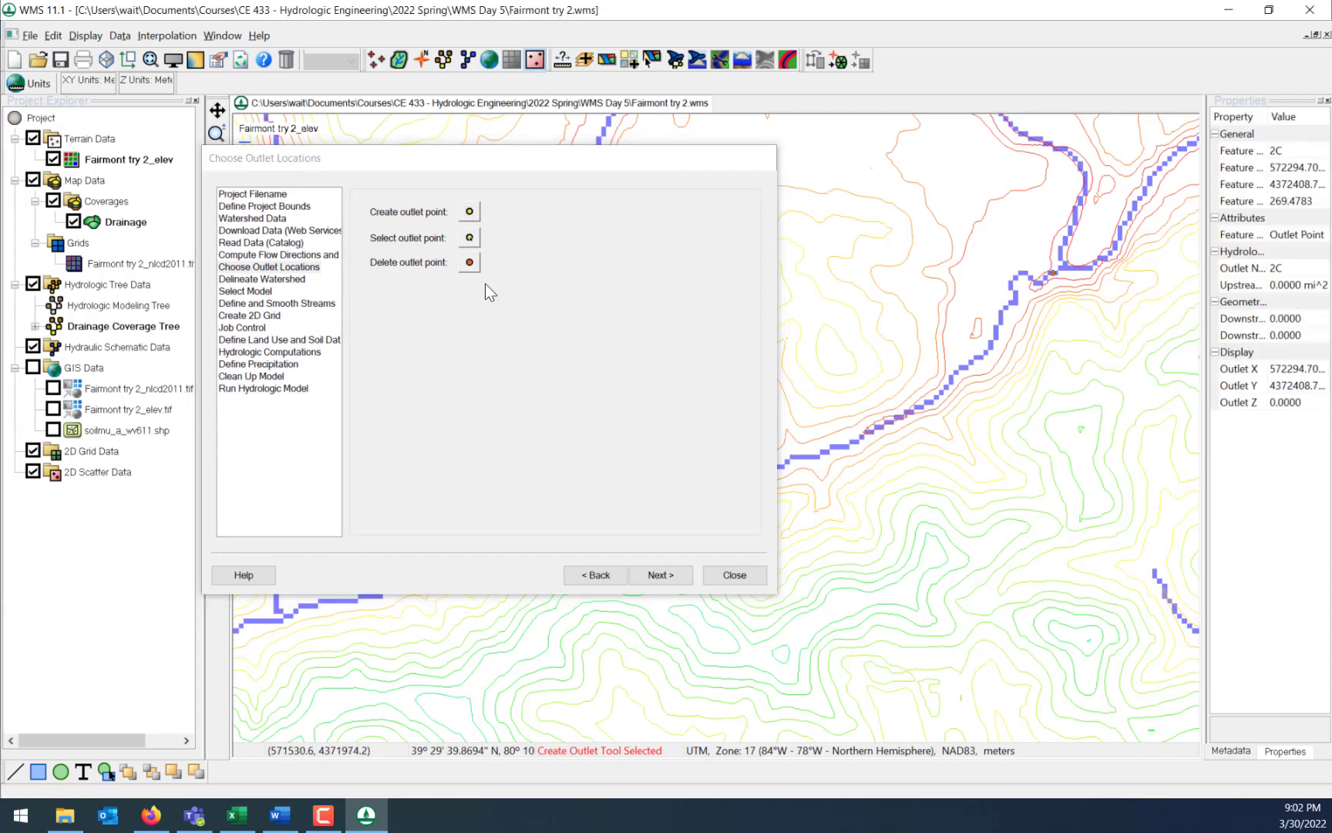
Delineate the watershed upstream of the outlet with a stream threshold of 0.1 mi^2 and close the wizard.
click(662, 575)
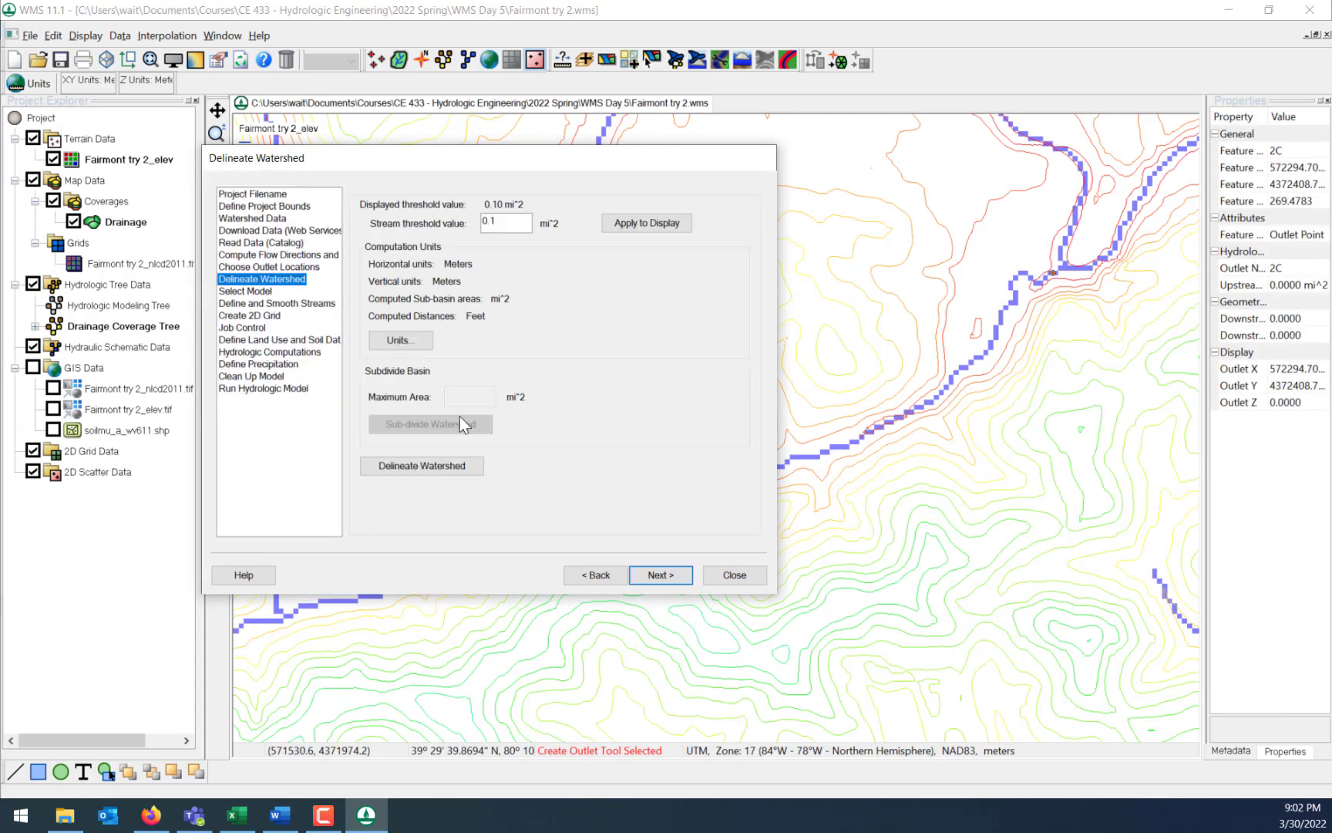
click(454, 472)
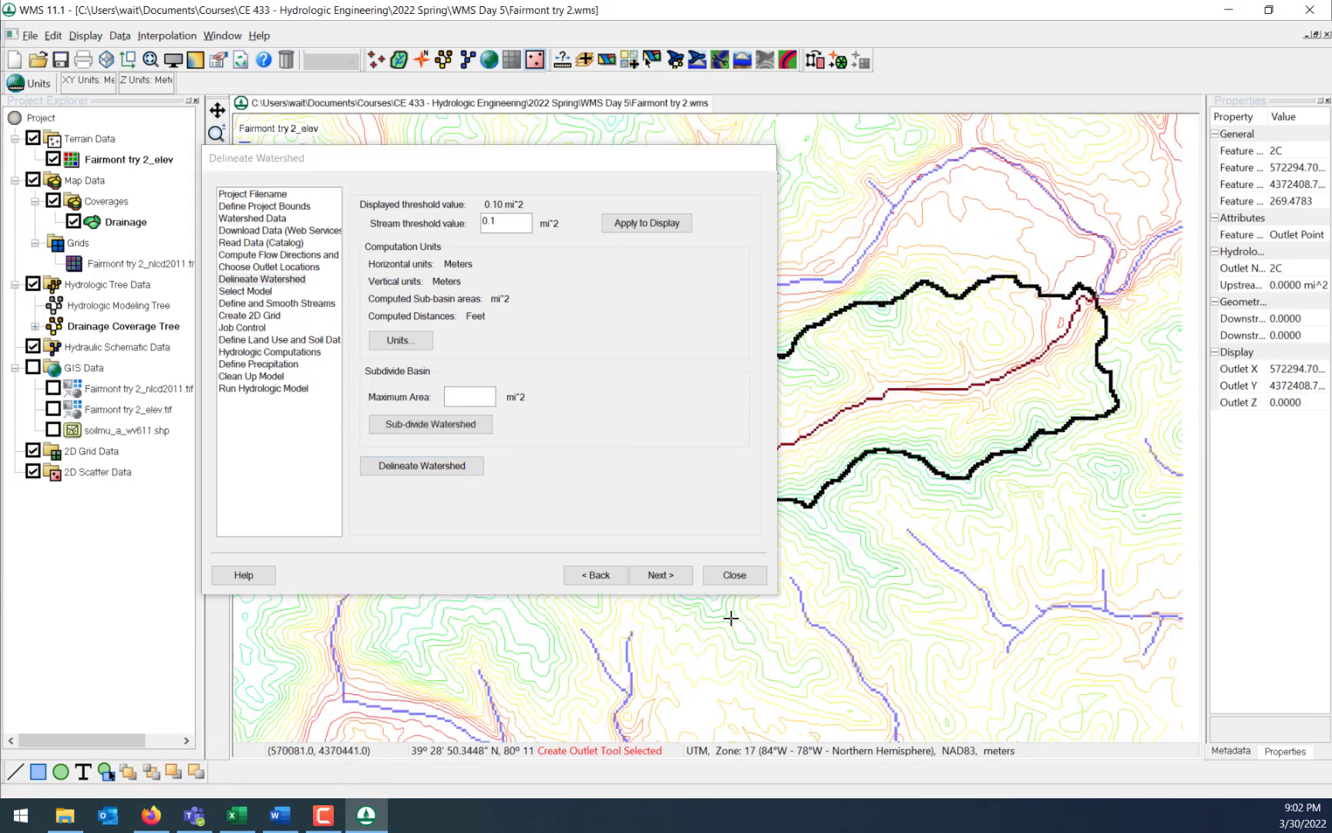
click(745, 572)
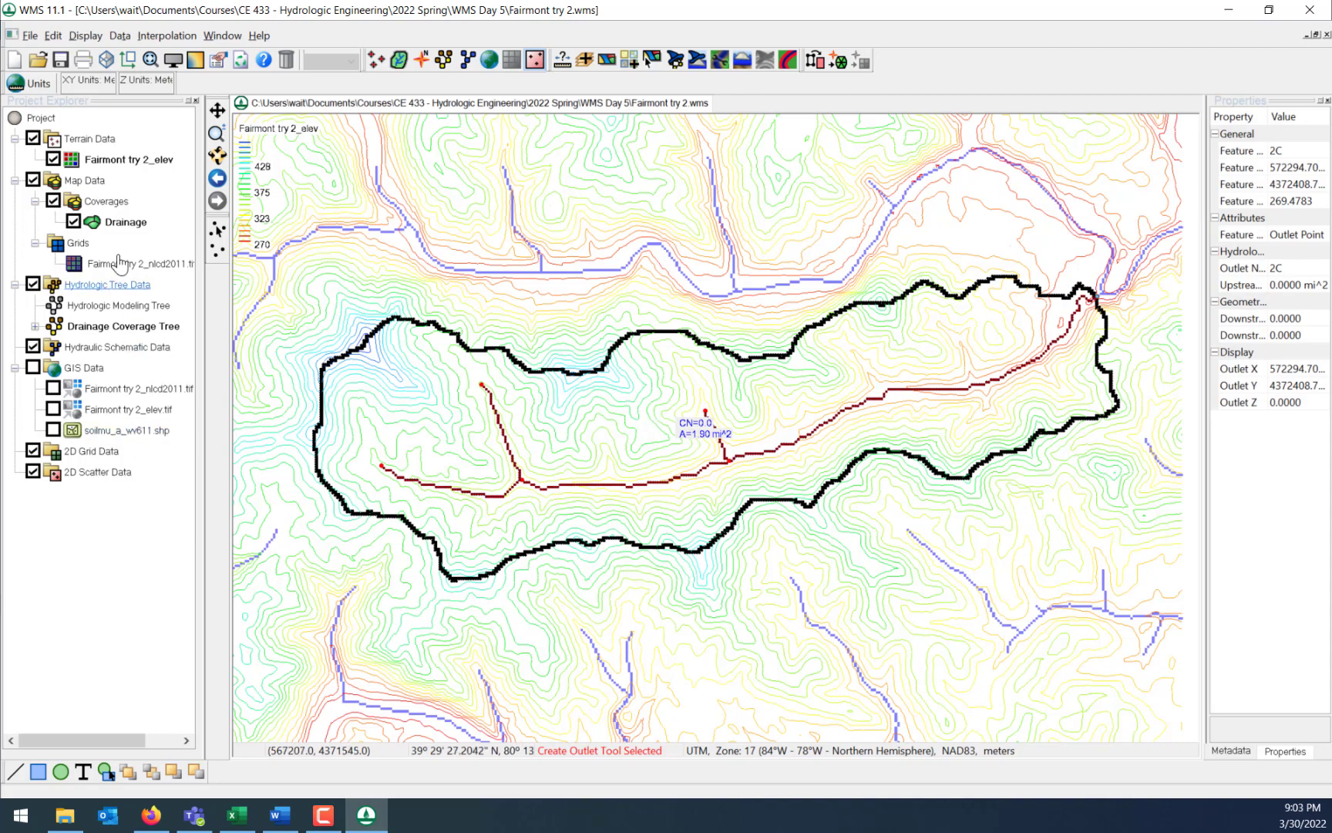
Add a new coverage of type Soil Type to the map data.
click(97, 204)
right_click(97, 203)
click(140, 233)
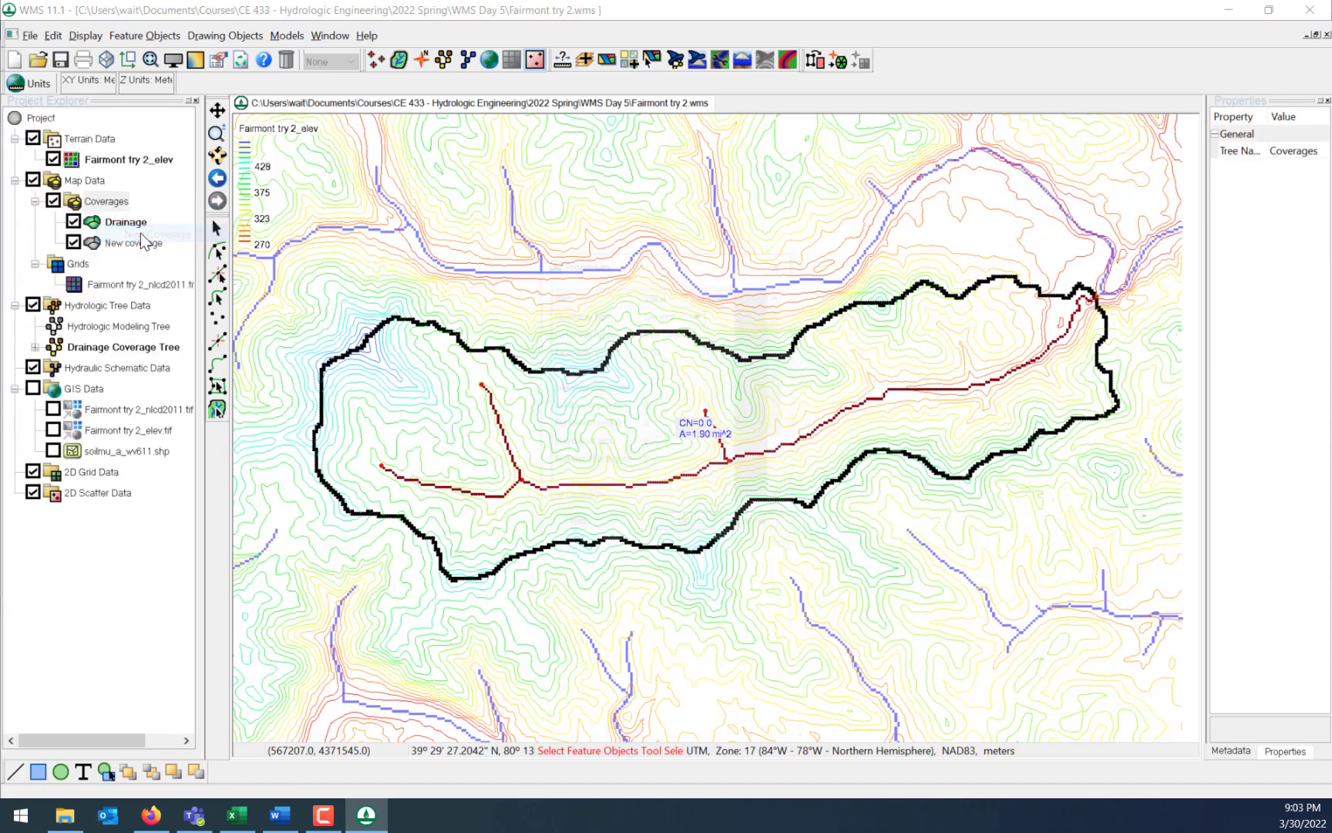
click(699, 313)
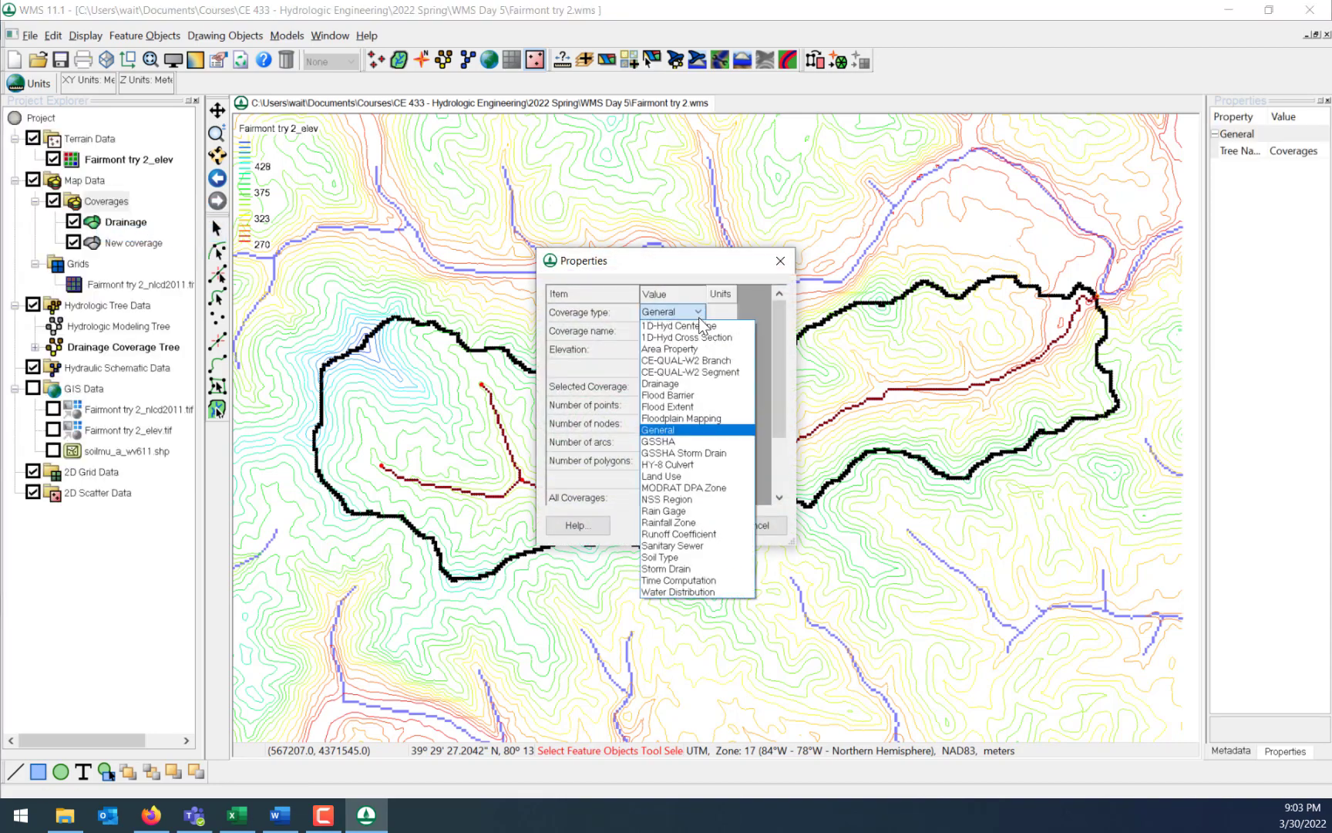
click(696, 565)
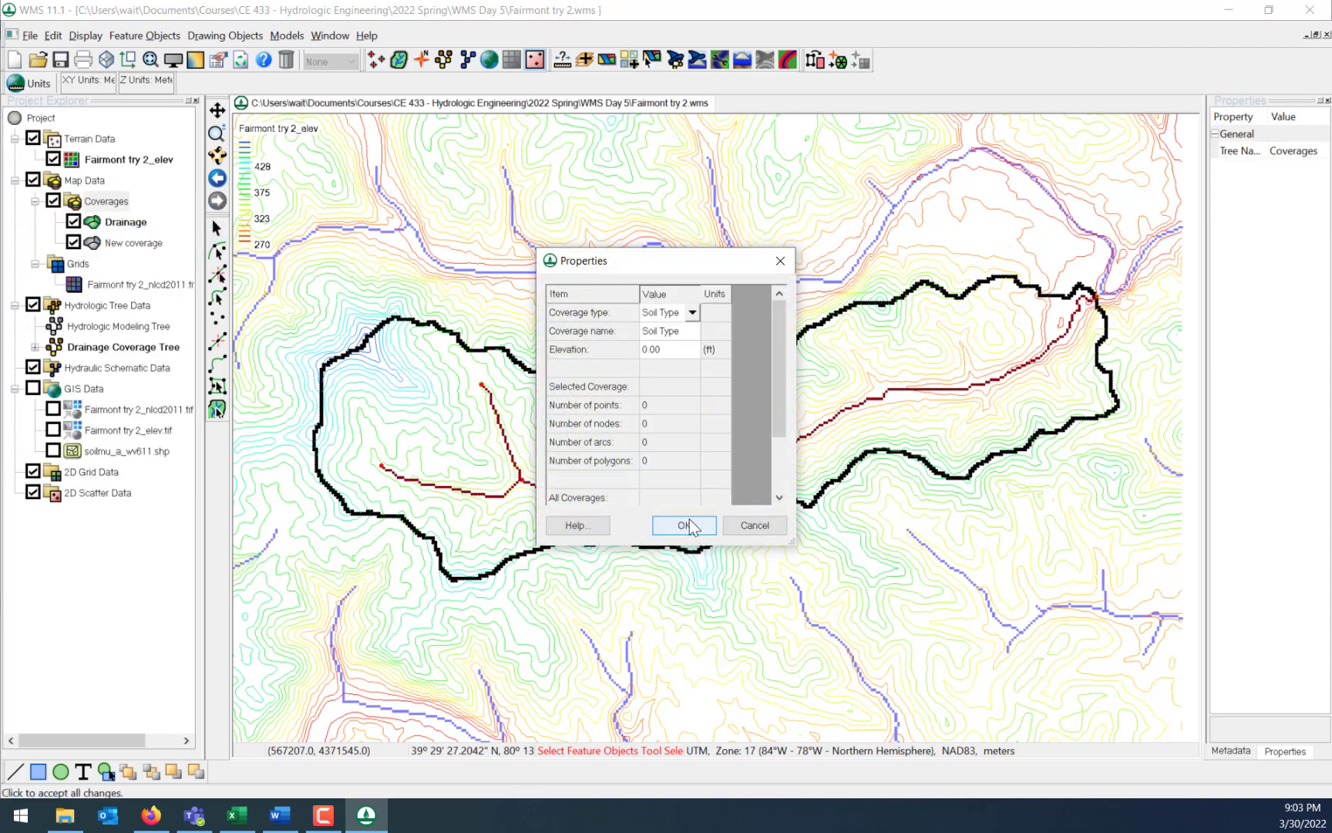
click(685, 526)
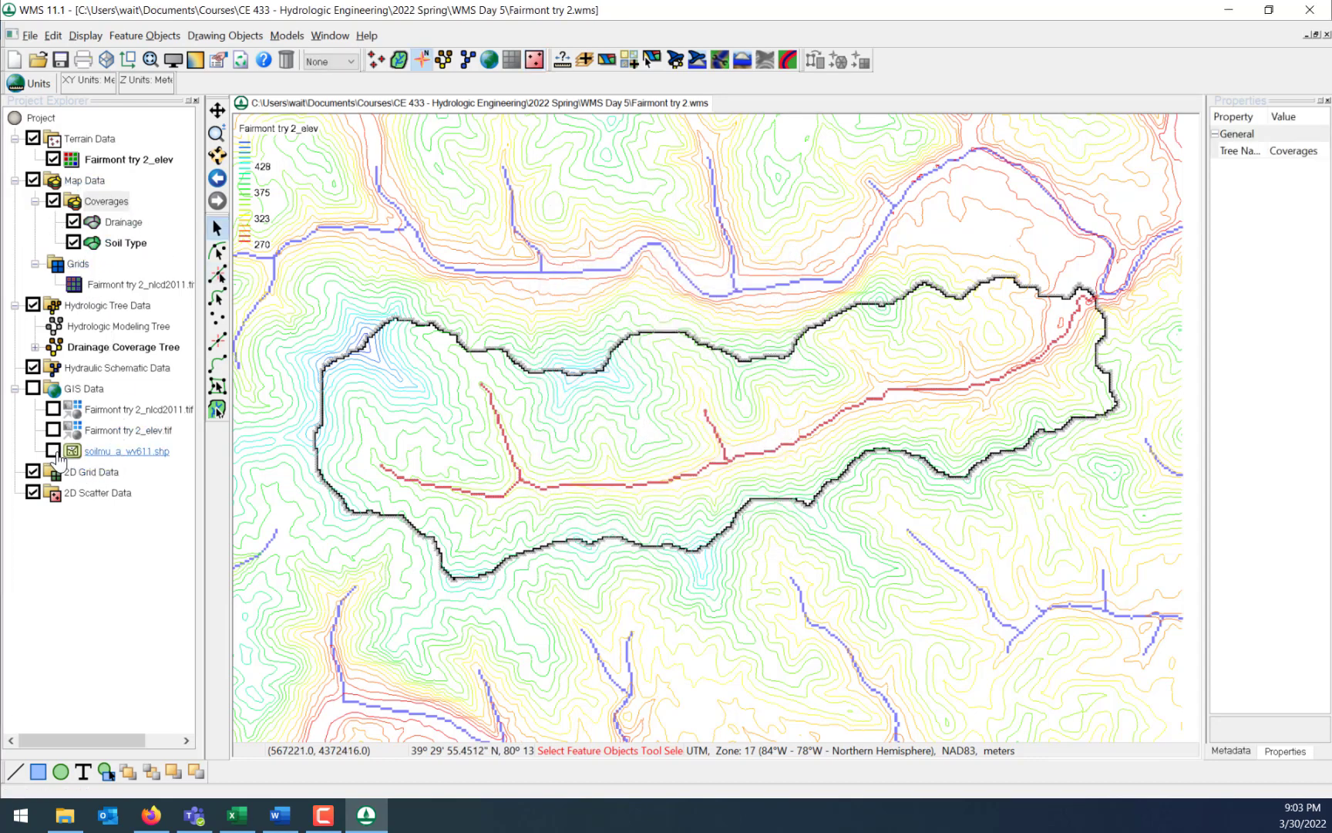
Join the NRCS soil texture and hydrologic group data to soilmu_a_wv611.shp, filling blank values with group D and silt loam.
right_click(116, 455)
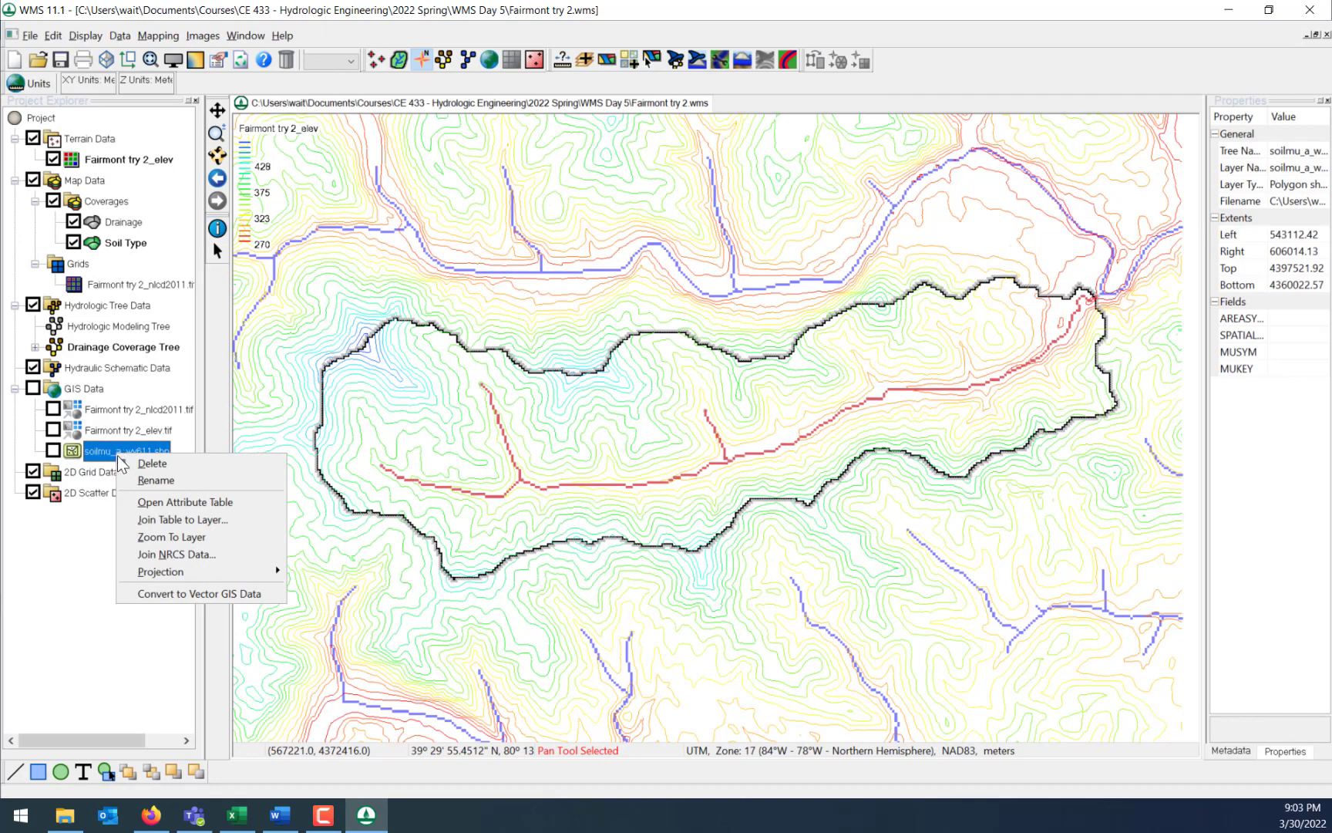
click(196, 553)
click(552, 432)
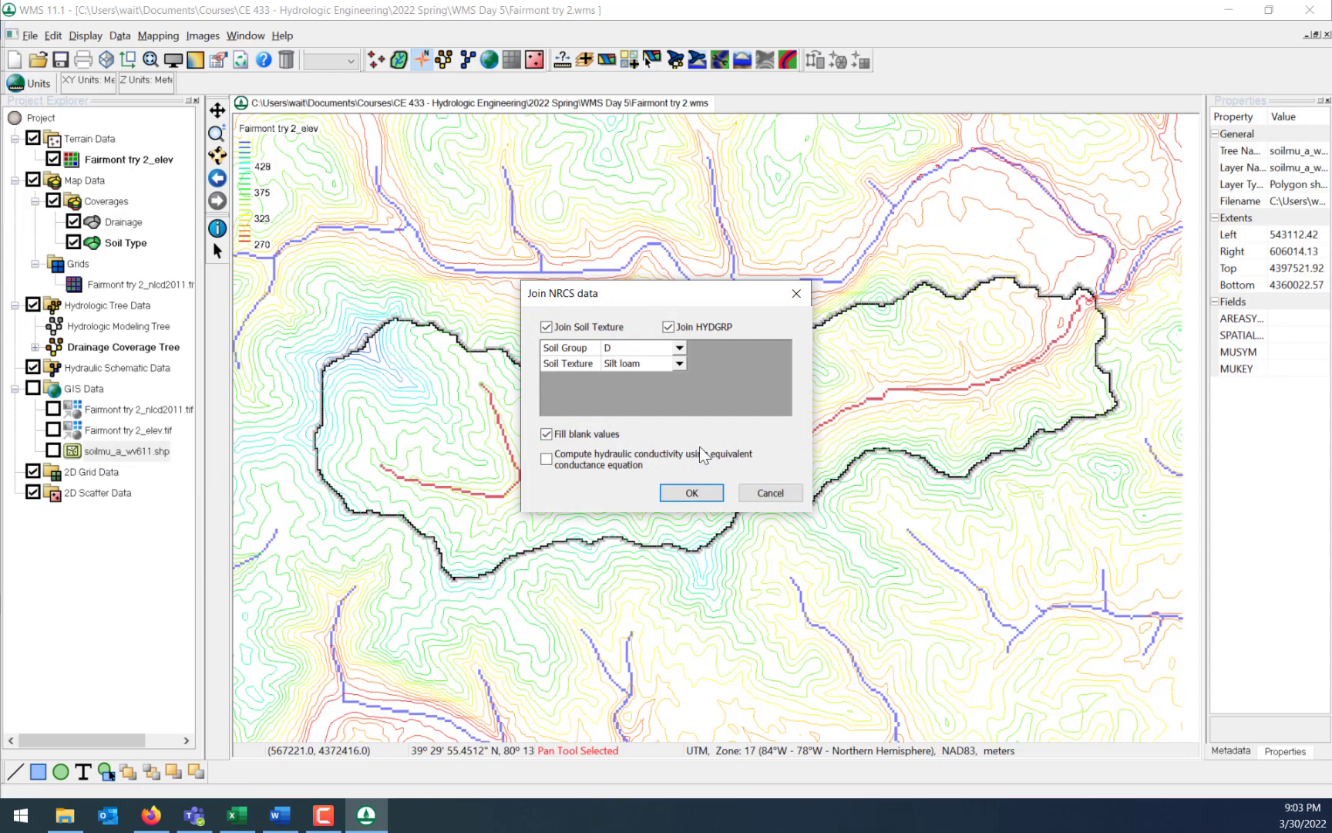
click(708, 495)
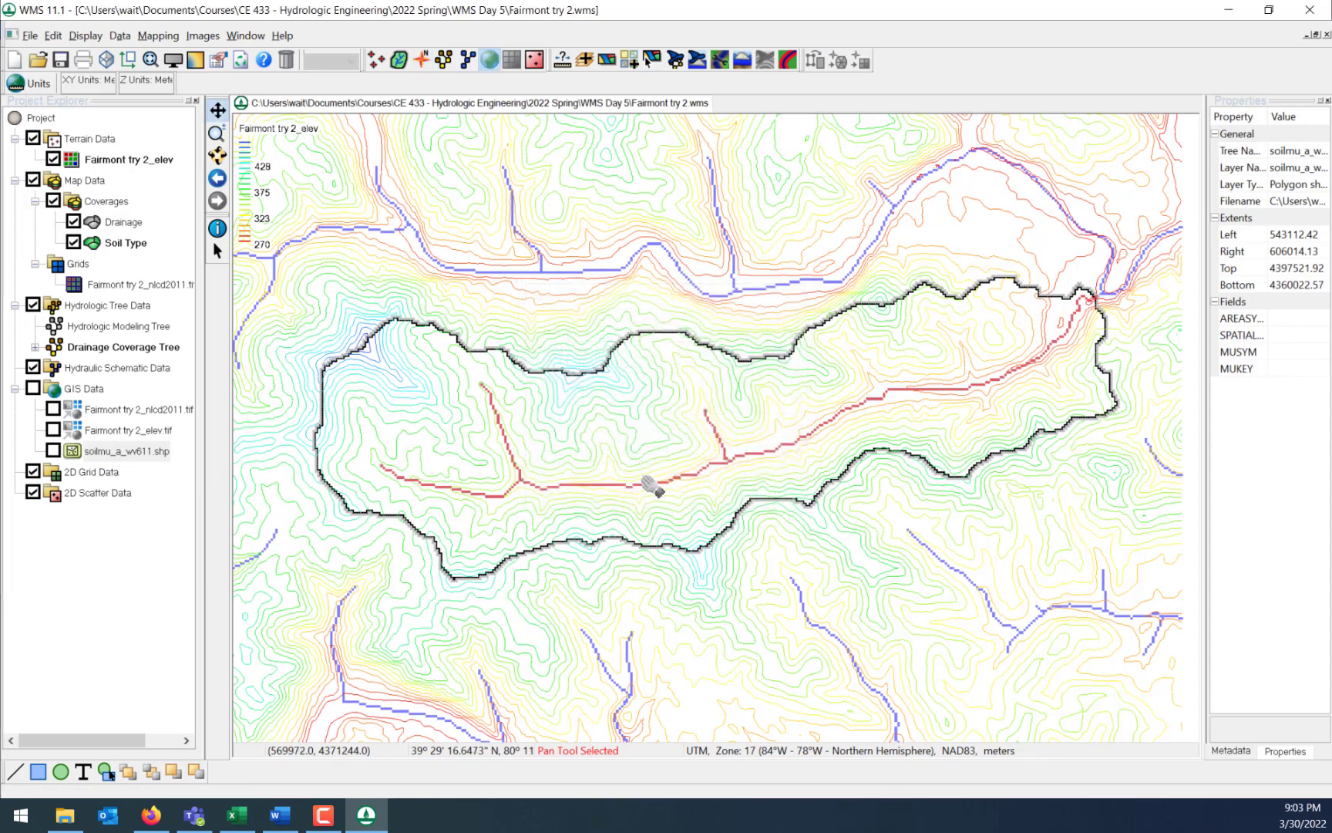
Display the soil shapefile and select its polygons over an area covering the whole delineated watershed.
click(155, 35)
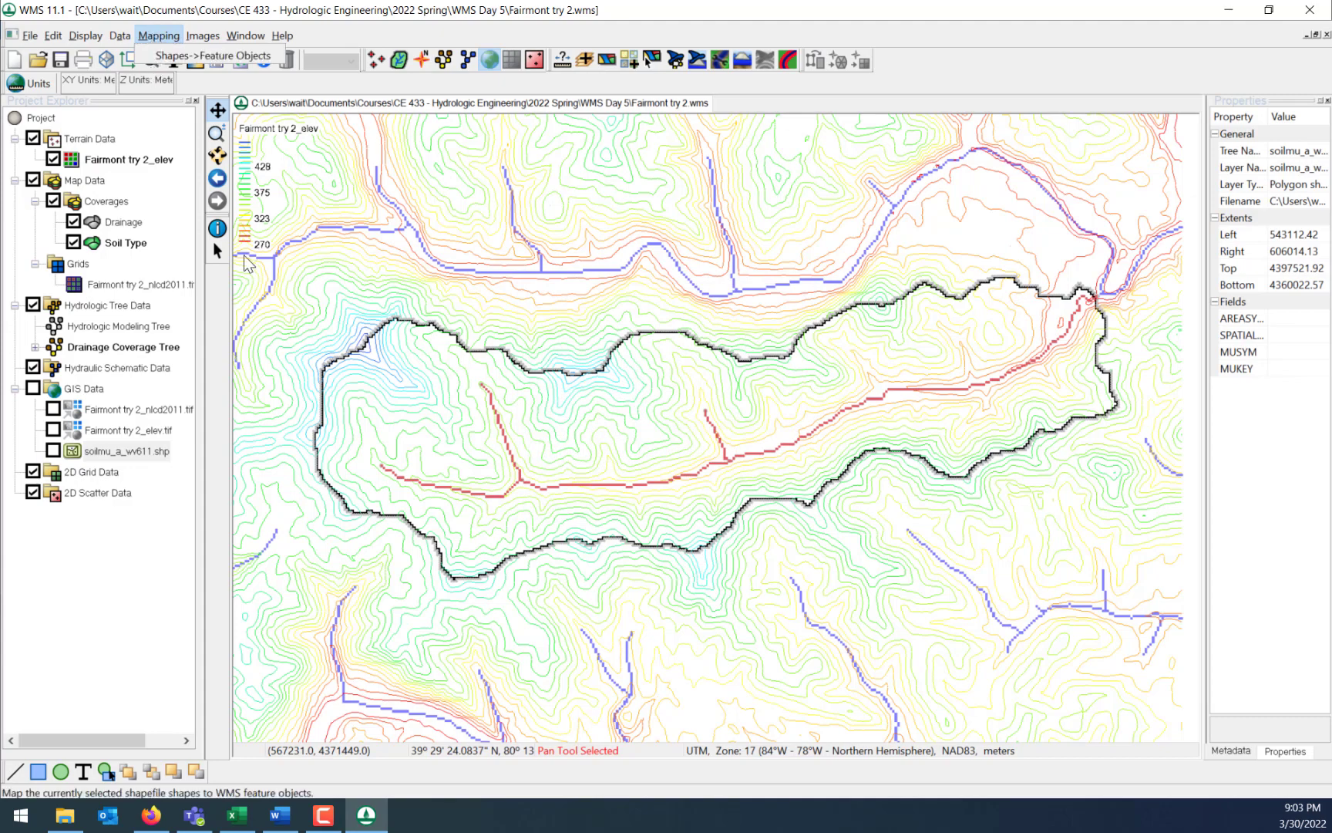
click(54, 451)
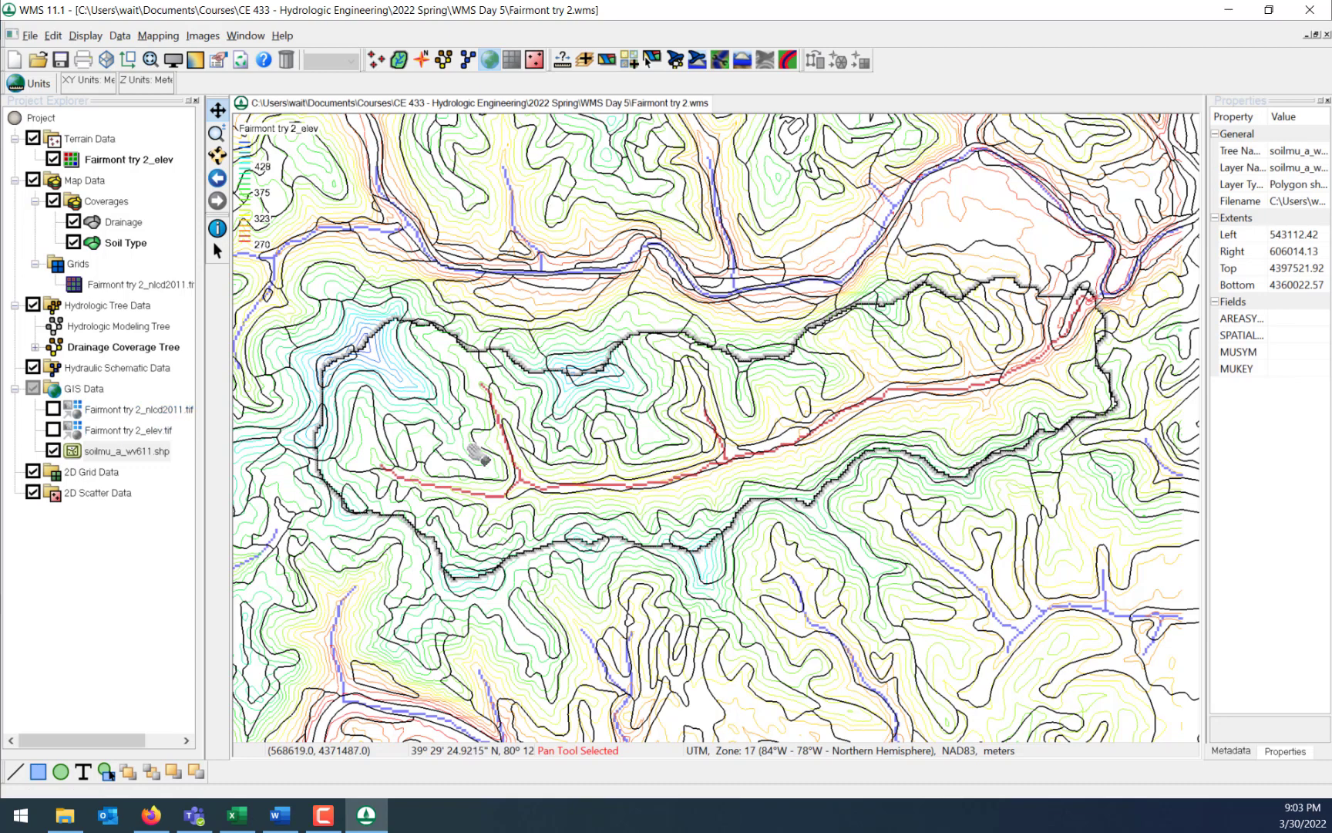
click(217, 251)
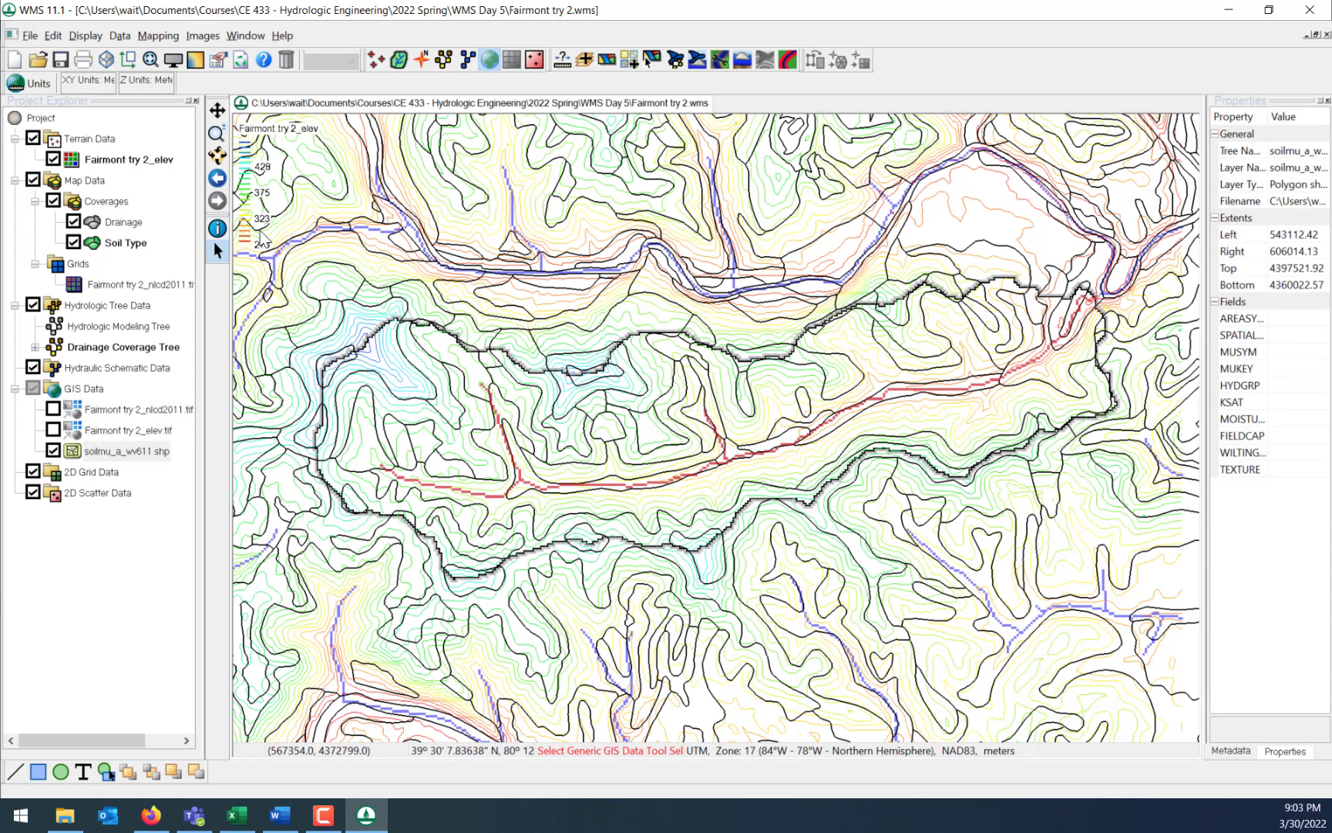
drag(258, 230, 1172, 618)
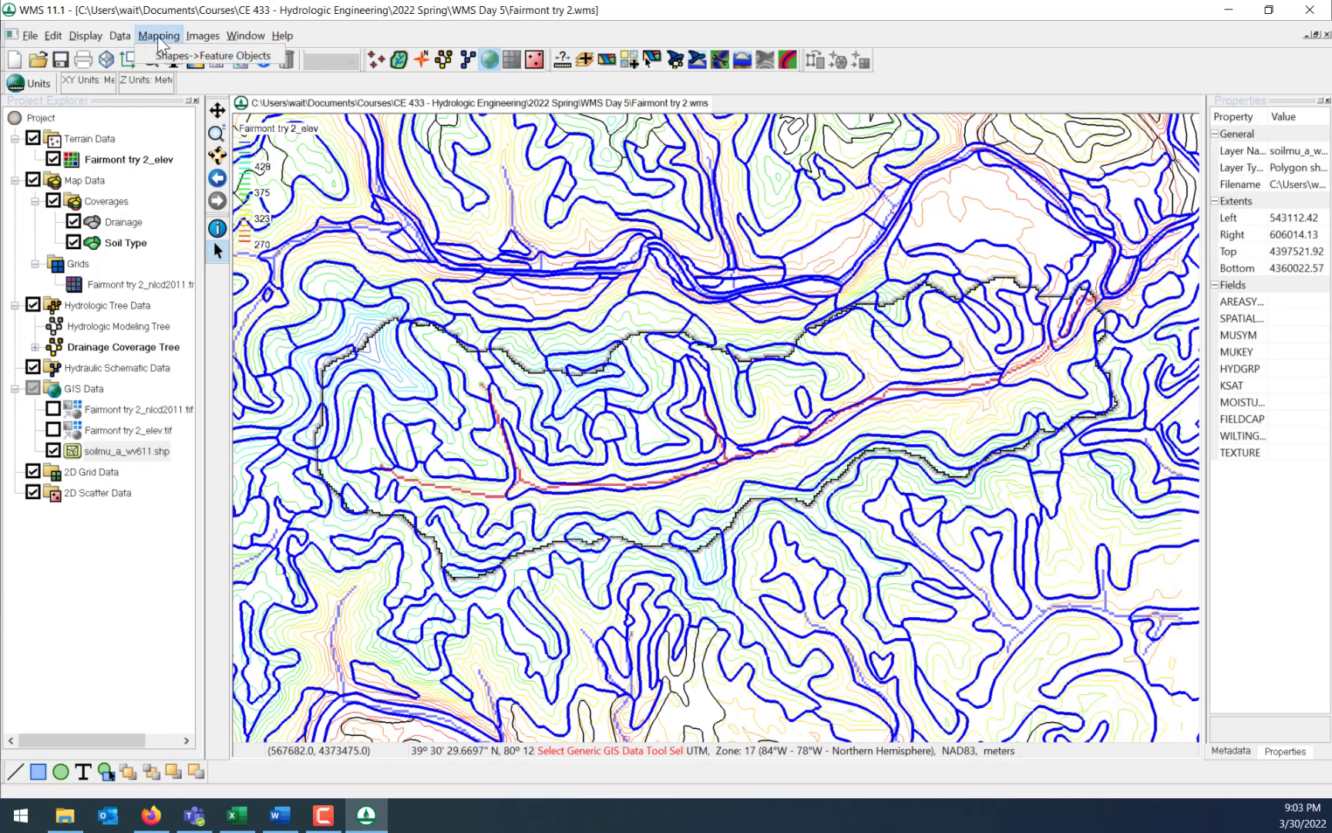
Map the selected soil polygons to feature objects in the Soil Type coverage with the preset attribute mapping, and hide the shapefile.
click(171, 61)
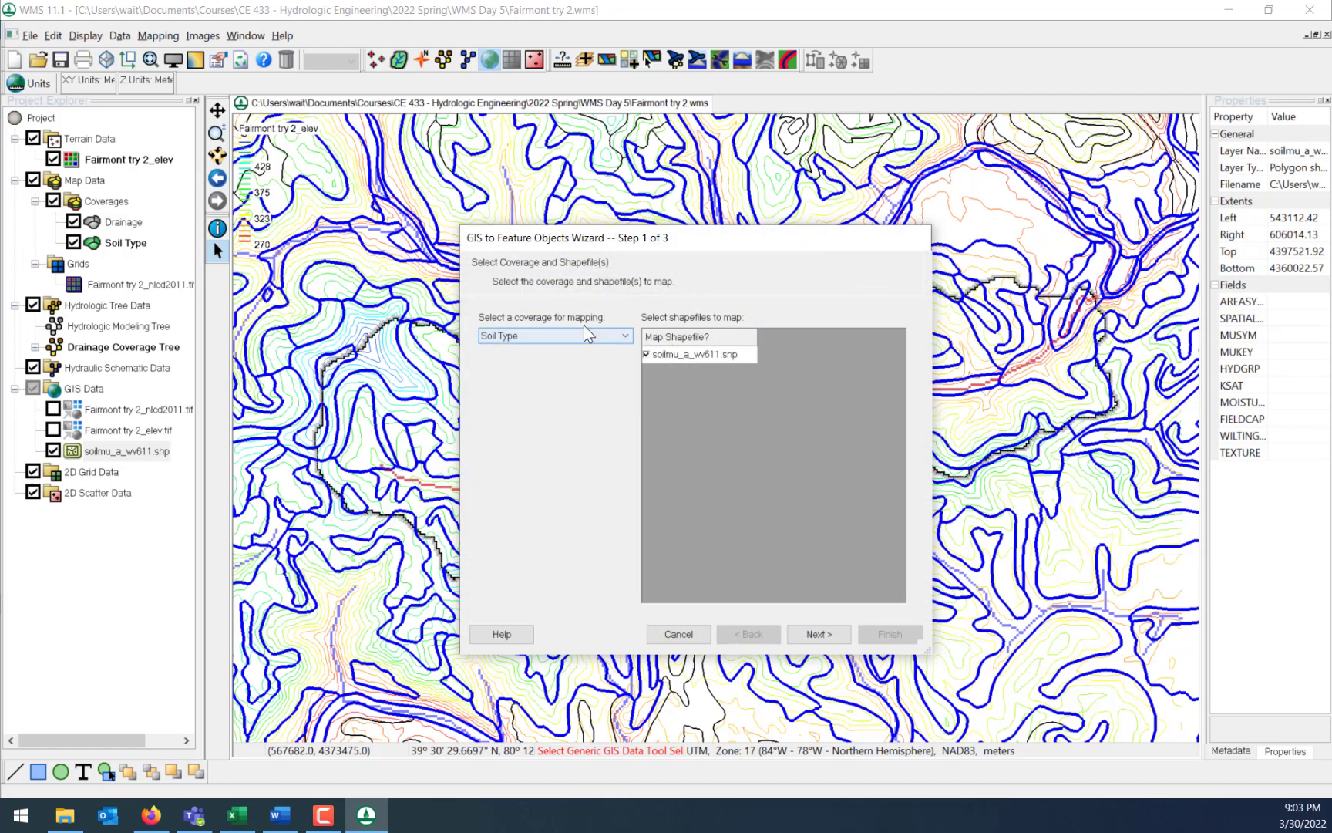
click(802, 636)
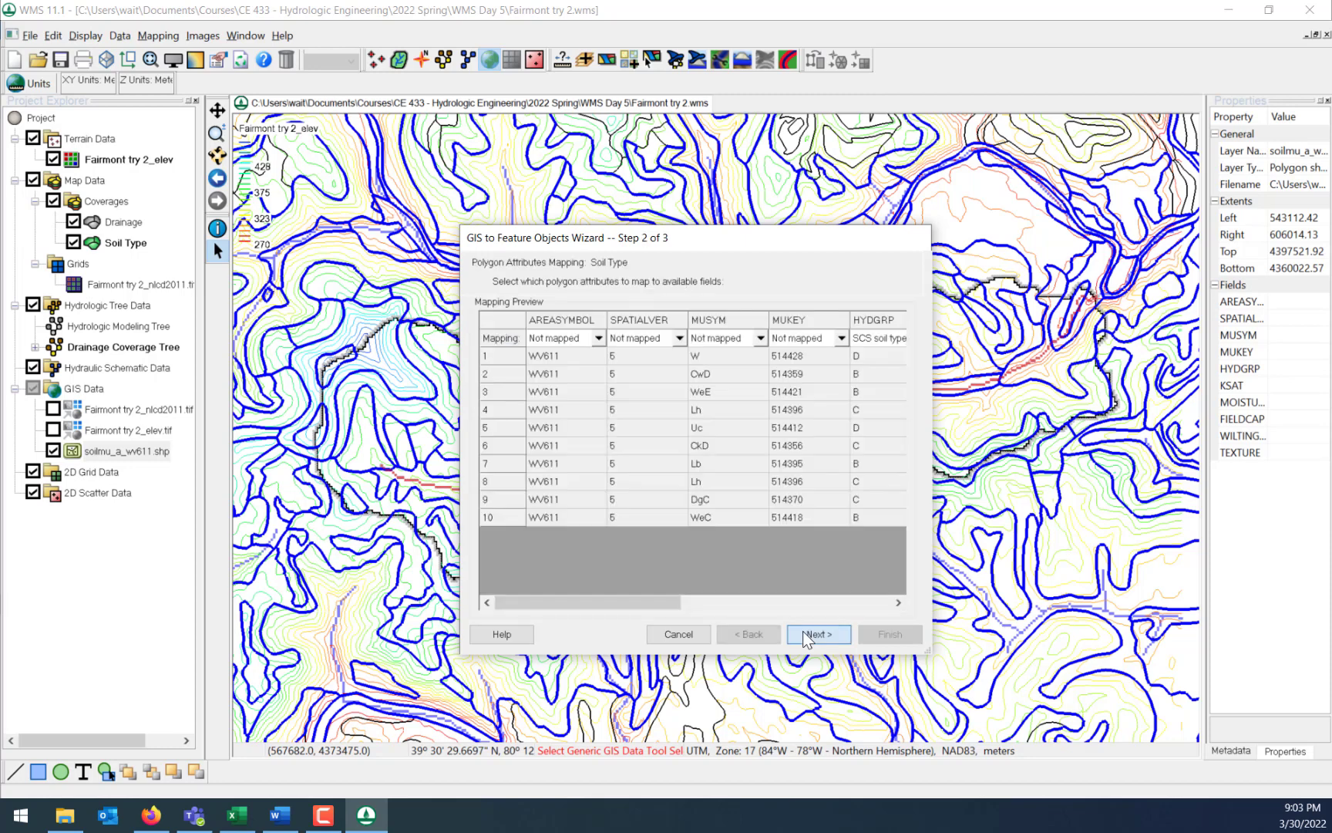
drag(655, 603, 783, 606)
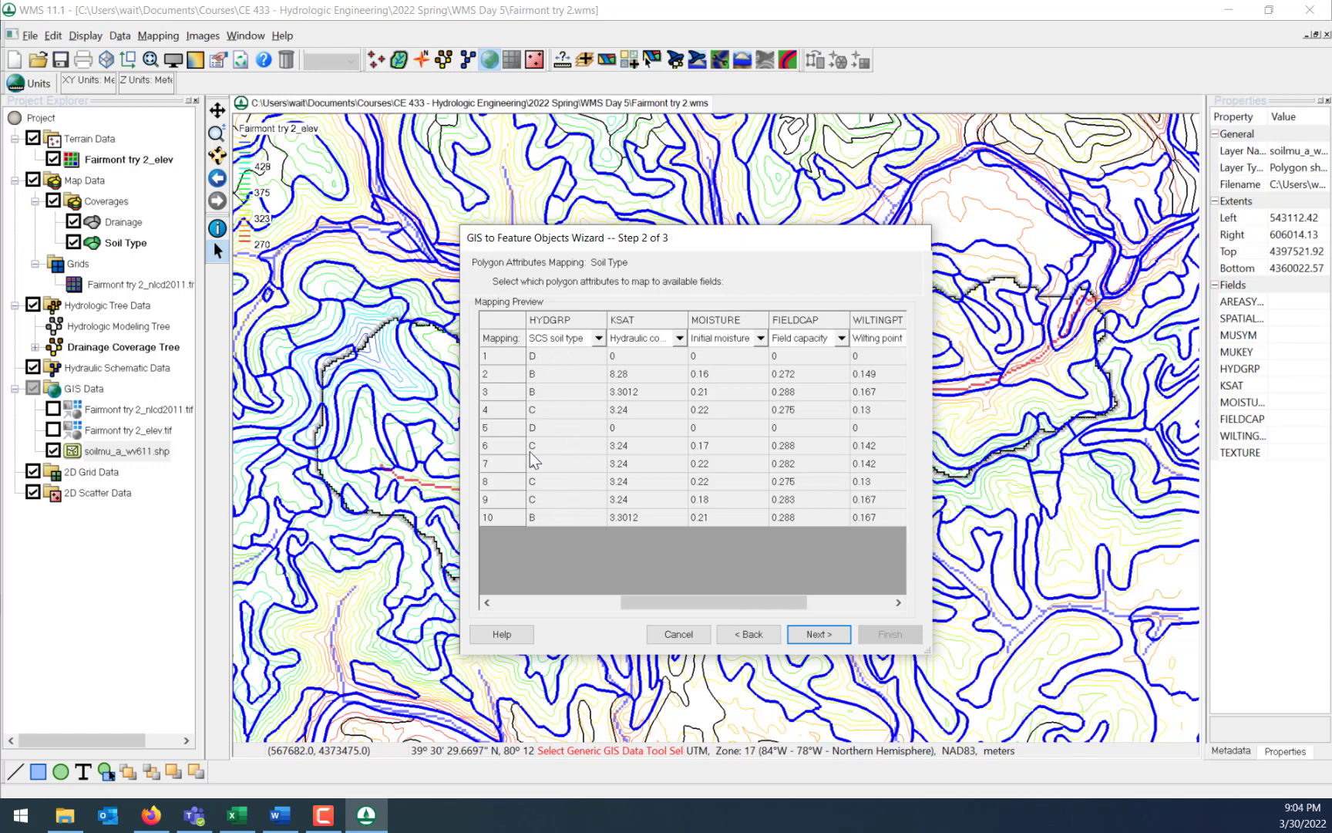
click(831, 637)
click(880, 637)
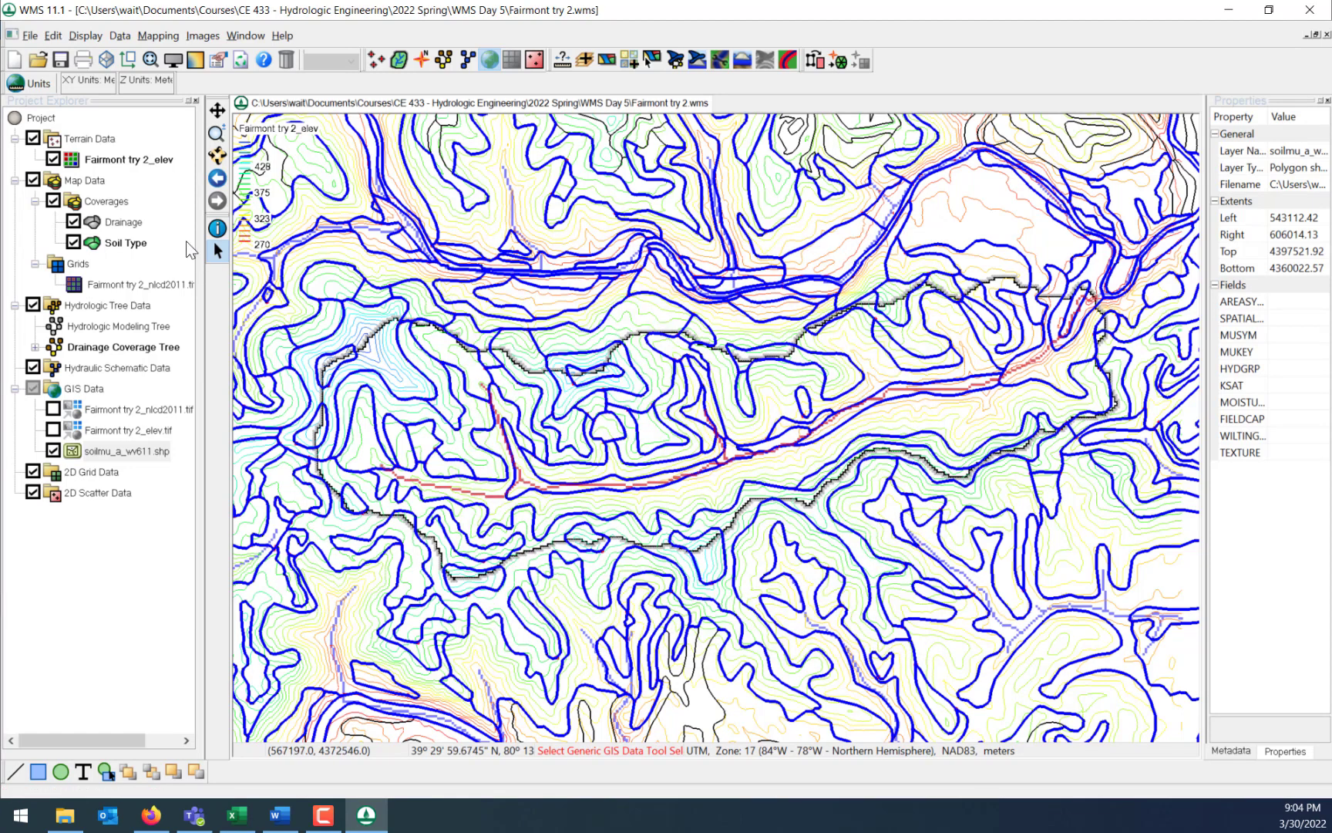
click(53, 451)
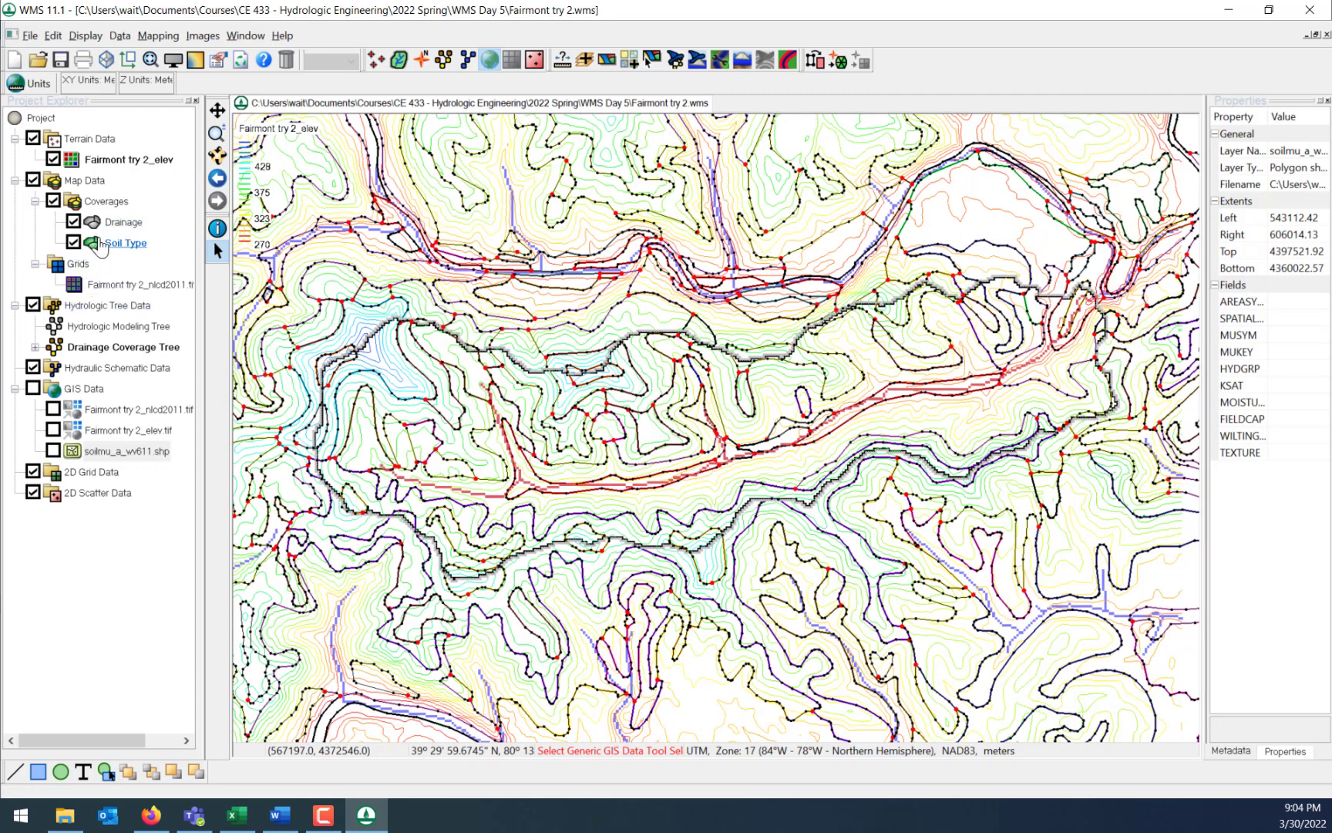
Compare the Drainage and Soil Type coverages by activating each in turn, leaving Drainage as the active coverage.
click(124, 222)
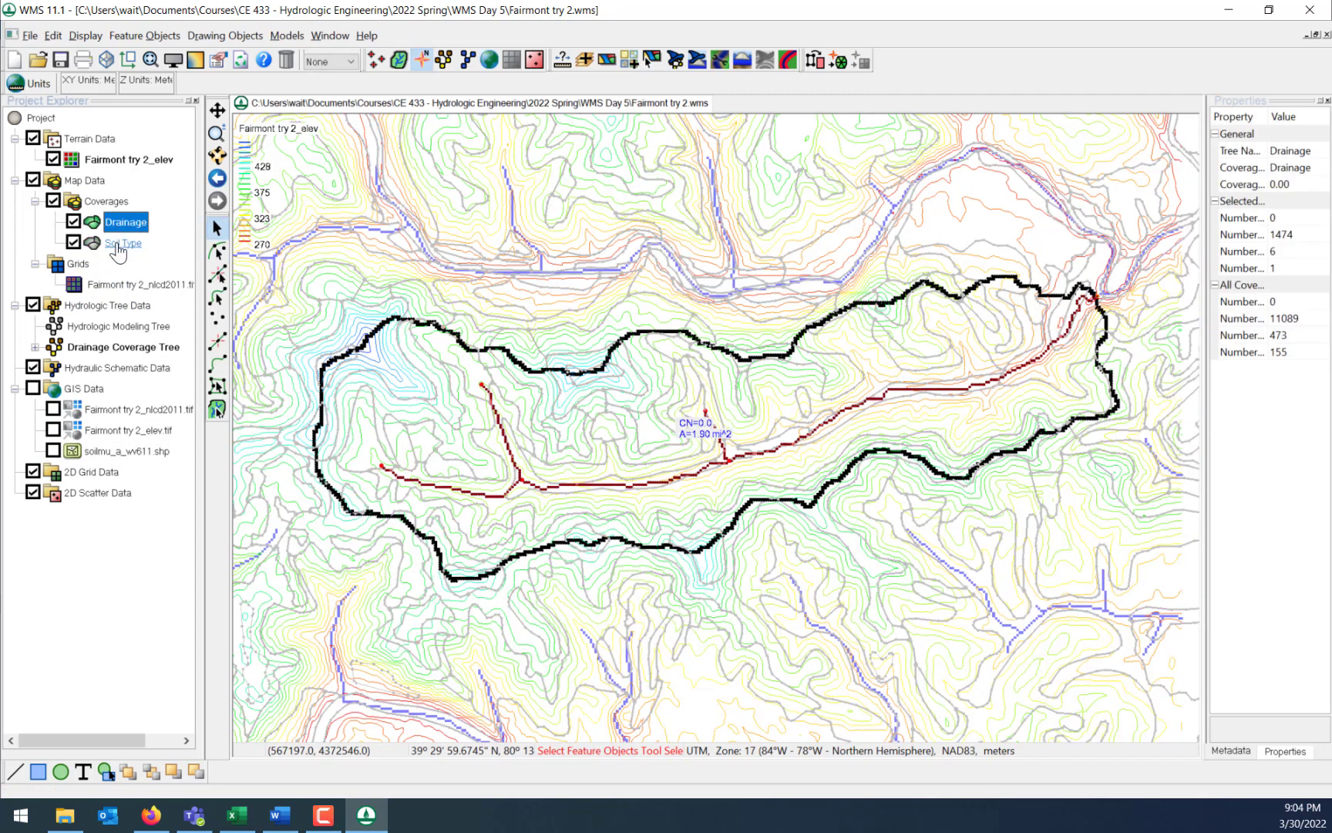
click(122, 243)
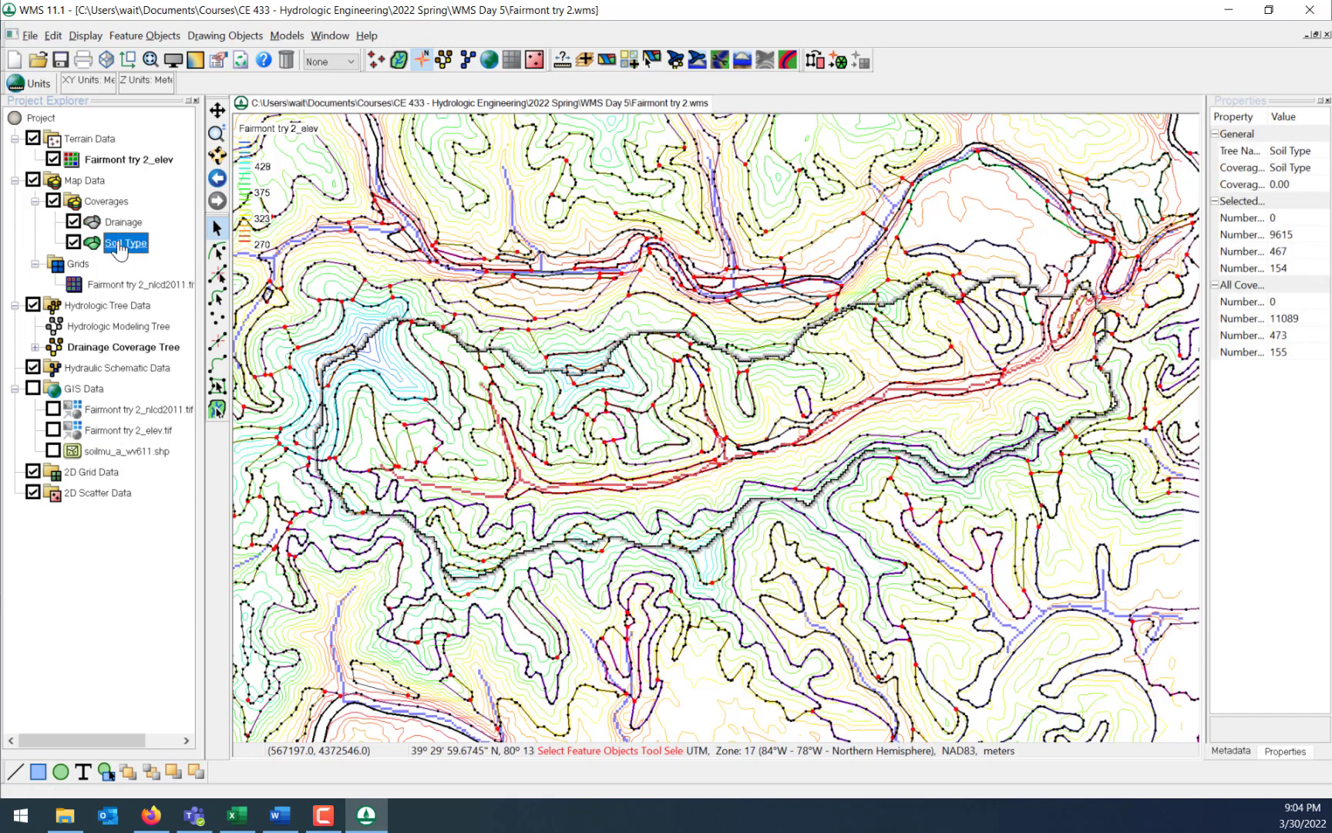
click(130, 224)
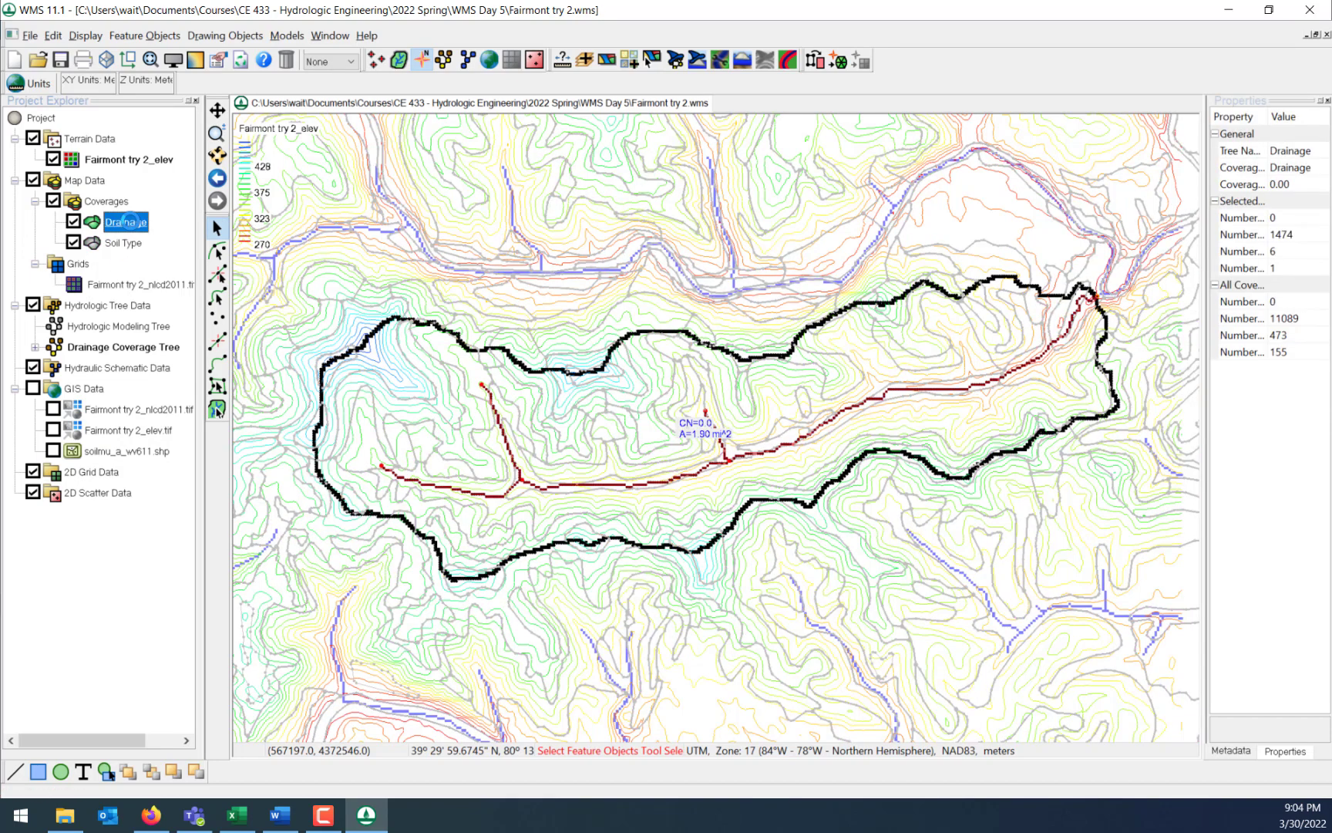
click(123, 242)
click(127, 222)
Compute the basin's SCS curve number from the Soil Type coverage and land use grid, importing the table WV Curve Number.txt.
click(444, 65)
click(236, 37)
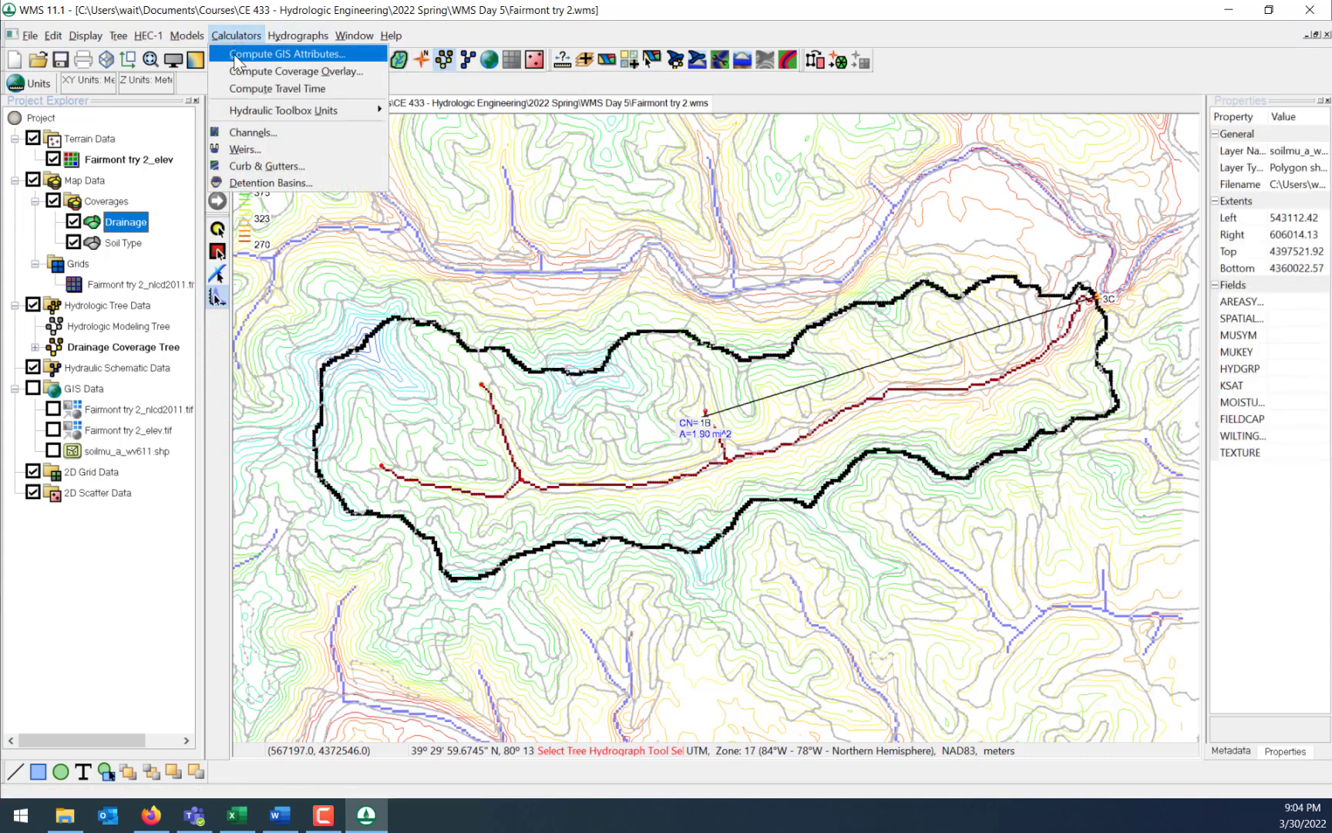
click(236, 61)
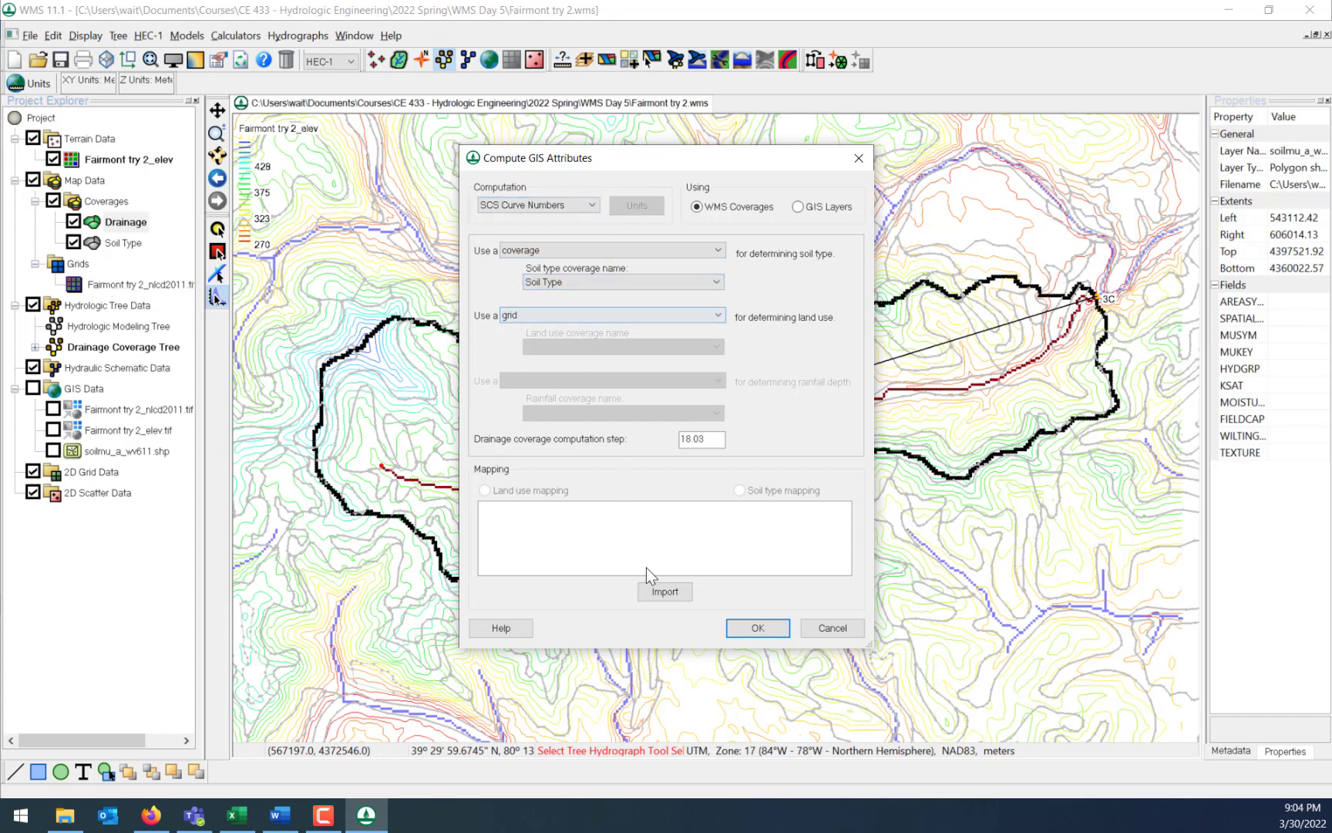
click(659, 593)
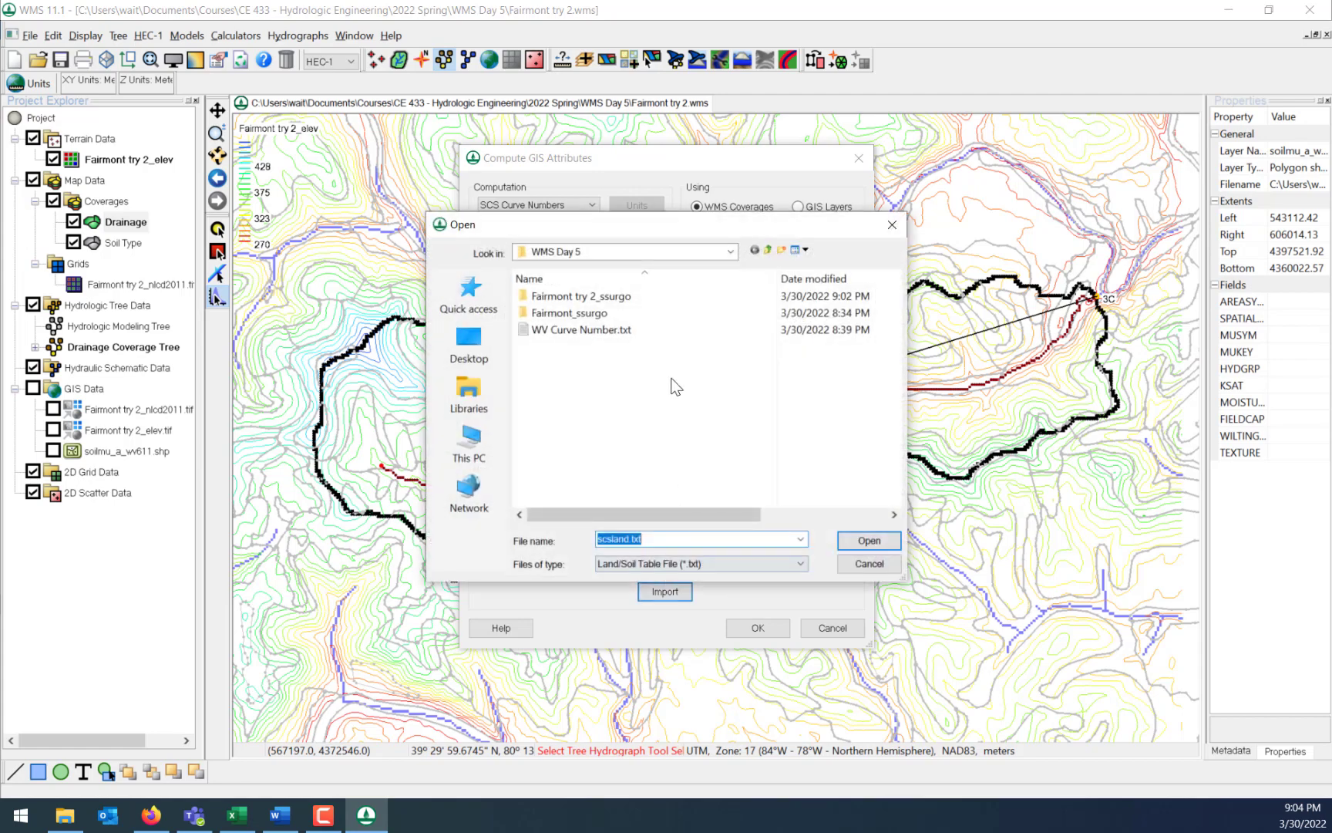
click(590, 334)
click(867, 538)
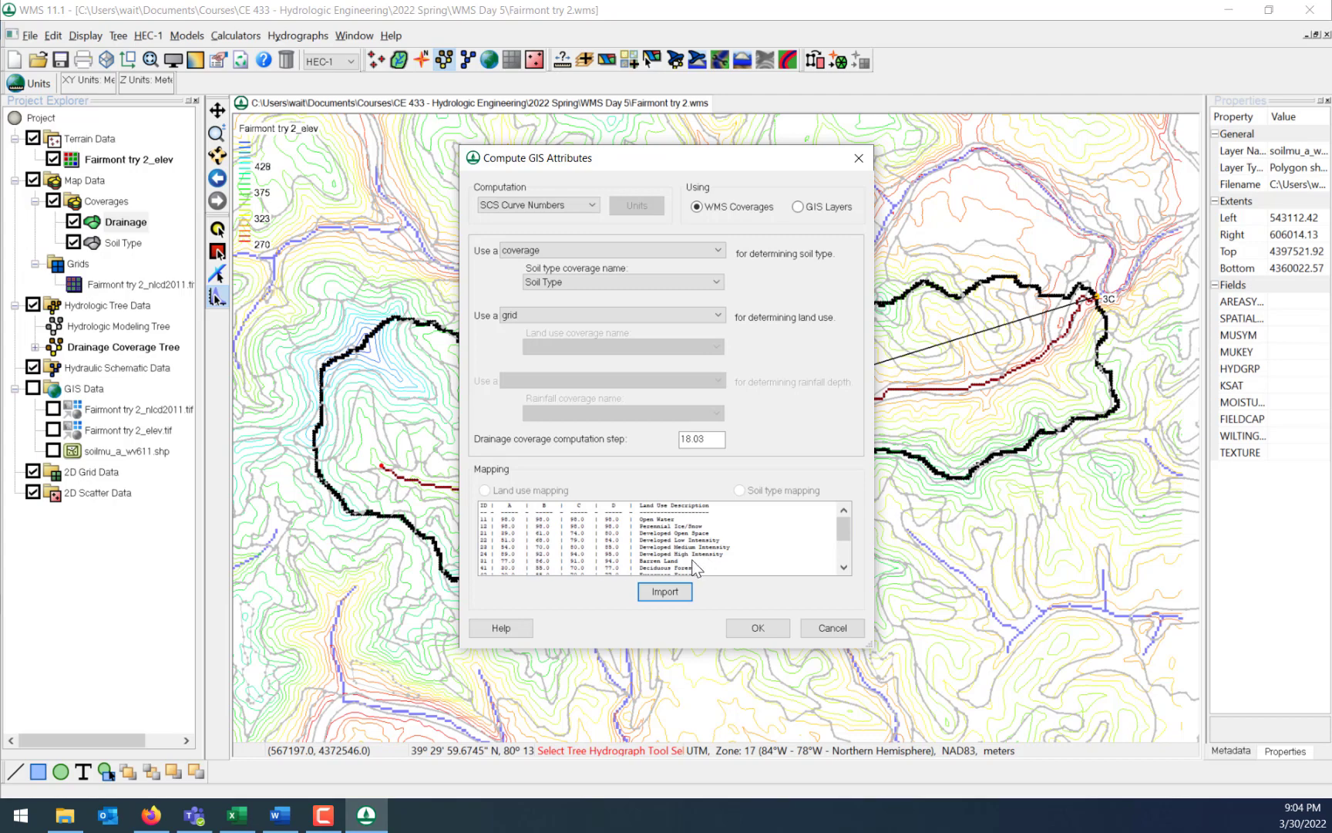
click(745, 627)
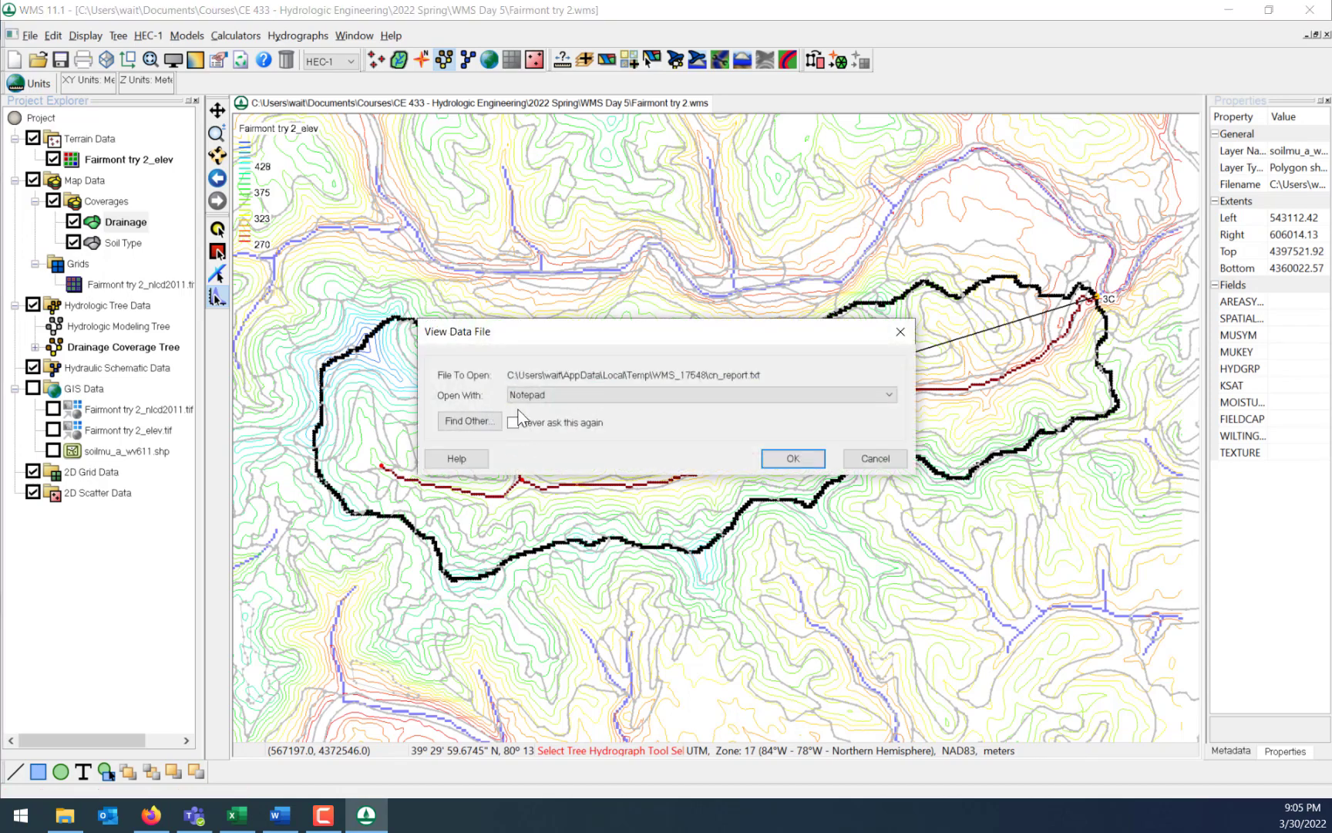
Open the curve number report in Notepad, save it as cn_report.txt in the WMS Day 5 folder, check the weighted CN and close it.
click(807, 460)
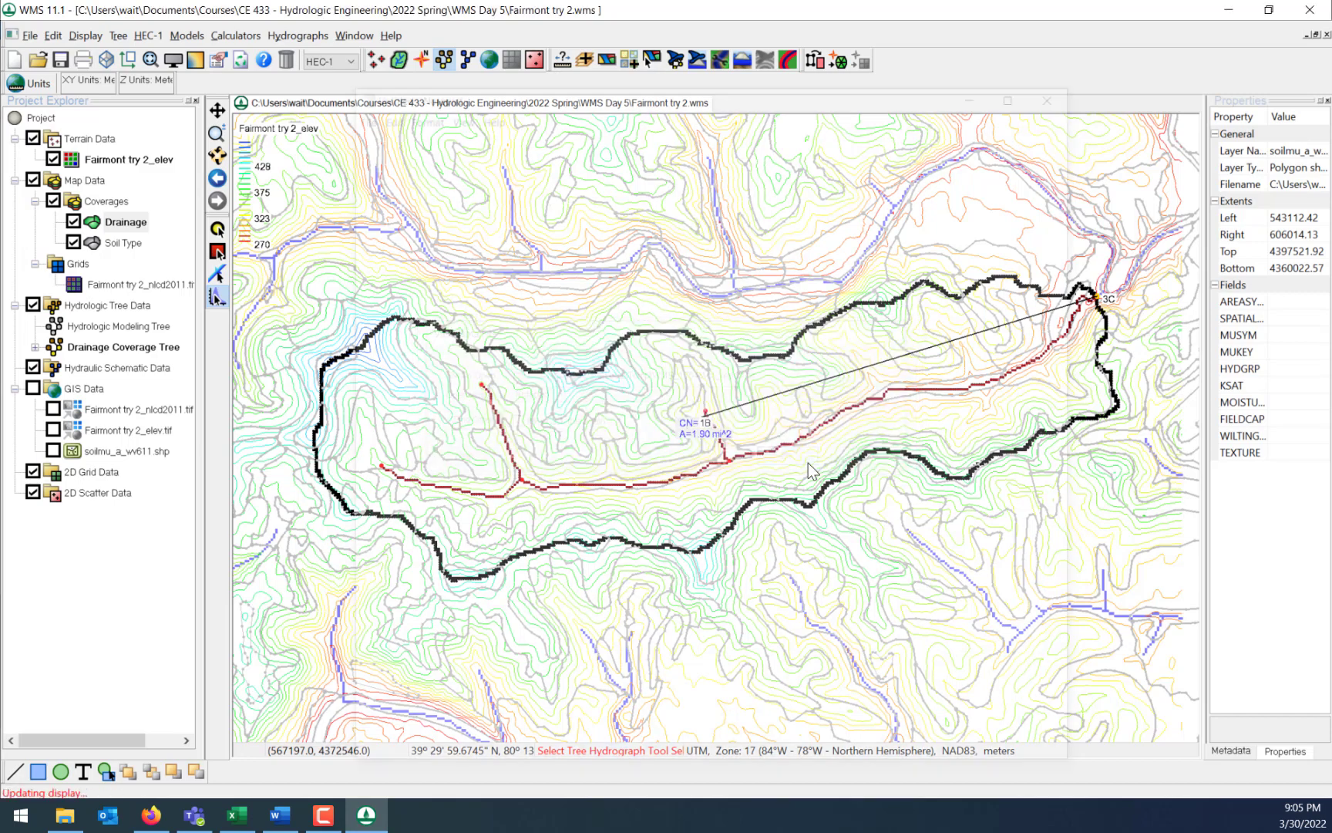
click(355, 110)
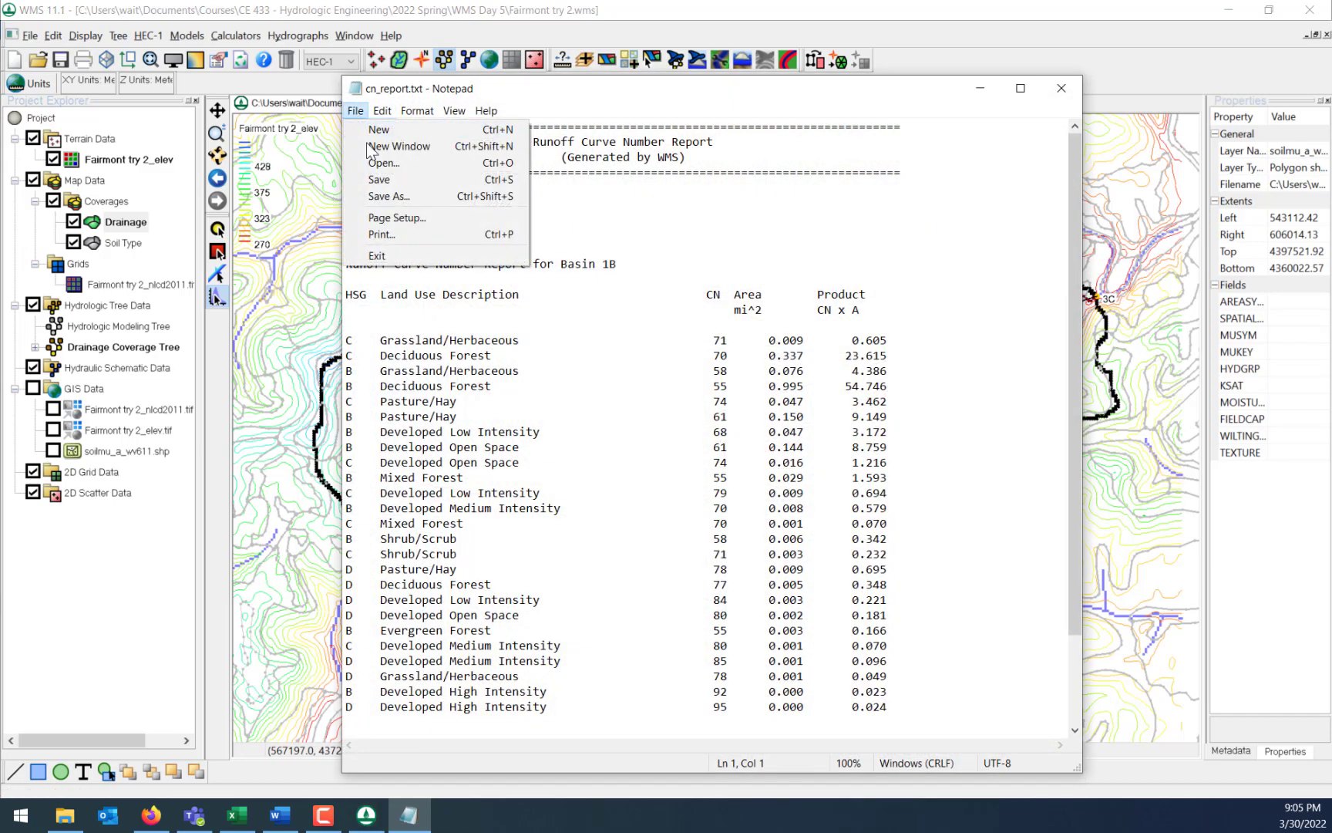
click(436, 199)
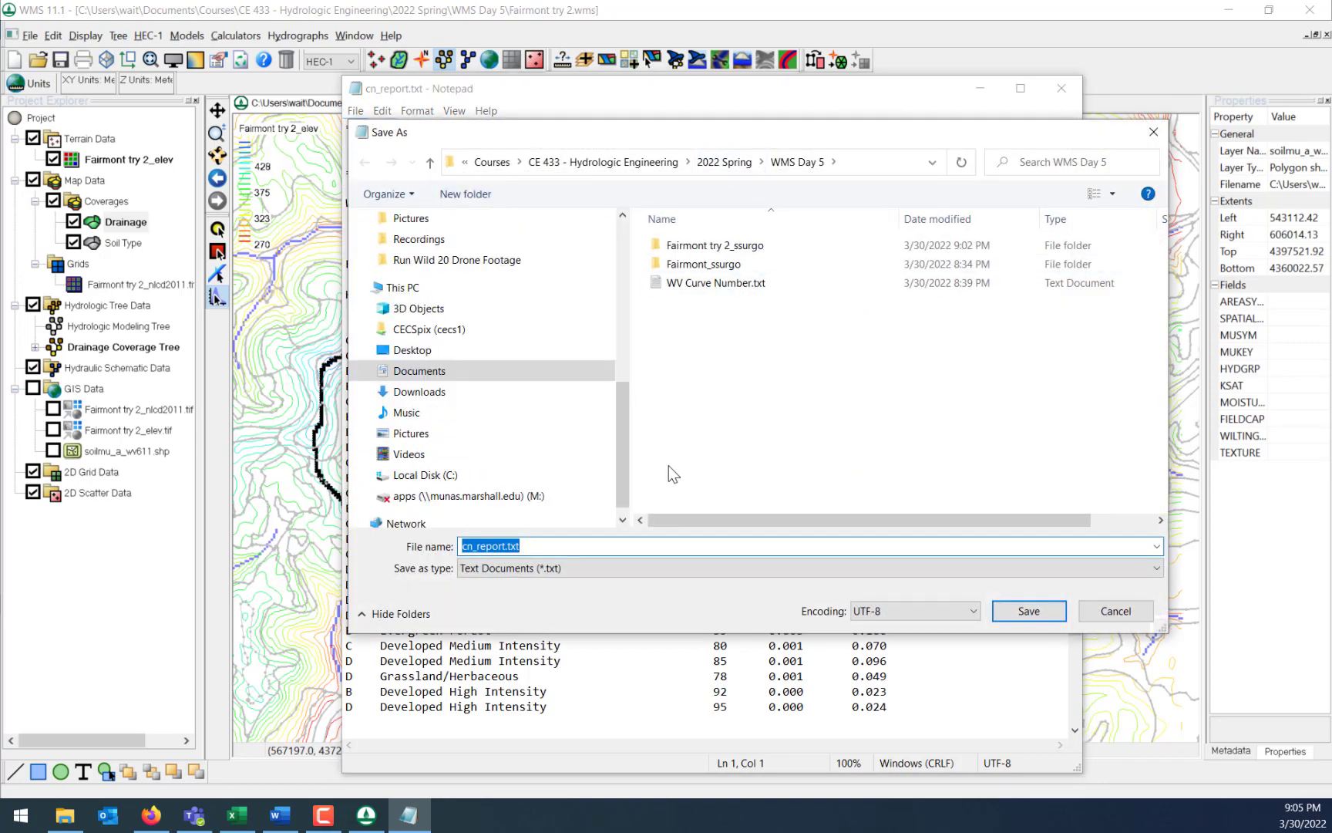
click(1030, 614)
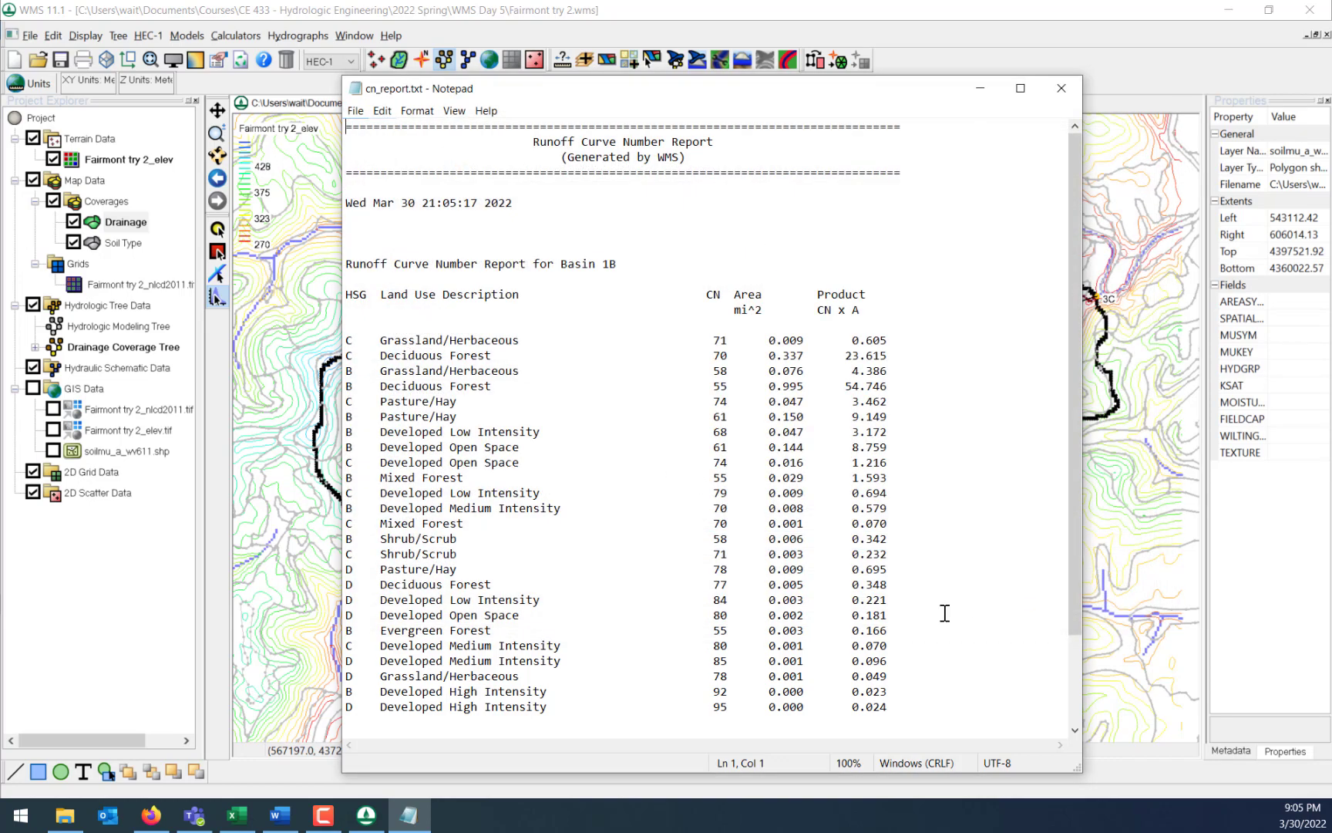
drag(1077, 562, 1062, 729)
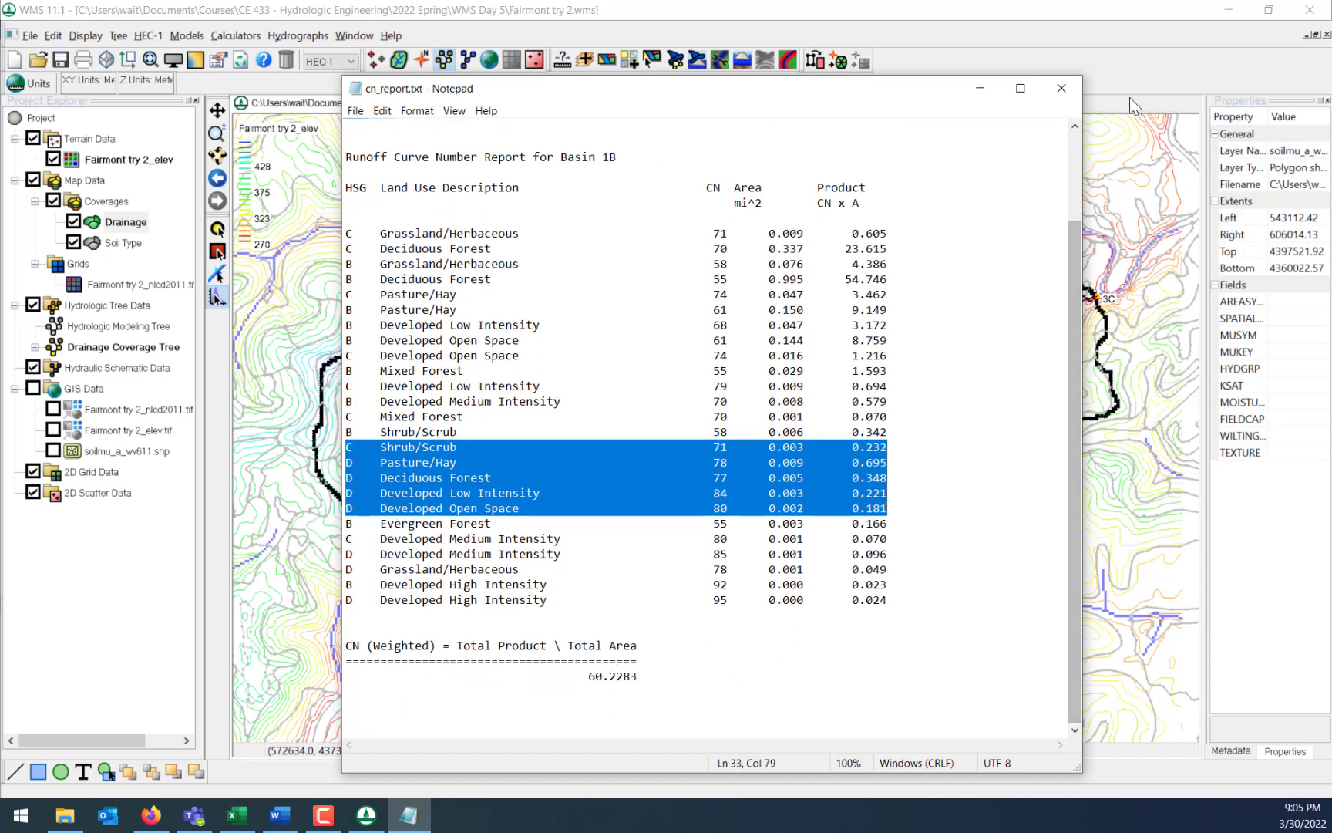
click(1062, 88)
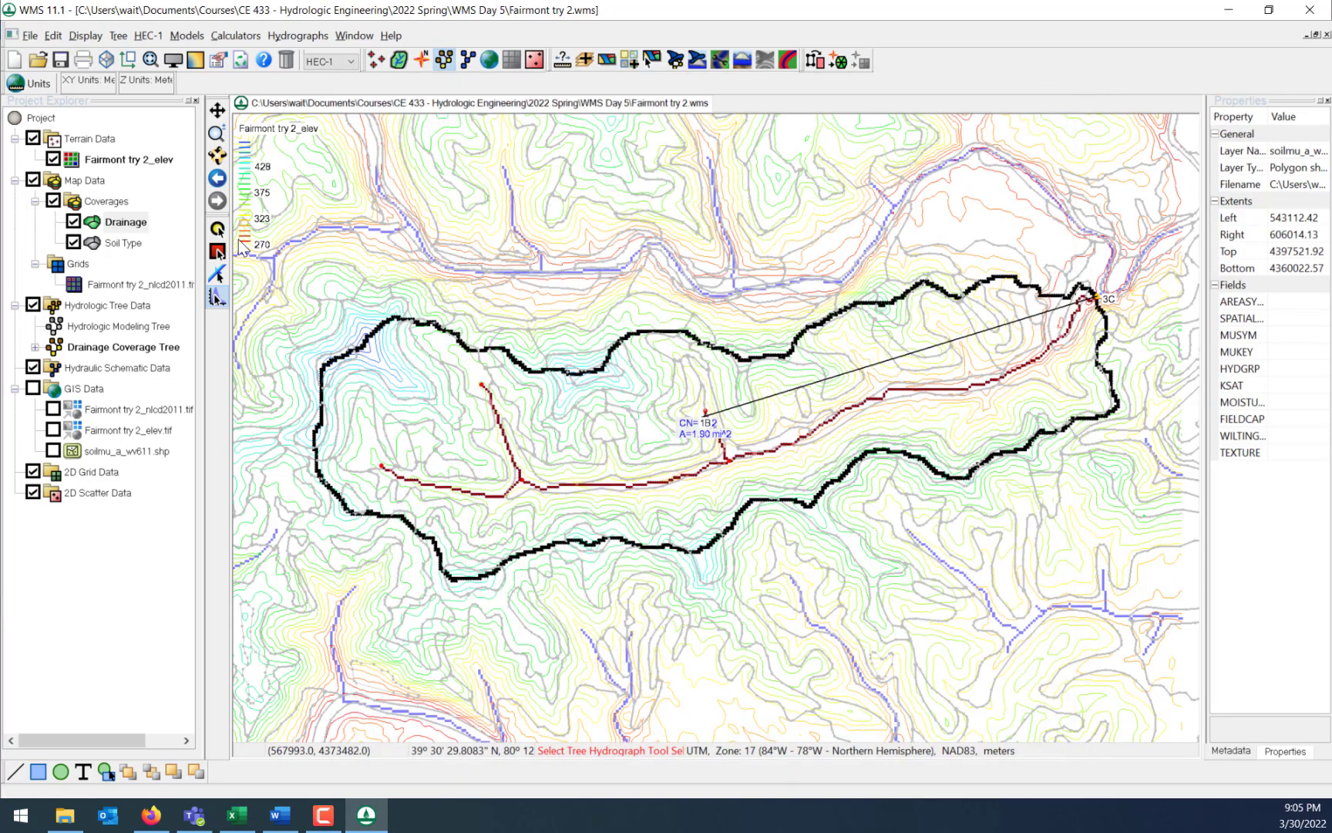
Switch the hydrologic model to TR-55 and examine the drainage basin's TR-55 data, closing it without changes.
click(218, 250)
double_click(704, 420)
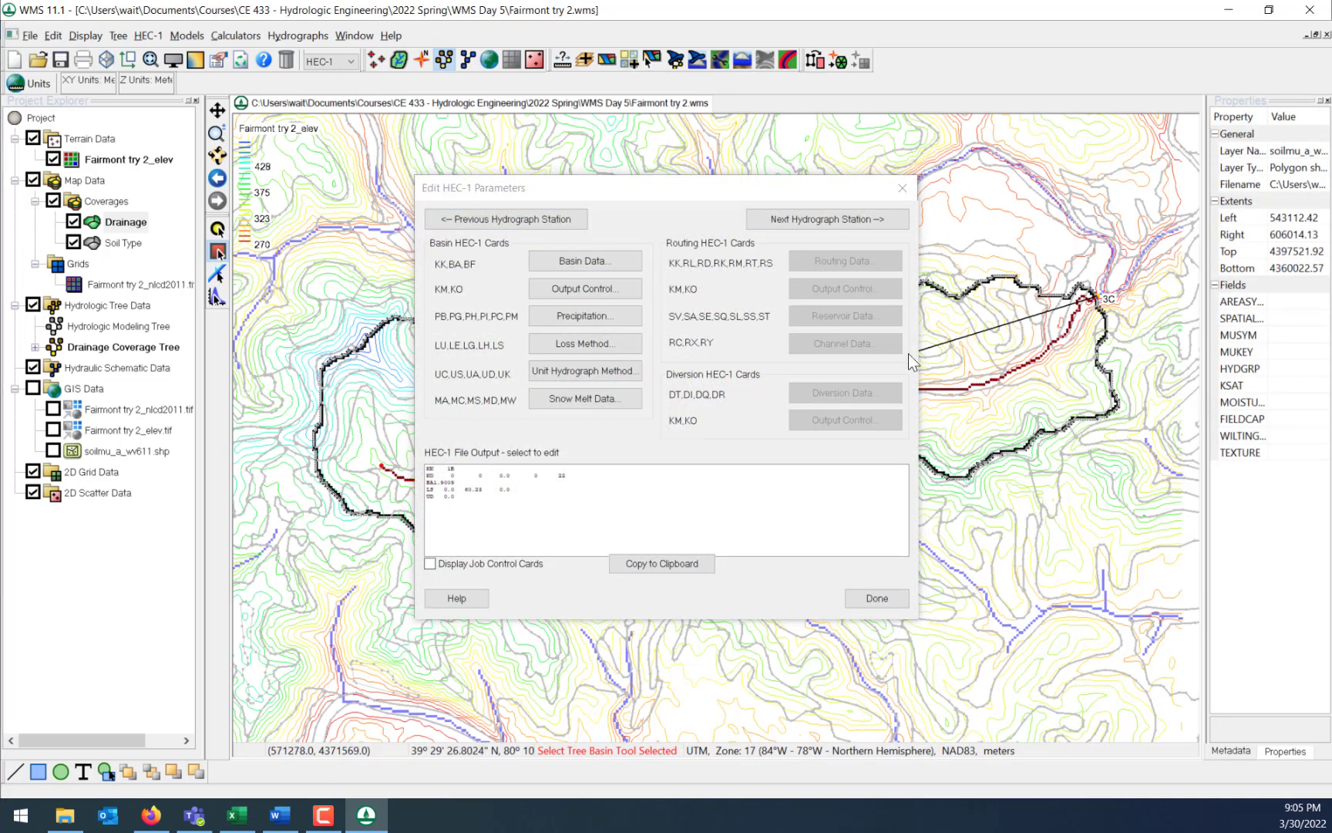
click(902, 189)
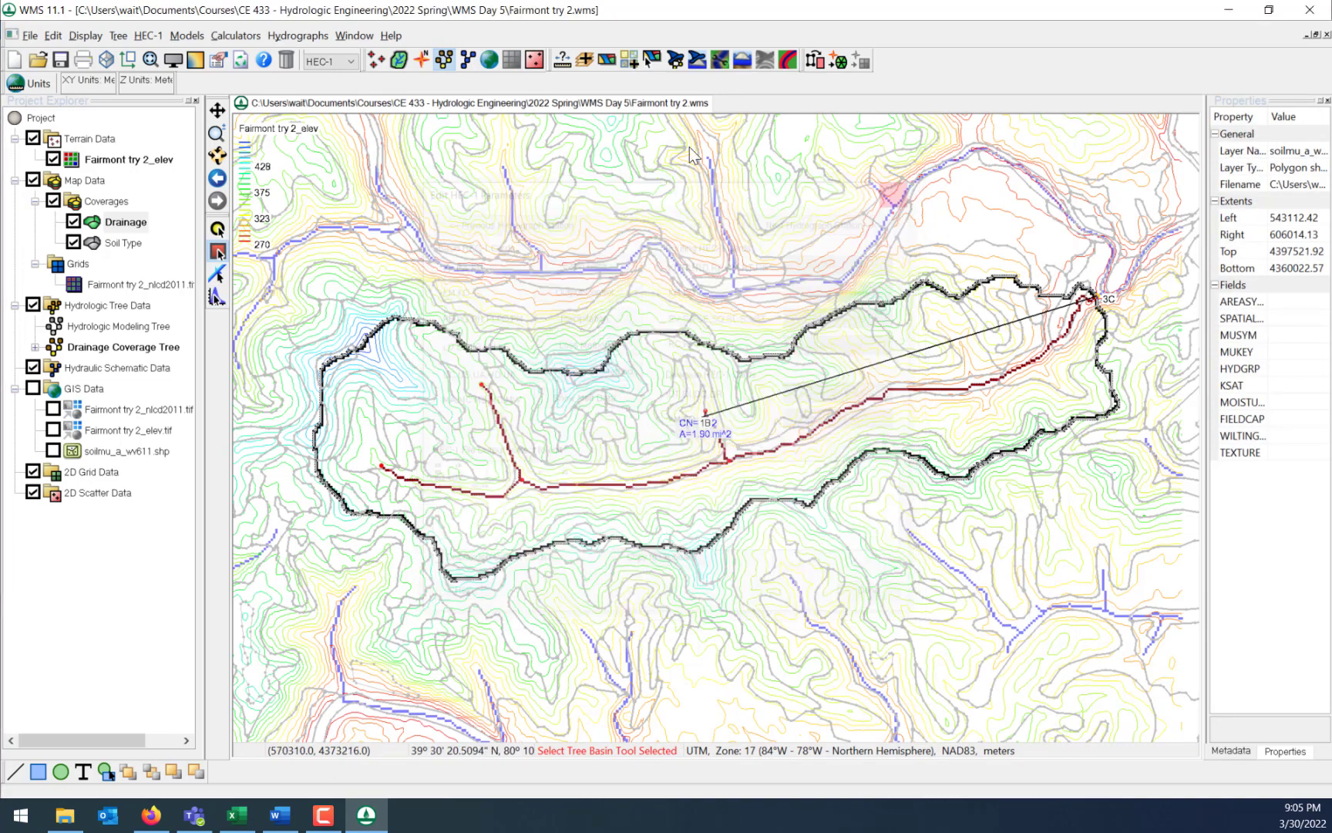
click(352, 62)
click(332, 110)
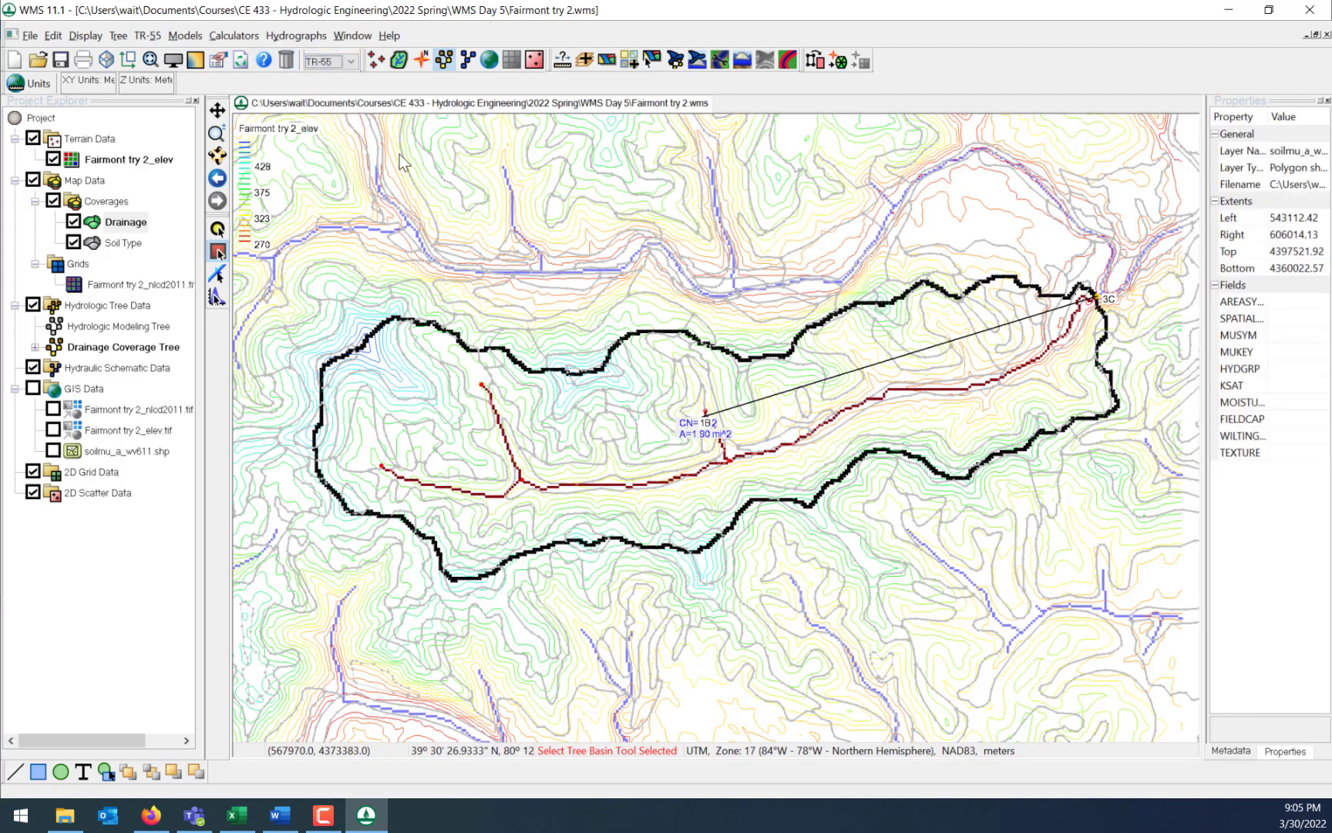
double_click(703, 429)
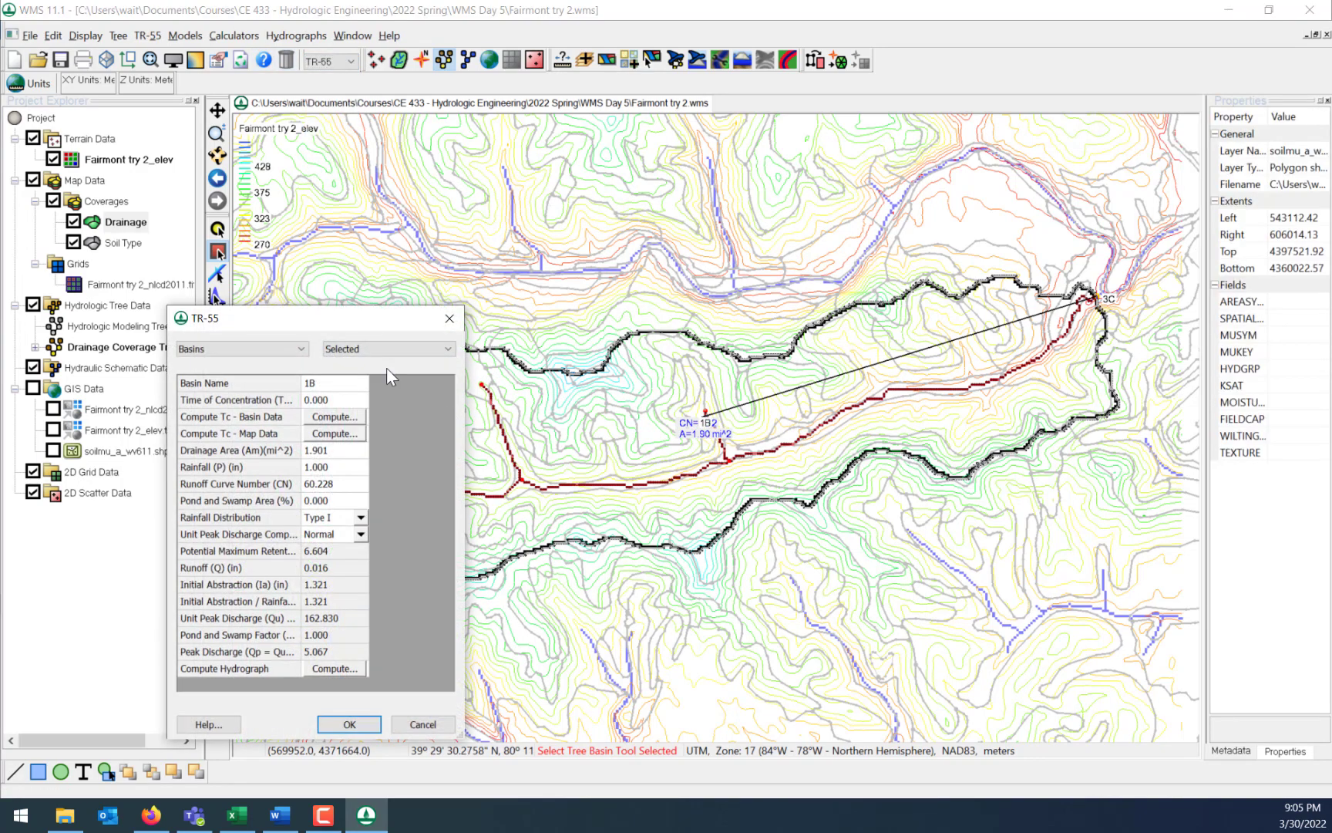
drag(350, 313, 683, 310)
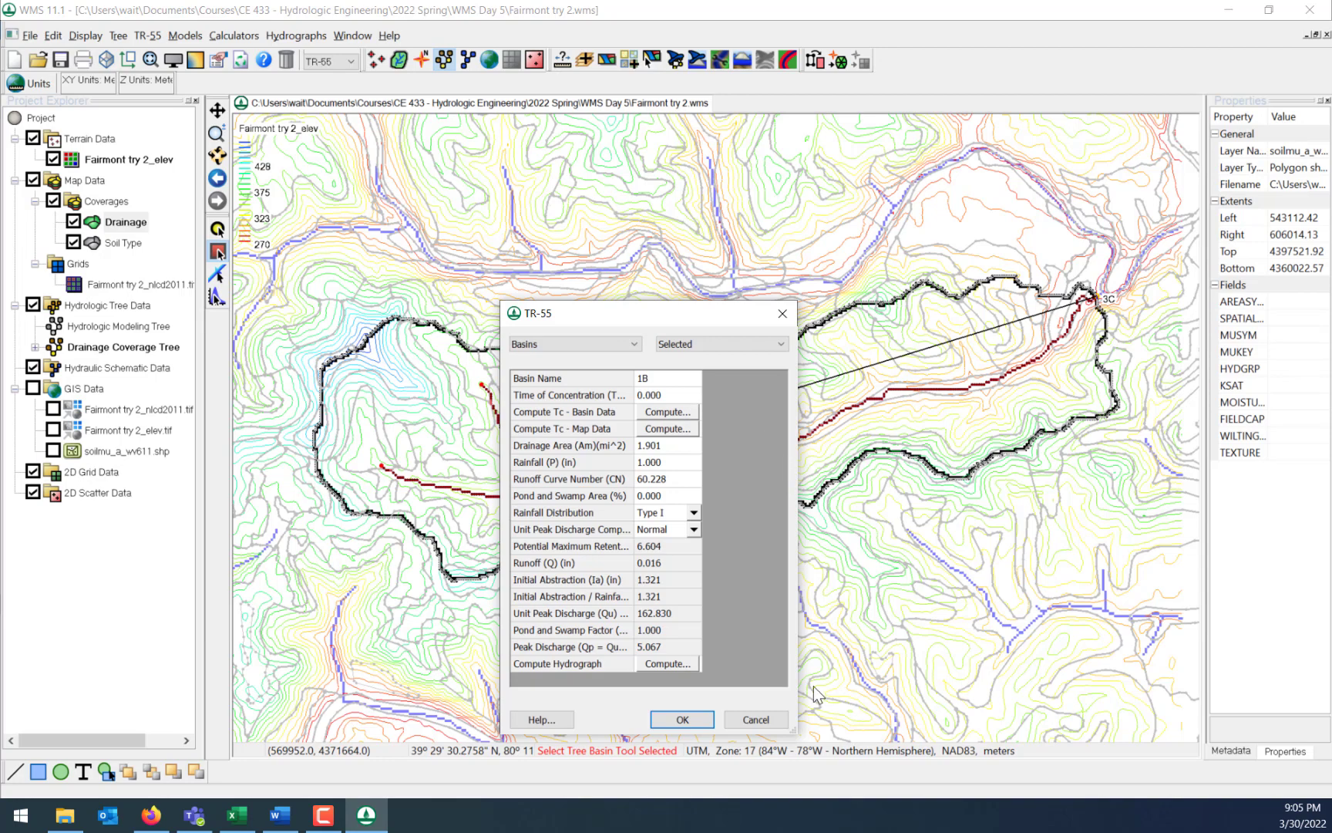
click(777, 721)
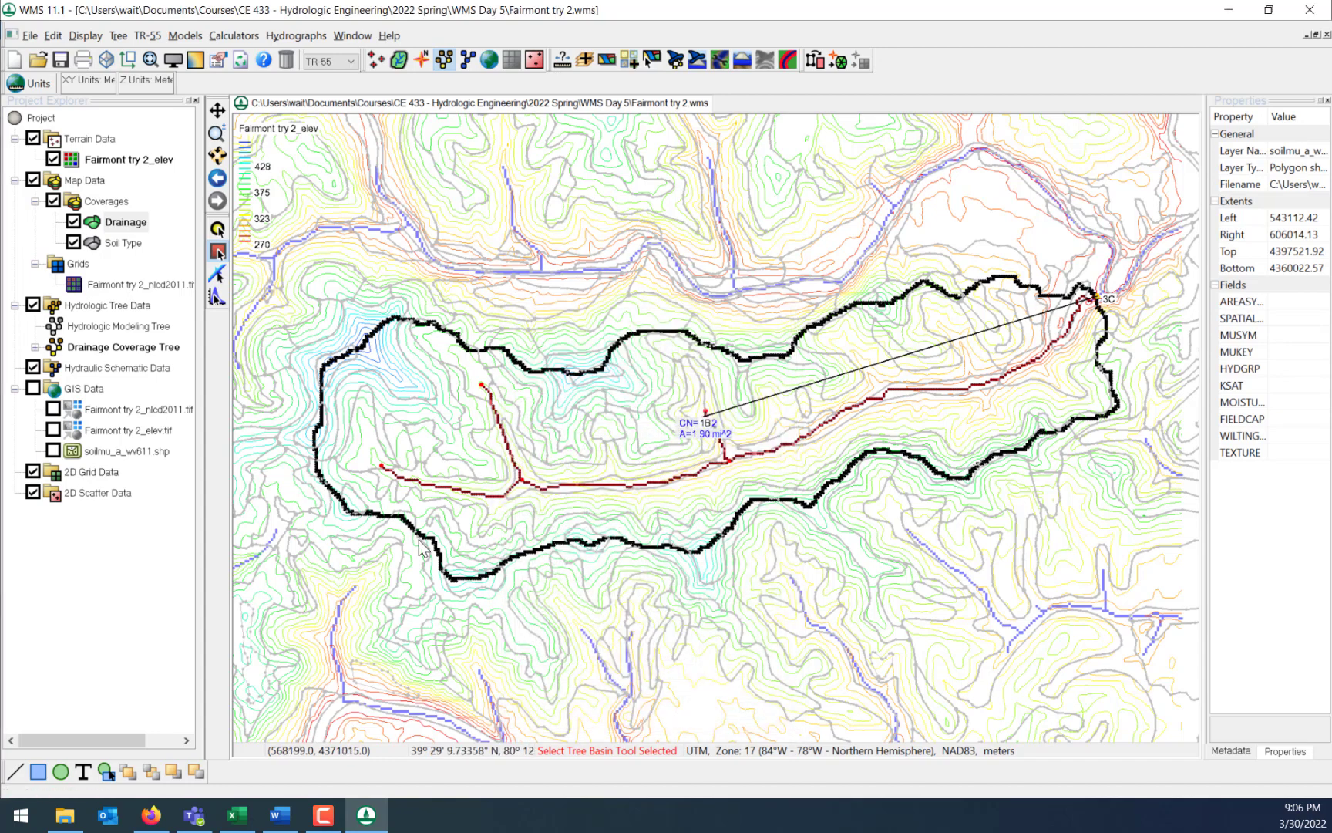